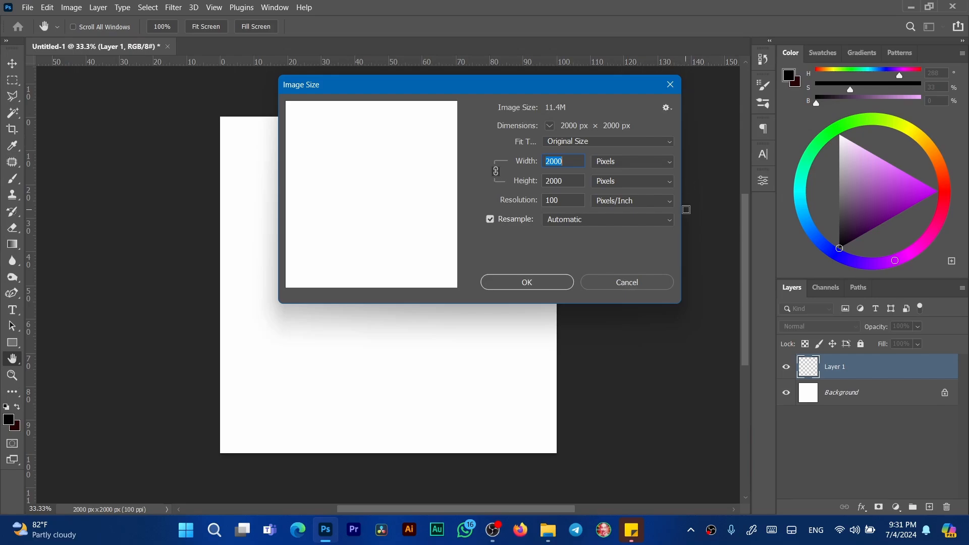
Step: Close the Image Size dialog without changes and review the image files in the MAX folder
left_click(627, 282)
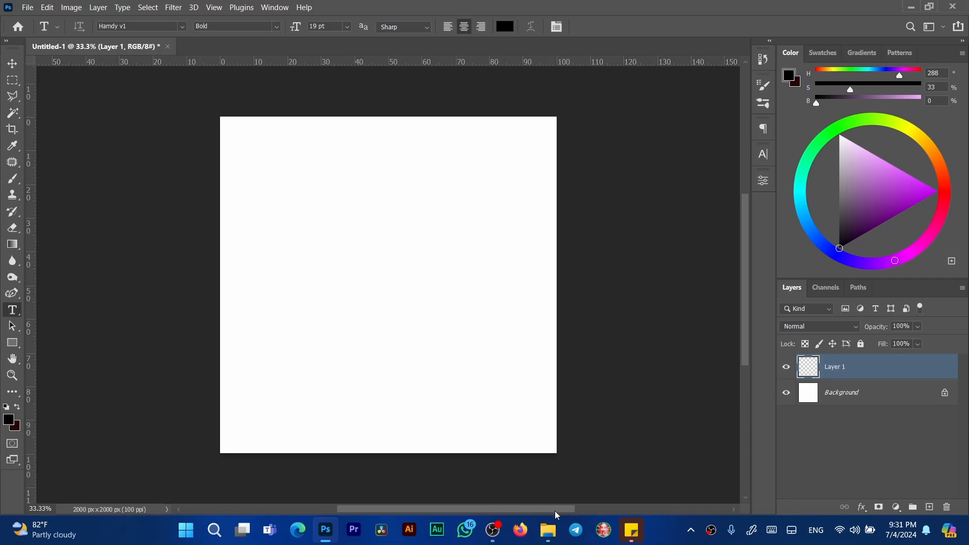
left_click(548, 529)
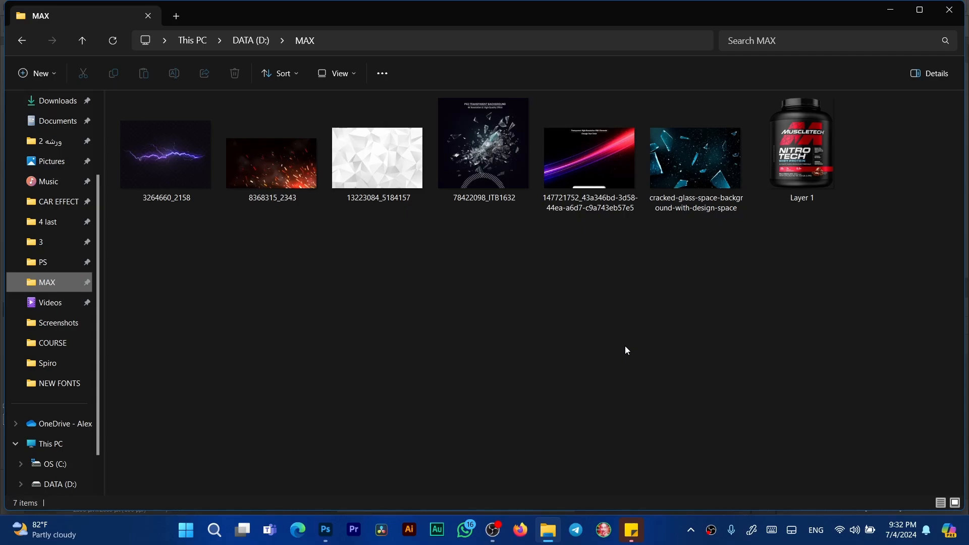
left_click(326, 530)
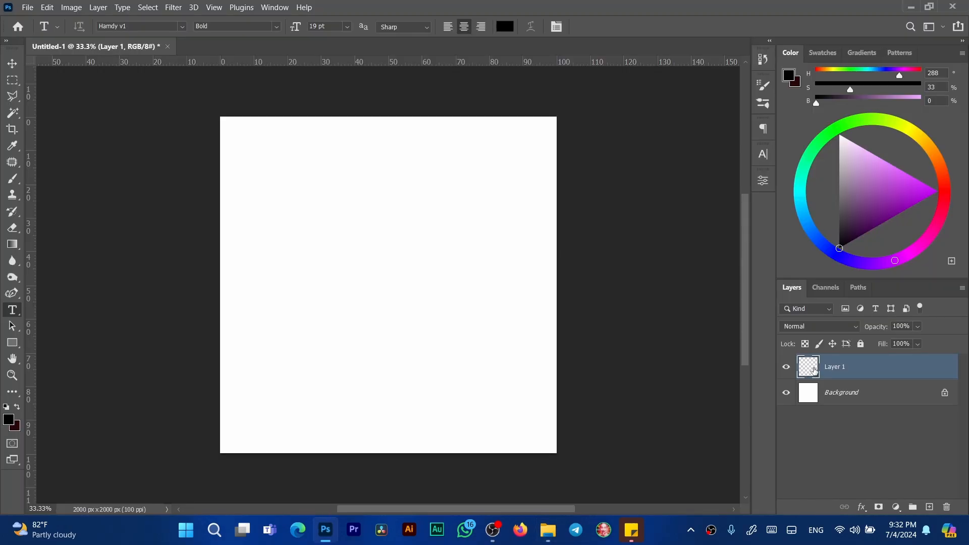
Step: Sketch the outline of a jar's lid and body, tilted to the left, in black with the Brush on Layer 1
key("b")
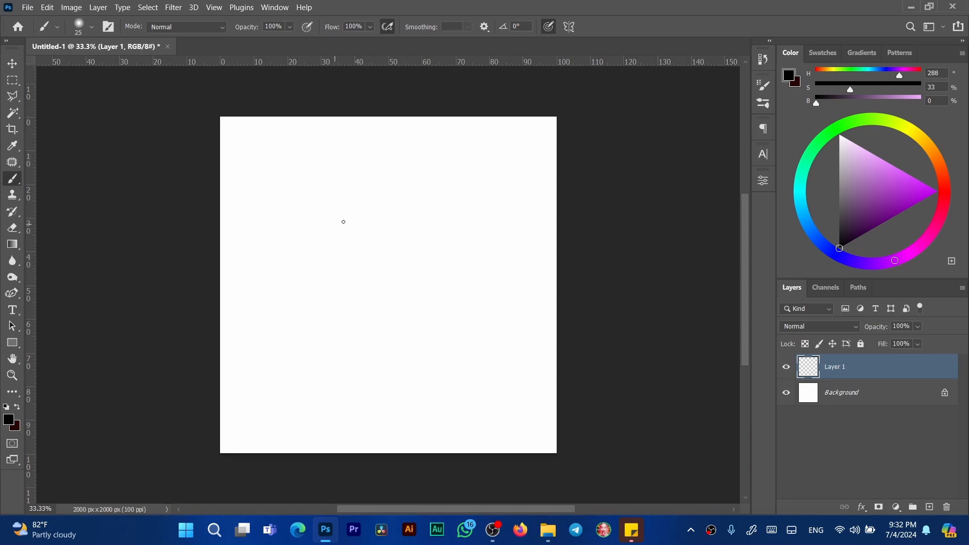
mouse_move(323, 230)
left_mouse_down()
mouse_move(366, 206)
mouse_move(323, 256)
left_mouse_up()
mouse_move(318, 259)
left_mouse_down()
mouse_move(403, 192)
mouse_move(401, 213)
left_mouse_up()
left_click_drag(404, 207, 417, 200)
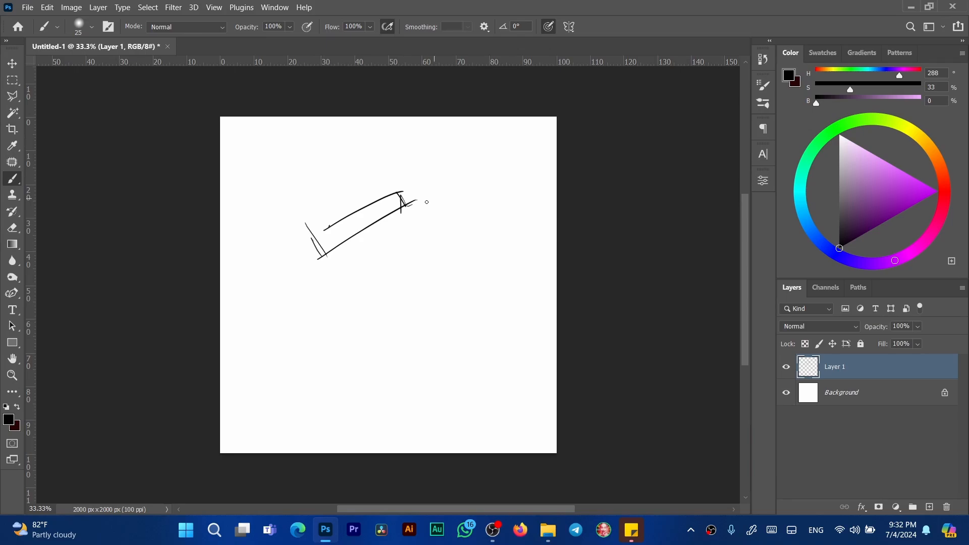
mouse_move(329, 256)
left_mouse_down()
mouse_move(317, 275)
mouse_move(321, 305)
mouse_move(339, 333)
left_mouse_up()
left_click_drag(313, 303, 383, 392)
left_click_drag(423, 203, 452, 230)
left_click_drag(439, 212, 521, 347)
mouse_move(330, 335)
left_mouse_down()
mouse_move(394, 425)
mouse_move(406, 424)
left_mouse_up()
mouse_move(516, 345)
left_mouse_down()
mouse_move(520, 372)
mouse_move(511, 376)
left_mouse_up()
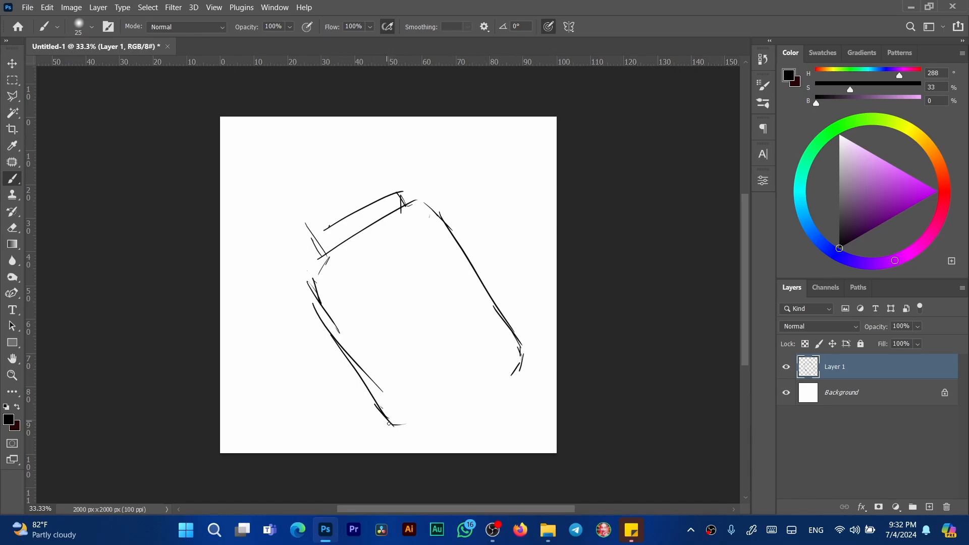
mouse_move(388, 423)
left_mouse_down()
mouse_move(422, 422)
mouse_move(419, 429)
mouse_move(512, 370)
mouse_move(440, 415)
left_mouse_up()
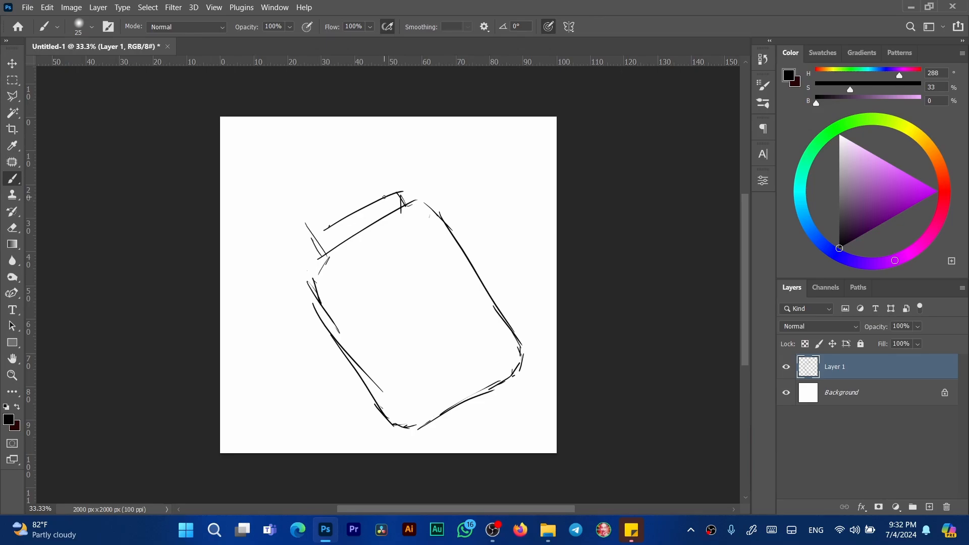
Step: Add ridges to the sketched jar's lid, a neck line below it and strokes around both shoulders
left_click_drag(396, 196, 398, 209)
mouse_move(388, 198)
left_mouse_down()
mouse_move(391, 211)
mouse_move(368, 222)
left_mouse_up()
left_click_drag(357, 216, 354, 227)
left_click_drag(348, 219, 337, 240)
mouse_move(334, 234)
left_mouse_down()
mouse_move(320, 250)
mouse_move(324, 261)
left_mouse_up()
left_click_drag(325, 263, 412, 215)
left_click_drag(324, 258, 313, 281)
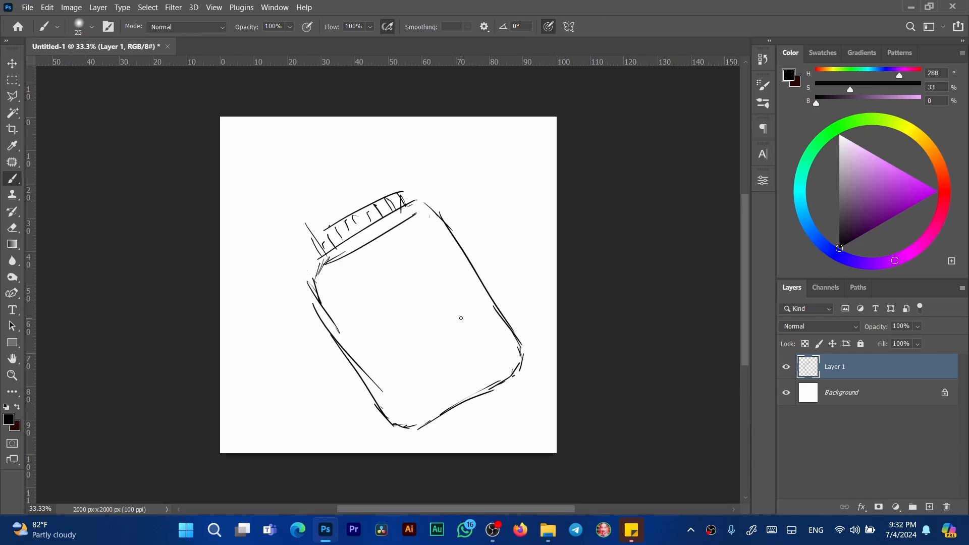
left_click_drag(423, 204, 438, 206)
left_click_drag(313, 260, 305, 283)
Step: Move the jar sketch up and to the left, closer to the canvas centre
key("ctrl+t")
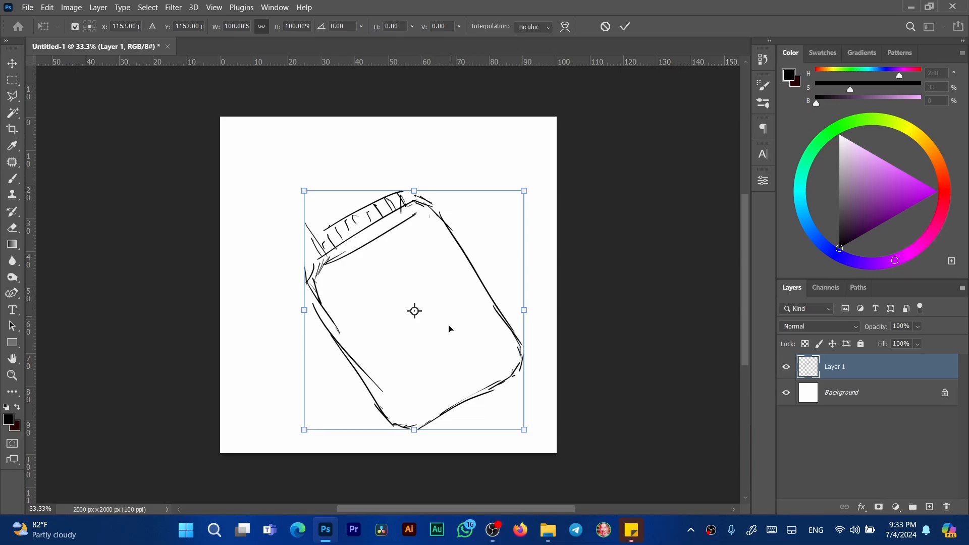
left_click_drag(449, 329, 434, 312)
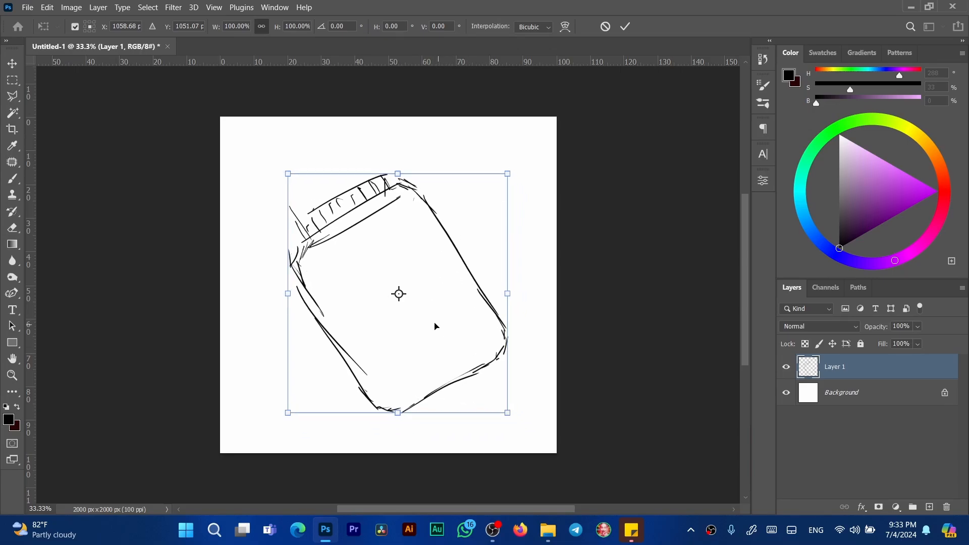
left_click(626, 26)
left_click_drag(437, 187, 444, 185)
mouse_move(448, 188)
left_mouse_down()
mouse_move(470, 187)
mouse_move(490, 213)
left_mouse_up()
key("ctrl+z")
key("ctrl+z")
key("ctrl+z")
key("ctrl+z")
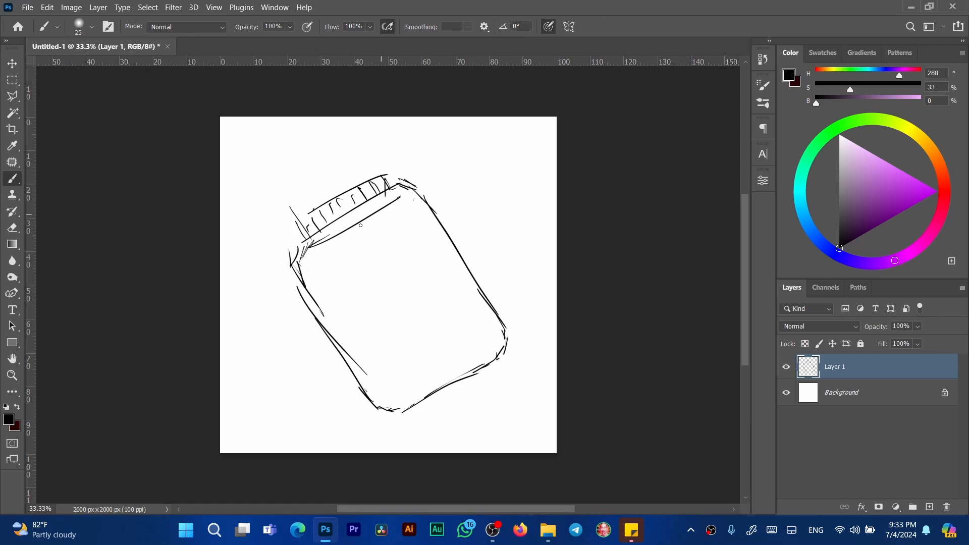
Step: Reinforce both ends of the sketched lid with extra brush strokes
left_click_drag(297, 222, 307, 236)
left_click_drag(288, 231, 318, 210)
mouse_move(301, 221)
left_mouse_down()
mouse_move(321, 208)
mouse_move(301, 234)
left_mouse_up()
left_click_drag(298, 227, 309, 235)
left_click_drag(382, 176, 388, 187)
Step: Rotate the jar sketch clockwise by about 8° and scale it down around the middle of the canvas
key("ctrl+t")
mouse_move(504, 187)
left_mouse_down()
mouse_move(525, 168)
mouse_move(524, 192)
mouse_move(504, 218)
mouse_move(548, 166)
left_mouse_up()
left_click(481, 233, "alt")
left_click(400, 289, "alt")
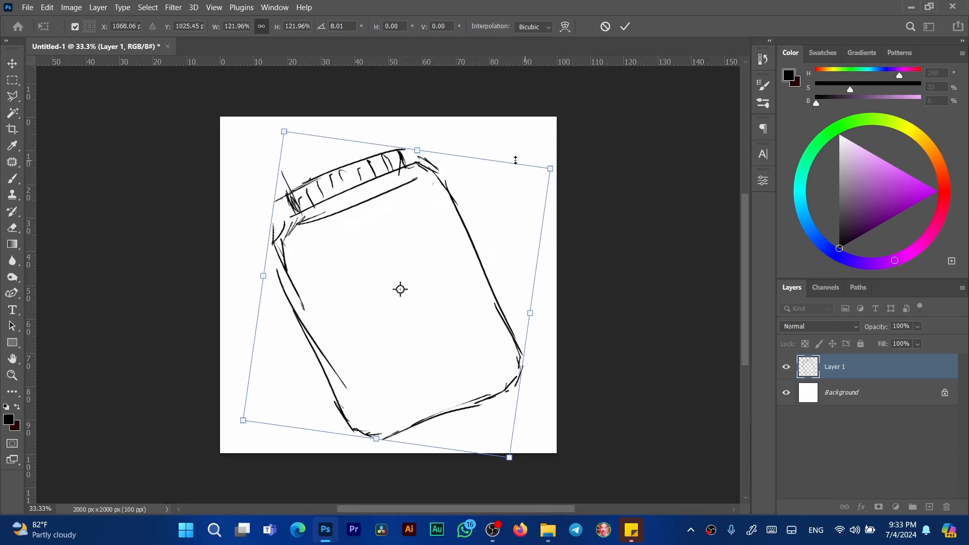
left_click_drag(550, 168, 501, 208)
left_click_drag(474, 240, 465, 249)
key("Return")
Step: Sketch placeholder boxes in the canvas's upper-right and lower-left corners with the Brush
key("b")
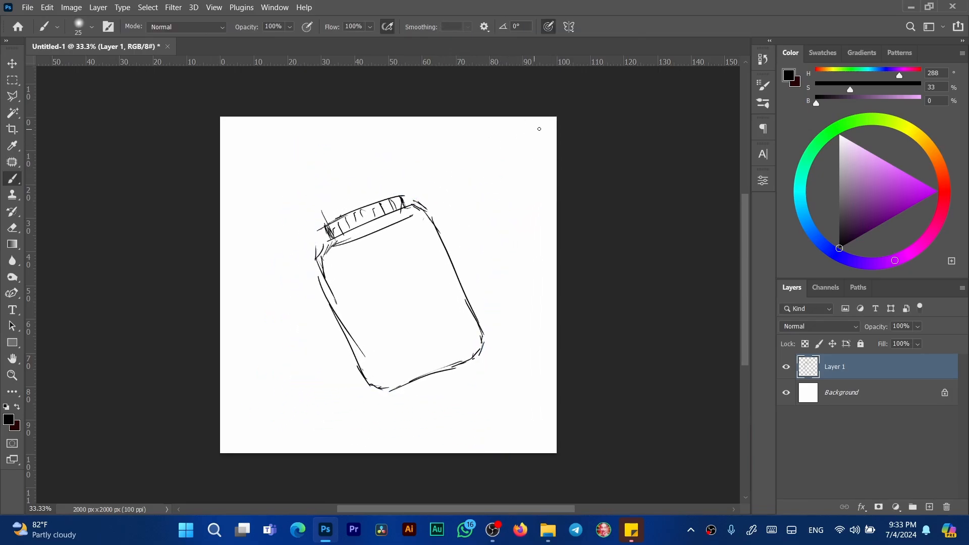
mouse_move(444, 133)
left_mouse_down()
mouse_move(444, 166)
mouse_move(530, 169)
left_mouse_up()
left_click_drag(539, 128, 543, 167)
mouse_move(232, 432)
left_mouse_down()
mouse_move(291, 432)
mouse_move(289, 443)
mouse_move(239, 451)
mouse_move(305, 445)
left_mouse_up()
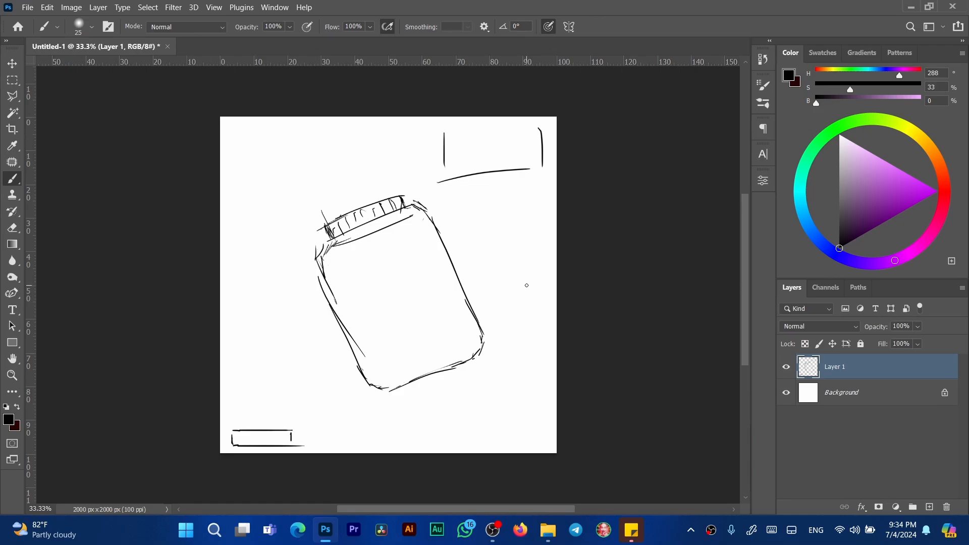
Step: Strengthen the sketched jar's left and right shoulders with additional brush strokes
left_click_drag(322, 245, 317, 261)
left_click_drag(328, 237, 334, 315)
left_click_drag(415, 202, 428, 212)
left_click_drag(429, 216, 440, 236)
Step: Switch to File Explorer and place the Layer 1 protein jar image from the MAX folder into the document
mouse_move(548, 530)
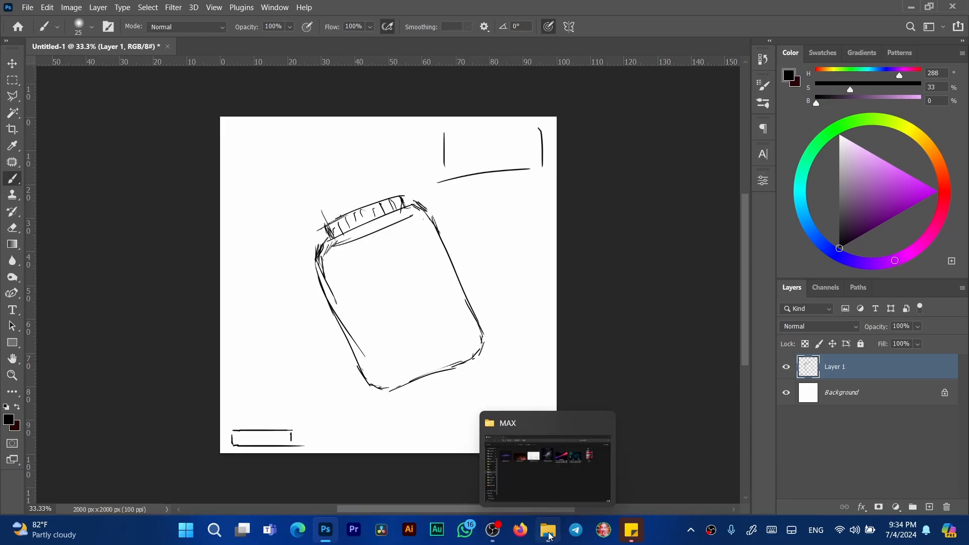
left_click(555, 462)
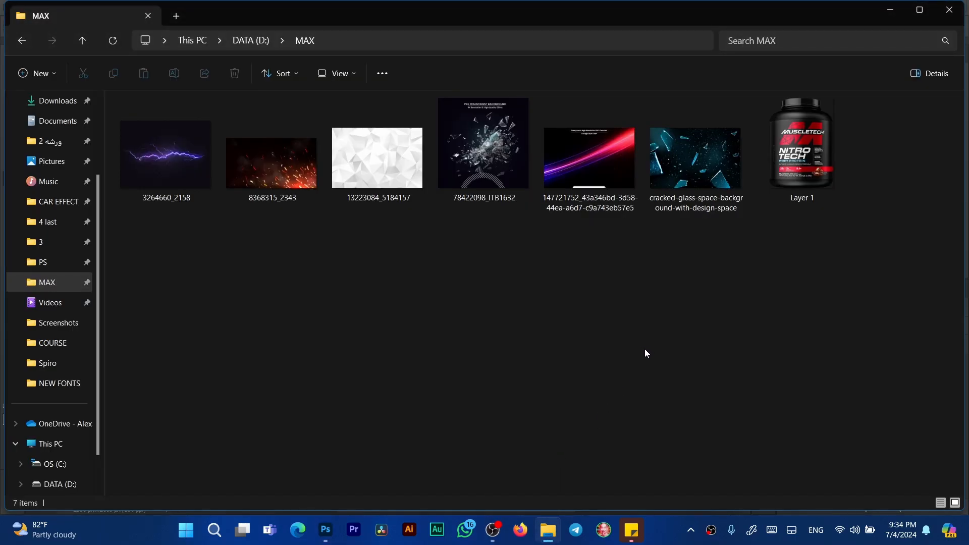
left_click(808, 134)
left_click_drag(807, 131, 393, 327)
key("Return")
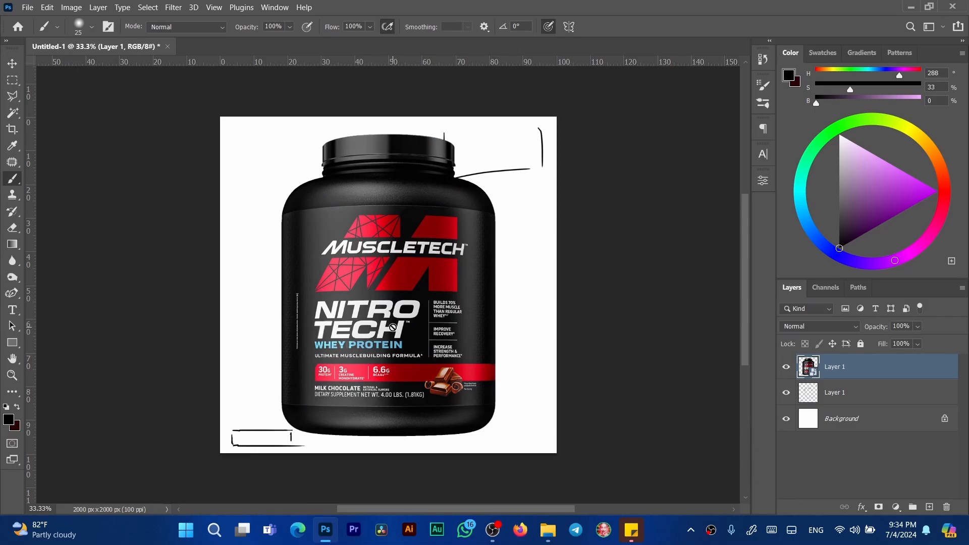
Step: Set the foreground colour to bright red with 100% saturation and brightness, and add a new layer above the jar
left_click_drag(918, 198, 937, 191)
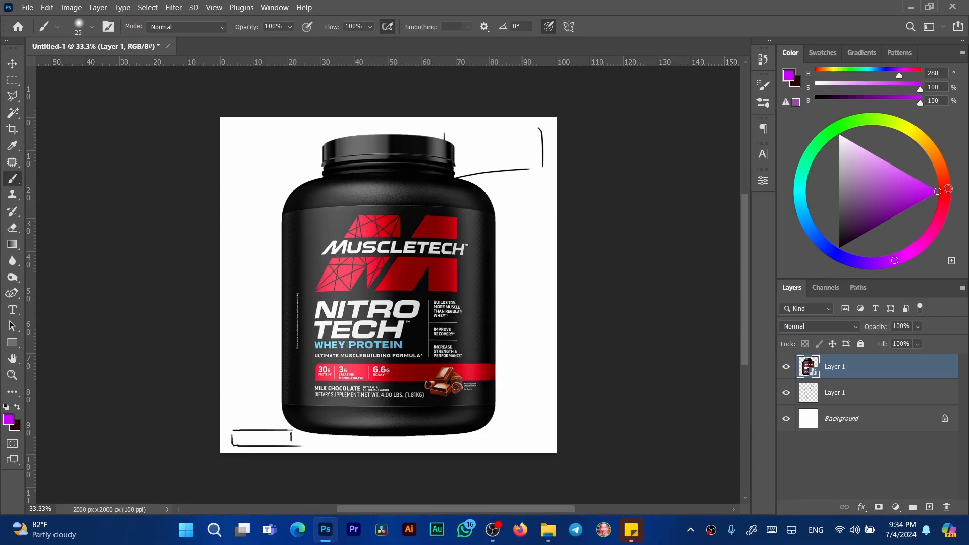
left_click(945, 190)
left_click(932, 506)
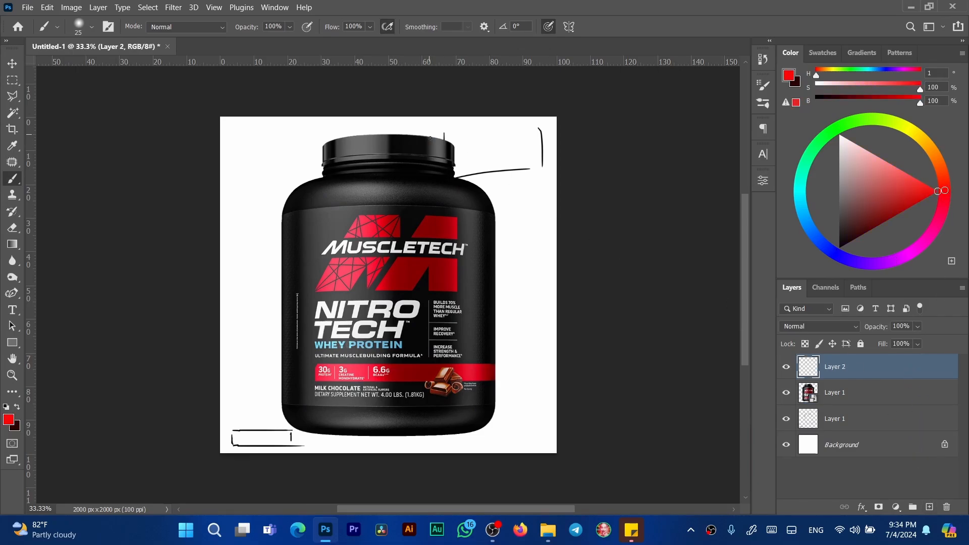
Step: Outline the highlight on the jar's upper shoulder in red and examine its grain up close
scroll(360, 335, "up", 5)
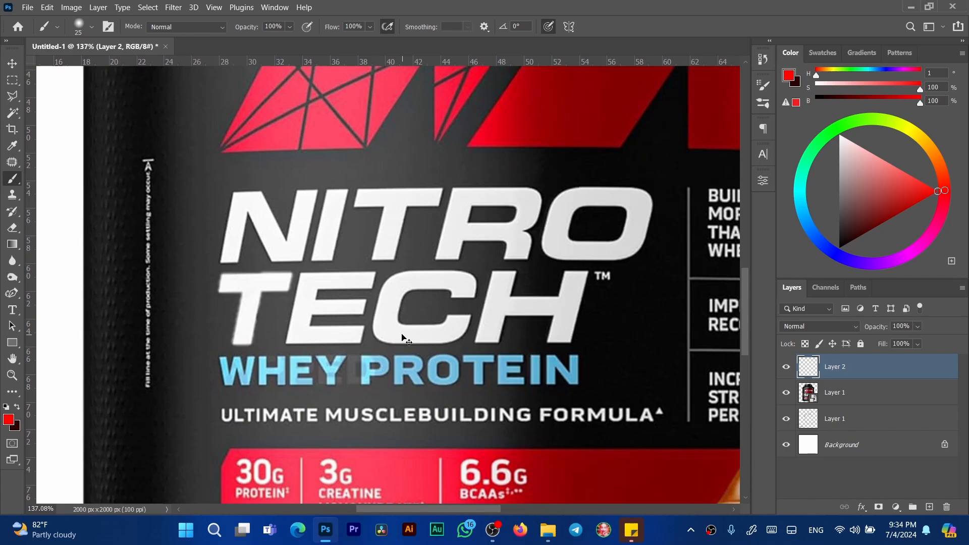
scroll(407, 342, "down", 4)
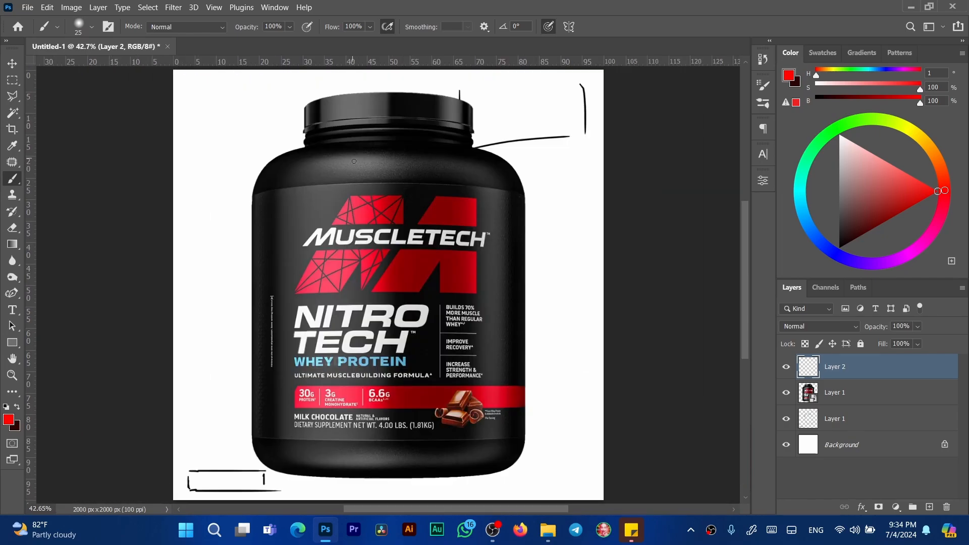
left_click_drag(313, 154, 327, 184)
left_click_drag(413, 149, 406, 181)
left_click_drag(313, 159, 421, 146)
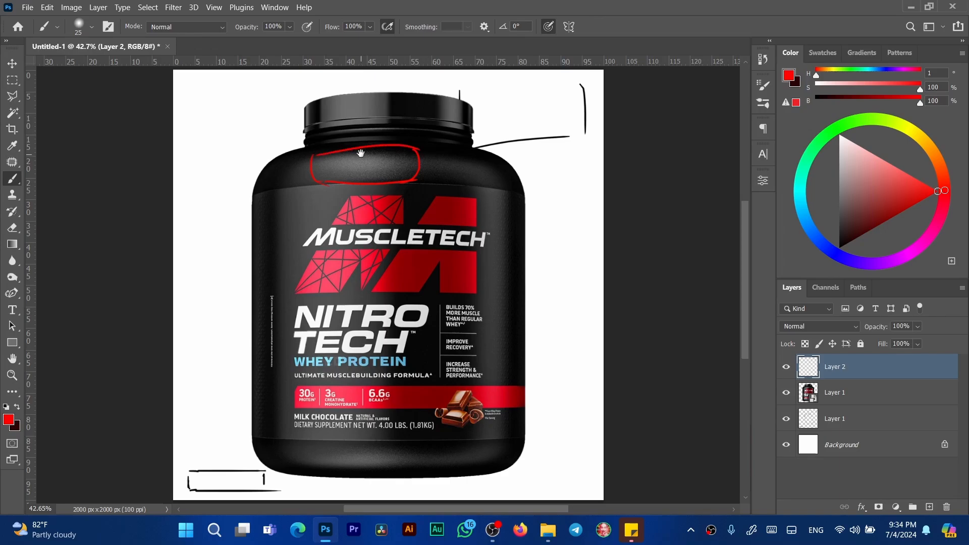
scroll(406, 156, "up", 5)
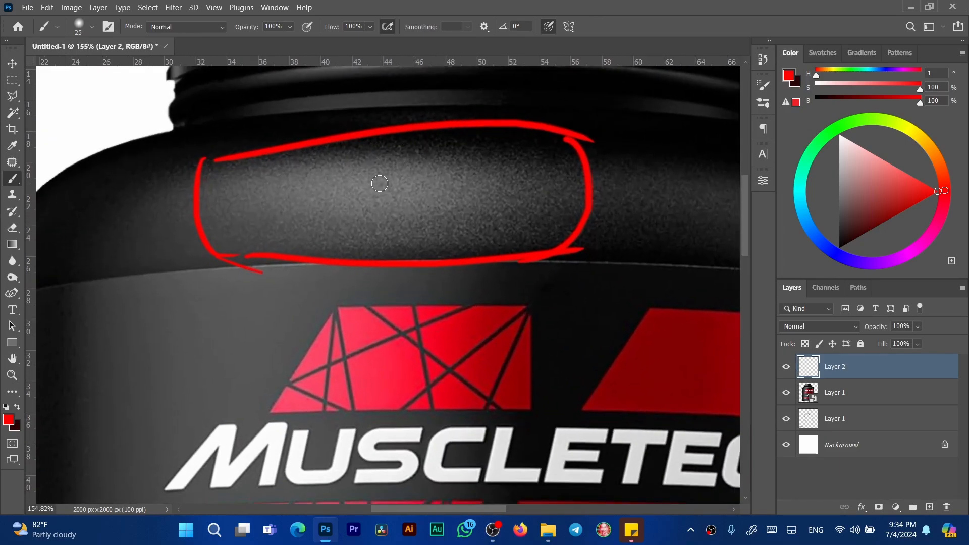
key("ctrl+0")
key("ctrl+0")
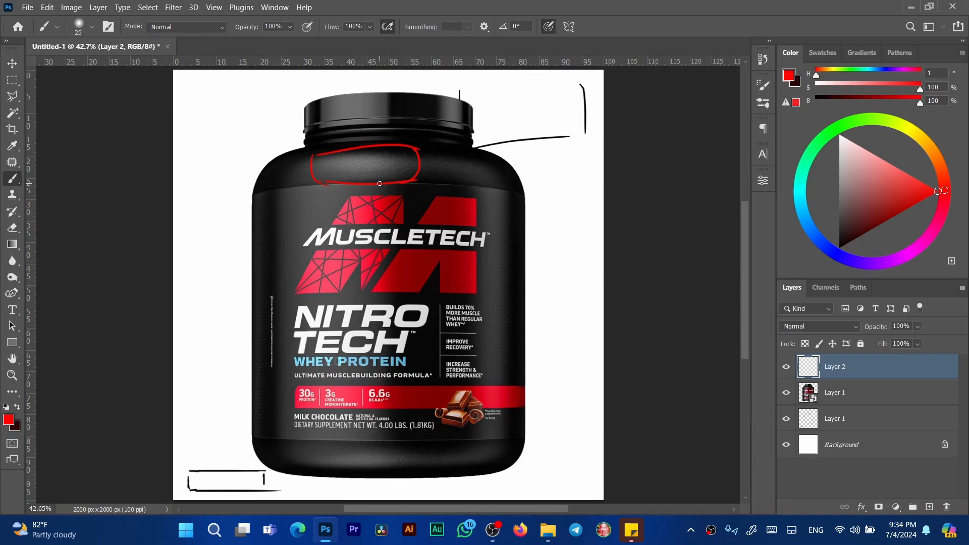
Step: Delete the red markup layer and the rough sketch layer
key("Delete")
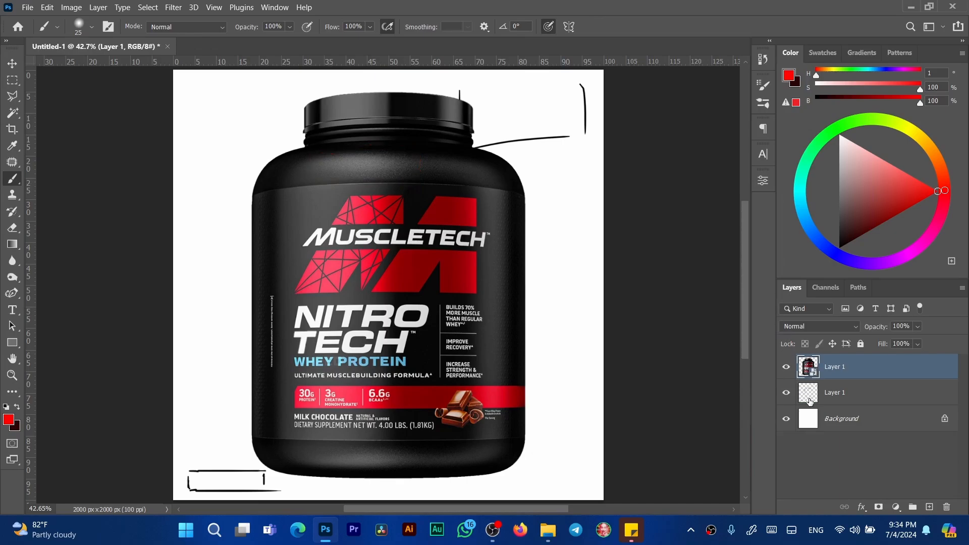
left_click(809, 400)
key("Delete")
Step: Scale the placed jar to about 65%, rotate it to about -17° and shift it slightly to the right
left_click(806, 367)
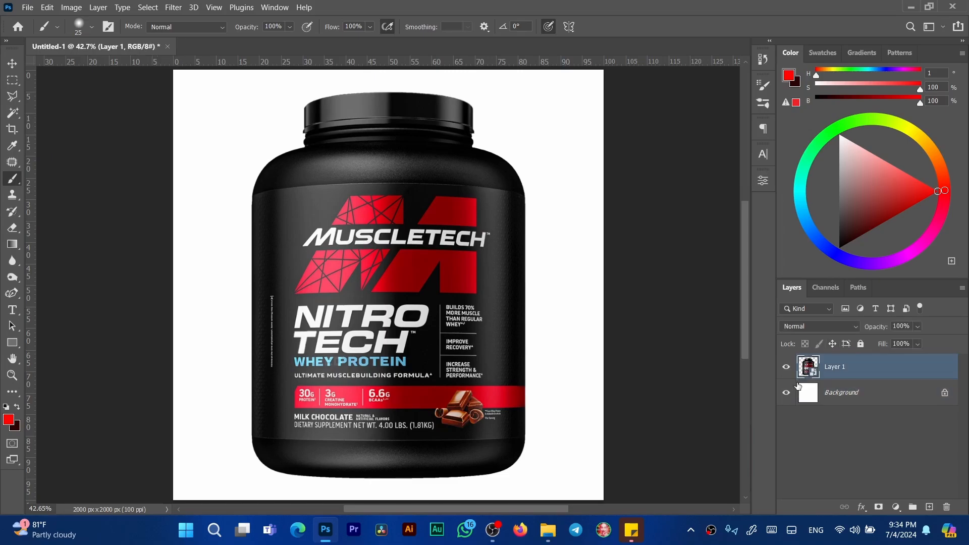
key("ctrl+t")
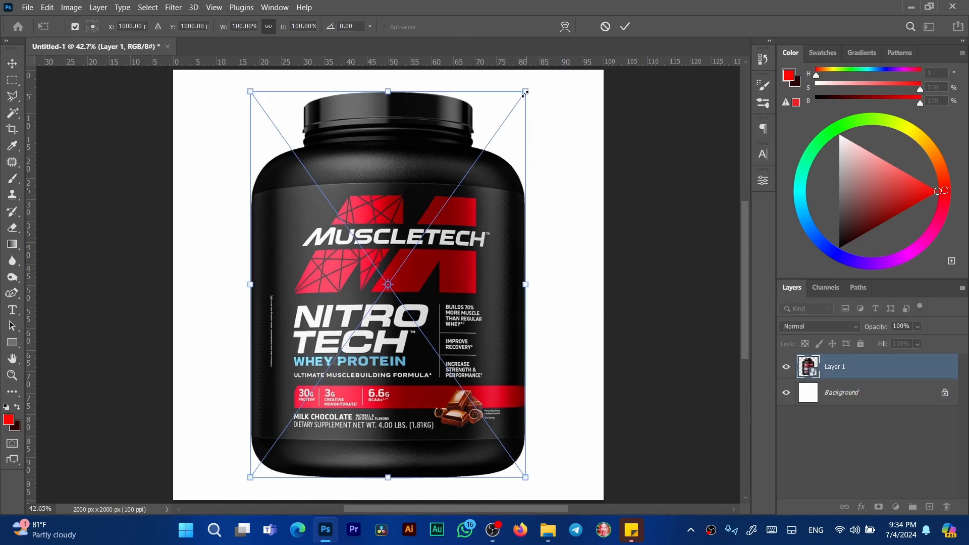
left_click_drag(519, 97, 494, 136)
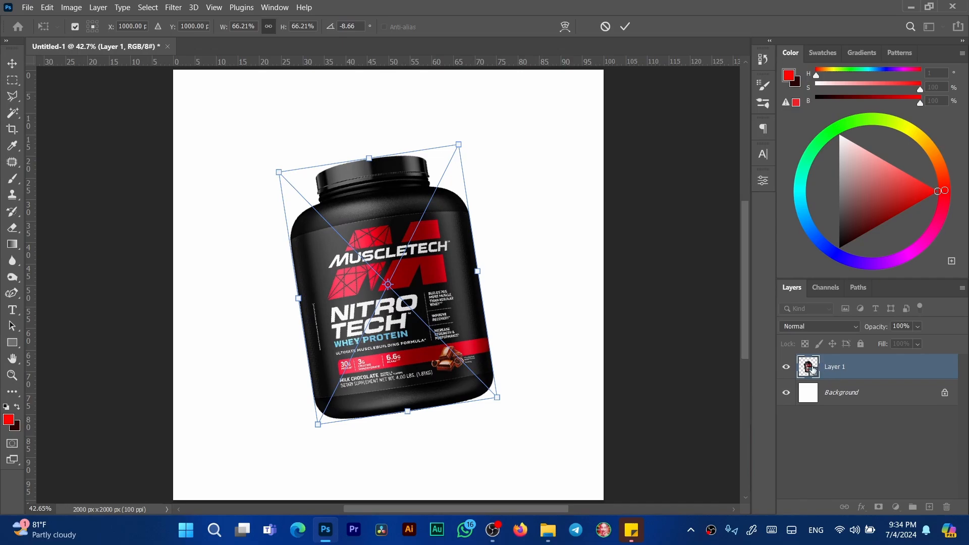
left_click_drag(463, 132, 447, 124)
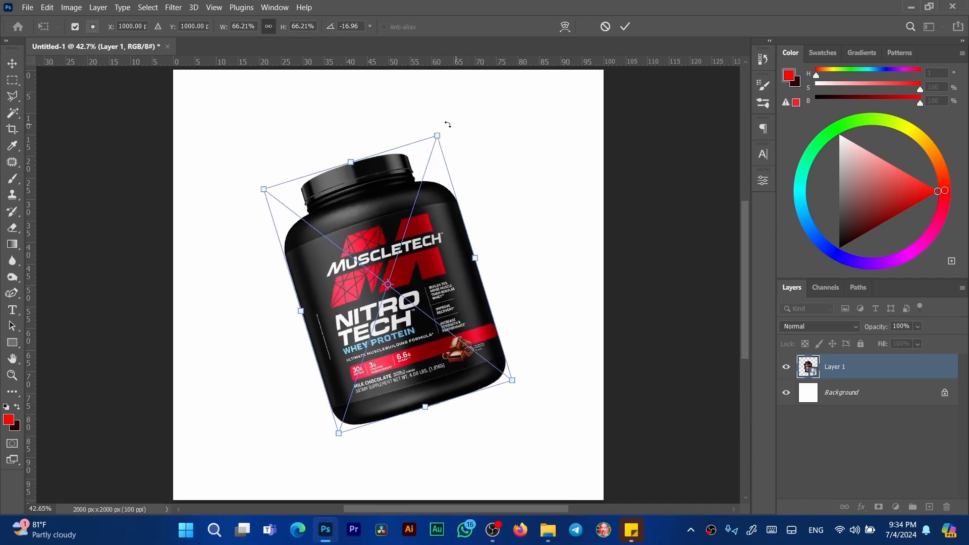
mouse_move(475, 258)
left_mouse_down()
mouse_move(505, 245)
mouse_move(496, 261)
mouse_move(506, 250)
mouse_move(488, 255)
left_mouse_up()
left_click(627, 27)
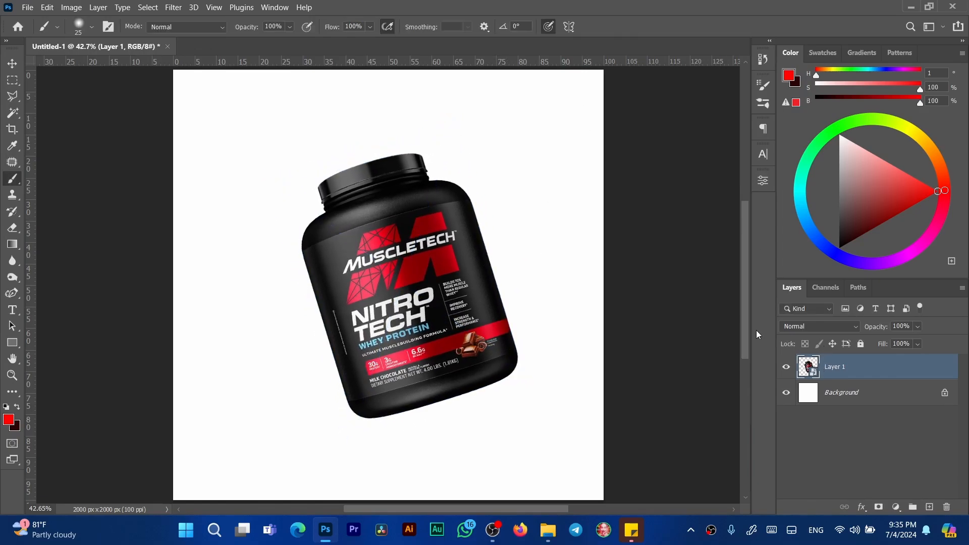
Step: Nudge the jar slightly left and enlarge it to about 73%
mouse_move(429, 303)
left_mouse_down()
mouse_move(416, 309)
mouse_move(424, 301)
left_mouse_up()
key("ctrl+t")
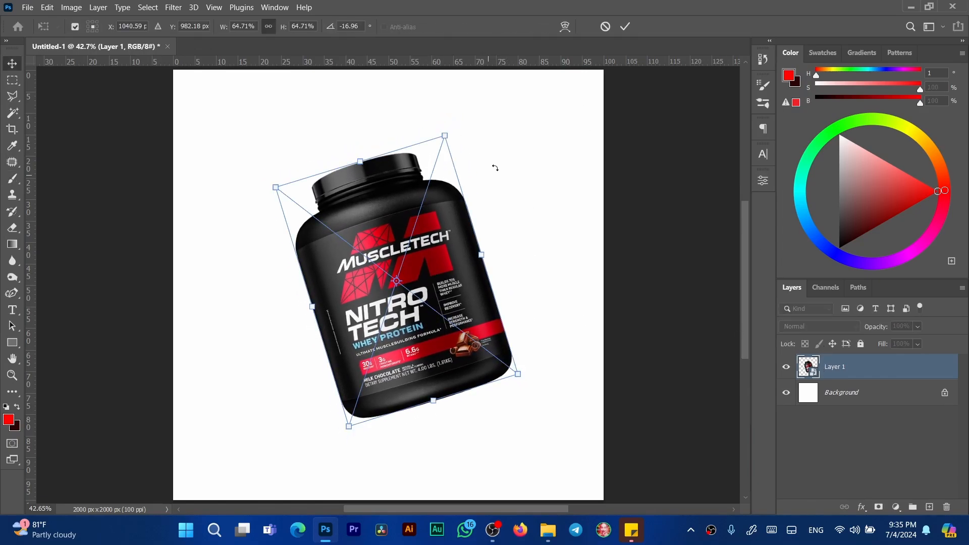
left_click_drag(481, 253, 492, 251)
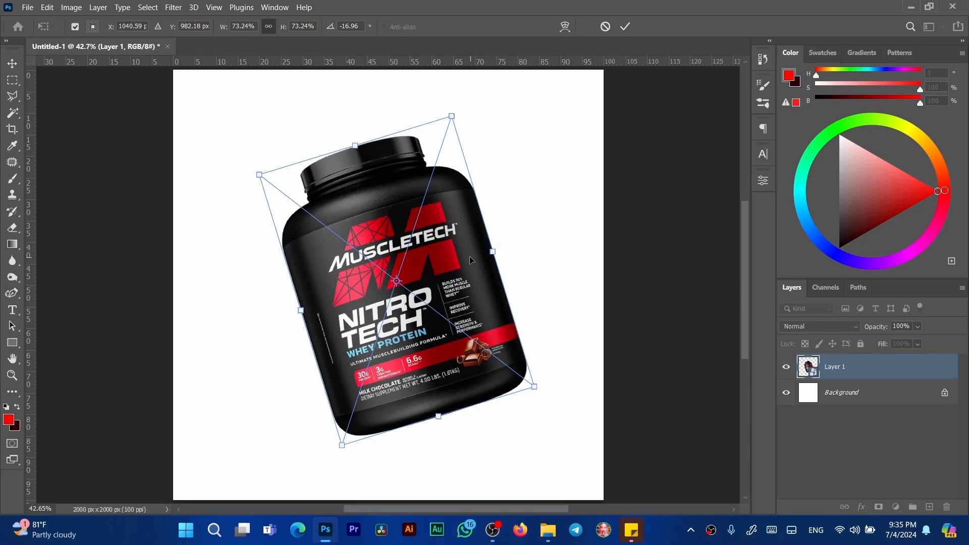
left_click(626, 28)
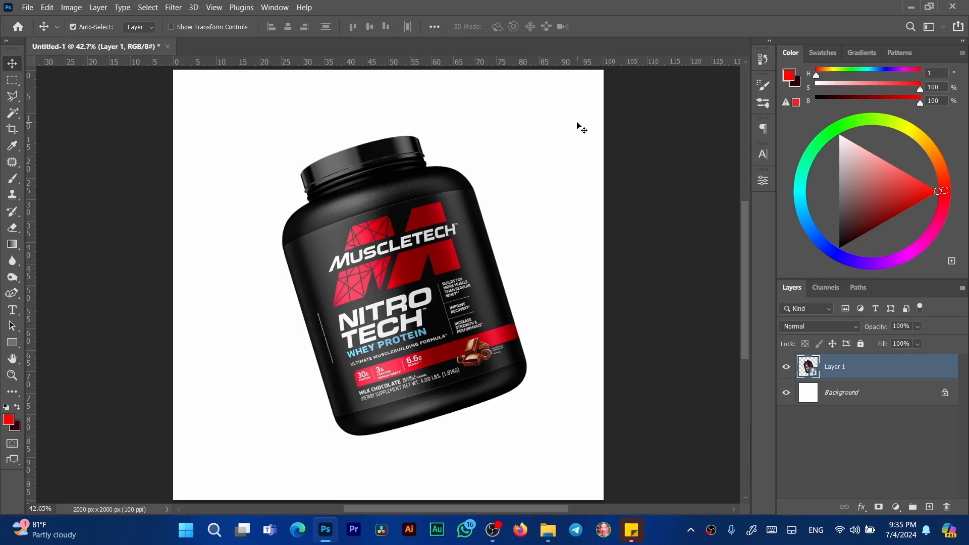
left_click(807, 400)
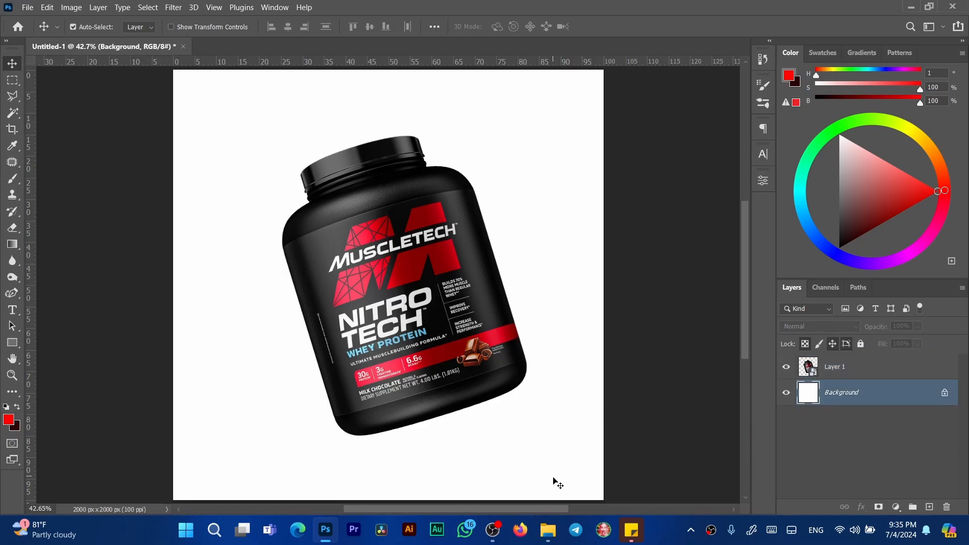
mouse_move(548, 530)
left_click(580, 459)
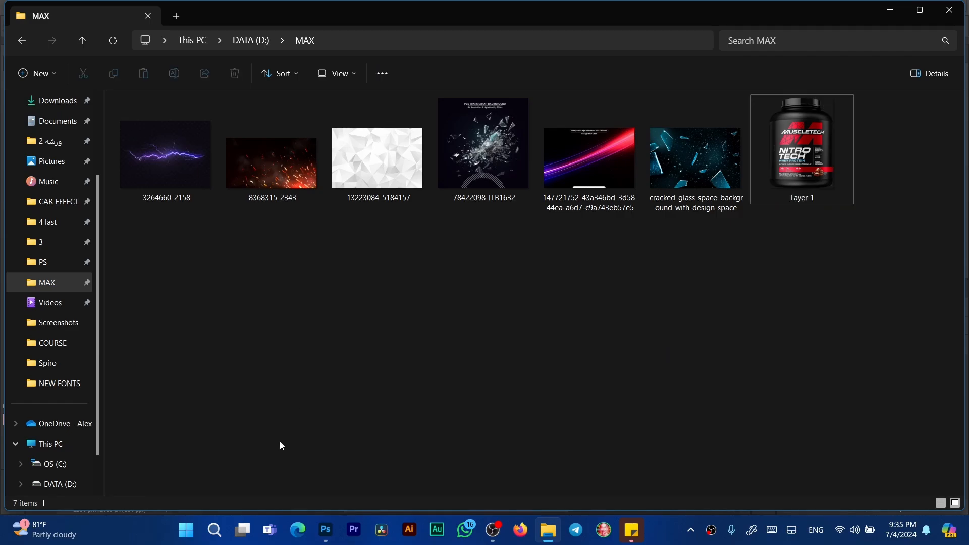
left_click(328, 524)
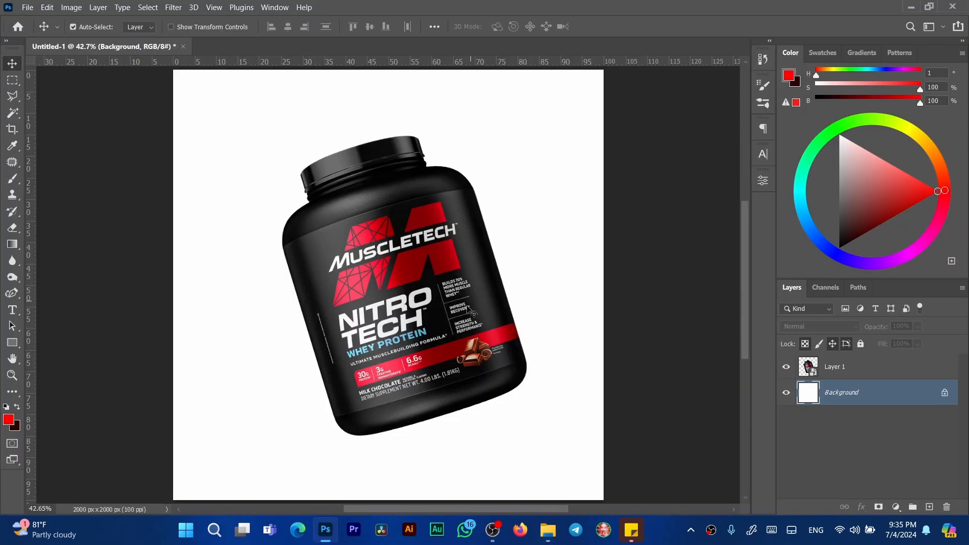
left_click_drag(479, 326, 477, 328)
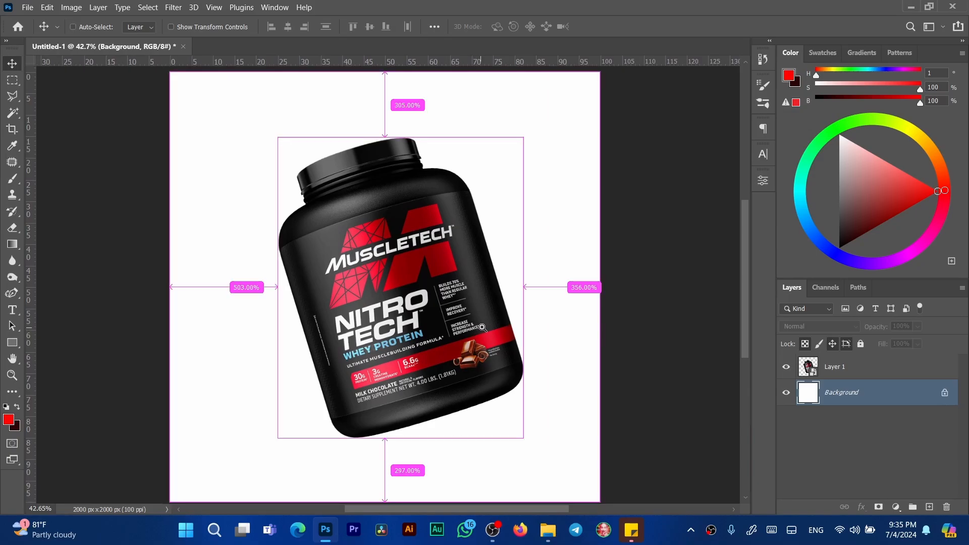
scroll(476, 328, "down", 2)
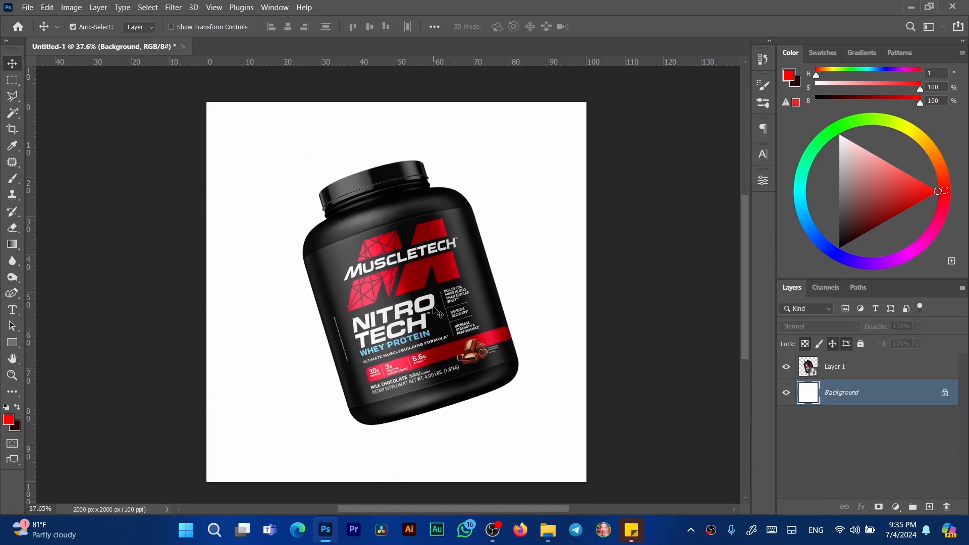
left_click(440, 313)
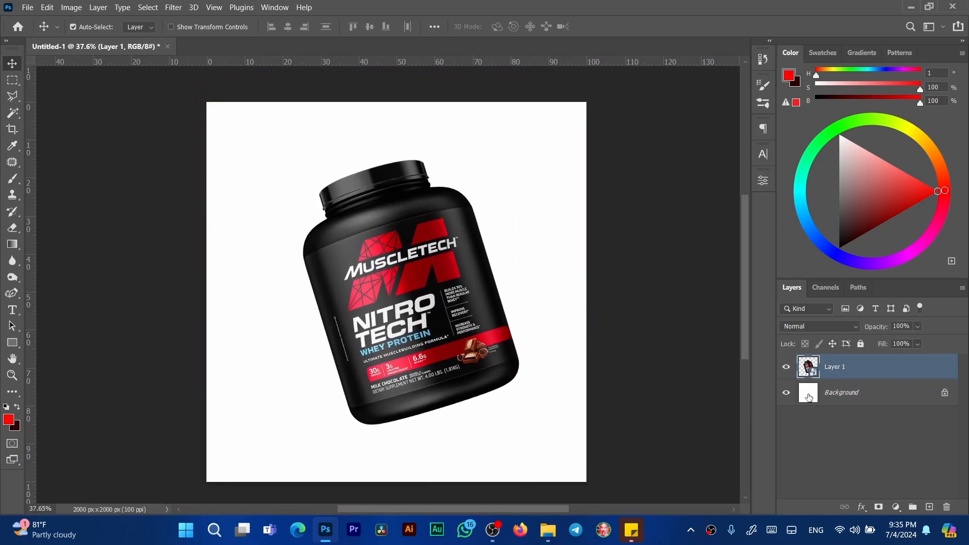
Step: Add a Solid Color fill layer directly above the background, in a near-black sampled from the jar
left_click(811, 398)
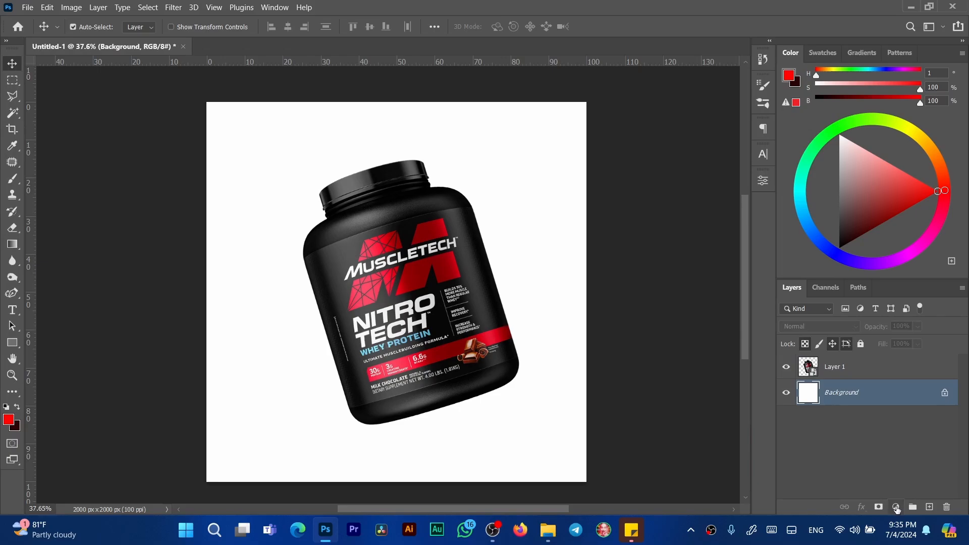
left_click(896, 507)
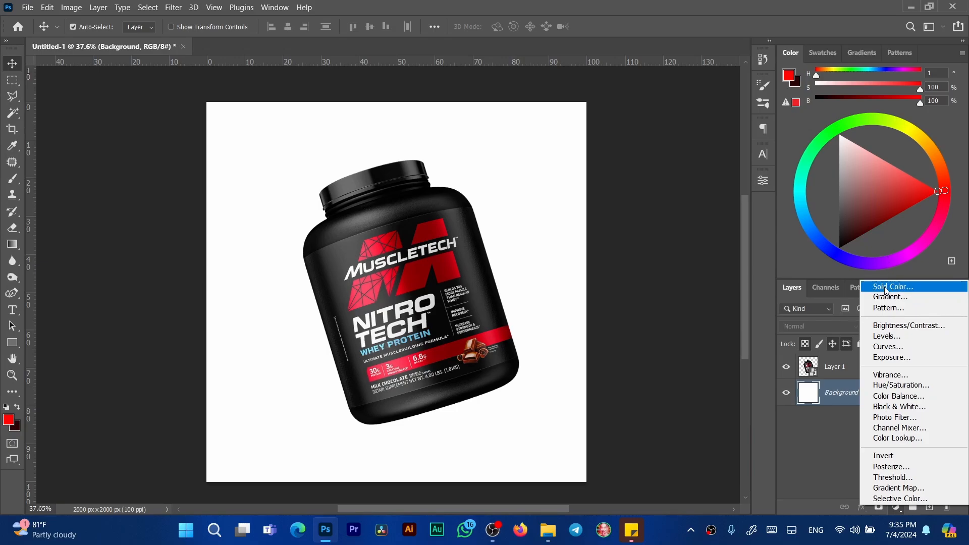
left_click(880, 288)
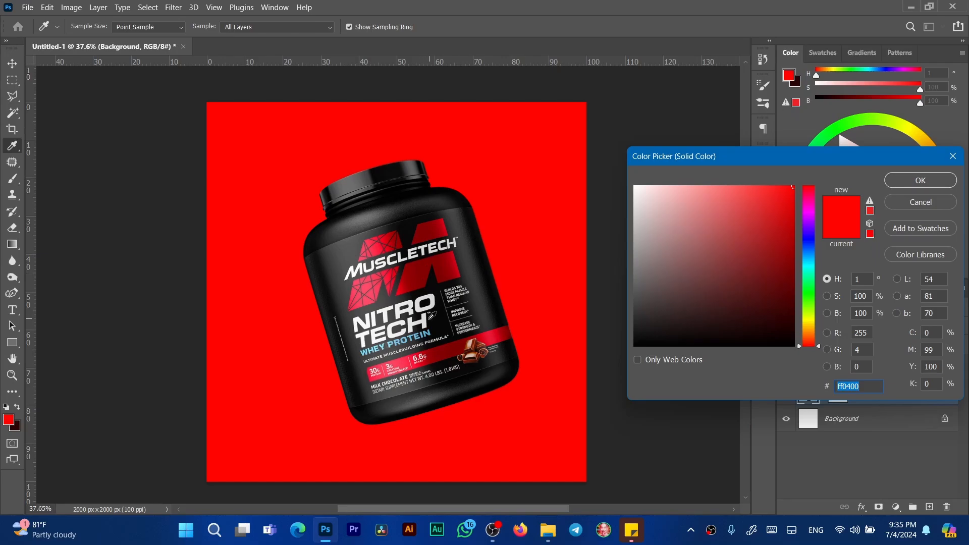
left_click(426, 346)
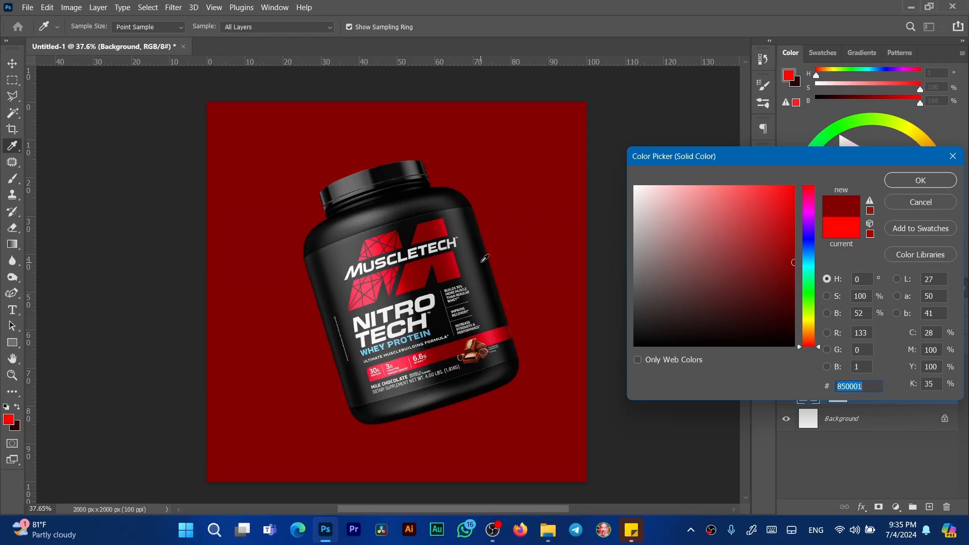
left_click(482, 262)
left_click(924, 179)
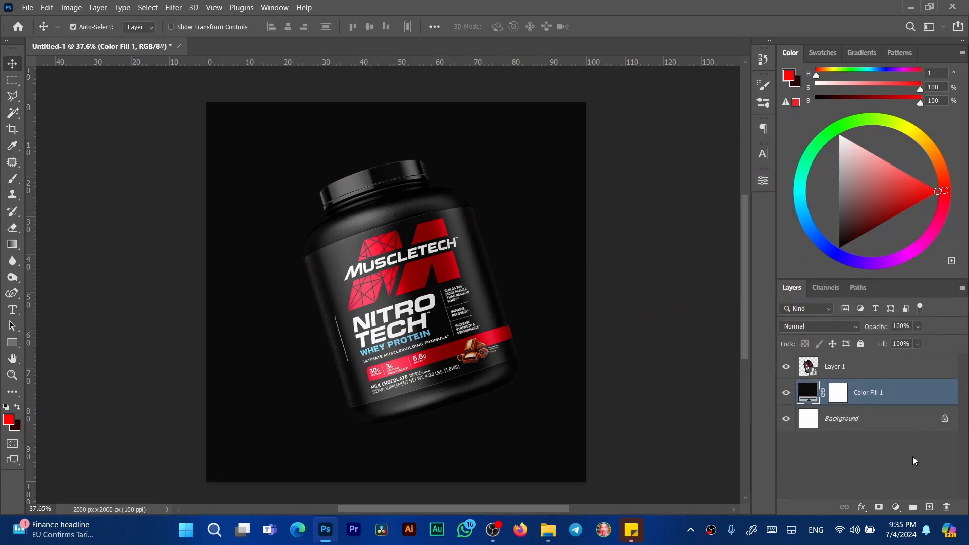
Step: On a new layer above the black fill, draw two overlapping mid-grey radial gradients (0% saturation, 52% brightness) outward from the jar's centre
left_click(929, 506)
key("g")
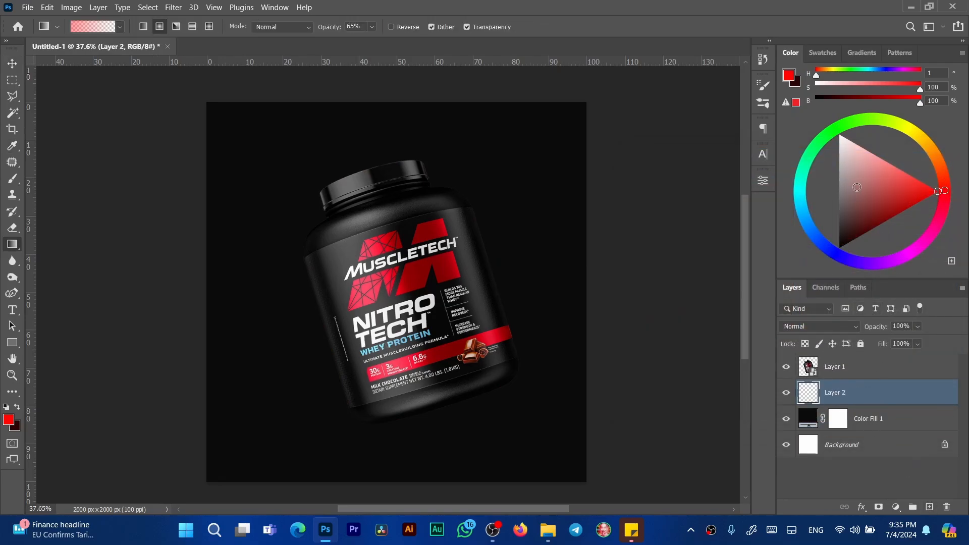
left_click(827, 186)
left_click(561, 278, "alt")
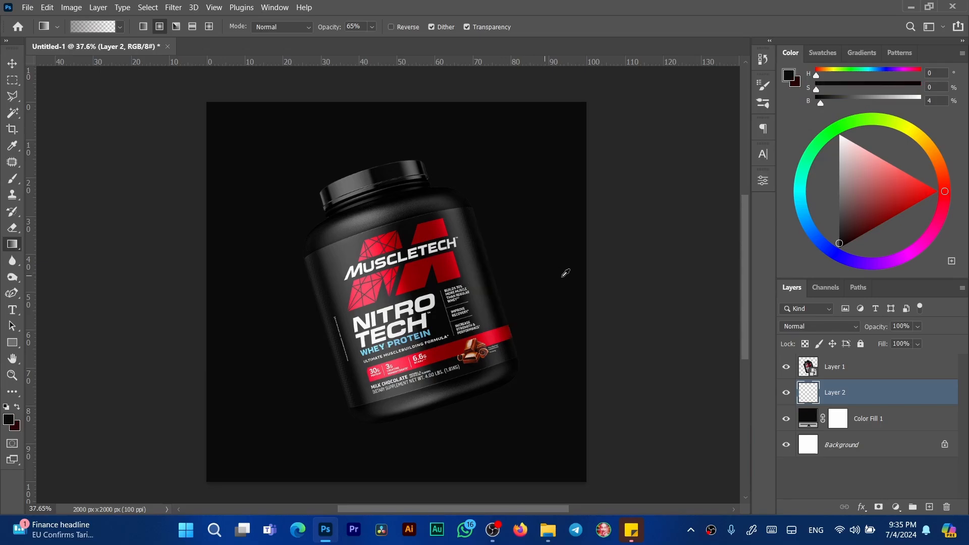
left_click(836, 231)
left_click_drag(838, 232, 828, 184)
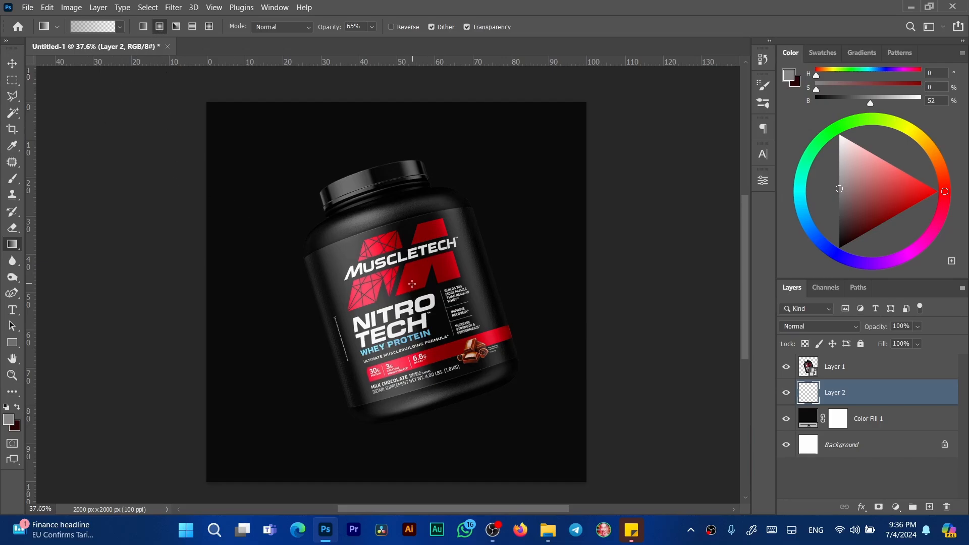
left_click_drag(411, 283, 567, 447)
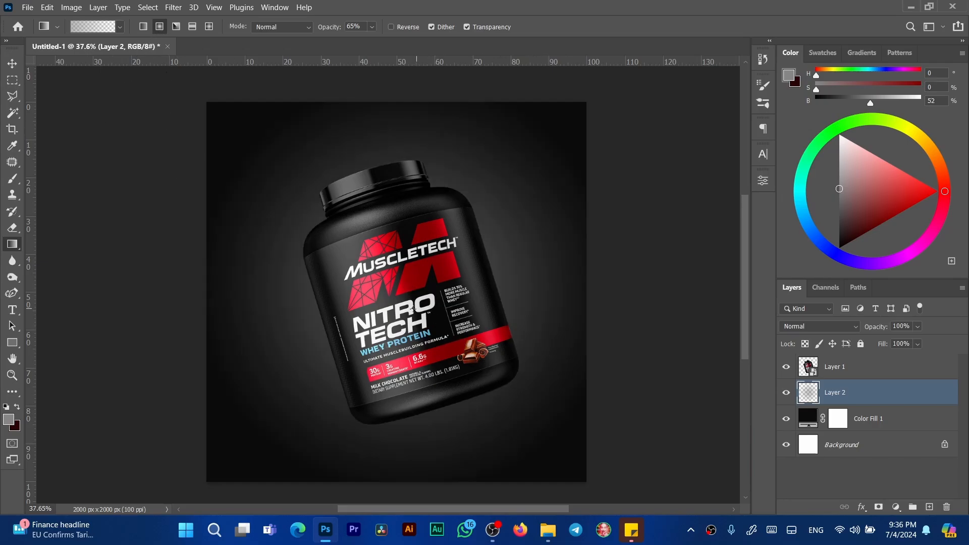
left_click_drag(412, 310, 545, 417)
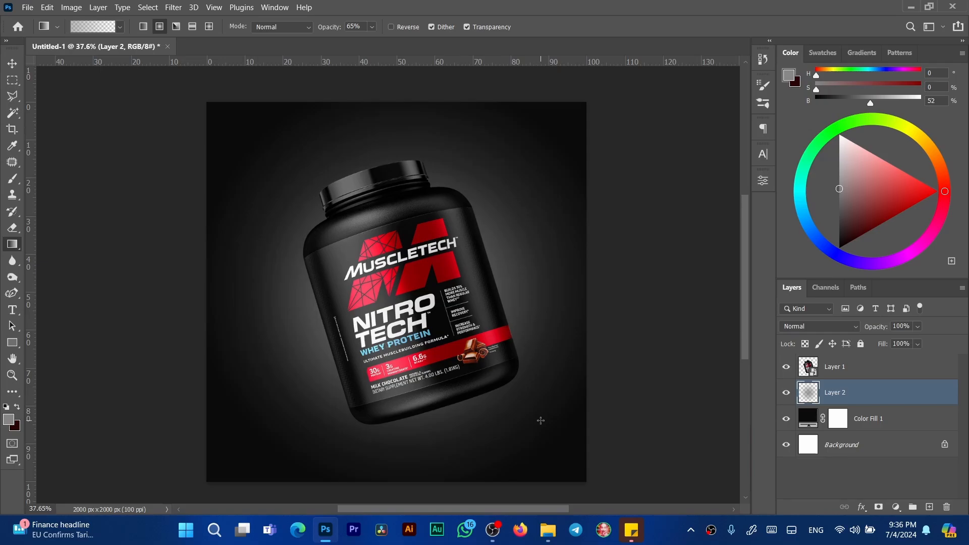
Step: Shift the grey gradient glow slightly left and down and enlarge it to about 107%
key("ctrl+t")
left_click_drag(509, 227, 504, 230)
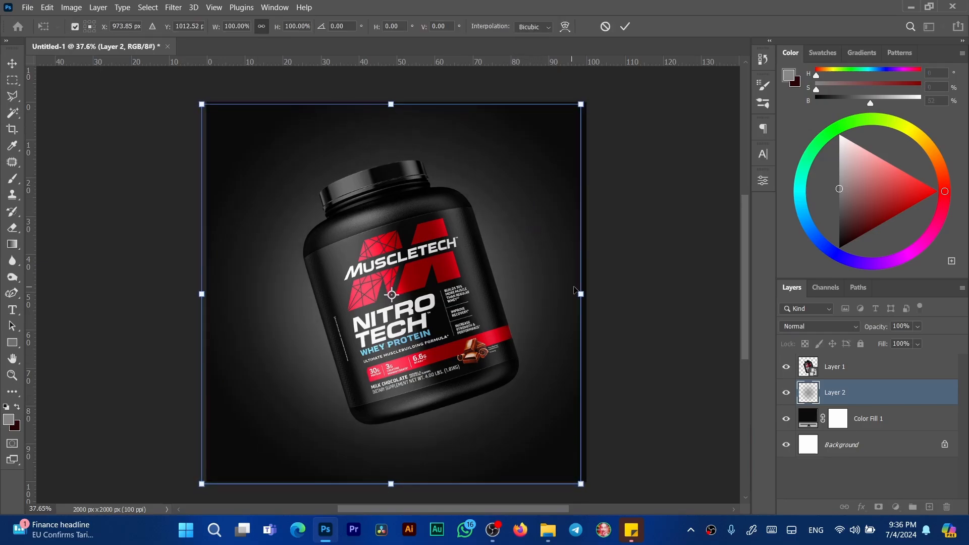
left_click_drag(580, 293, 598, 295)
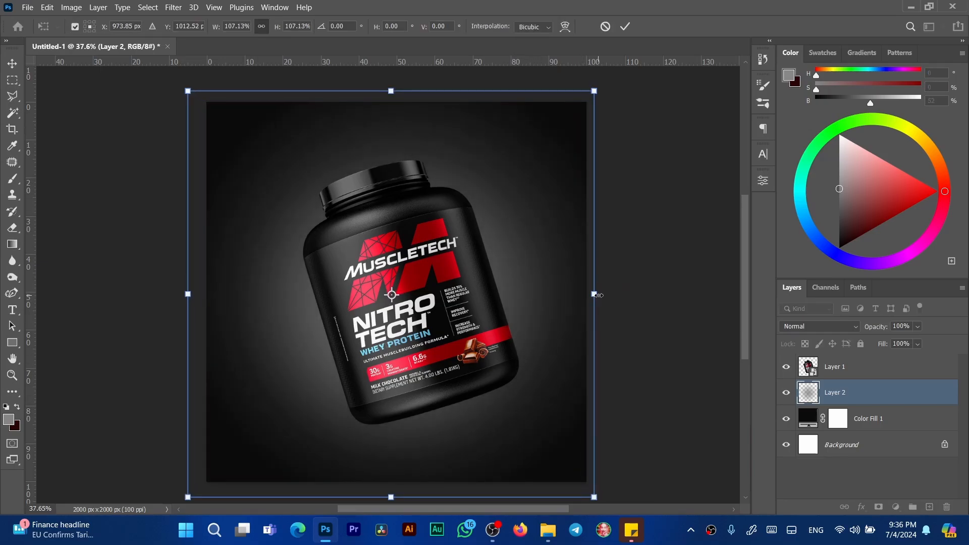
left_click(625, 27)
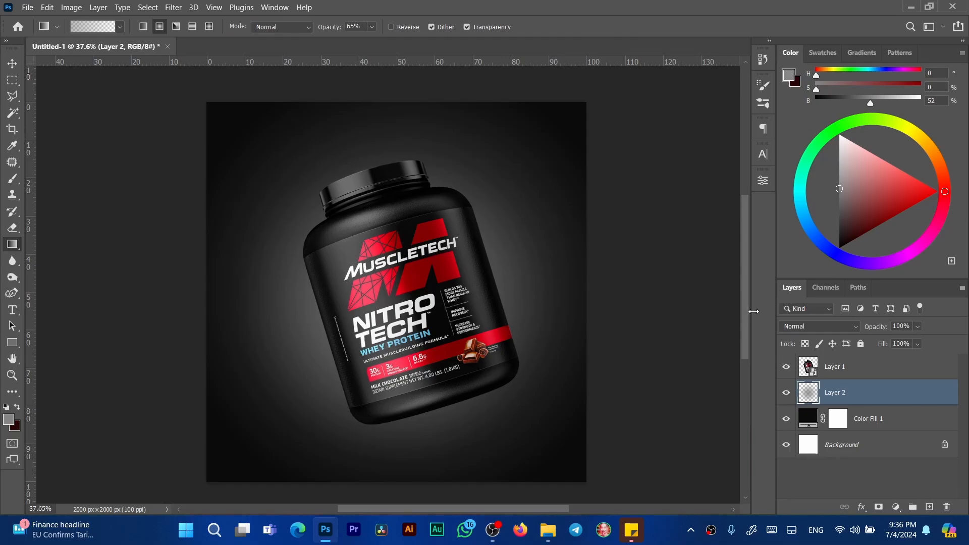
Step: Add a Hue/Saturation adjustment above the grey glow with Colorize on, hue 195 and saturation 58, and hide it
left_click(809, 368)
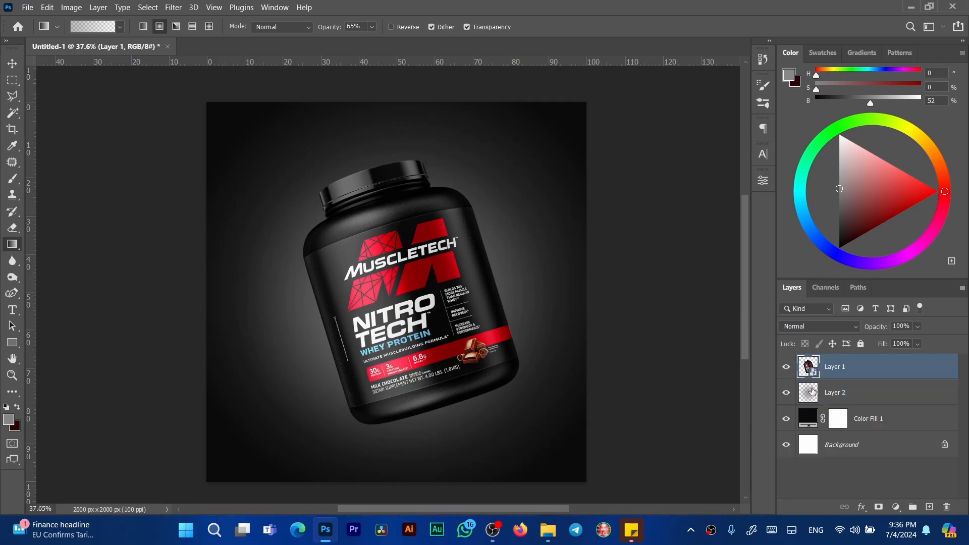
left_click(811, 394)
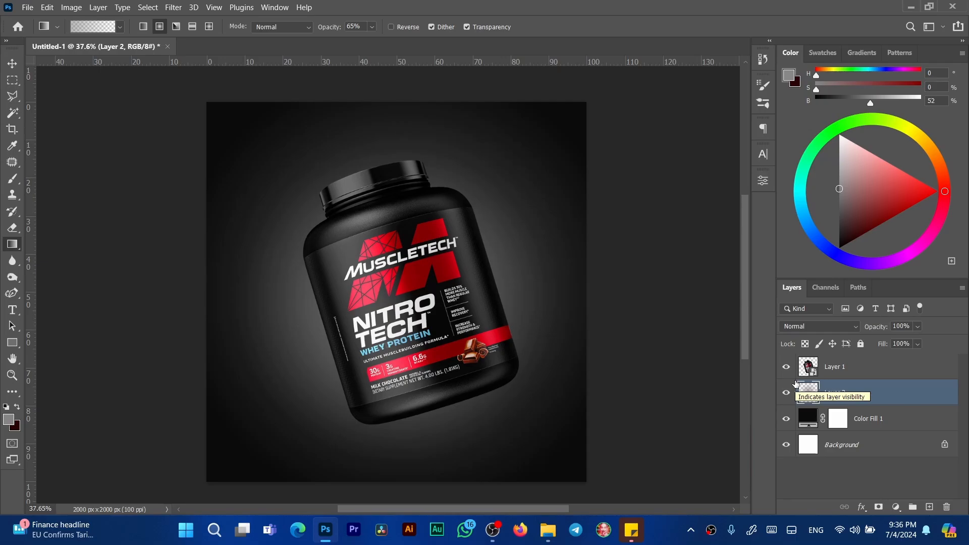
left_click(896, 507)
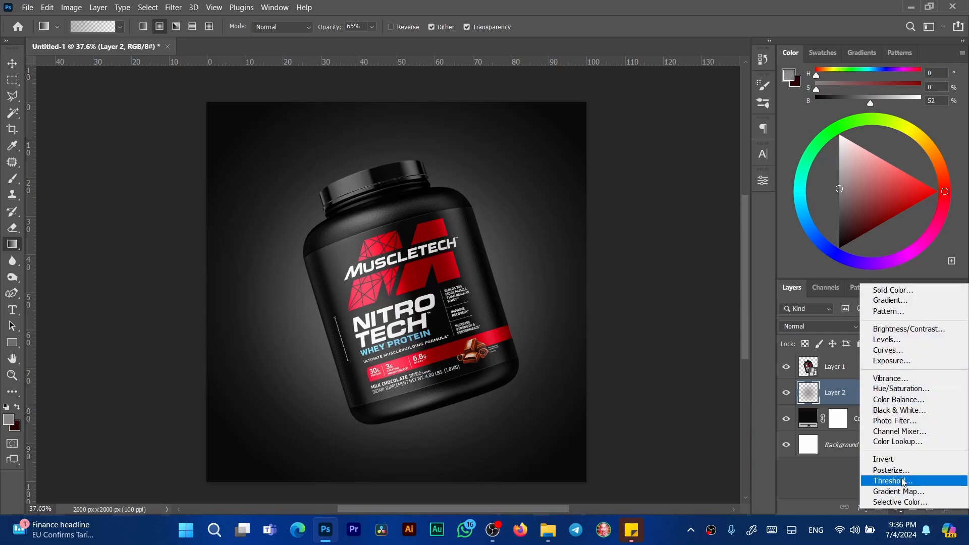
left_click(915, 393)
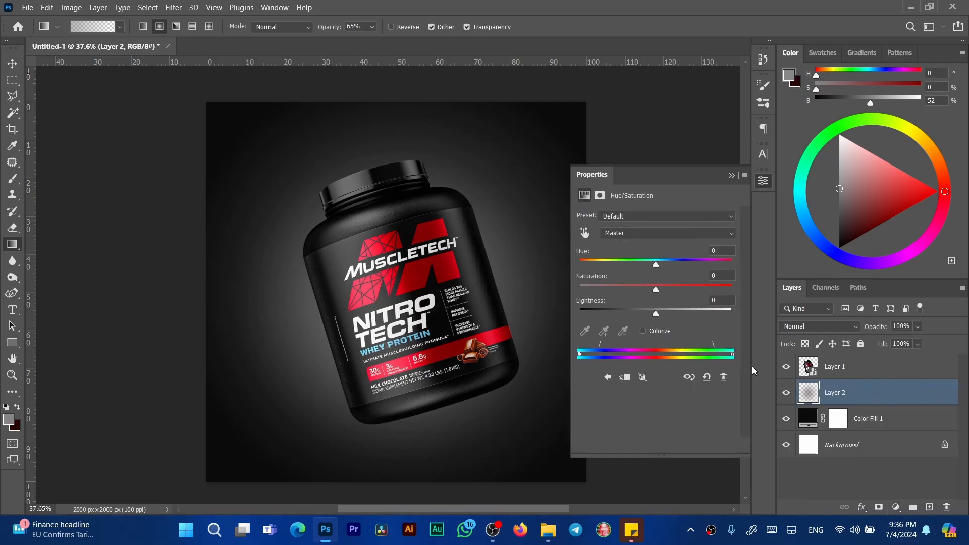
left_click(643, 331)
left_click_drag(617, 290, 665, 290)
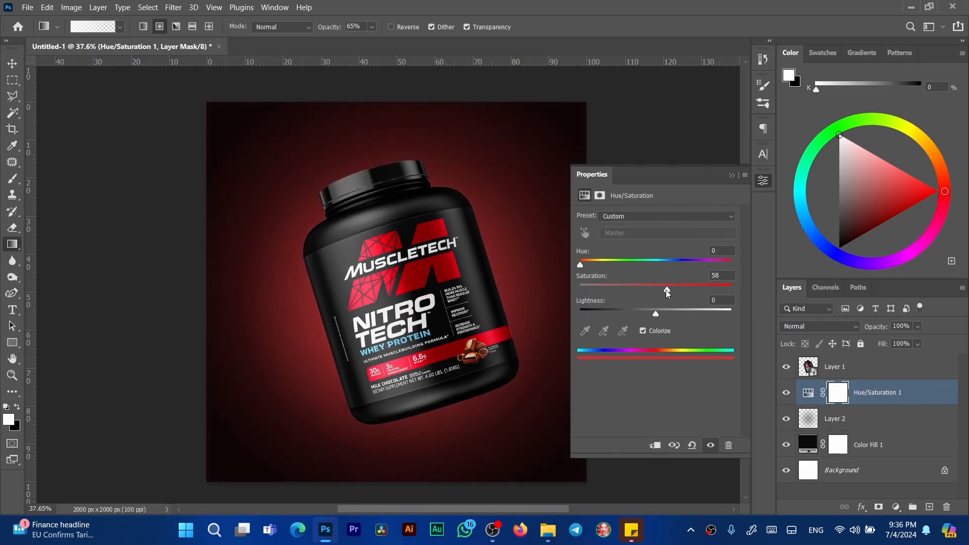
left_click_drag(580, 263, 664, 261)
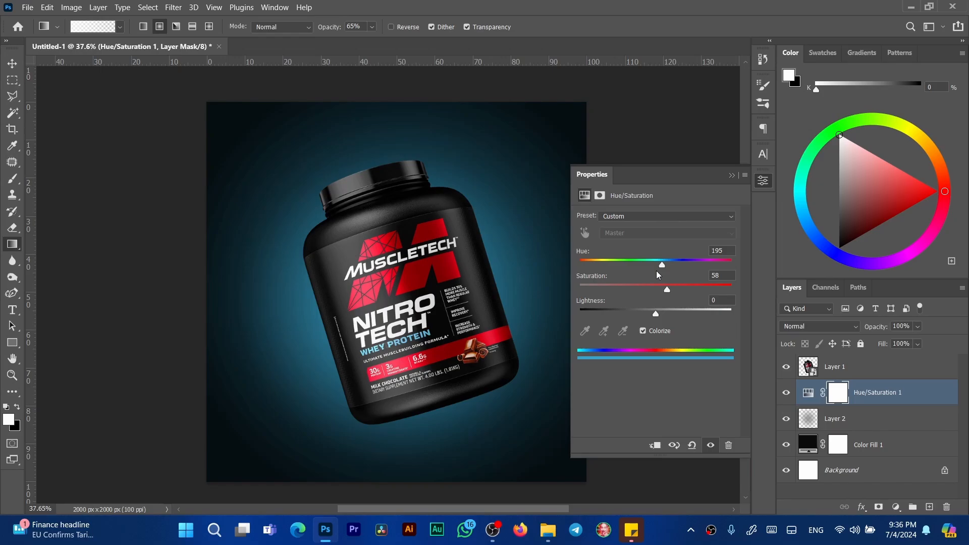
left_click(731, 177)
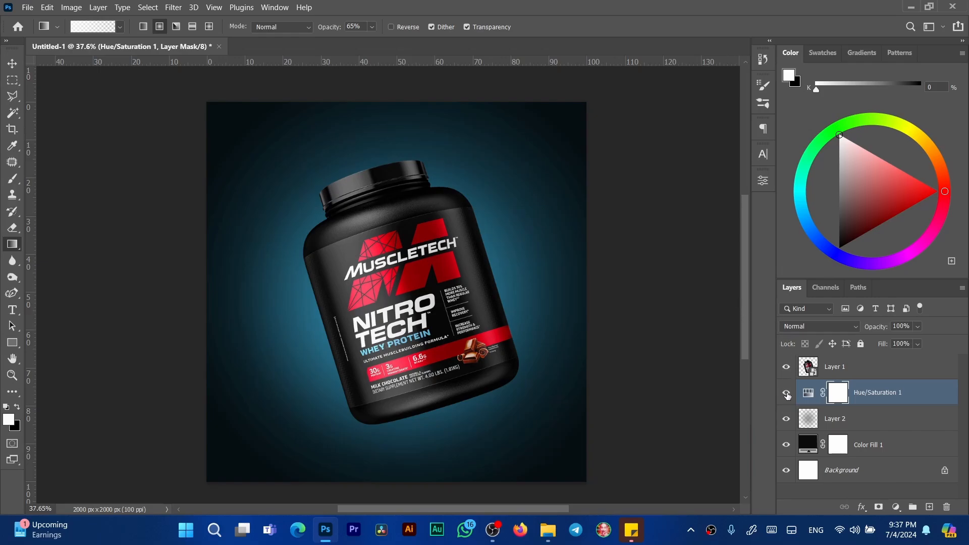
left_click(786, 393)
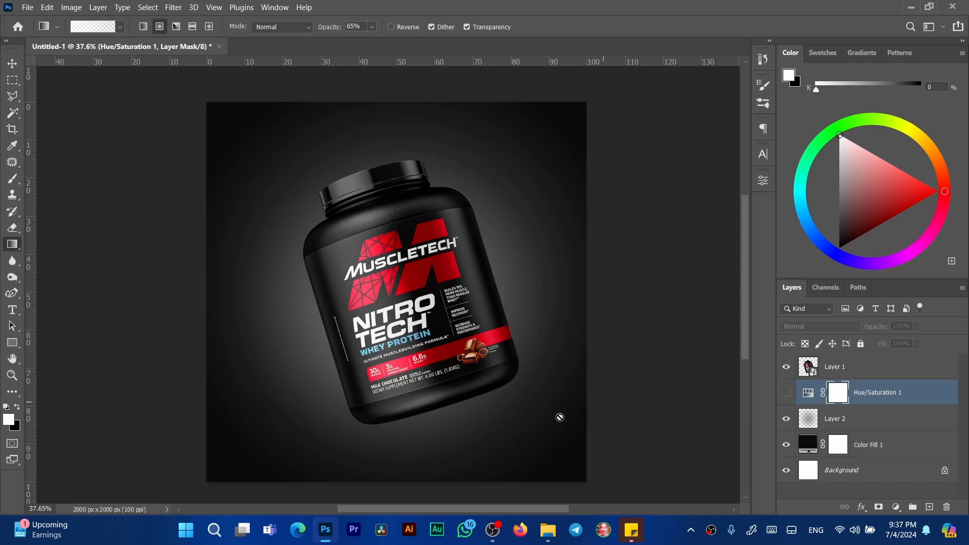
Step: Place the shattered-glass image 78422098_ITB1632 from the MAX folder beneath the jar layer
mouse_move(548, 530)
left_click(553, 490)
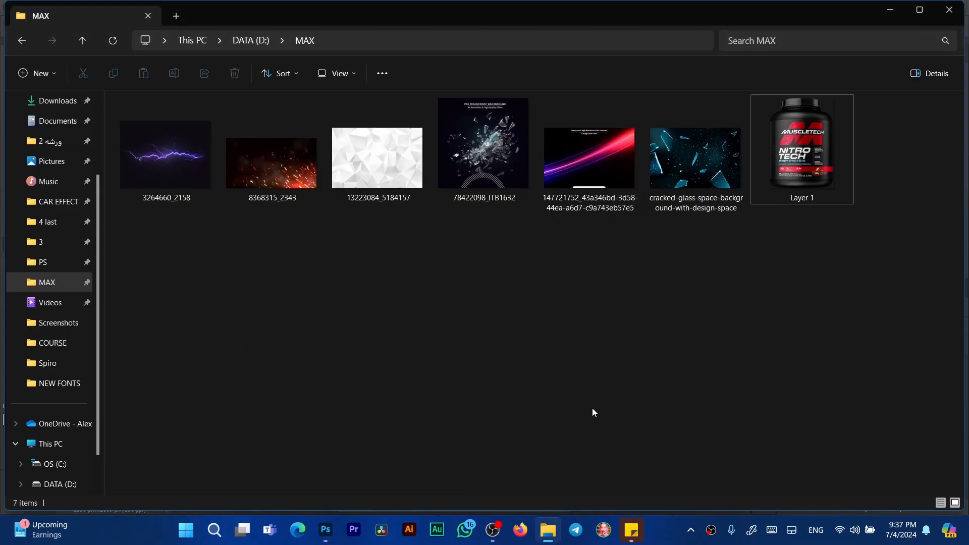
left_click_drag(490, 141, 423, 303)
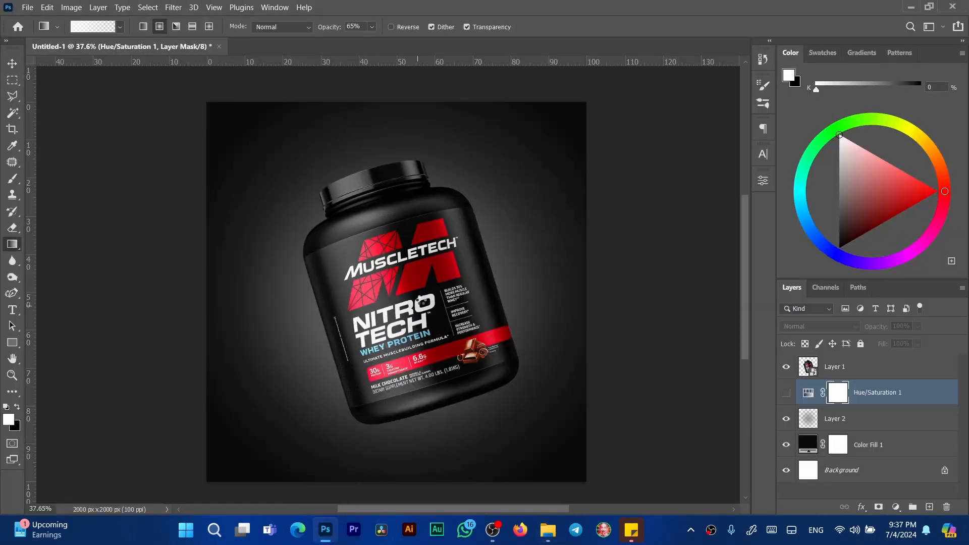
key("Return")
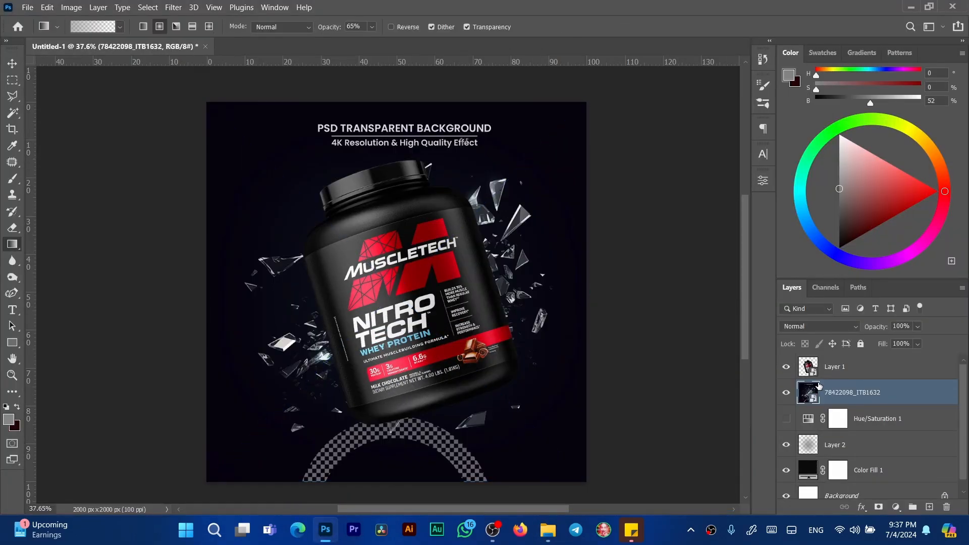
Step: Open the source contents of the placed glass image, examine the shards up close and close the document
double_click(810, 391)
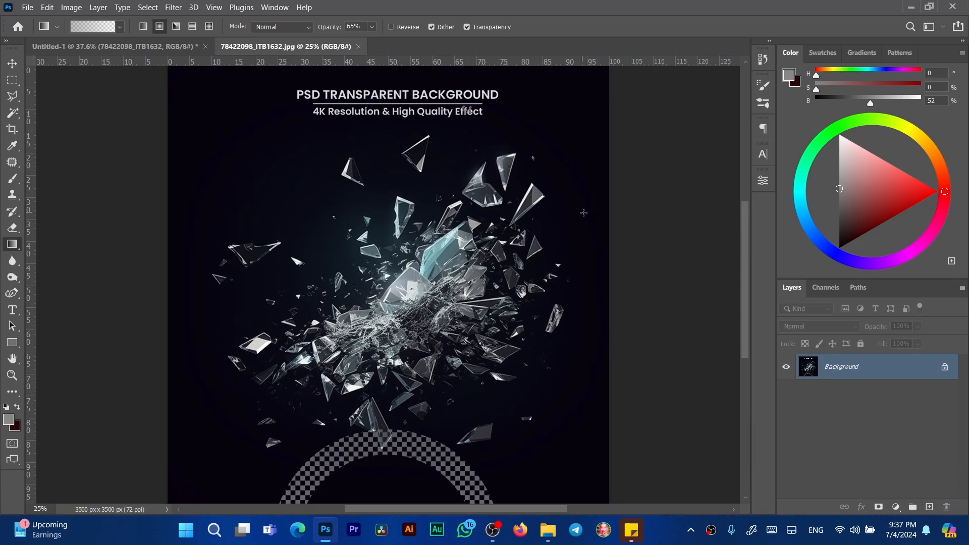
left_click_drag(548, 260, 569, 255)
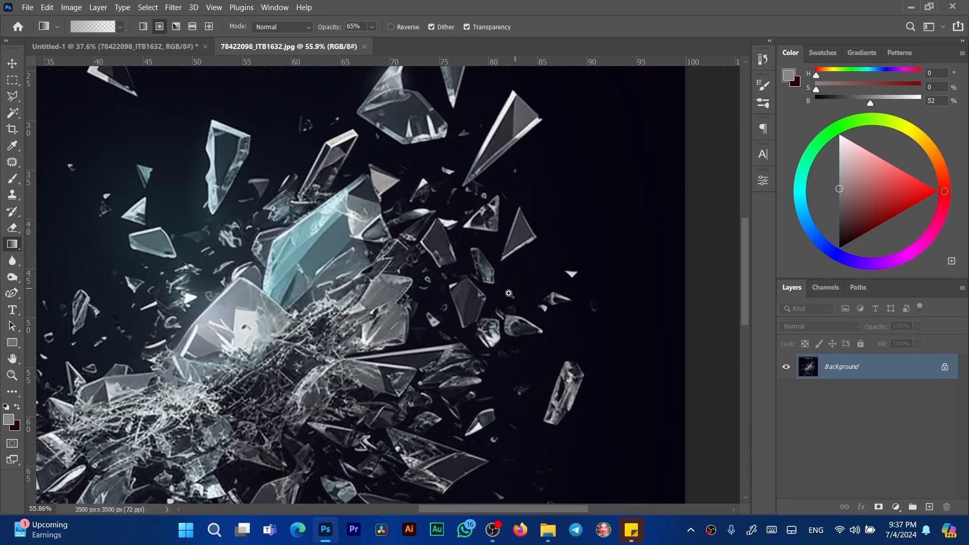
left_click_drag(509, 293, 604, 226)
key("ctrl+0")
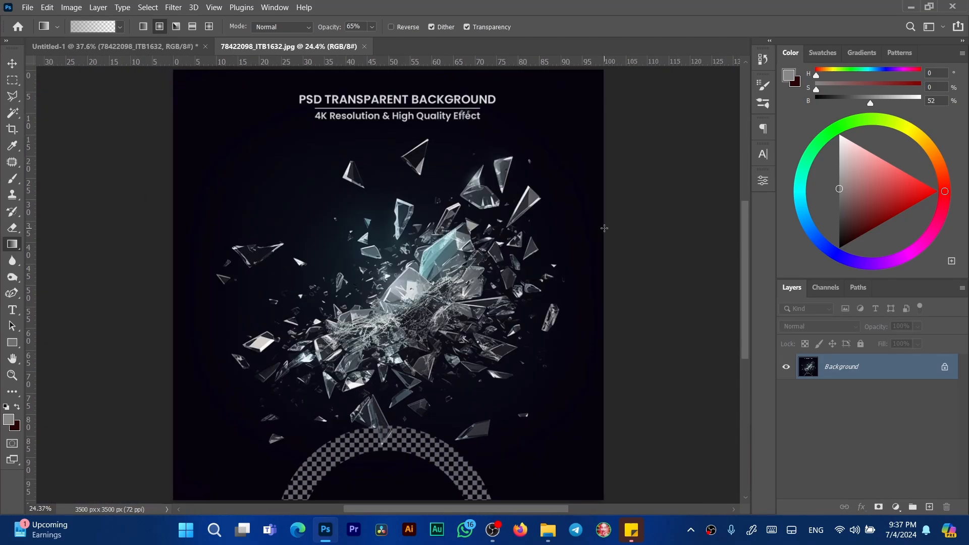
left_click(366, 47)
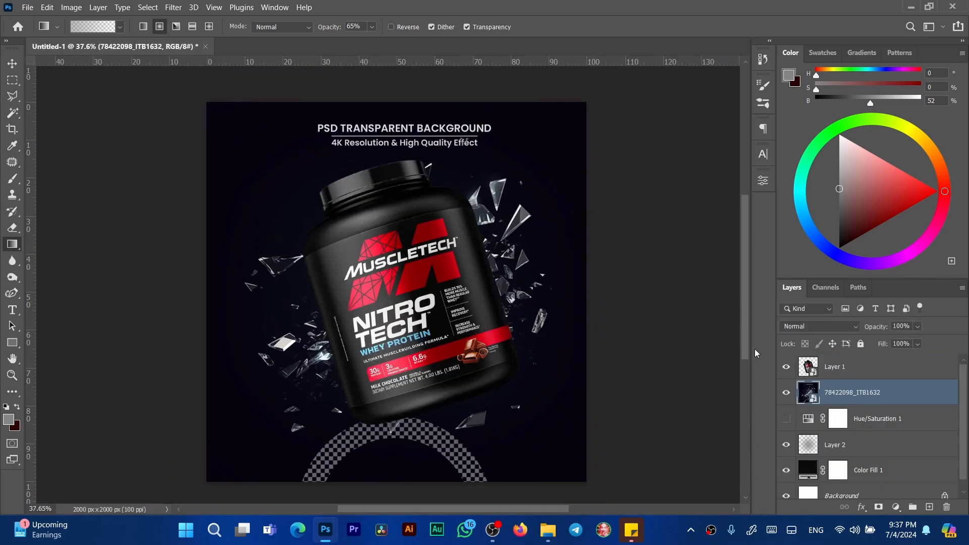
Step: Move the shattered-glass layer above the jar layer
left_click_drag(810, 387, 812, 361)
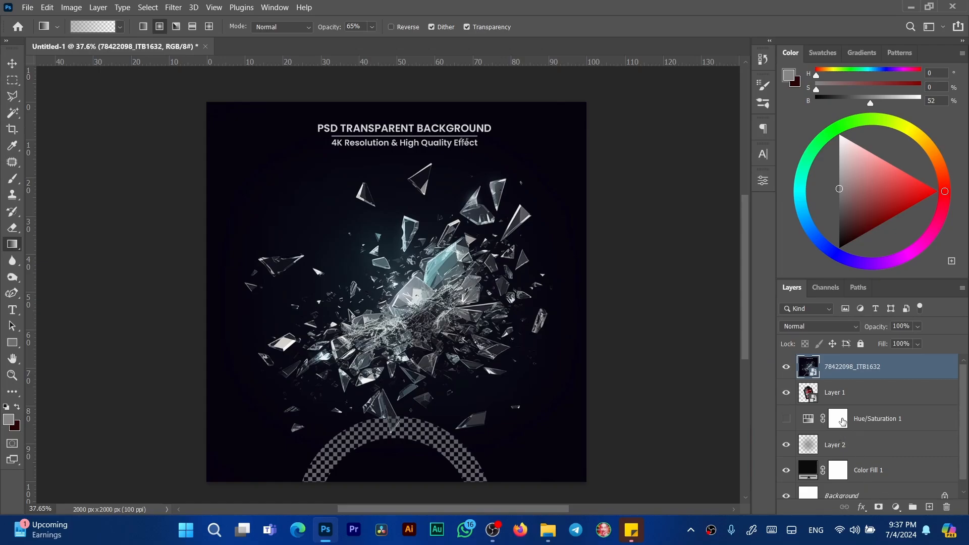
Step: Open the source contents of the placed glass image and select the rectangular area around its heading text
double_click(893, 371)
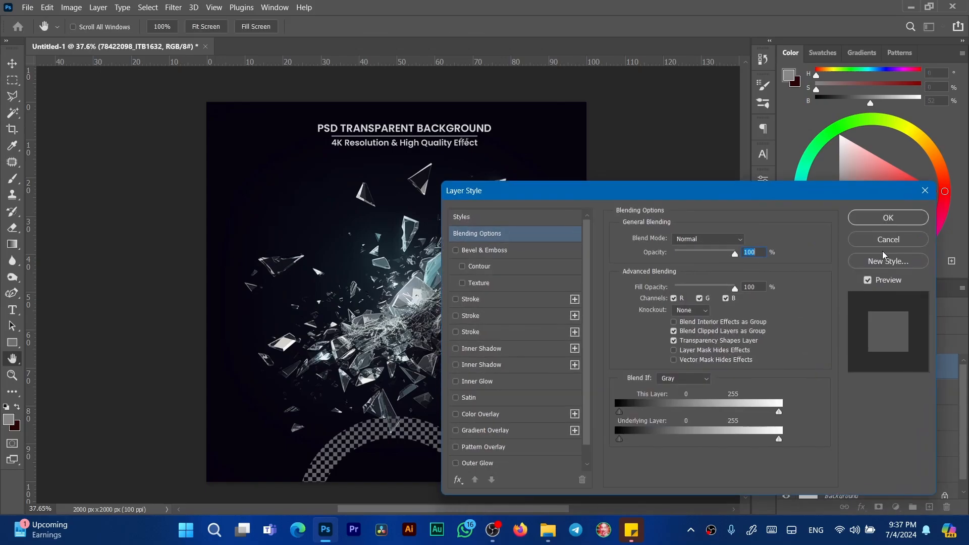
left_click(878, 243)
double_click(808, 367)
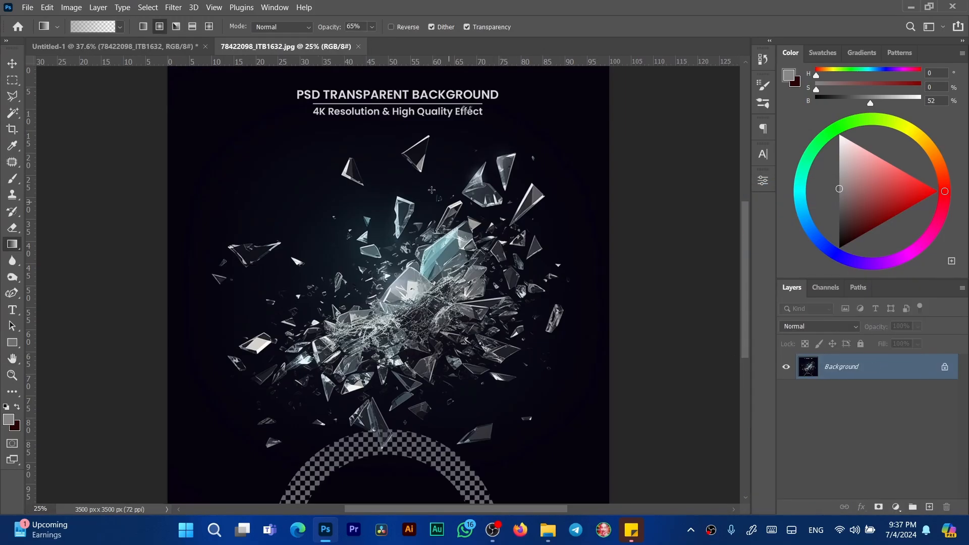
key("m")
left_click_drag(291, 82, 505, 120)
key("alt+BackSpace")
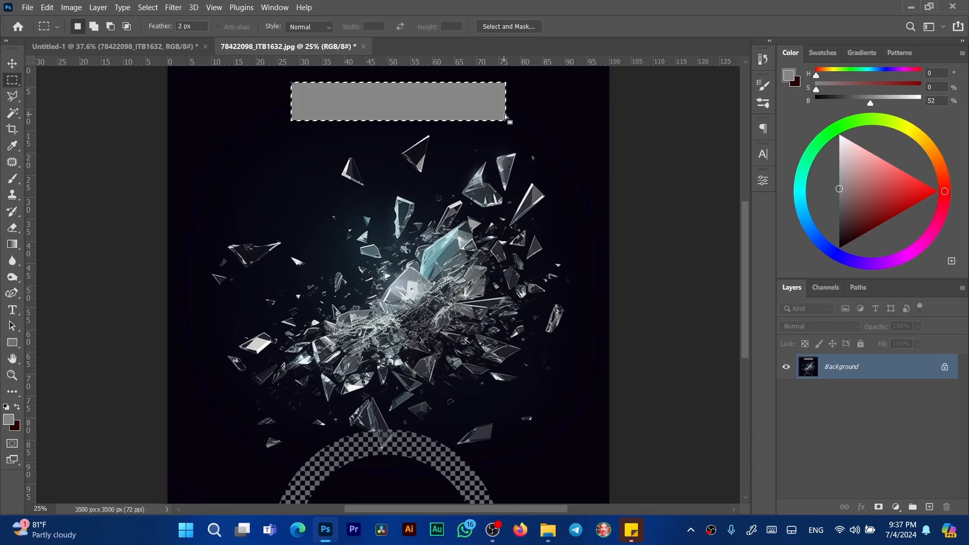
key("ctrl+BackSpace")
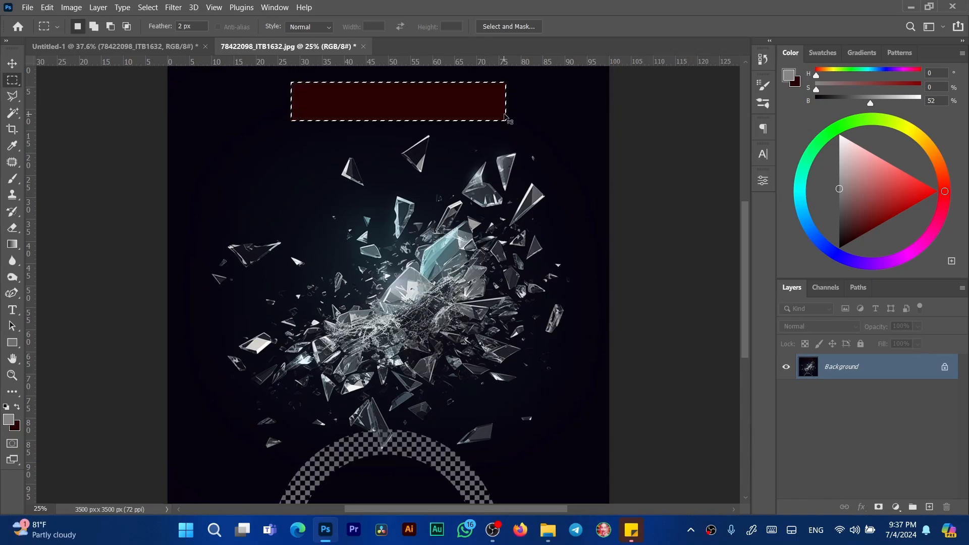
key("ctrl+d")
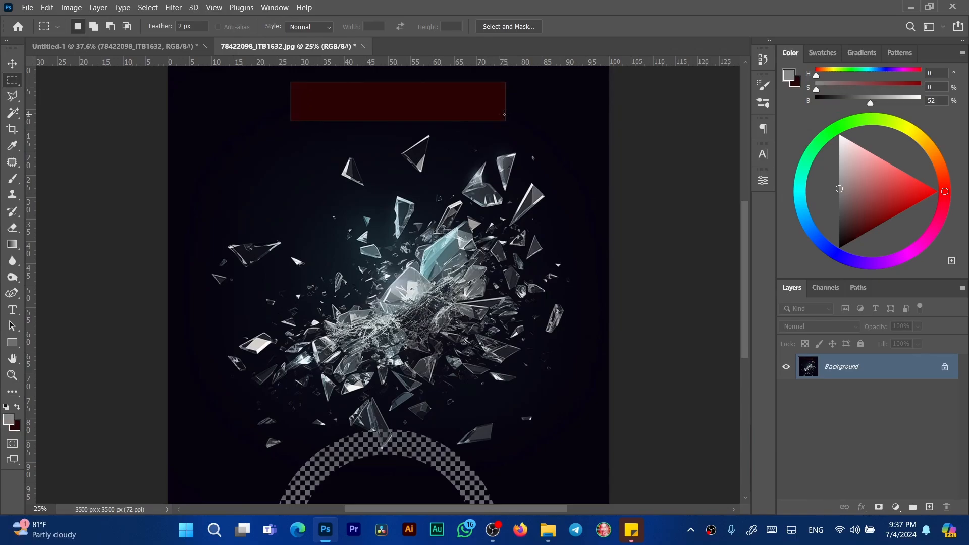
Step: Reset the colours to default black and white and fill the selected heading area with black
key("d")
key("ctrl+BackSpace")
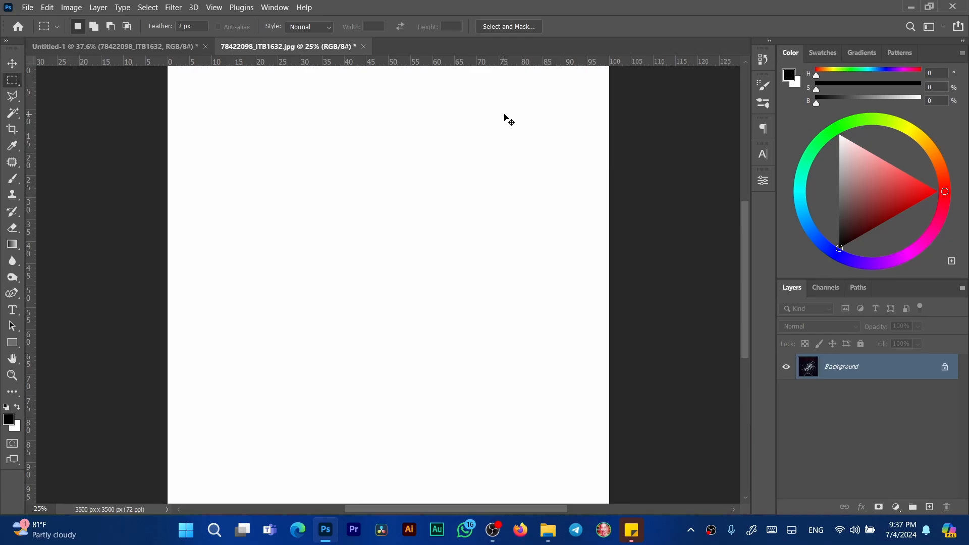
key("ctrl+z")
key("ctrl+z")
key("alt+BackSpace")
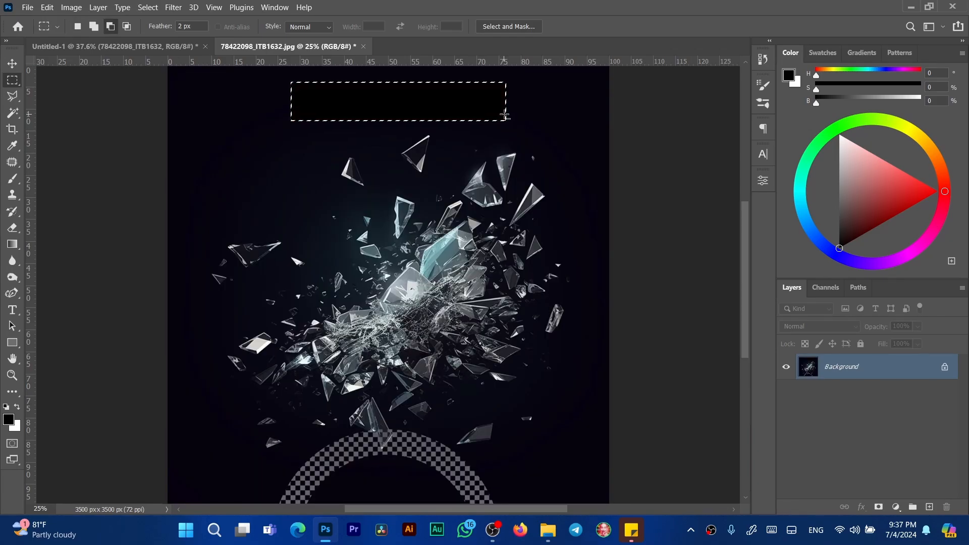
key("ctrl+z")
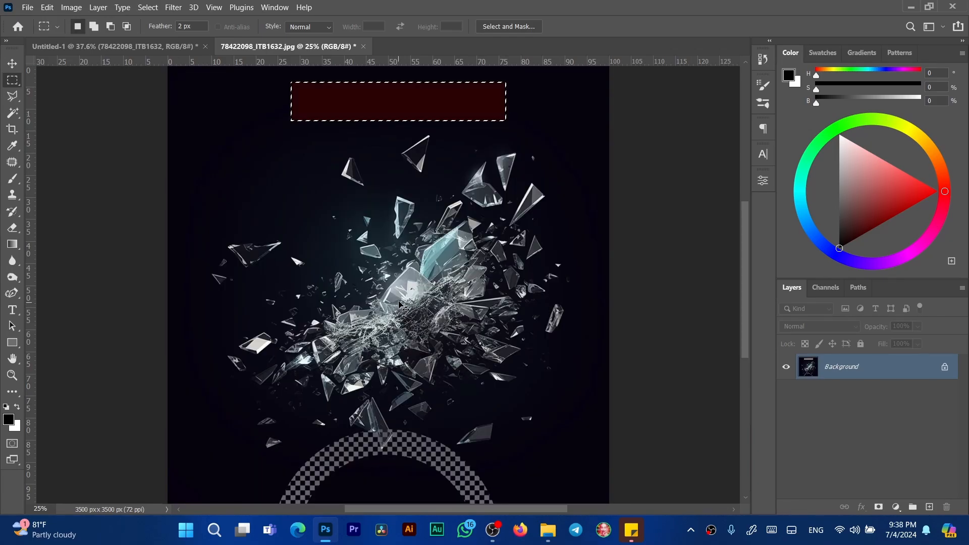
key("ctrl+z")
key("alt+BackSpace")
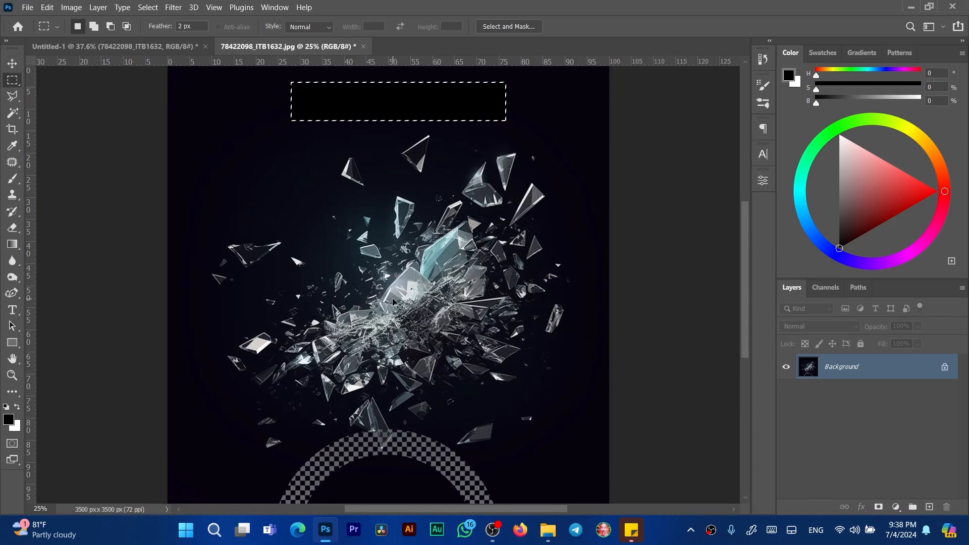
Step: Select the checkered arc at the image's lower edge, leaving out the neighbouring shards, fill it with black and deselect
scroll(385, 390, "down", 2)
left_click_drag(281, 485, 518, 411)
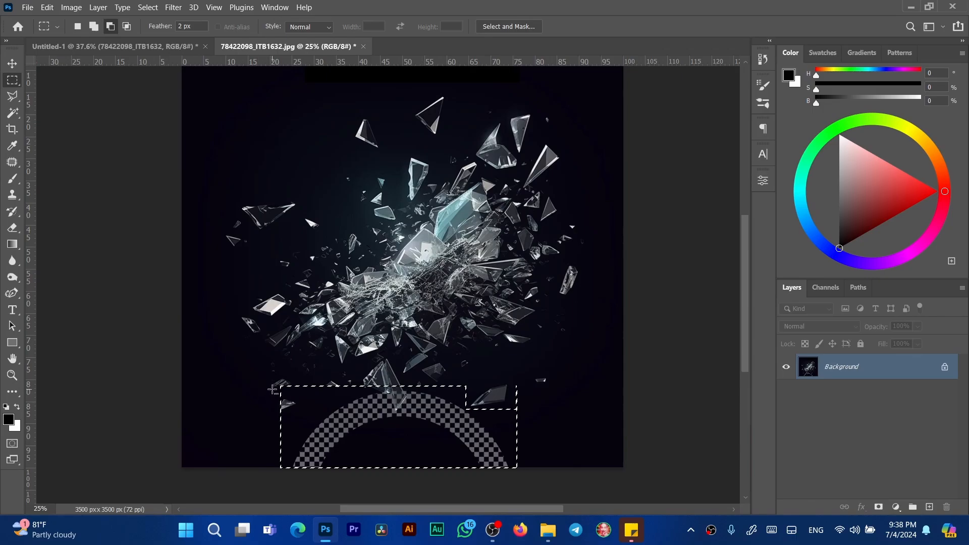
left_click_drag(272, 383, 304, 418)
key("alt+BackSpace")
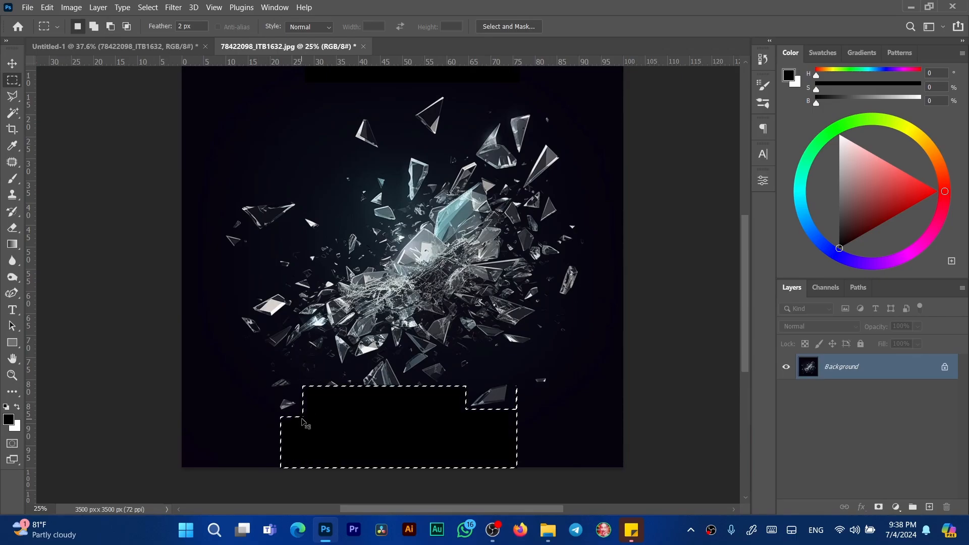
key("ctrl+d")
key("ctrl+0")
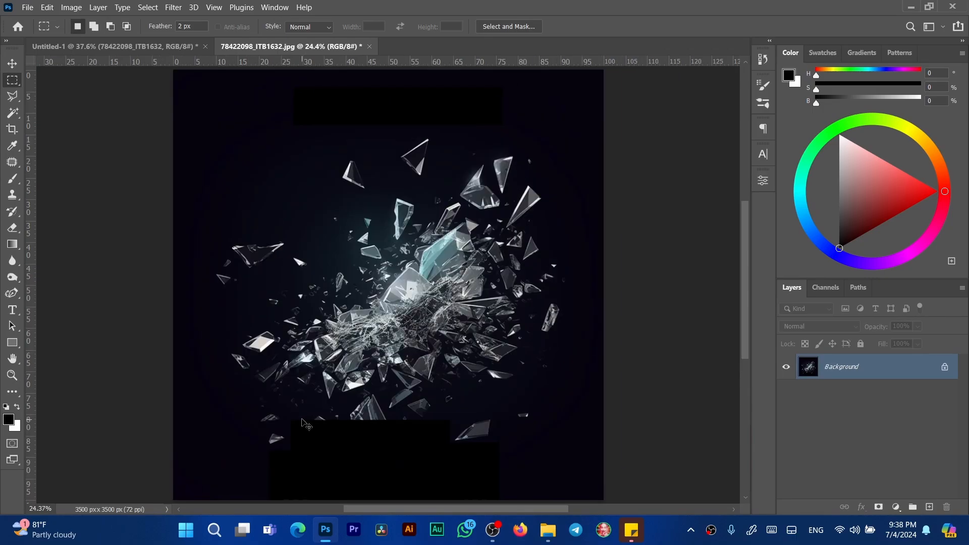
Step: Darken the glass image's background with Levels, setting the black input level to 17
key("ctrl+l")
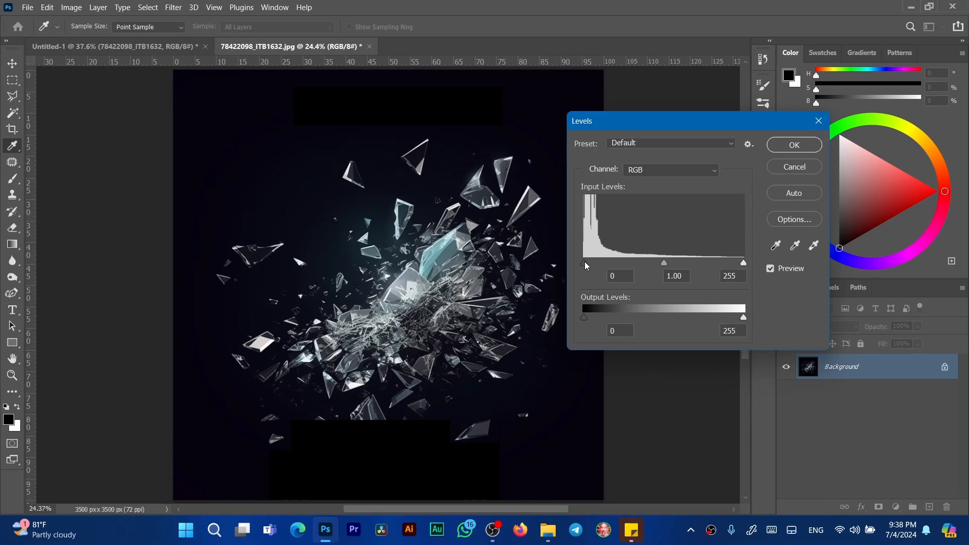
mouse_move(584, 263)
left_mouse_down()
mouse_move(605, 263)
mouse_move(585, 265)
mouse_move(595, 266)
left_mouse_up()
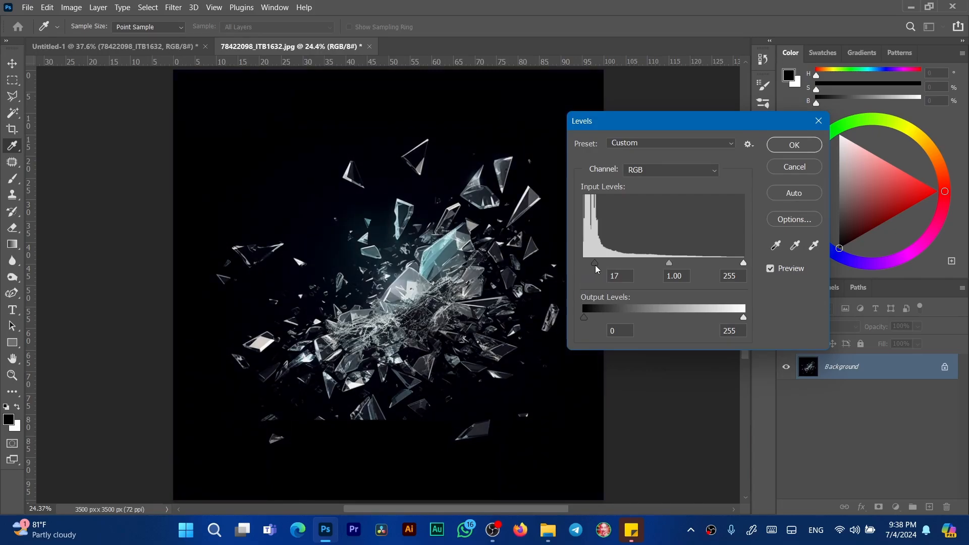
left_click(732, 273)
left_click(793, 145)
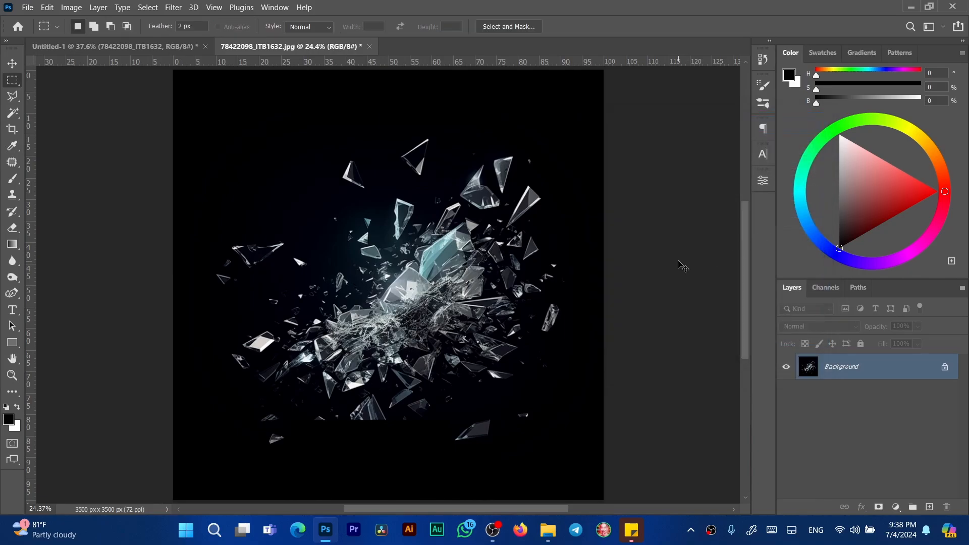
key("ctrl+s")
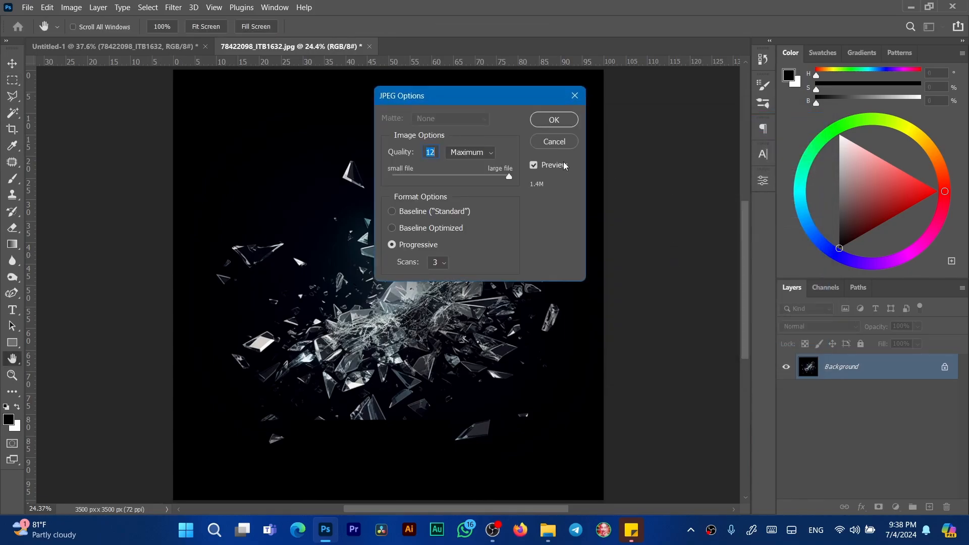
left_click(571, 143)
key("ctrl+s")
left_click(556, 146)
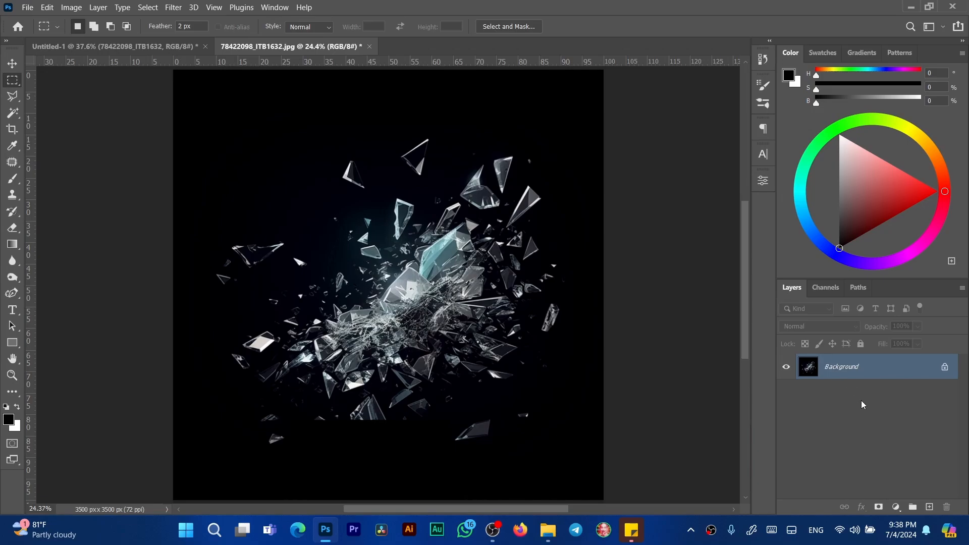
Step: Try to save the glass document with its background converted to a smart object and again with that layer rasterized
right_click(881, 373)
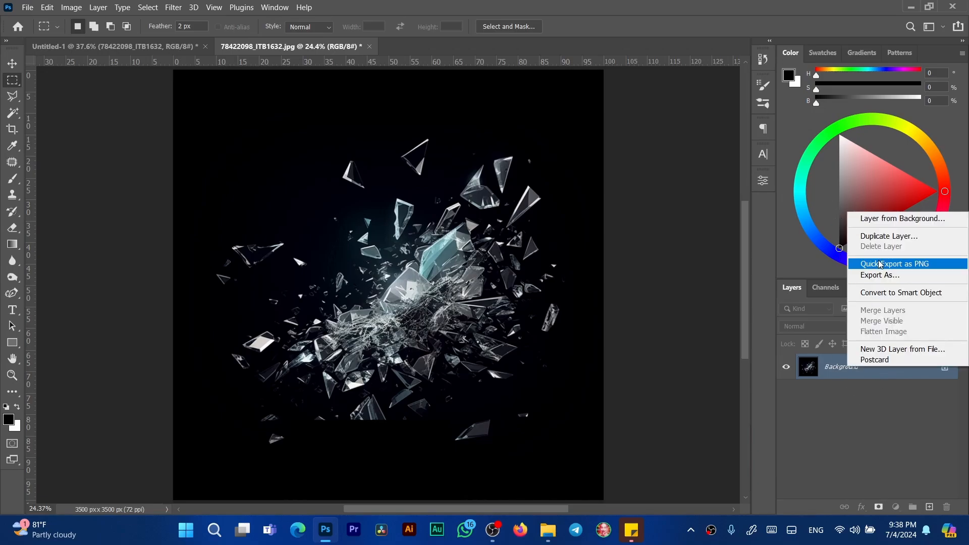
left_click(899, 292)
key("ctrl+s")
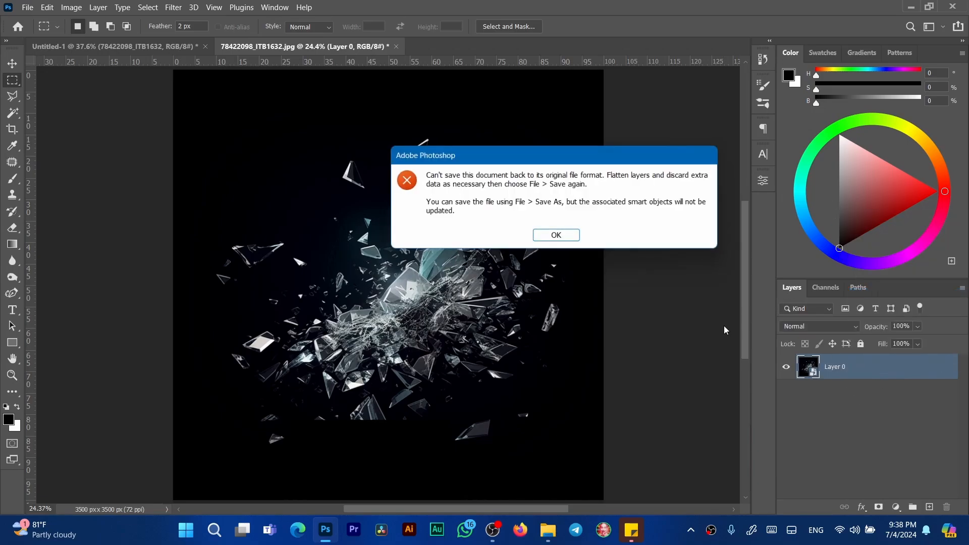
left_click(573, 233)
right_click(865, 367)
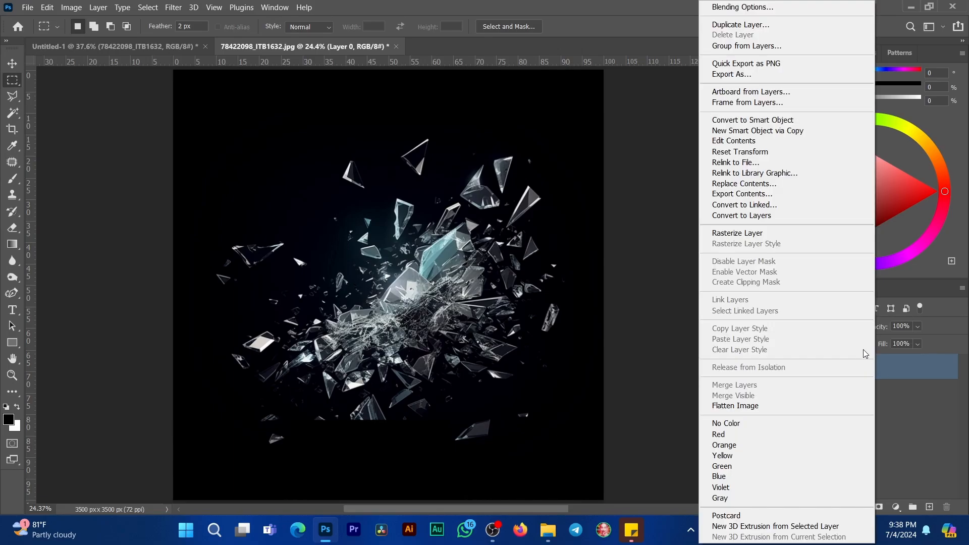
left_click(778, 233)
key("ctrl+s")
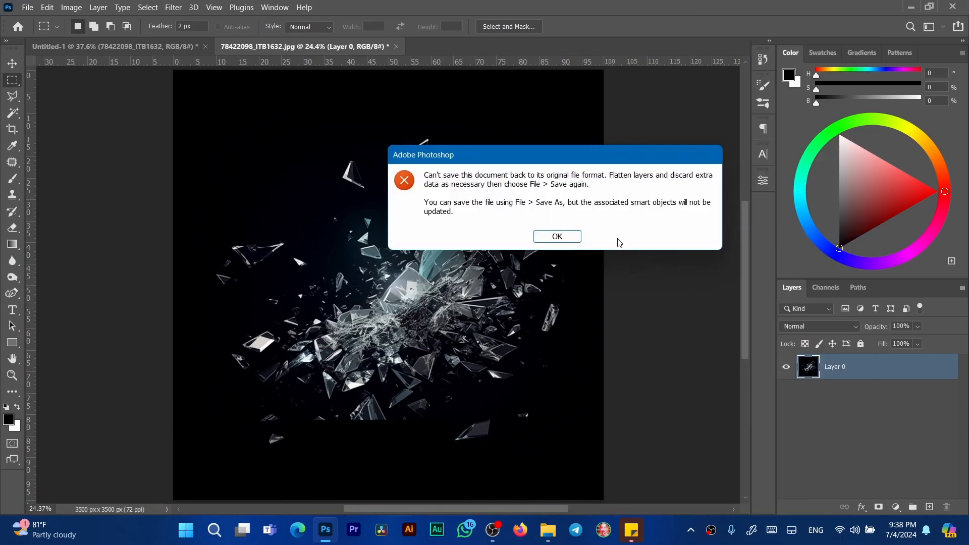
left_click(575, 238)
Step: Copy the edited glass layer into Untitled-1 and delete the old 78422098_ITB1632 layer
left_click_drag(850, 367, 541, 317)
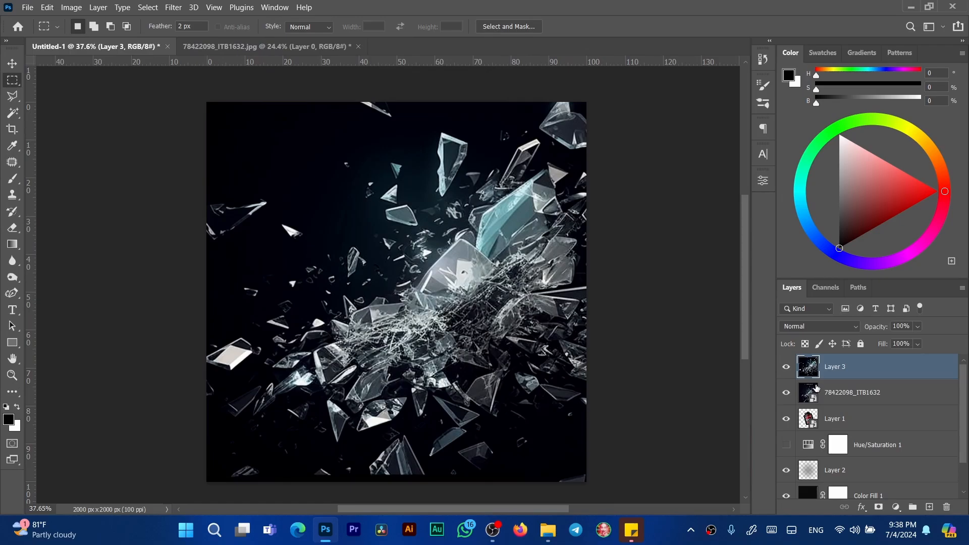
left_click(815, 393)
key("Delete")
Step: Convert the copied glass layer to a smart object, scale it to about 54% and roughly centre it on the canvas
left_click(858, 366)
right_click(859, 365)
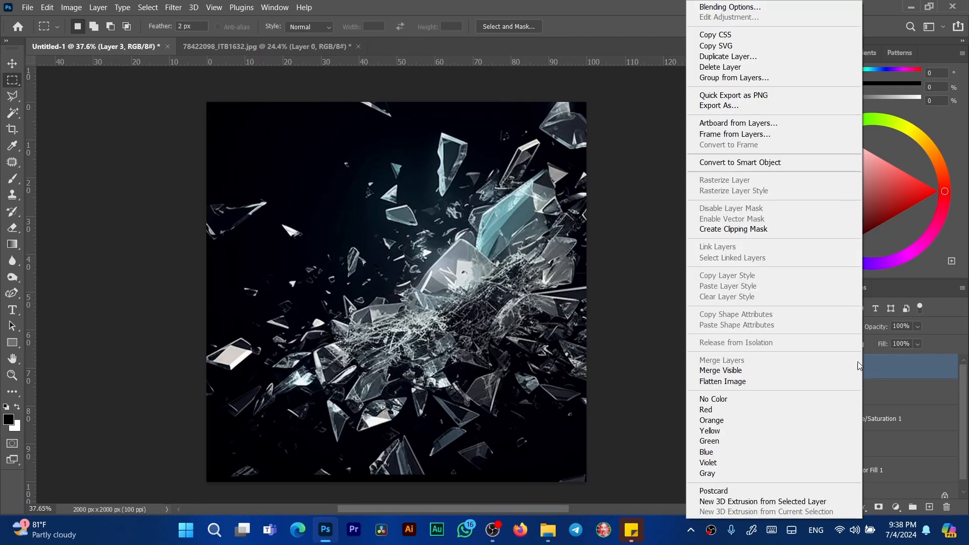
left_click(750, 165)
key("ctrl+t")
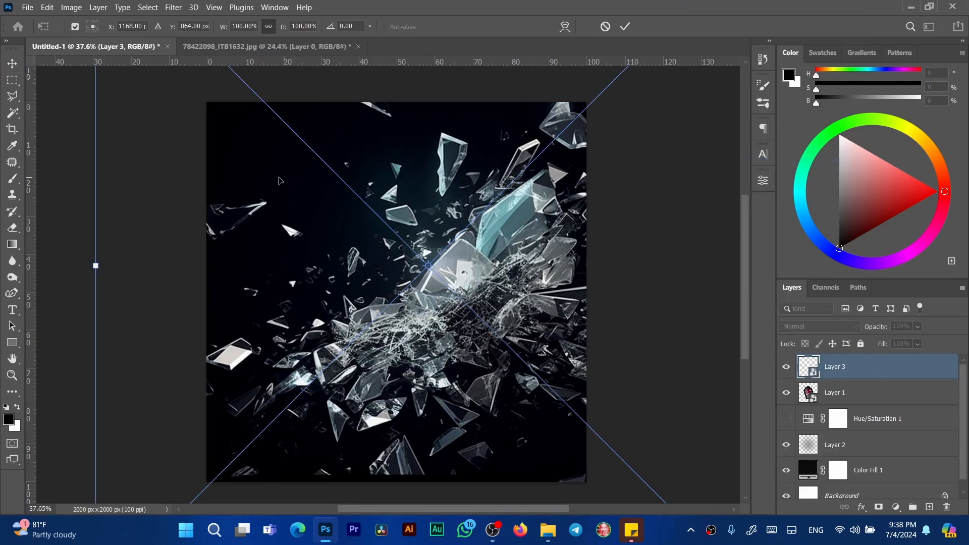
left_click_drag(96, 266, 242, 263)
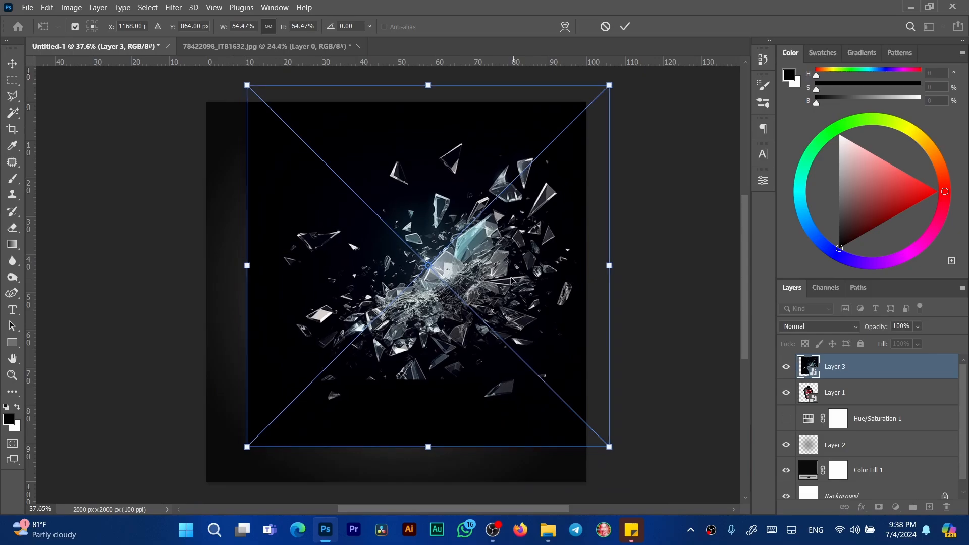
left_click_drag(510, 279, 484, 298)
key("Return")
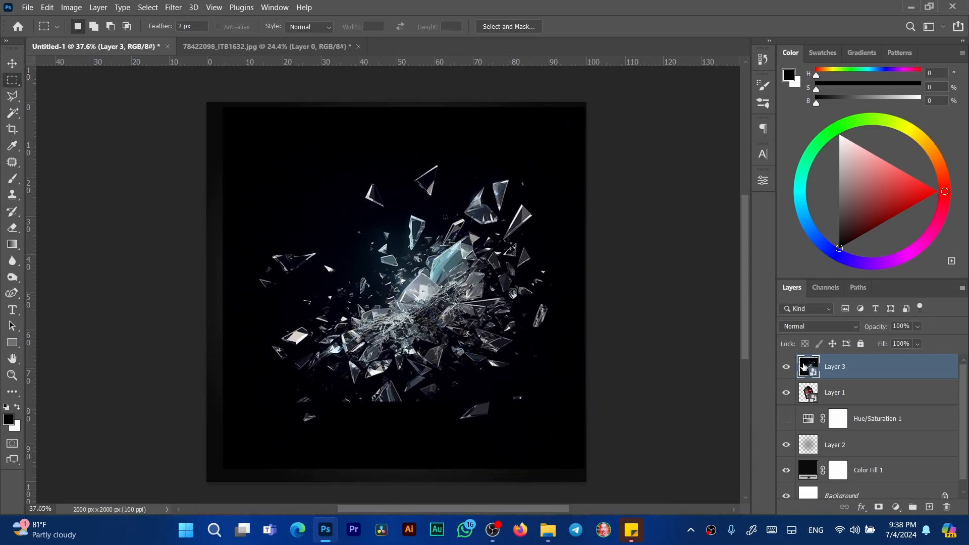
Step: Move the glass layer beneath the jar layer and set its blend mode to Screen
left_click_drag(807, 368, 809, 405)
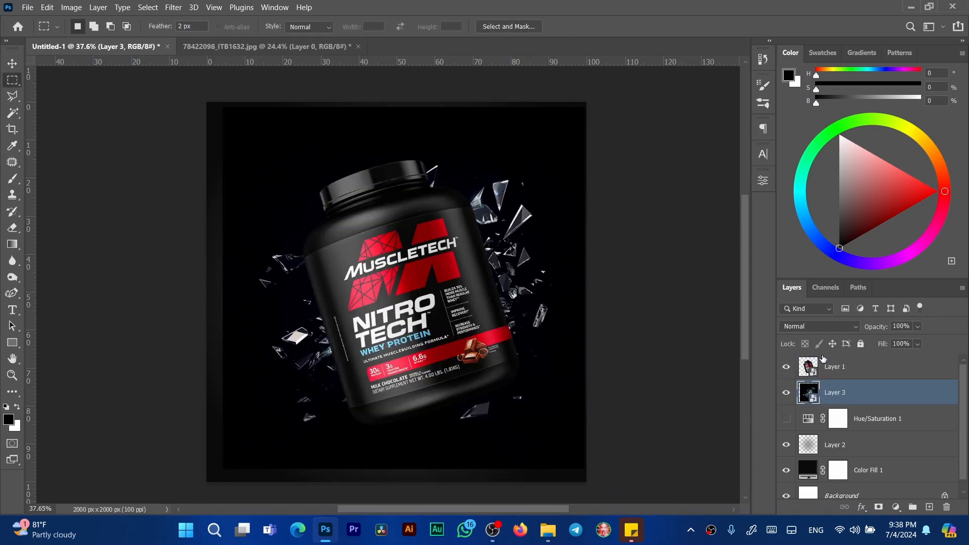
left_click(826, 326)
left_click(804, 308)
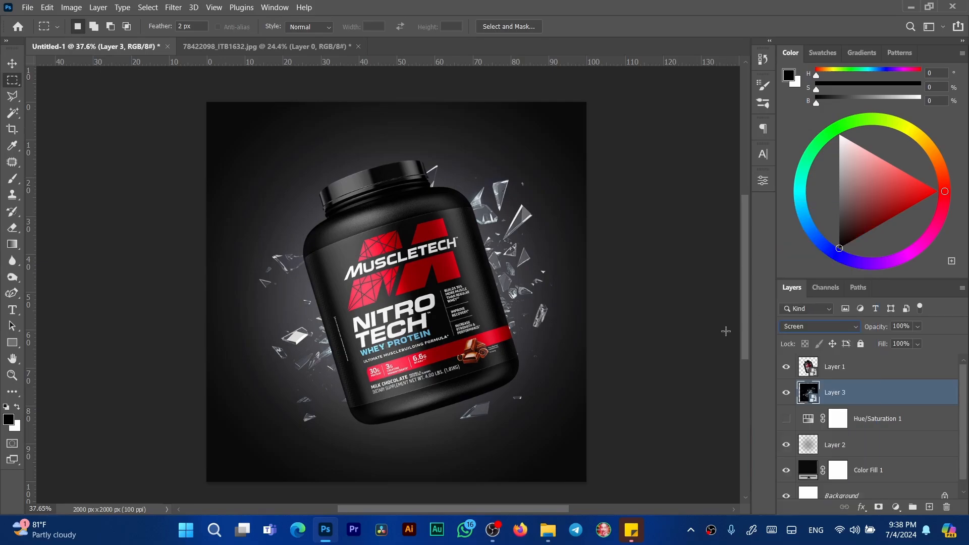
Step: Enlarge the glass layer to about 65% and centre the shards behind the jar
key("ctrl+t")
left_click_drag(587, 287, 623, 277)
left_click_drag(572, 294, 563, 291)
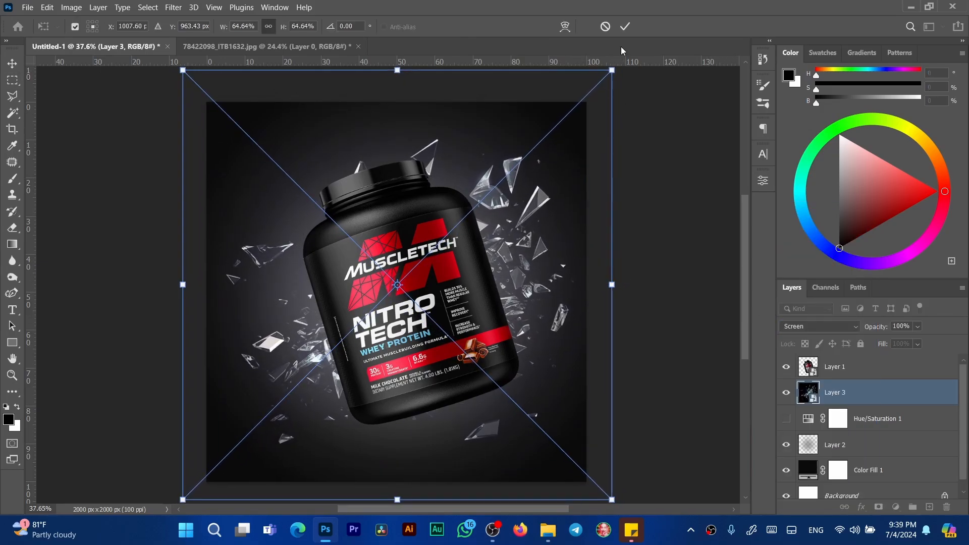
left_click(625, 27)
Step: Scale the jar layer down to about 65% and reposition it near the canvas centre over the glass burst
left_click(819, 367)
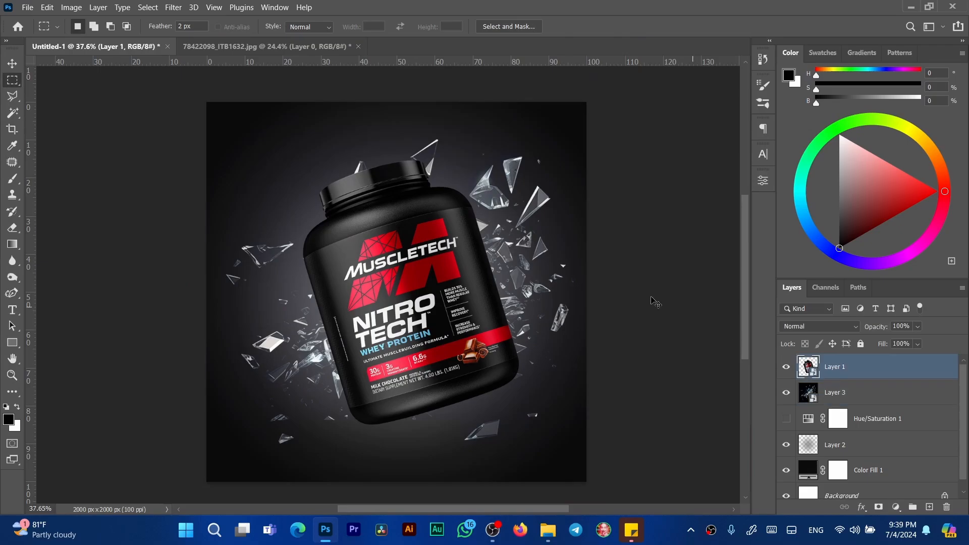
key("ctrl+t")
left_click_drag(452, 143, 444, 160)
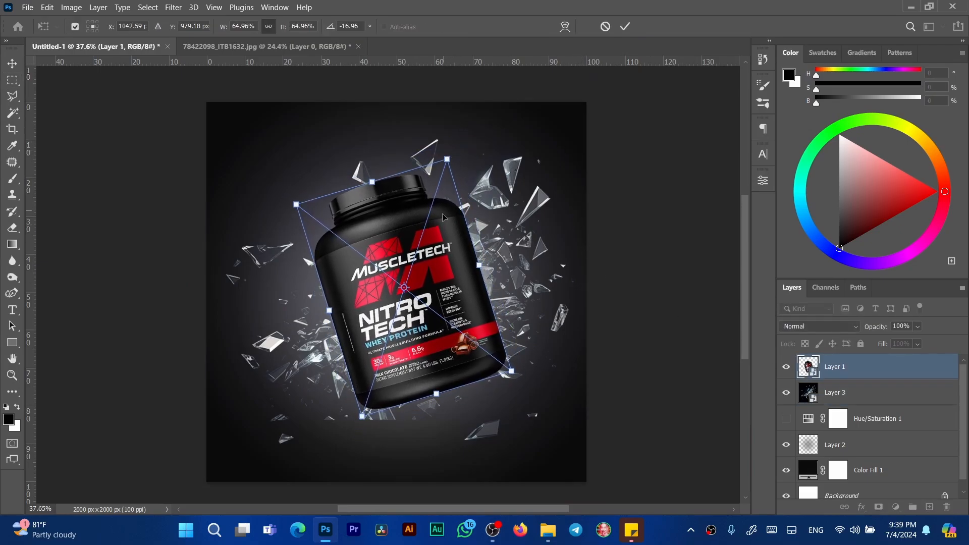
left_click_drag(436, 228, 436, 230)
left_click(624, 27)
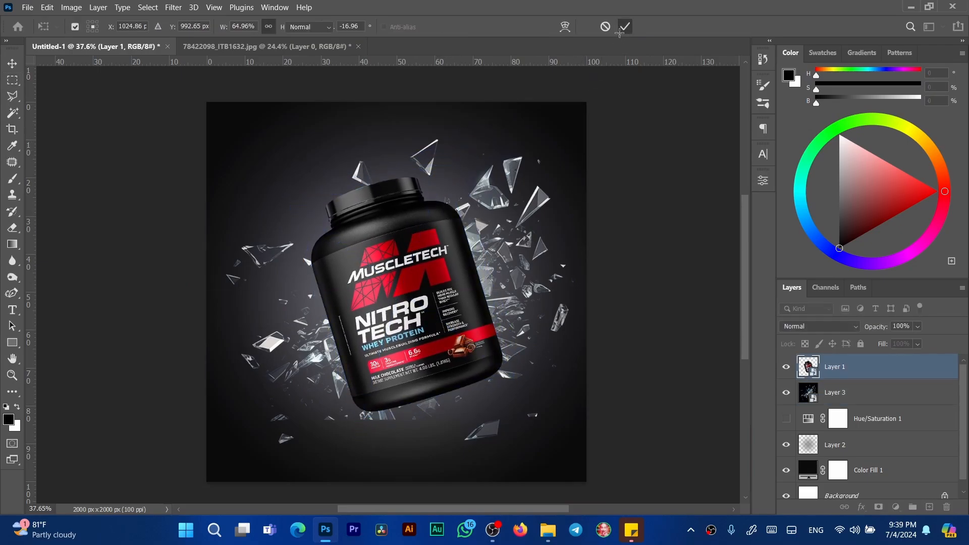
key("m")
Step: Add a layer mask to the glass layer and paint black with a soft brush over the cut-off shard edge beneath the jar
left_click(816, 398)
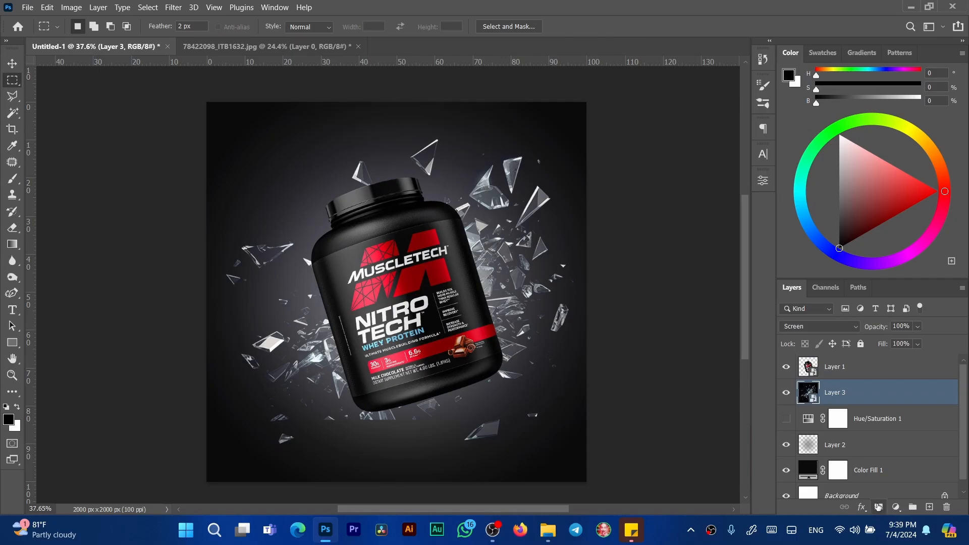
left_click(878, 506)
key("b")
right_click(382, 428, "alt")
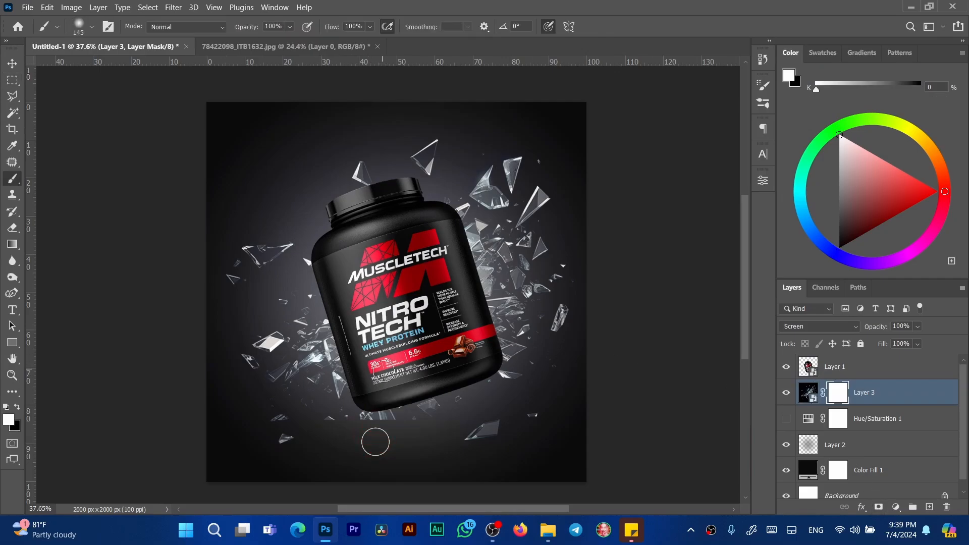
key("x")
left_click_drag(374, 425, 372, 426)
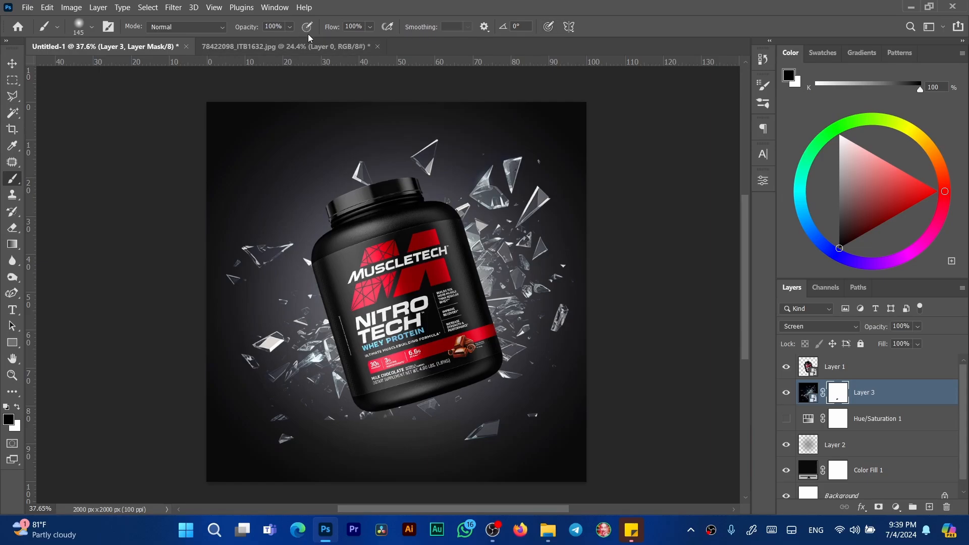
Step: Touch up the glass layer mask beneath the jar in black, reducing the brush size to 46 px
right_click(388, 402, "alt")
right_click(496, 368, "alt")
right_click(489, 312, "alt")
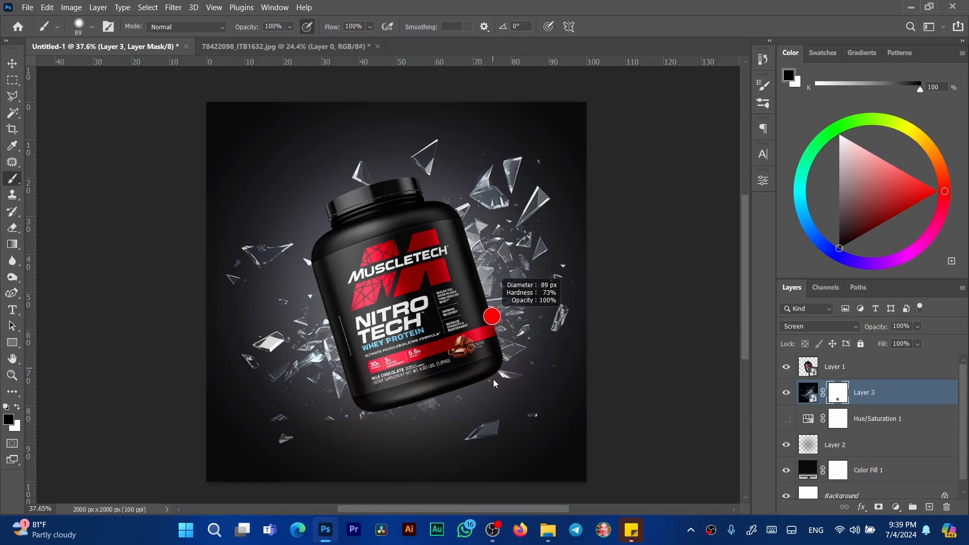
Step: Apply a Radial Blur to the glass layer with amount 19, the Zoom method and Best quality
left_click(814, 393)
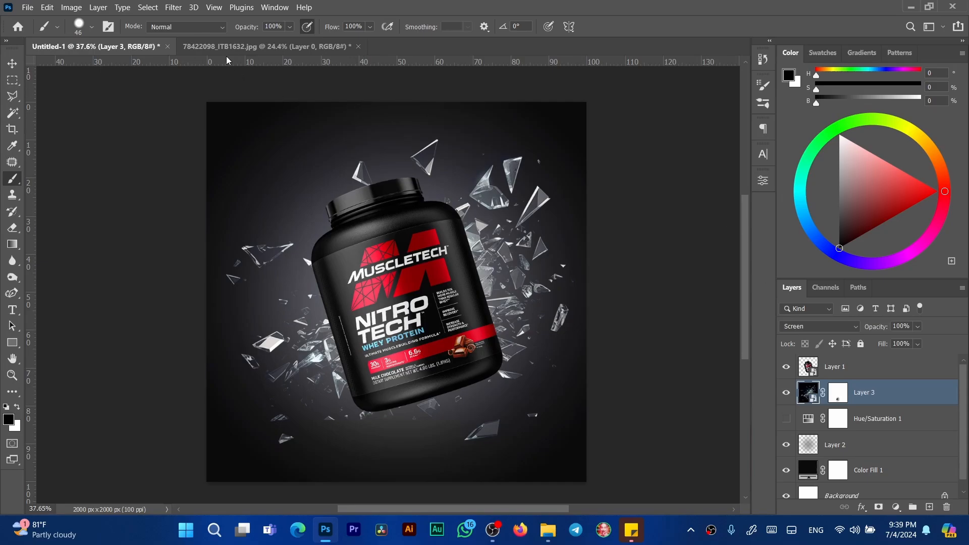
left_click(173, 7)
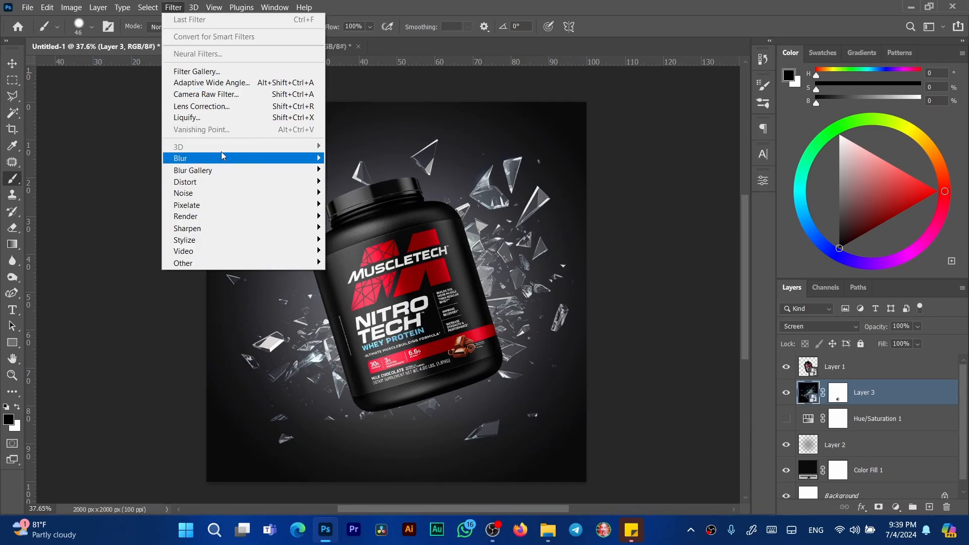
mouse_move(313, 159)
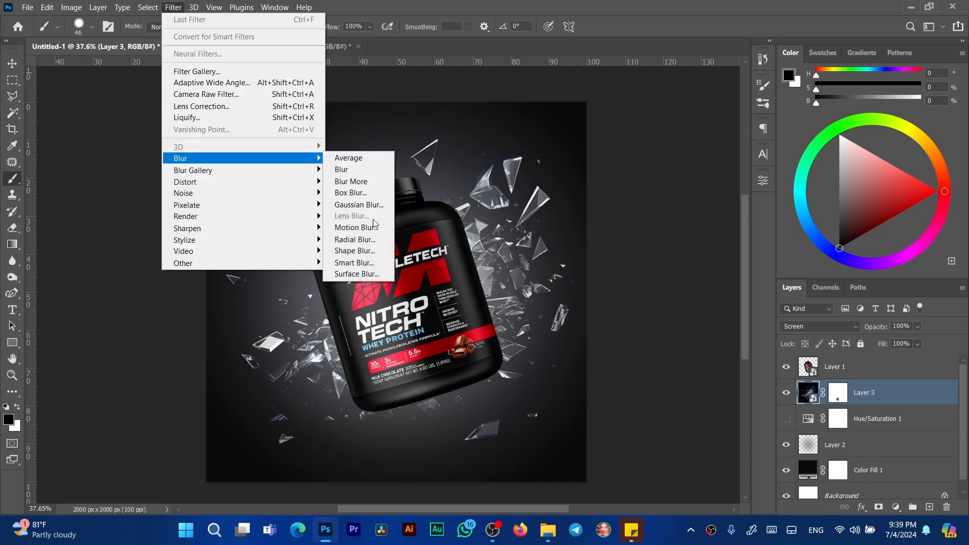
left_click(371, 239)
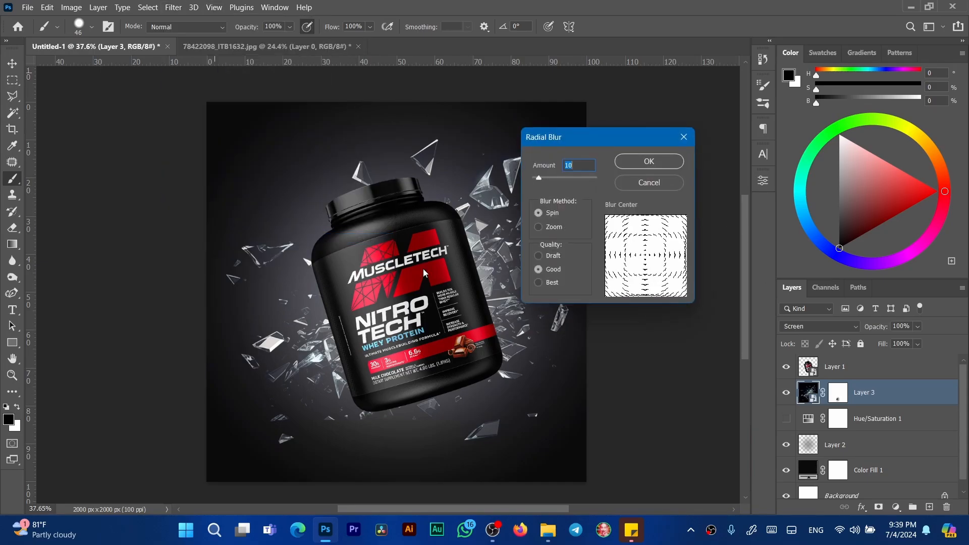
left_click(539, 227)
left_click(540, 283)
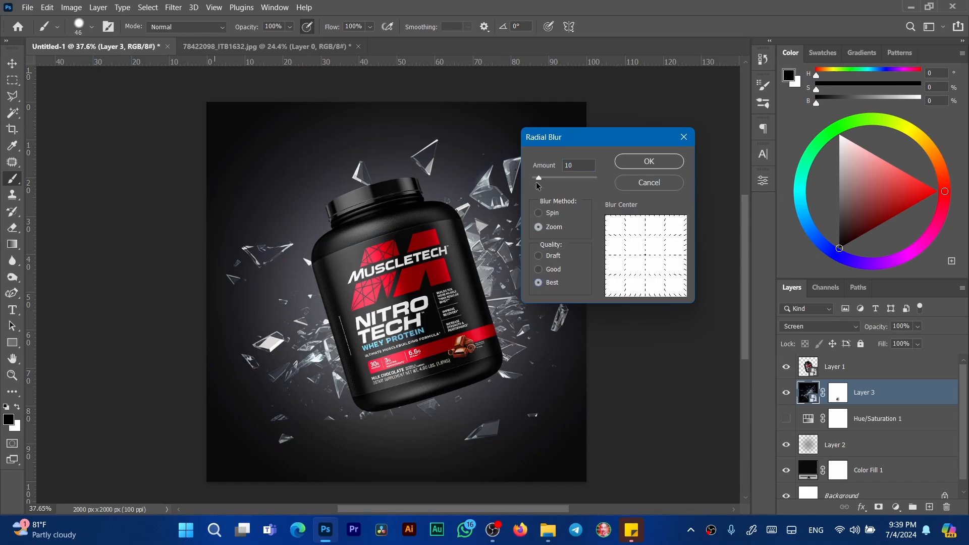
left_click_drag(544, 179, 545, 182)
left_click(643, 162)
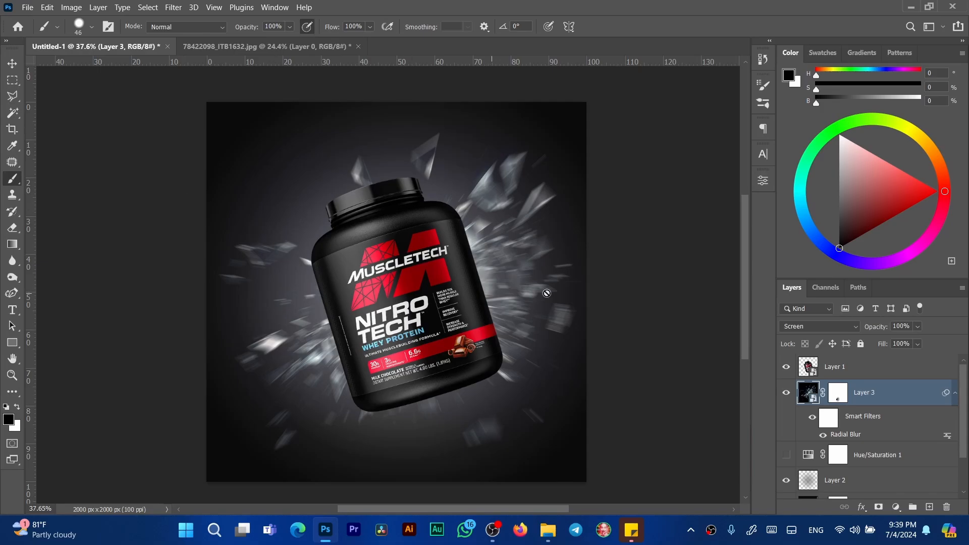
Step: Add a new layer and paint bright red arrows on it pointing outward from the jar toward the four corners
left_click(929, 506)
left_click(914, 200)
left_click_drag(914, 201, 937, 191)
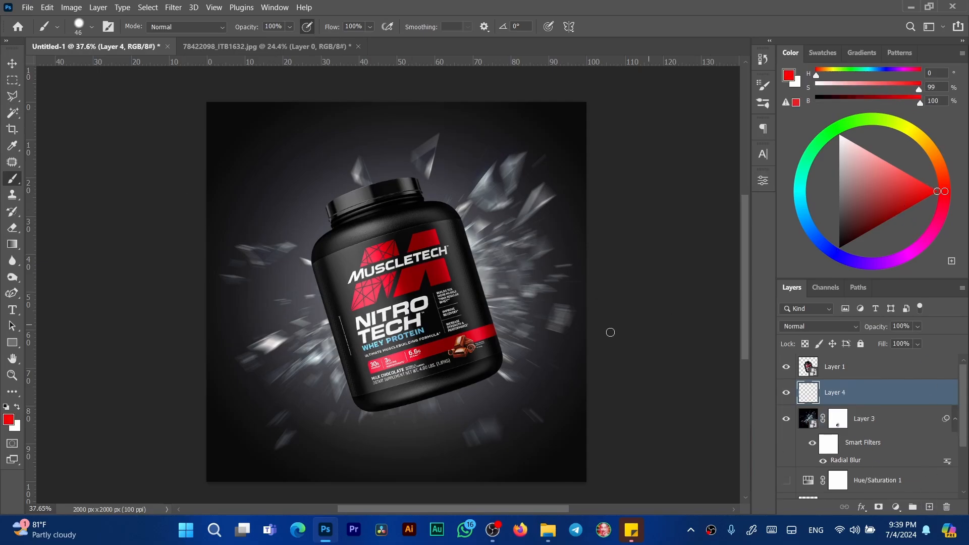
mouse_move(471, 243)
left_mouse_down()
mouse_move(516, 200)
mouse_move(506, 243)
left_mouse_up()
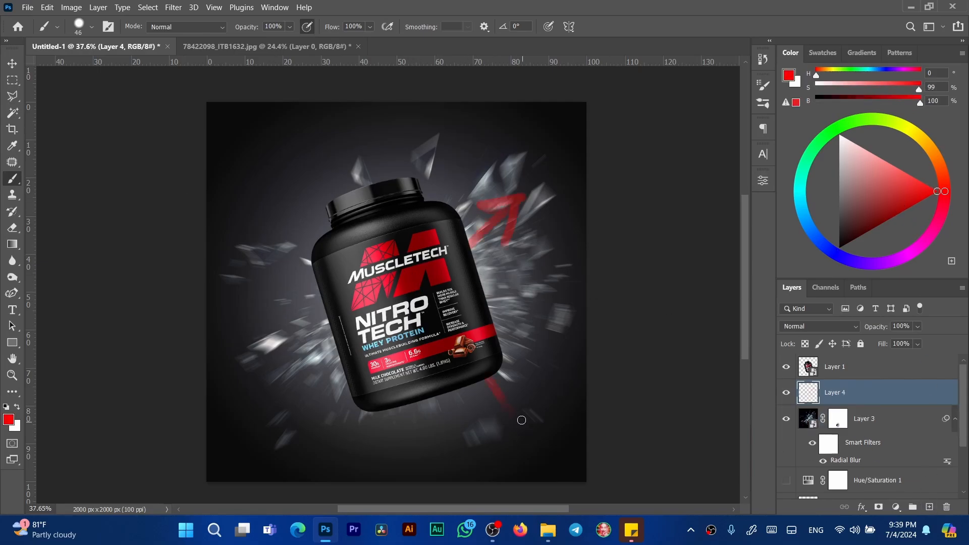
mouse_move(312, 314)
left_mouse_down()
mouse_move(247, 386)
mouse_move(266, 386)
left_mouse_up()
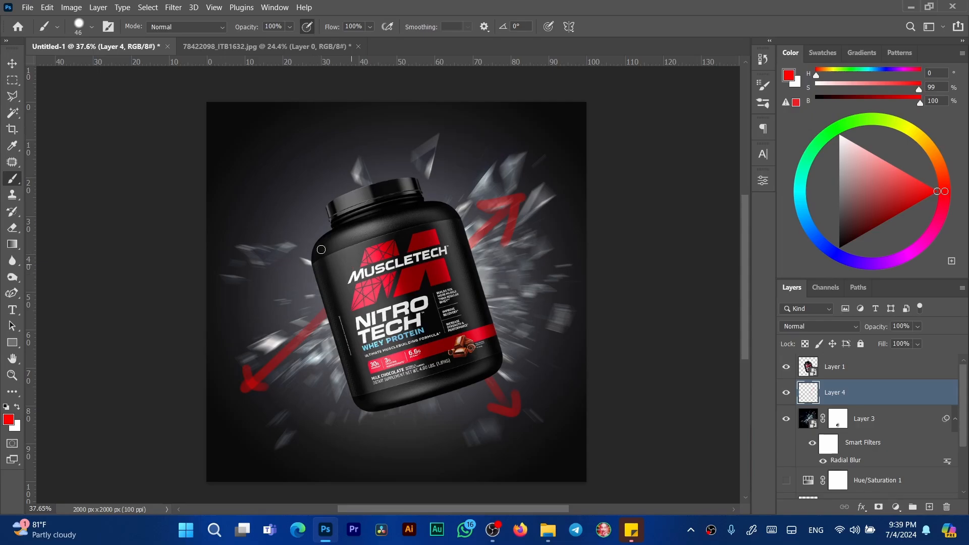
double_click(848, 461)
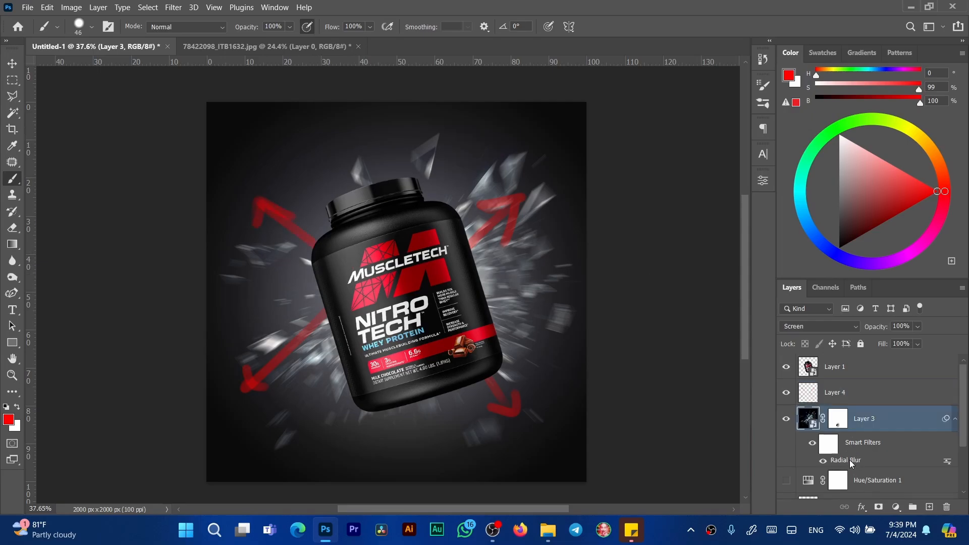
mouse_move(646, 257)
left_mouse_down()
mouse_move(623, 285)
mouse_move(658, 259)
mouse_move(668, 235)
mouse_move(650, 260)
left_mouse_up()
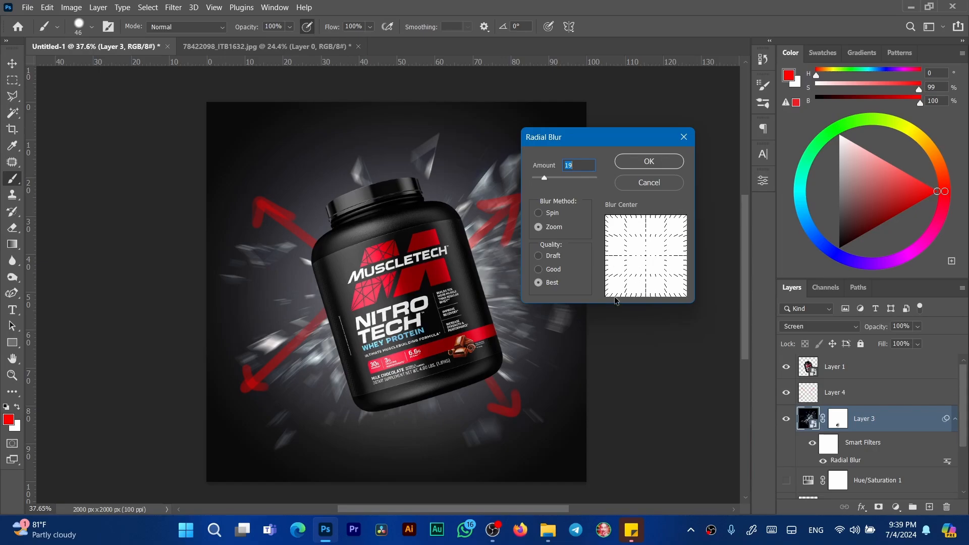
left_click(665, 185)
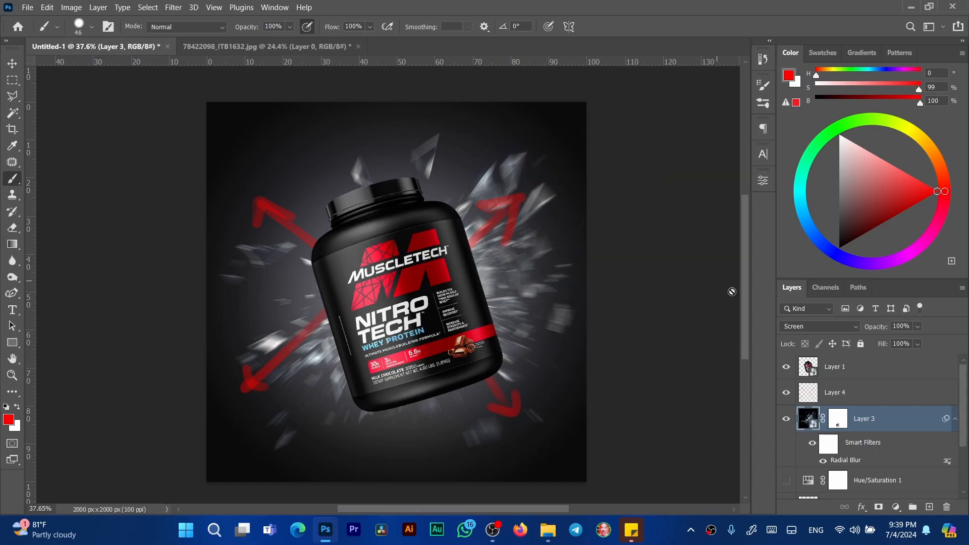
Step: Reopen the glass layer's Radial Blur filter and lower its amount slightly
double_click(848, 460)
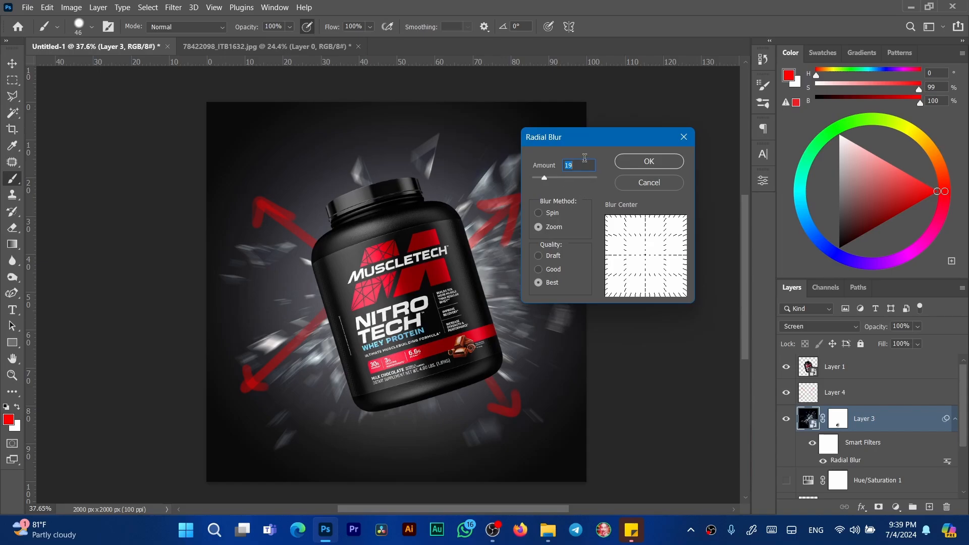
key("BackSpace")
type("1")
key("Return")
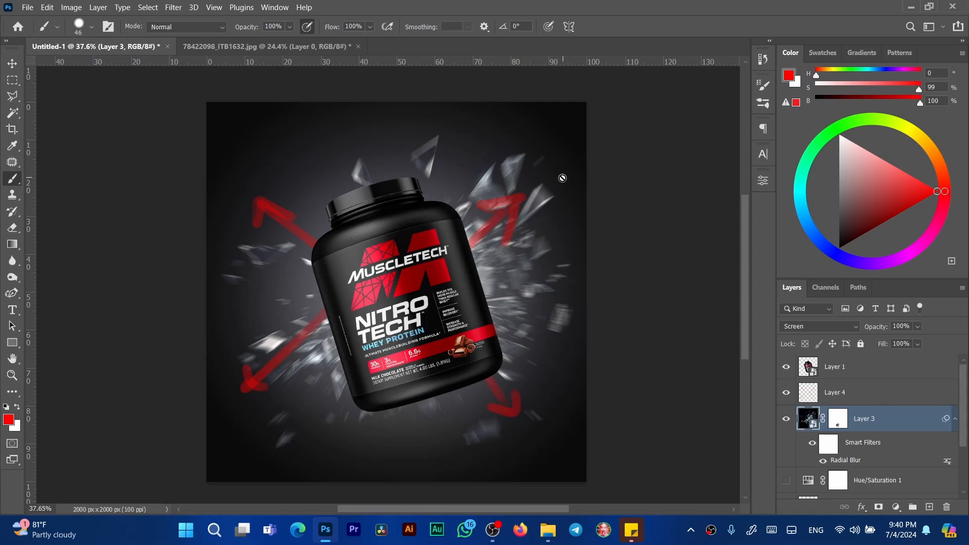
Step: Delete the layer containing the red arrows
left_click(818, 399)
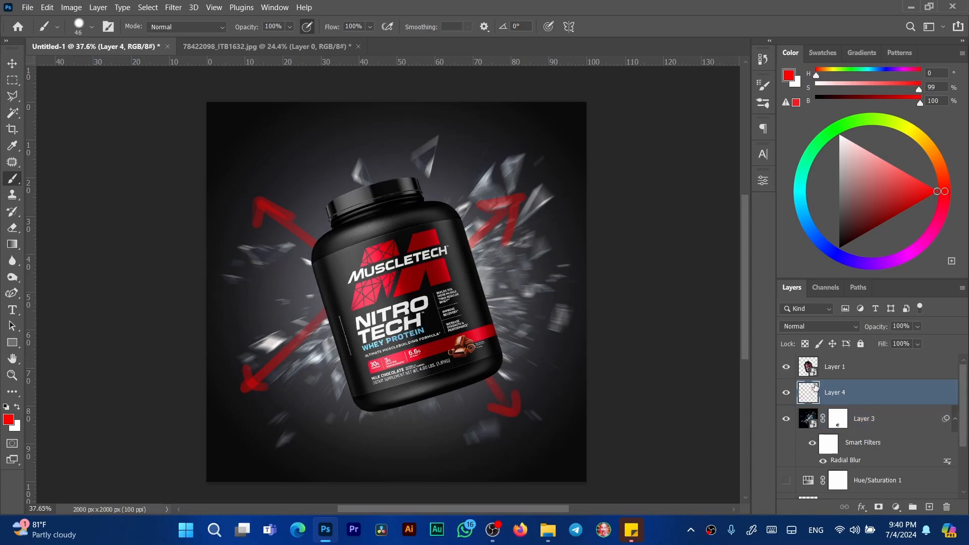
key("Delete")
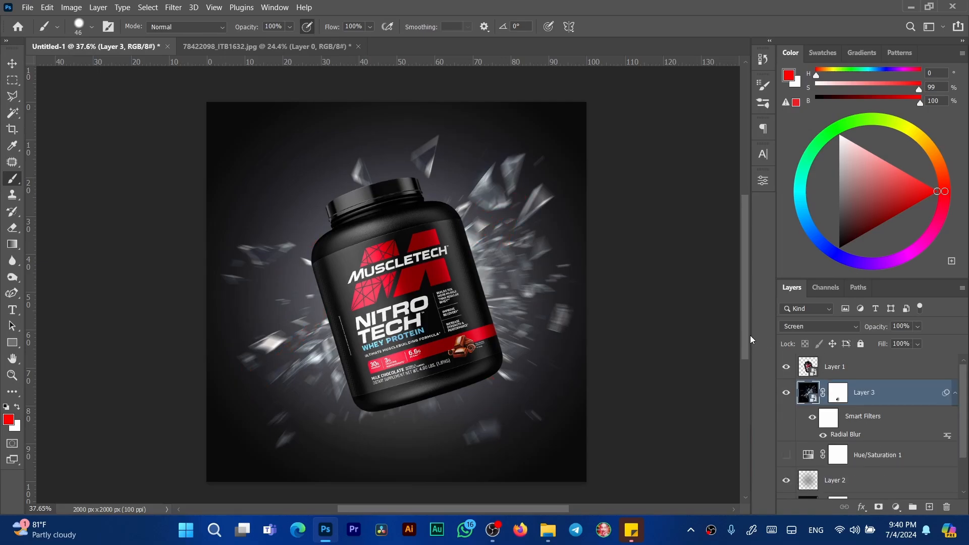
Step: Place the image cracked-glass-space-background-with-design-space from the MAX folder into the advertisement document
mouse_move(548, 529)
left_click(561, 460)
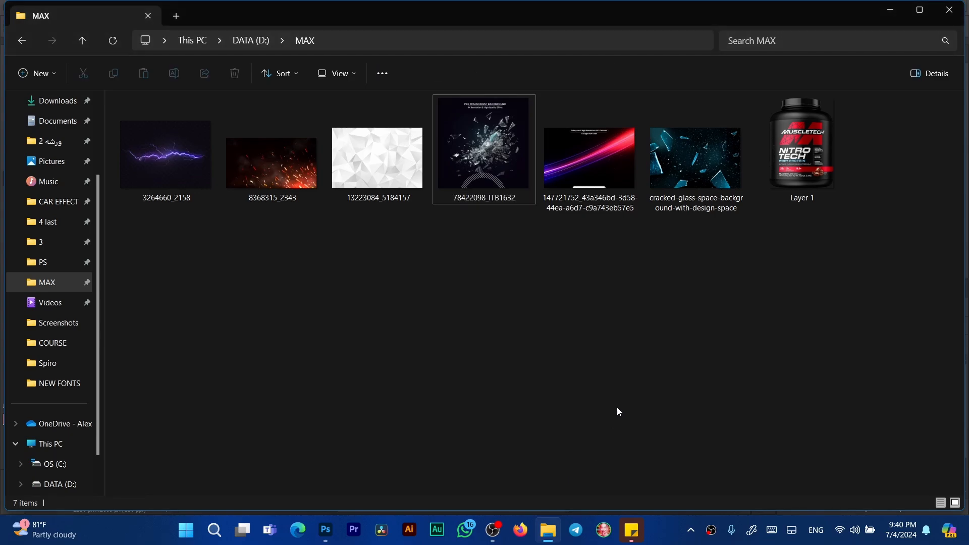
left_click_drag(704, 171, 373, 411)
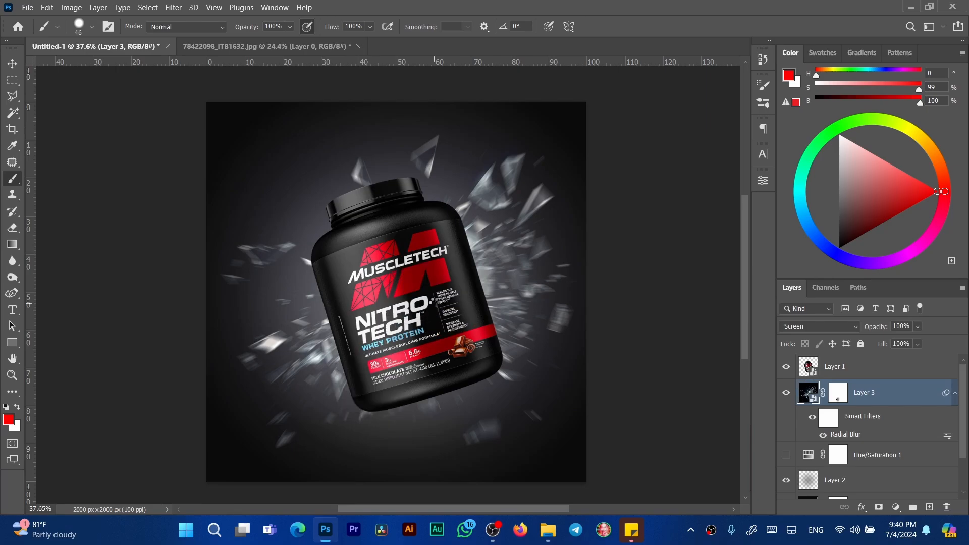
key("Return")
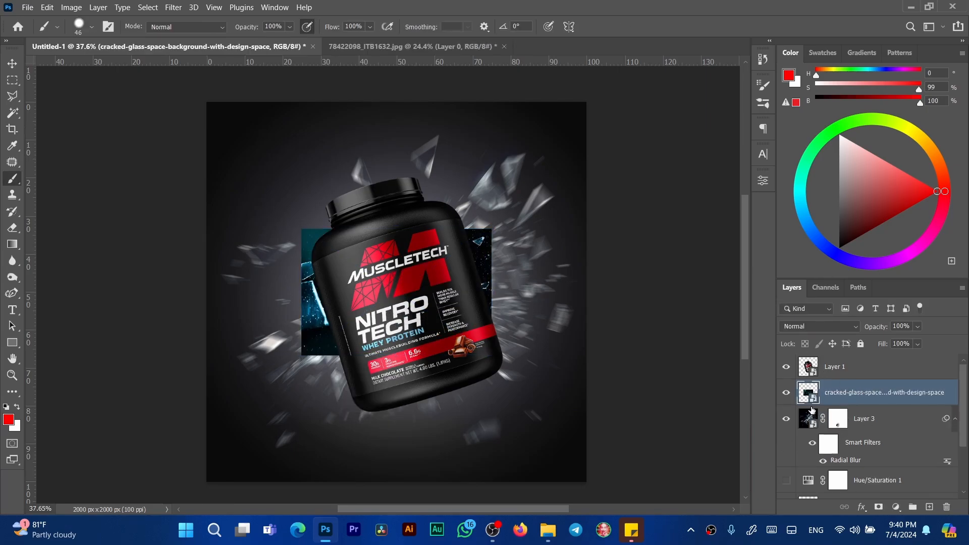
Step: Move the cracked-glass layer above the jar layer and enlarge it to about 199% so it spans the canvas width
left_click_drag(811, 409, 812, 361)
key("ctrl+t")
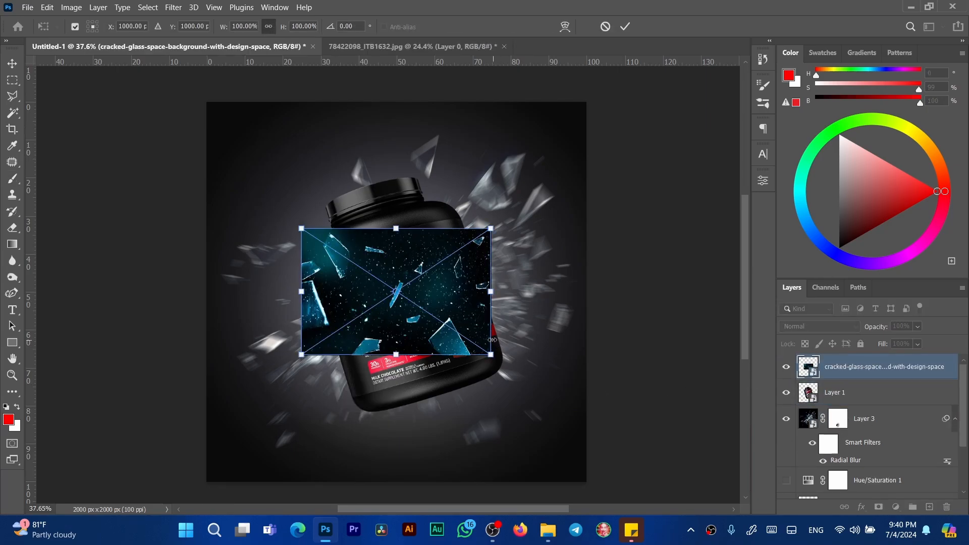
left_click_drag(490, 353, 591, 406)
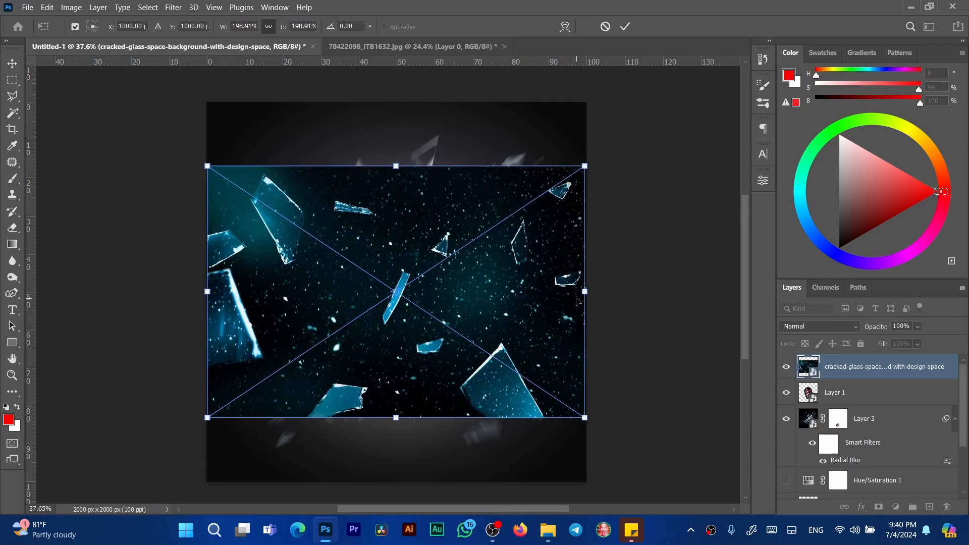
key("Return")
key("b")
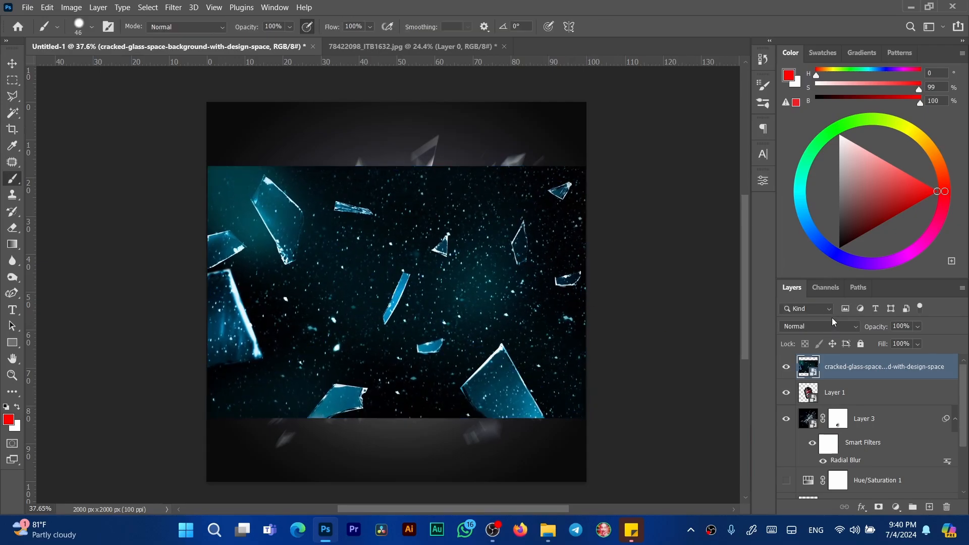
Step: Set the cracked-glass layer's blend mode to Screen and raise its black input level to 75 with Levels
left_click(832, 327)
left_click(811, 310)
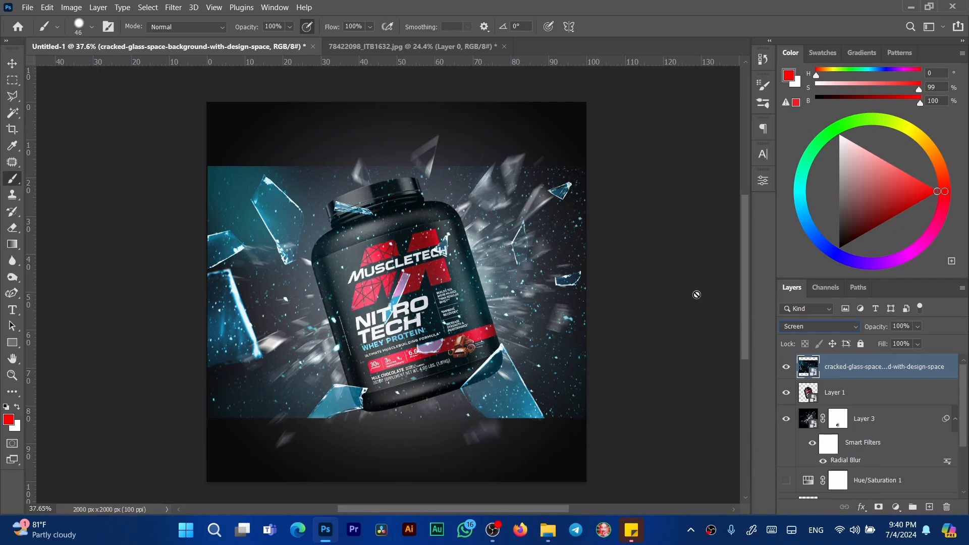
key("ctrl+l")
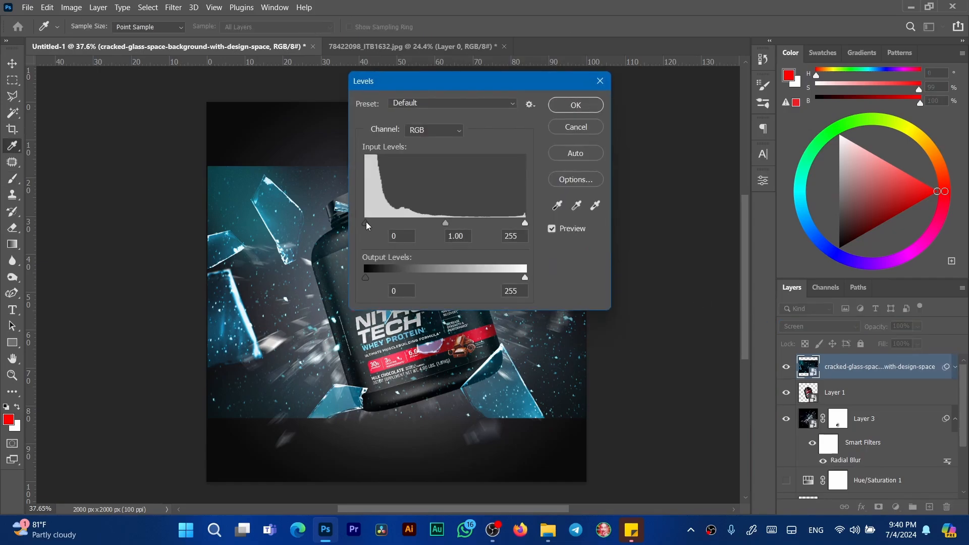
left_click_drag(367, 223, 414, 223)
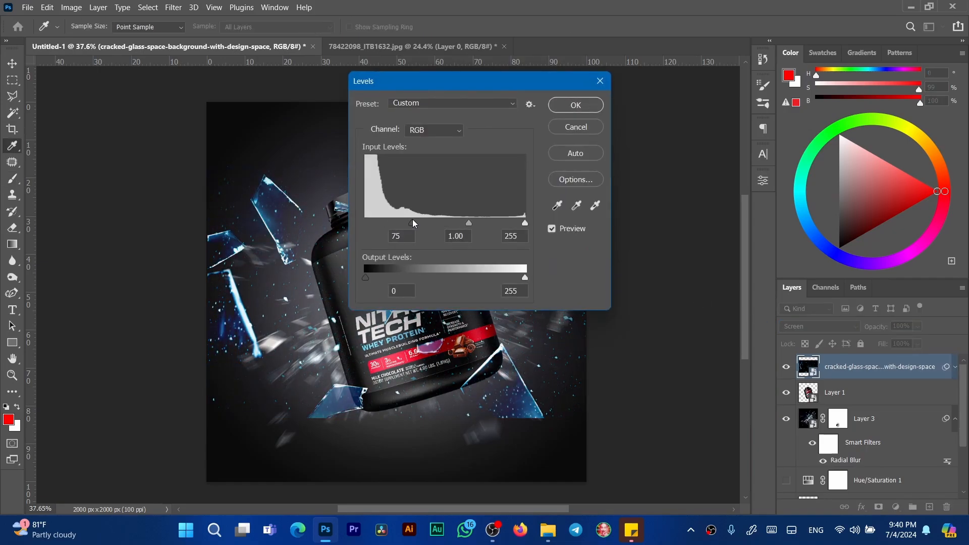
left_click(575, 105)
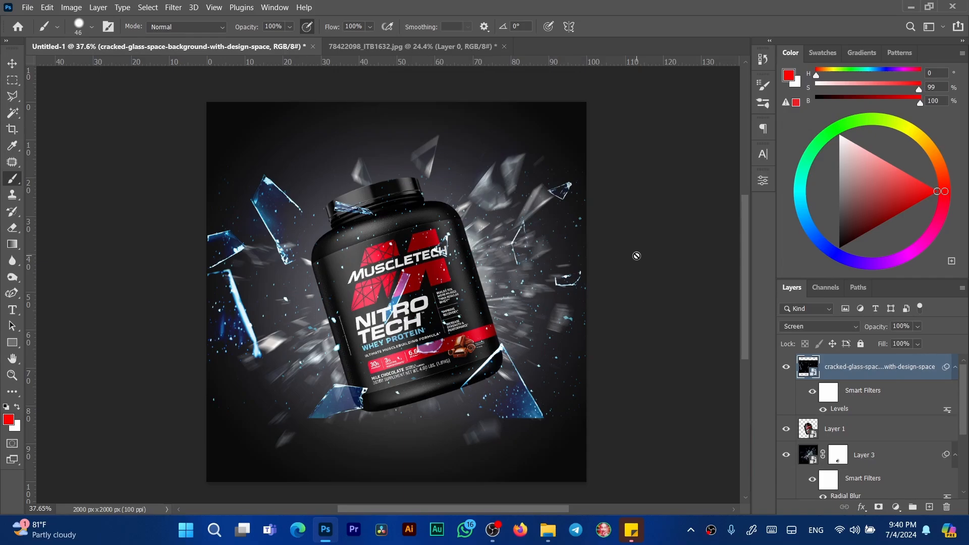
Step: Desaturate the cracked-glass layer completely by applying Hue/Saturation with saturation -100
key("ctrl+u")
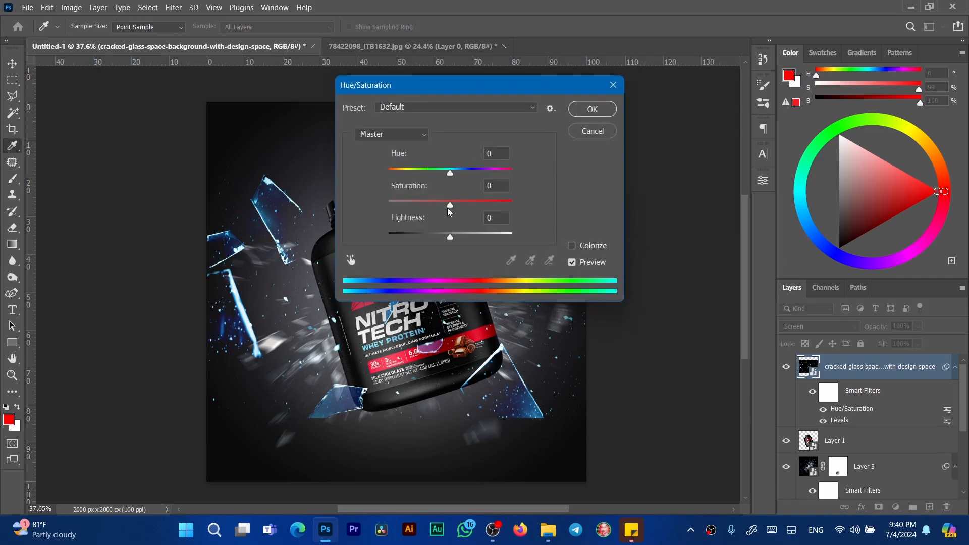
left_click_drag(449, 205, 386, 205)
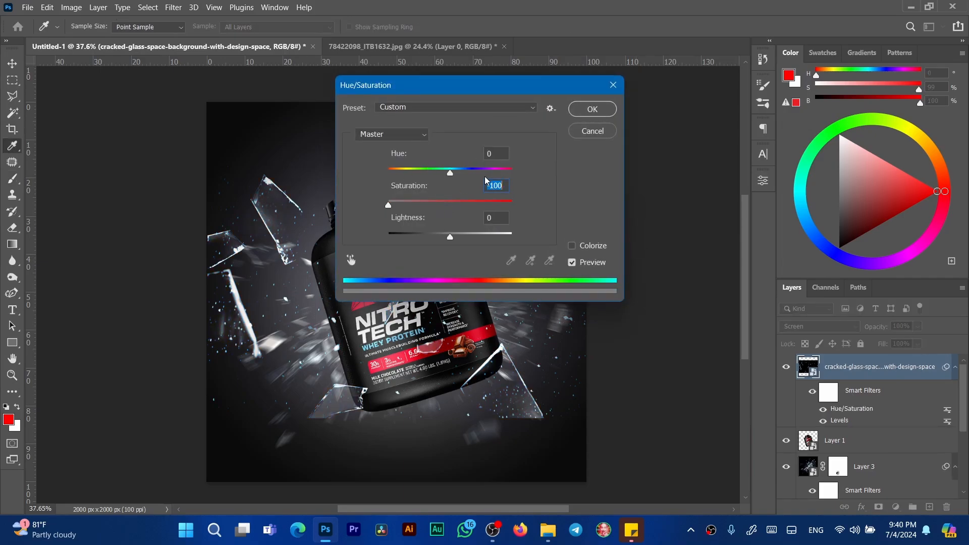
left_click(590, 108)
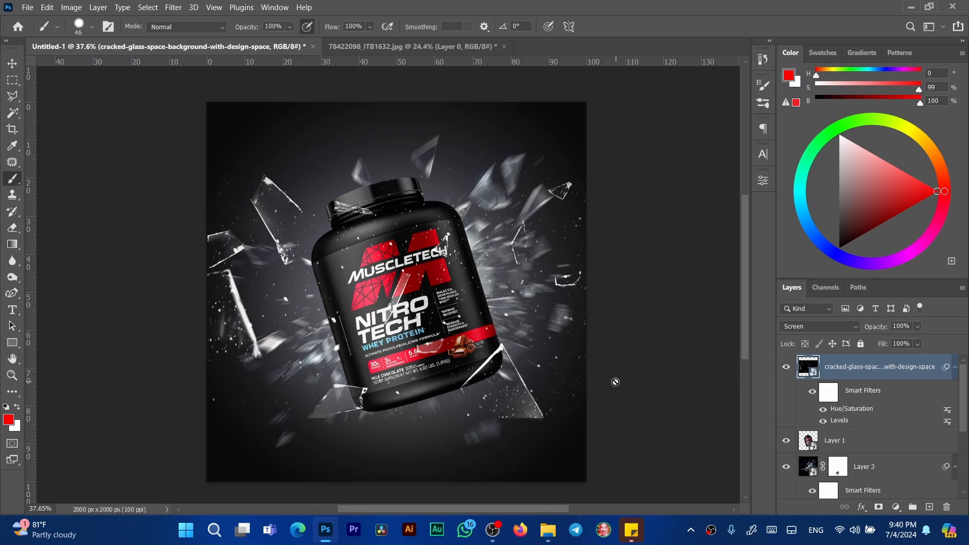
Step: Enlarge the cracked-glass layer to about 224% and shift it upward so the shards surround the jar
key("ctrl+t")
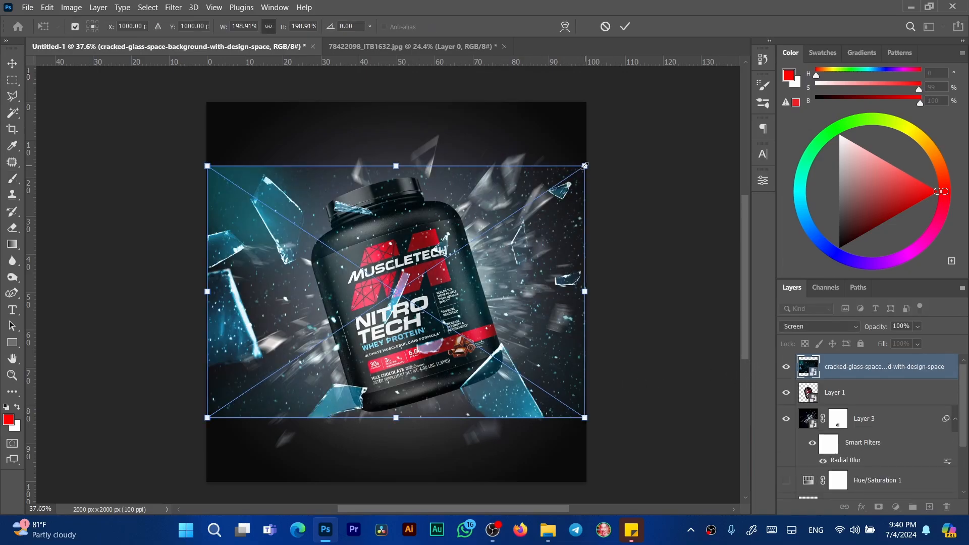
left_click_drag(584, 166, 608, 150)
left_click_drag(574, 228, 581, 211)
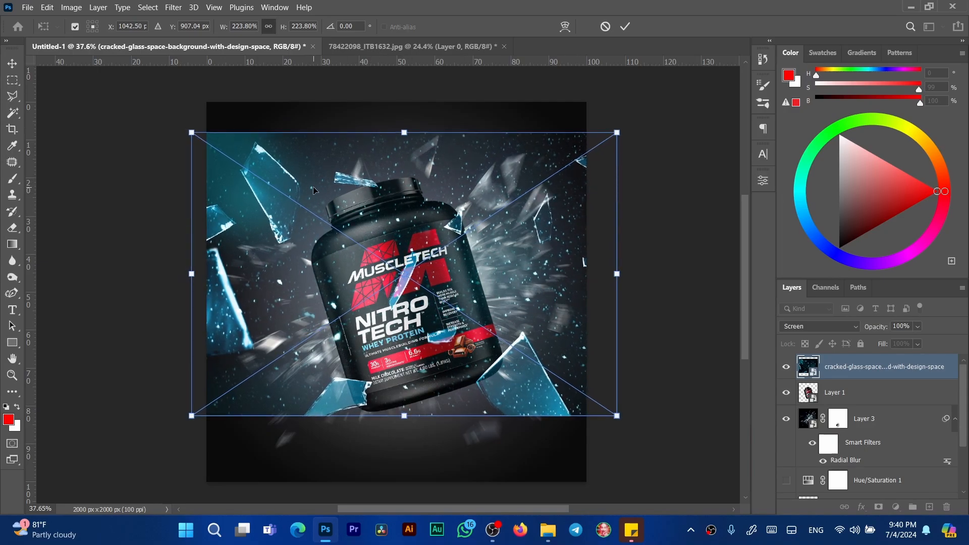
left_click(625, 26)
key("b")
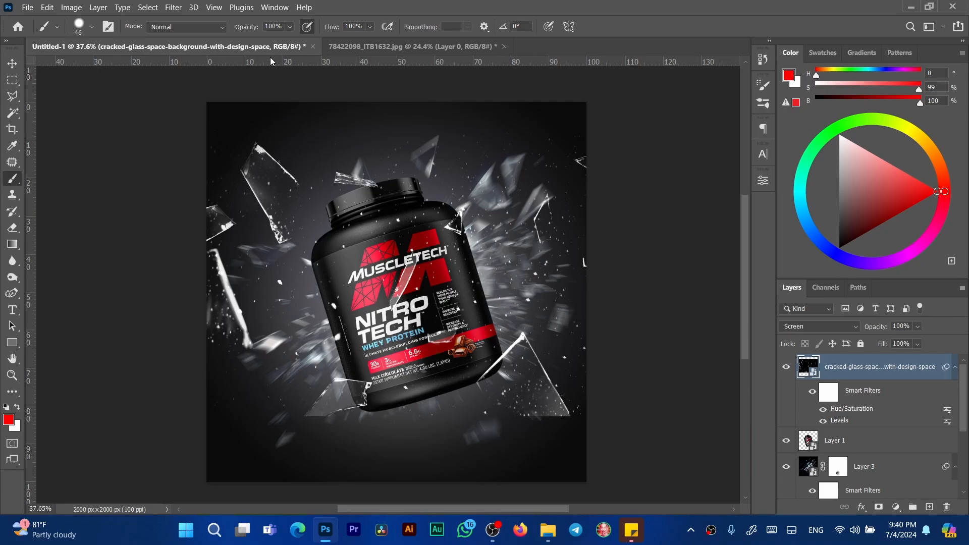
Step: Apply a Motion Blur with a -40° angle and 14-pixel distance to the cracked-glass layer
left_click(173, 7)
mouse_move(301, 159)
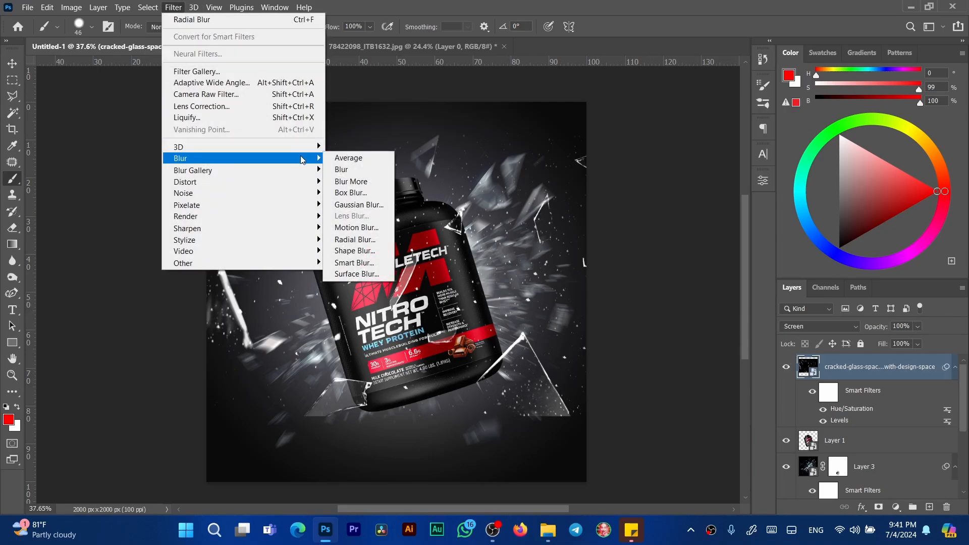
mouse_move(316, 175)
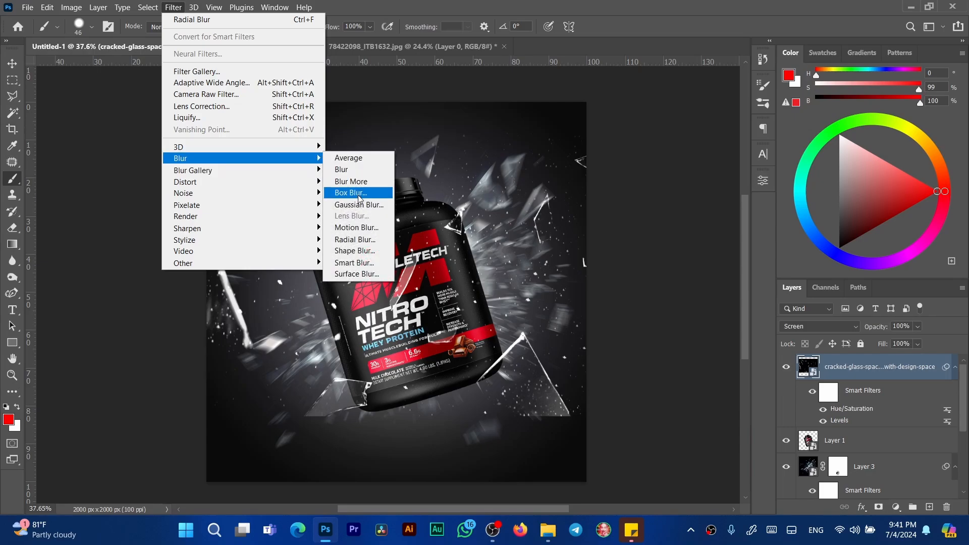
left_click(362, 227)
left_click_drag(555, 190, 797, 188)
left_click_drag(768, 417, 750, 416)
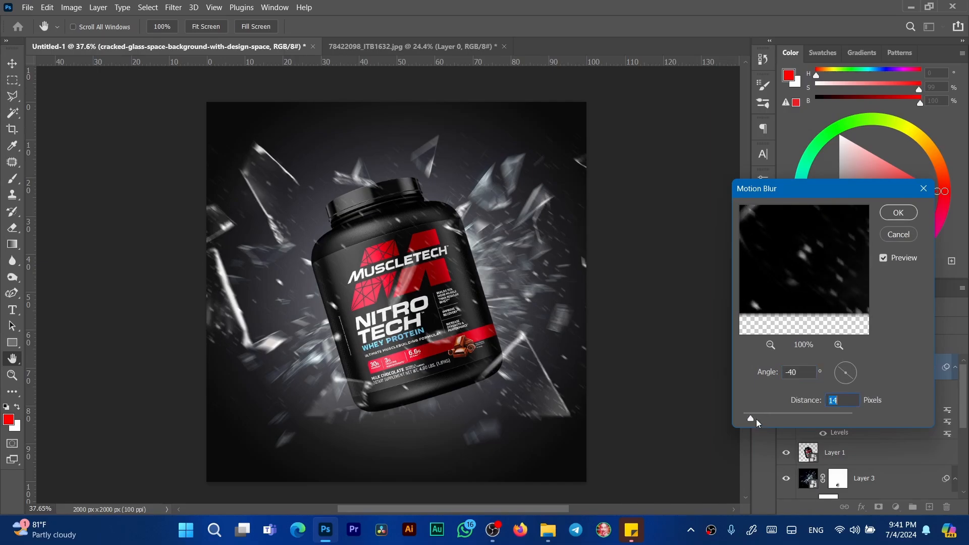
left_click(898, 214)
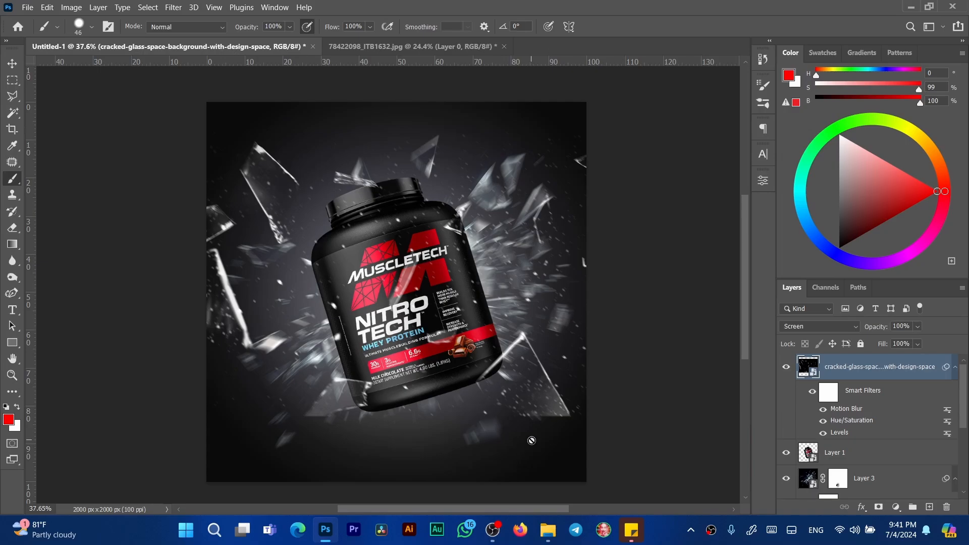
Step: Place the white polygon image 13223084_5184157 from the MAX folder directly above Layer 2
mouse_move(548, 530)
left_click(547, 457)
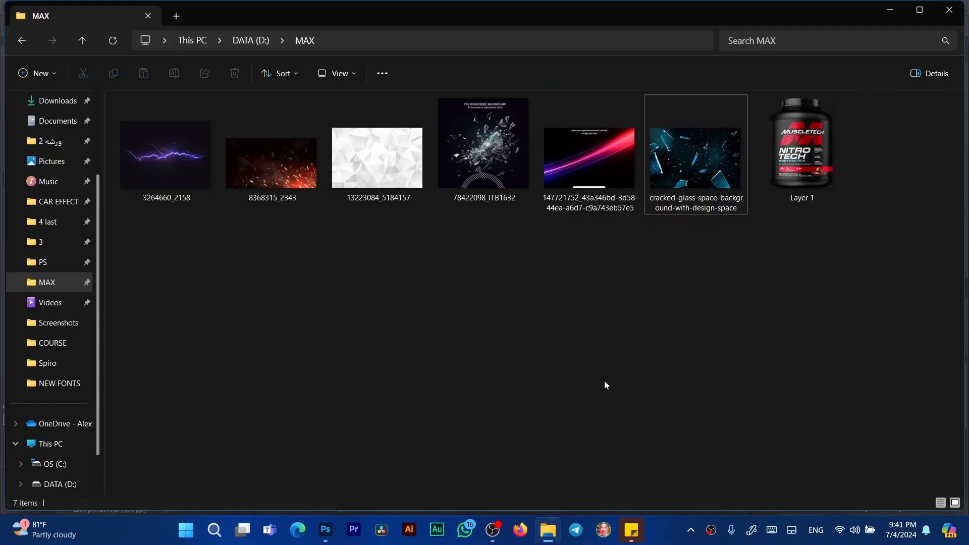
left_click(603, 174)
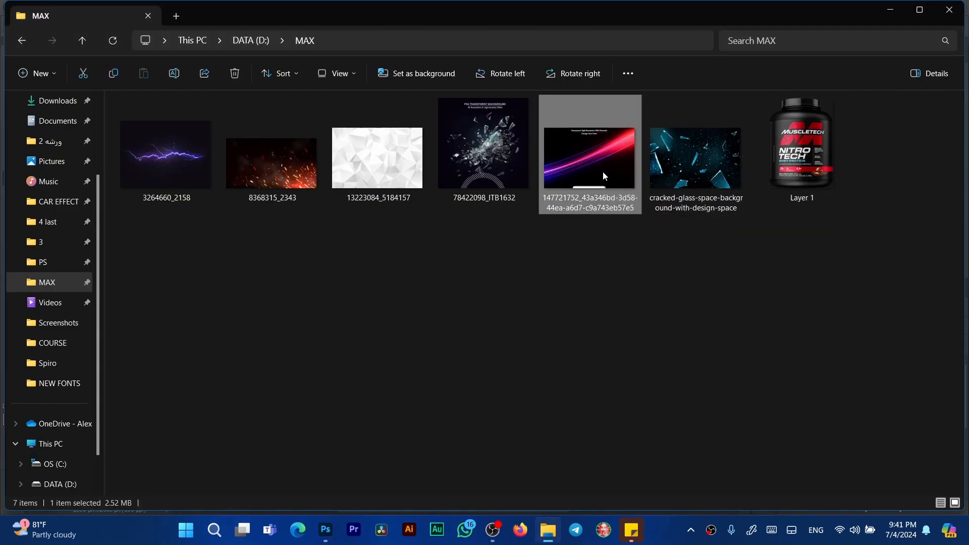
left_click(326, 529)
scroll(897, 393, "down", 5)
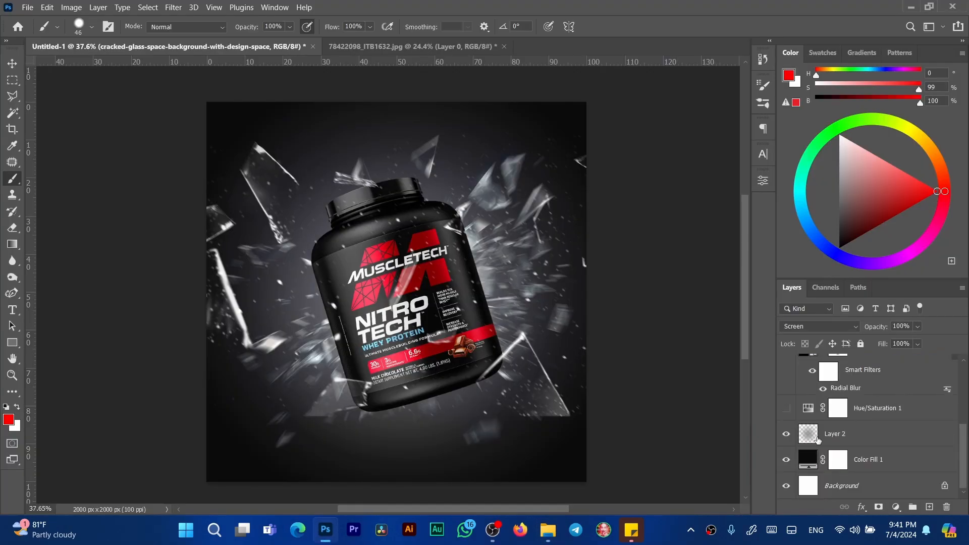
left_click(813, 439)
mouse_move(547, 530)
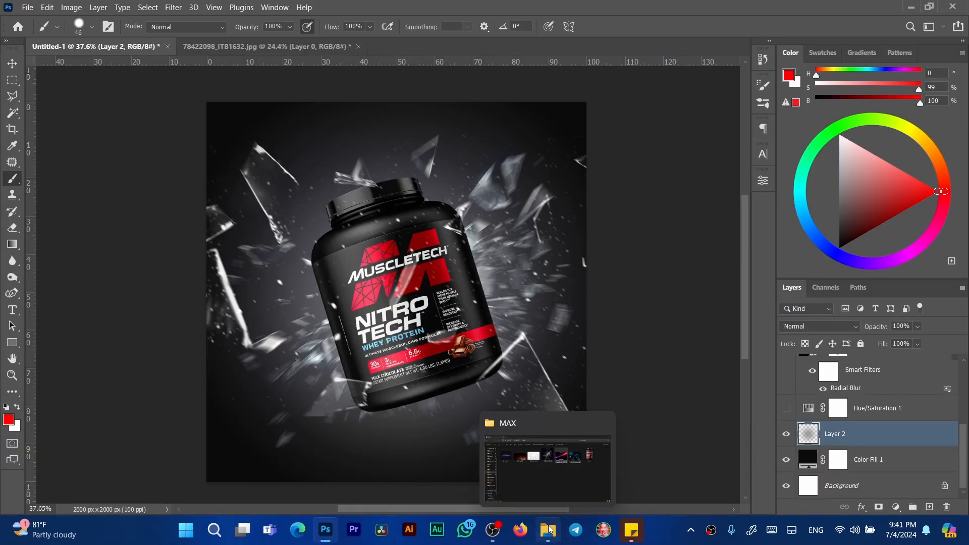
left_click(569, 455)
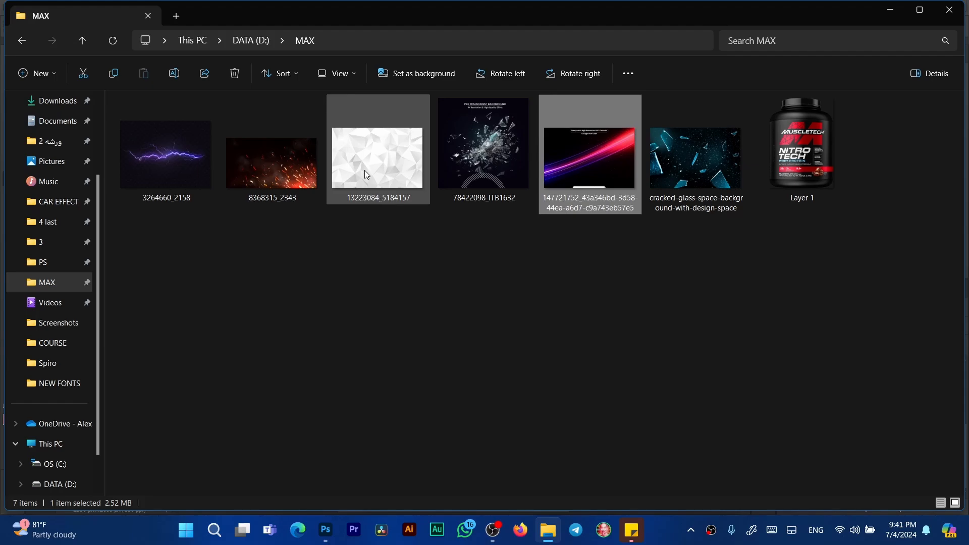
left_click_drag(365, 171, 407, 359)
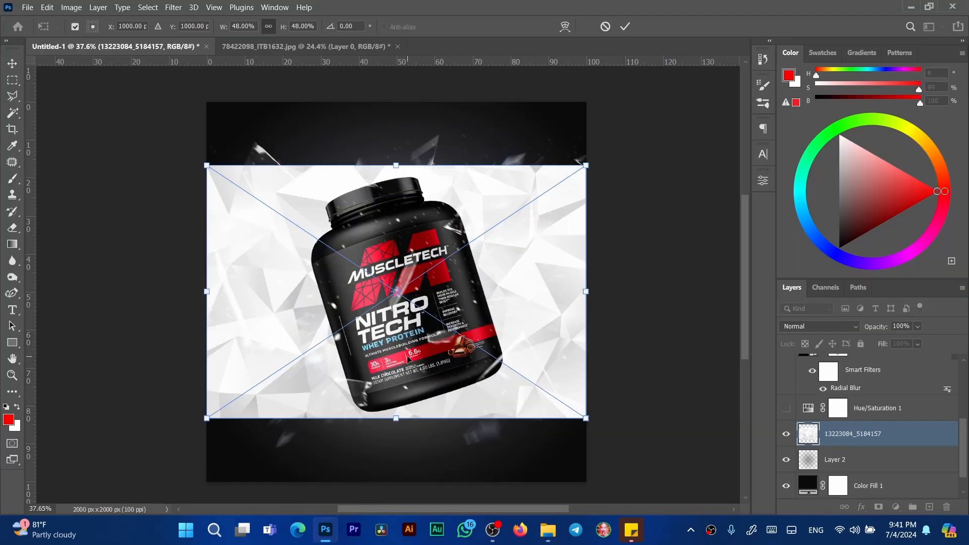
Step: Rotate the polygon image 90°, scale it to about 41% and position it against the canvas's upper-left corner
left_click_drag(631, 222, 519, 313)
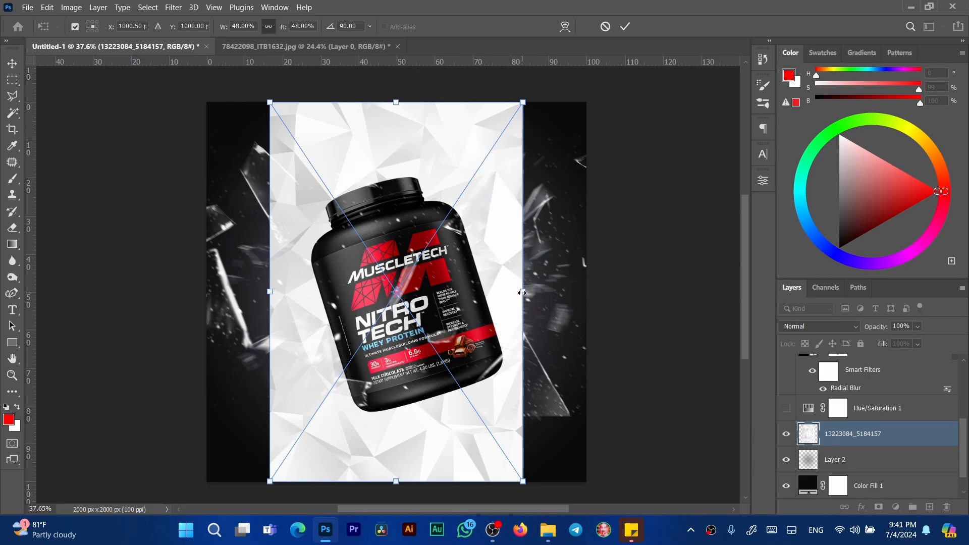
left_click_drag(521, 292, 502, 294)
left_click_drag(480, 333, 399, 314)
left_click_drag(399, 305, 393, 304)
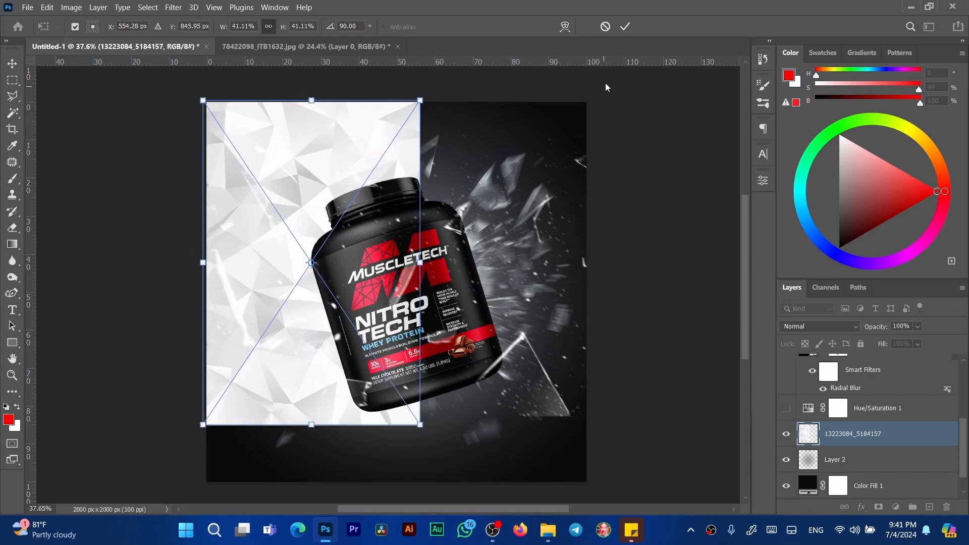
left_click(625, 26)
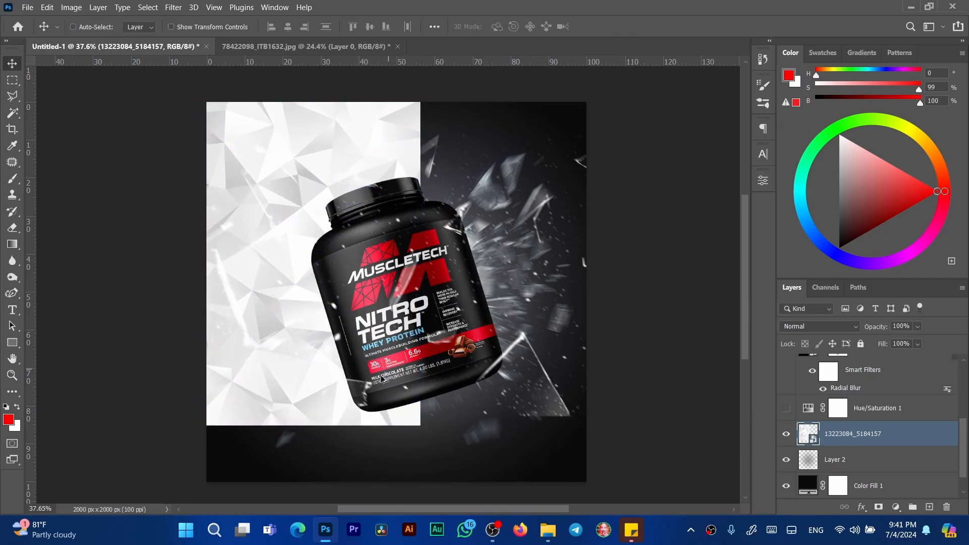
Step: Duplicate the polygon image beside itself to span the canvas width, and duplicate both tiles downward over the bottom strip
left_click_drag(383, 378, 577, 397)
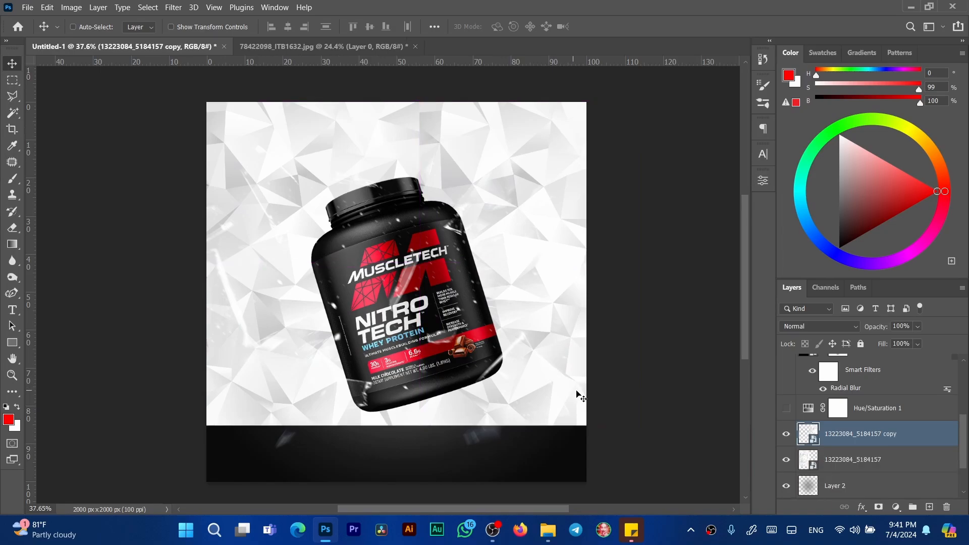
left_click(812, 462, "ctrl")
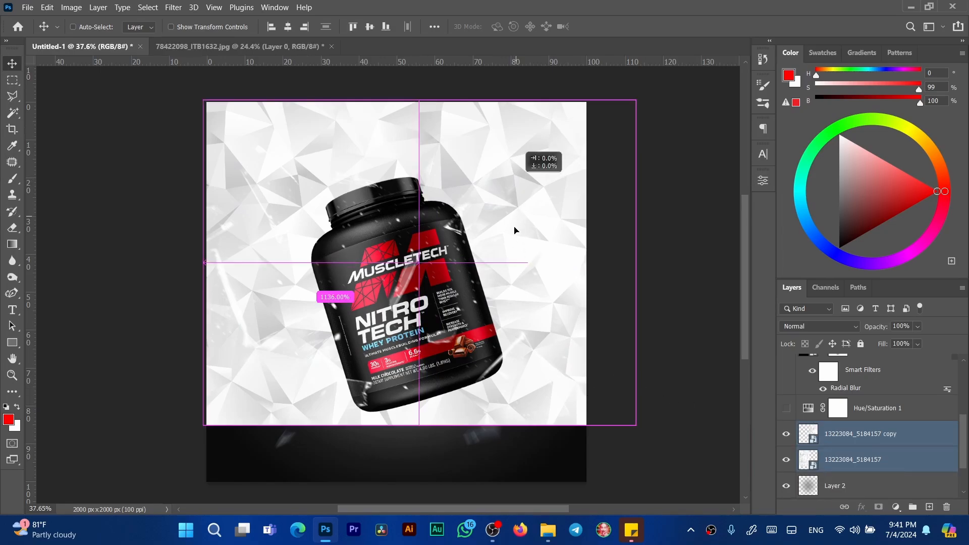
left_click_drag(514, 230, 536, 168)
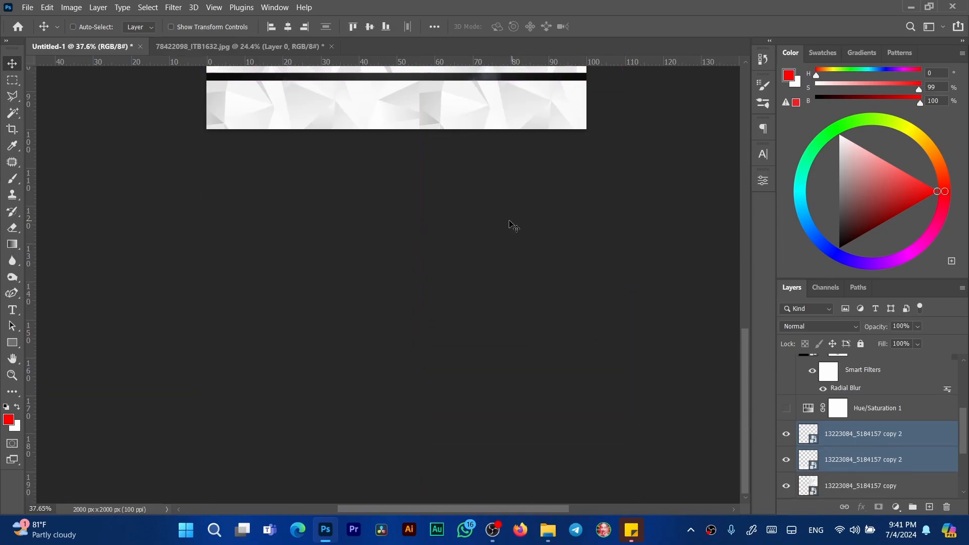
Step: Nudge the two lower polygon tiles upward until the dark gap beneath the upper tiles is closed
scroll(513, 226, "up", 3)
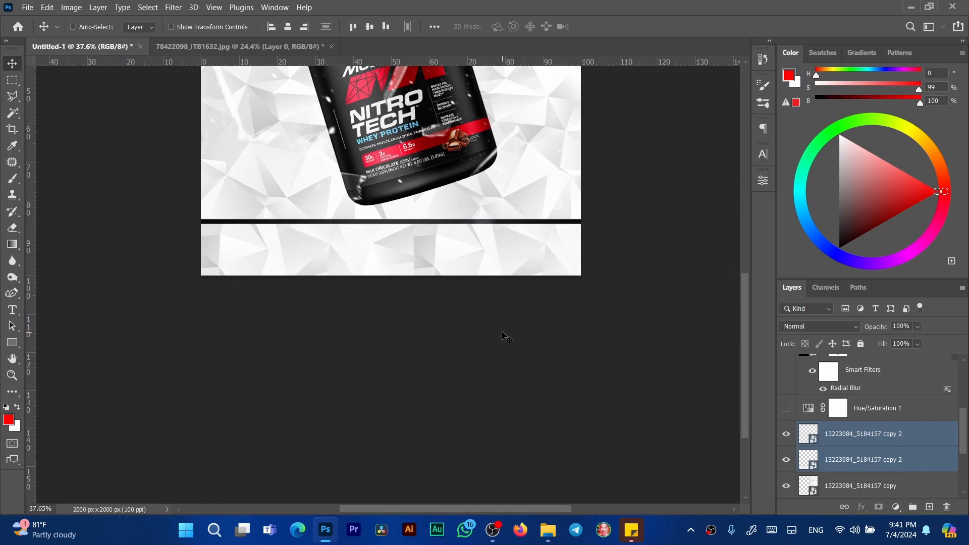
key("Up")
key("Up")
key("Up")
key("Up")
key("Up")
key("Up")
key("Up")
key("Up")
key("Up")
key("Up")
key("Up")
key("Up")
key("Up")
key("Up")
key("Up")
key("Up")
key("Up")
key("Up")
key("Up")
key("Up")
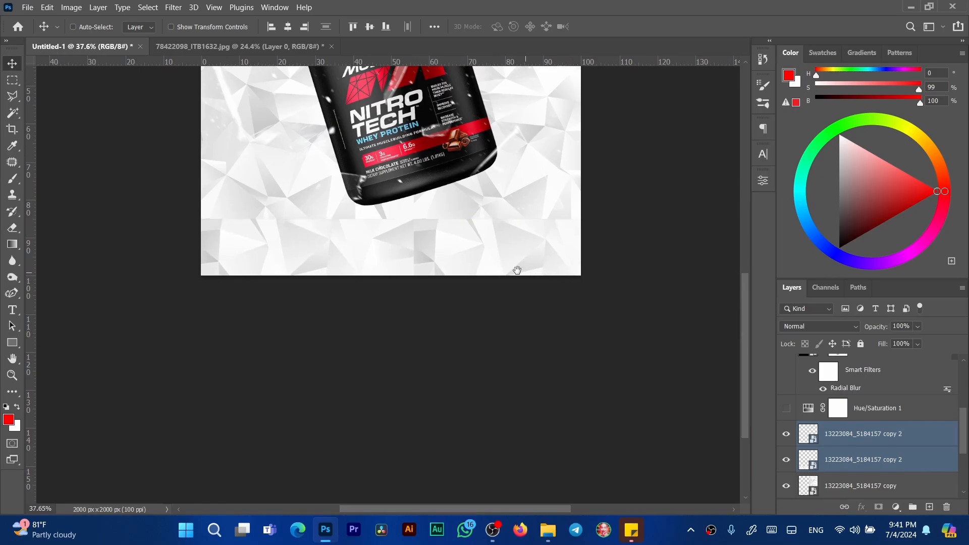
left_click_drag(517, 270, 493, 405)
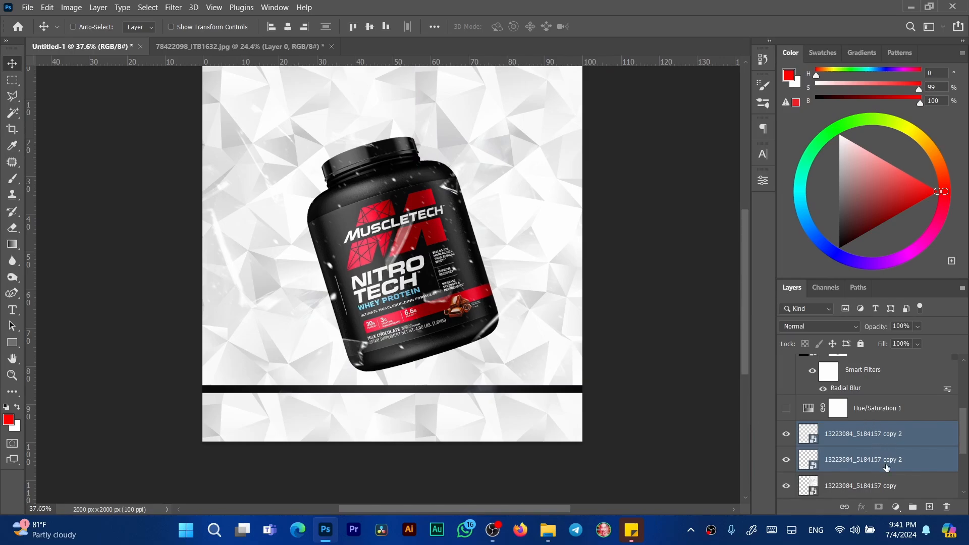
key("Up")
key("Up")
key("Up")
key("Up")
key("Up")
key("Up")
key("Up")
key("Up")
key("Up")
key("Up")
key("Up")
key("Up")
key("Up")
key("Up")
key("Up")
key("Up")
key("Up")
key("Up")
key("Up")
key("Up")
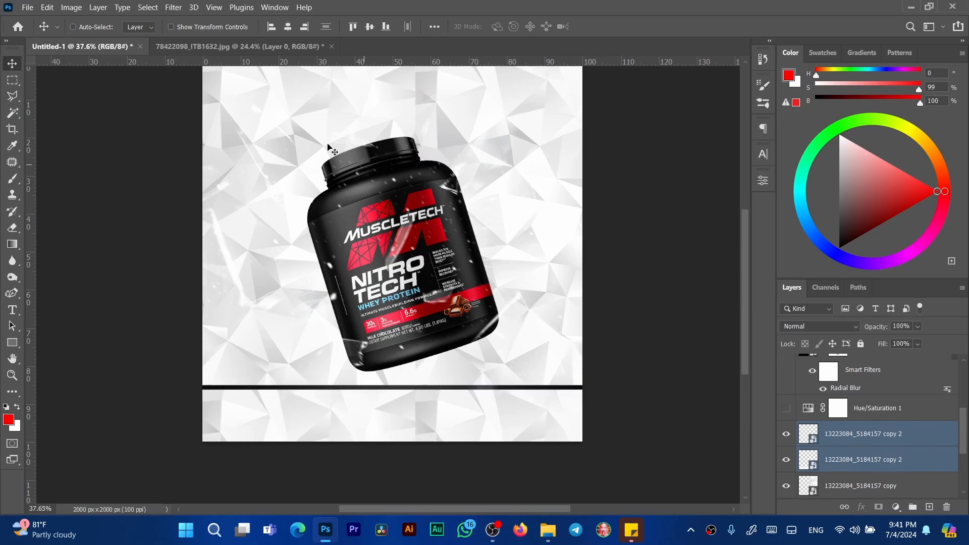
key("Up")
key("Up")
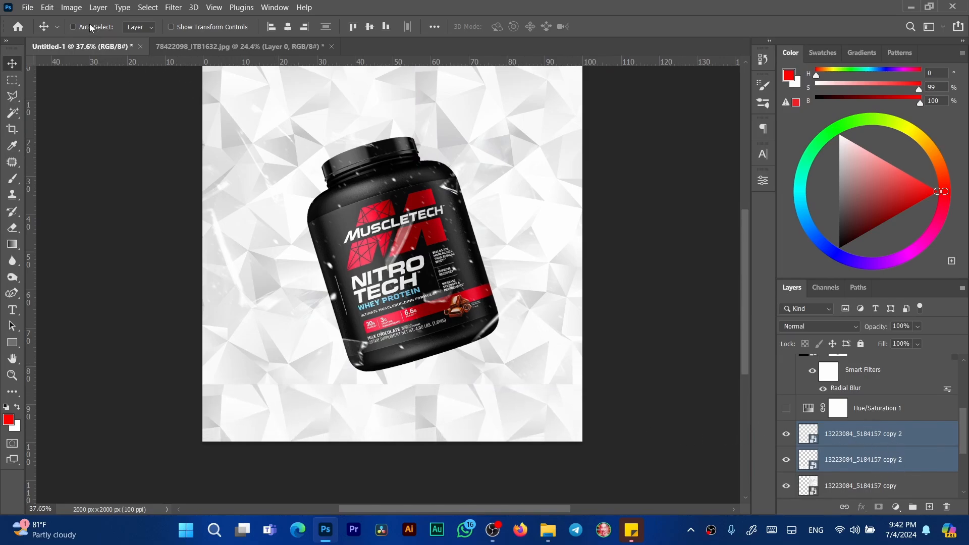
left_click(91, 27)
left_click(124, 143)
left_click_drag(518, 143, 535, 265)
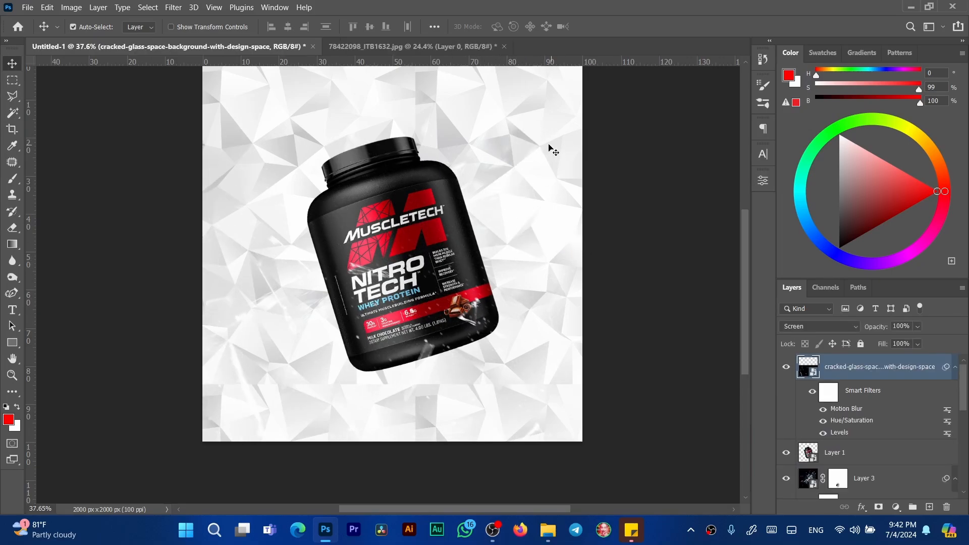
key("ctrl+z")
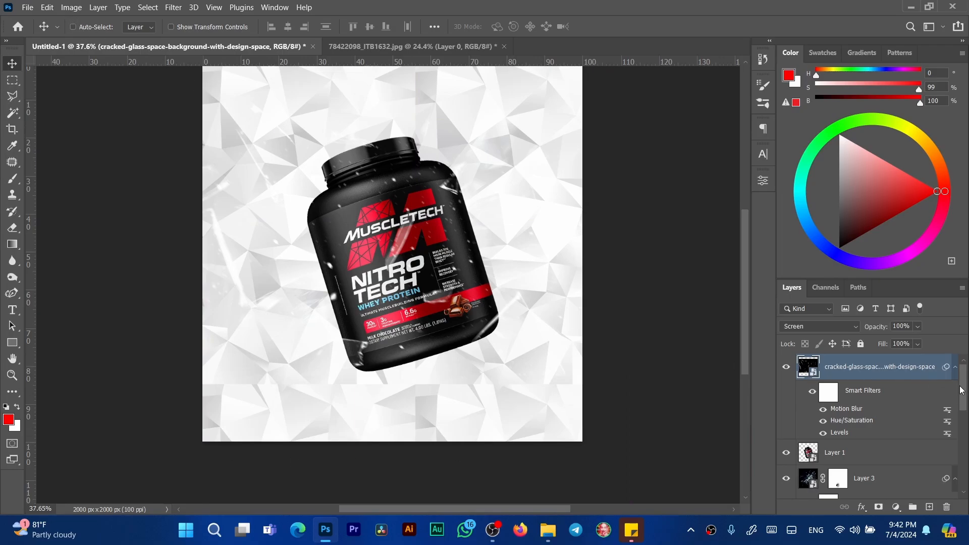
Step: Merge the four polygon tile layers into a single layer and convert it to a smart object
scroll(960, 390, "down", 5)
left_click(914, 415)
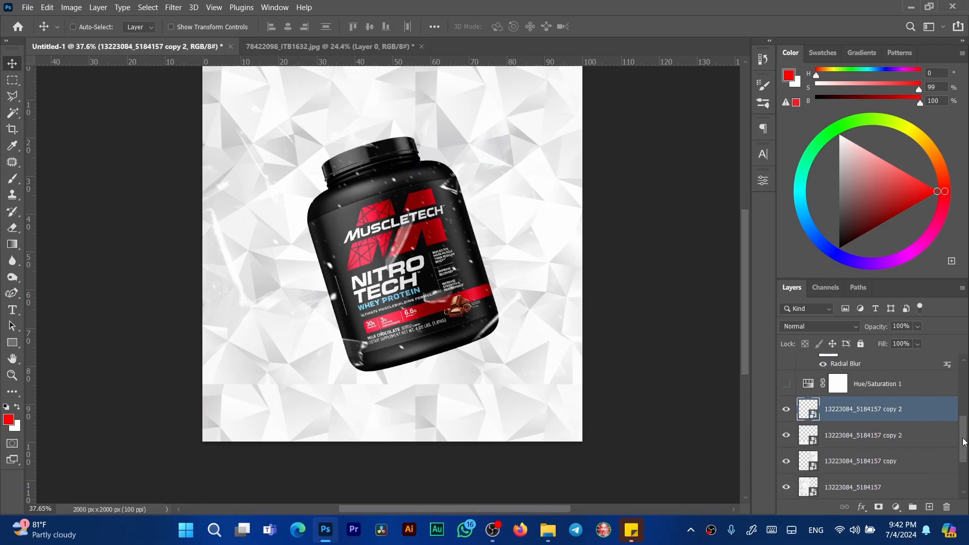
scroll(961, 441, "down", 2)
left_click(910, 447, "shift")
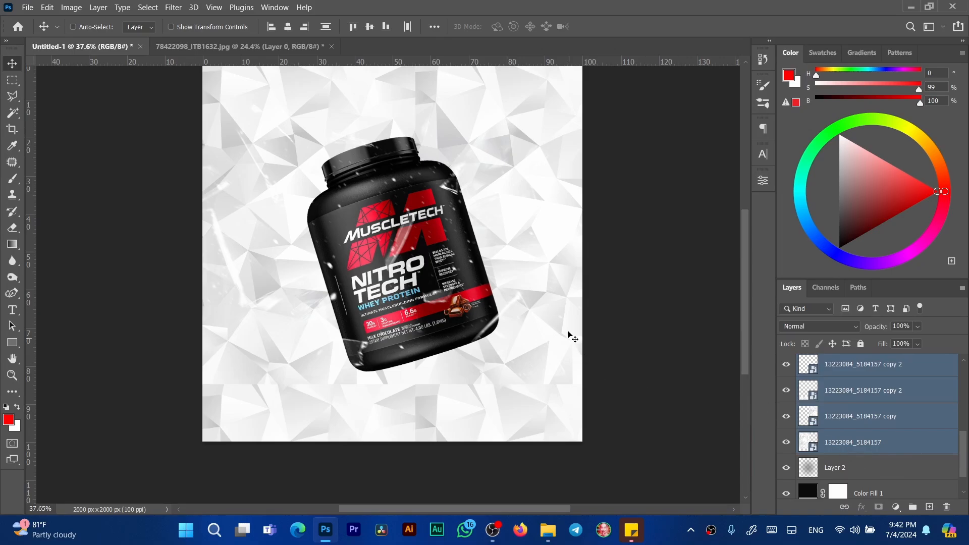
left_click_drag(528, 367, 508, 422)
key("ctrl+z")
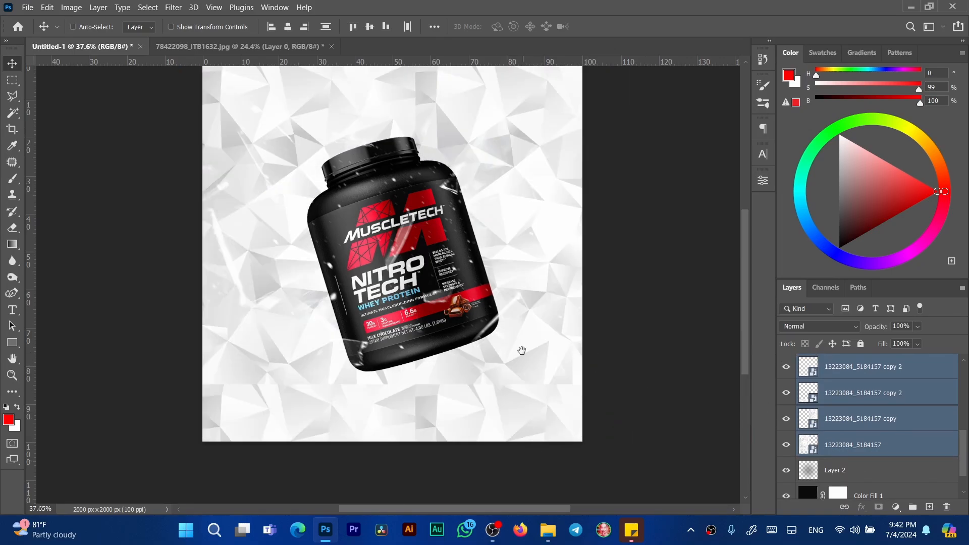
mouse_move(521, 351)
left_mouse_down()
mouse_move(534, 374)
mouse_move(522, 365)
left_mouse_up()
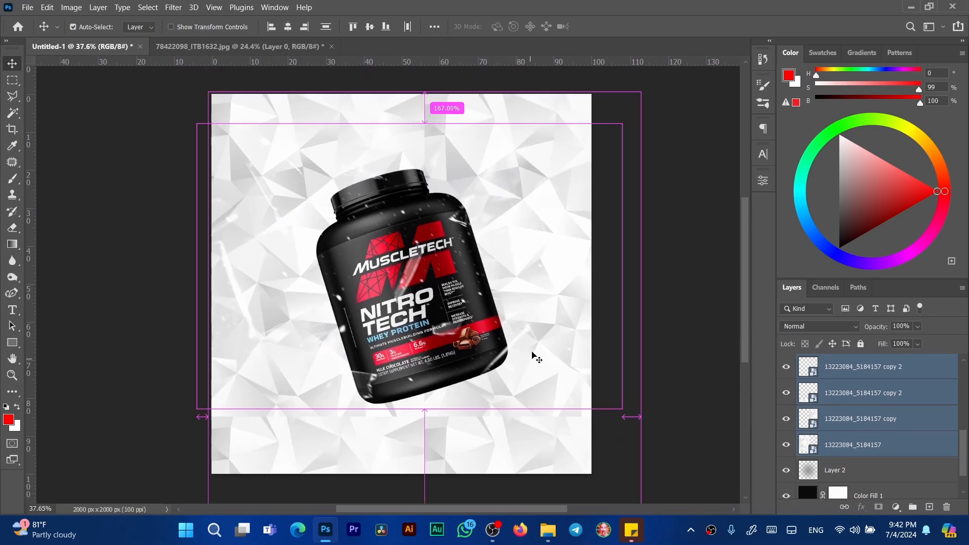
key("ctrl+e")
right_click(906, 402)
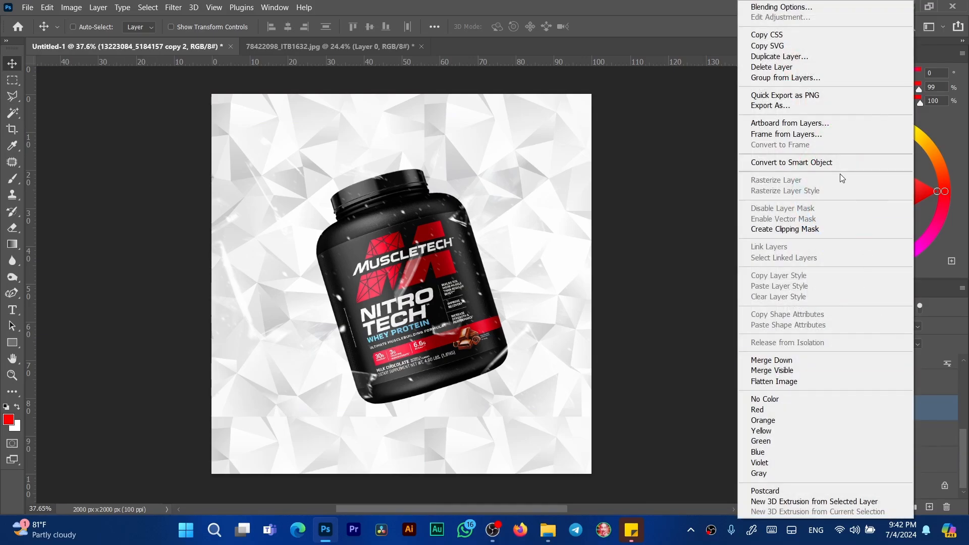
left_click(833, 162)
Step: Set the merged polygon layer's blend mode to Linear Burn and lower its opacity to about 25%
left_click(833, 326)
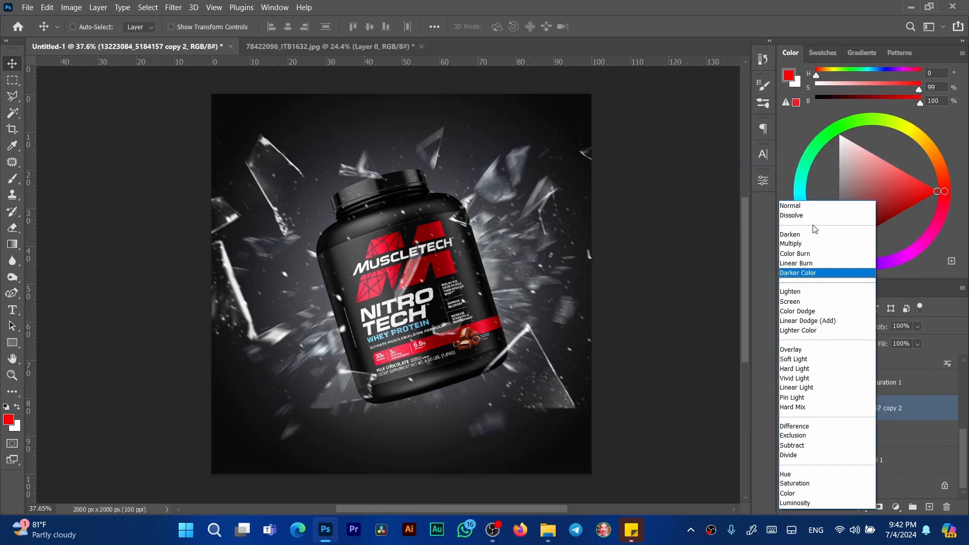
left_click(816, 264)
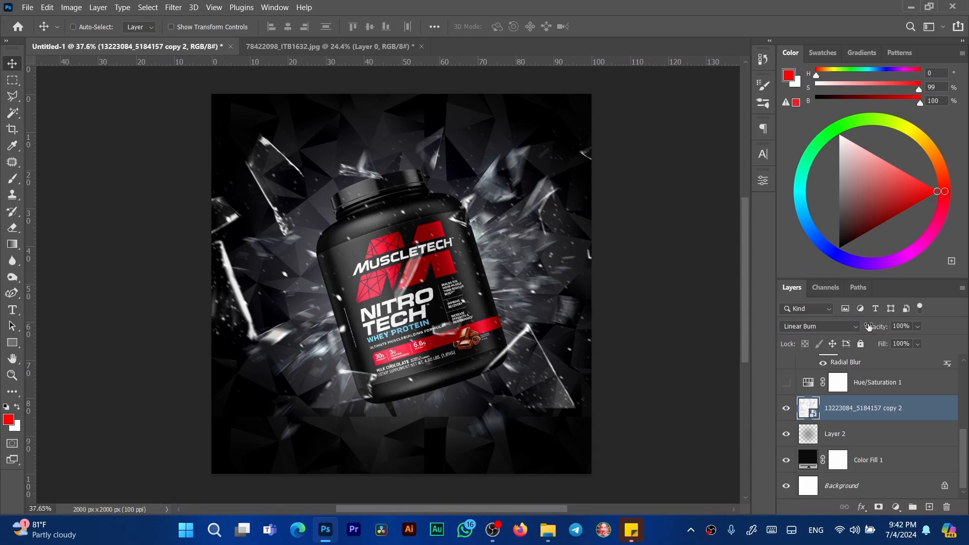
left_click_drag(868, 325, 842, 335)
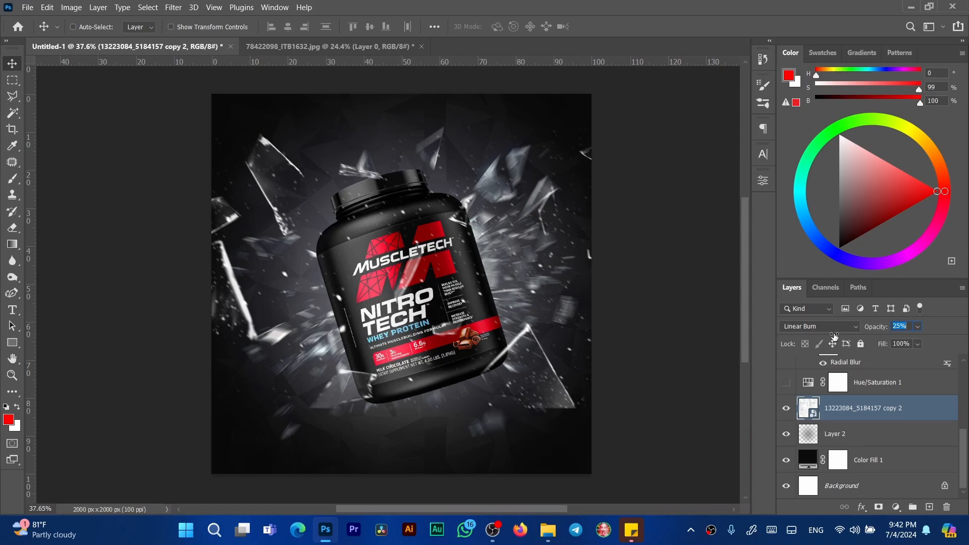
left_click_drag(834, 336, 832, 334)
Step: Place the red and purple light-streak image from the MAX folder above the polygon layer
left_click(549, 512)
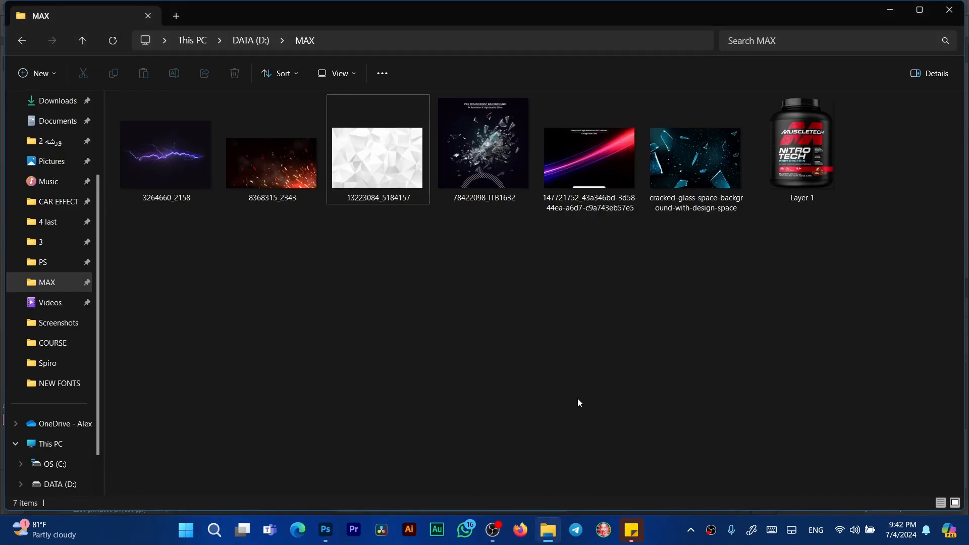
left_click_drag(595, 146, 478, 368)
key("Return")
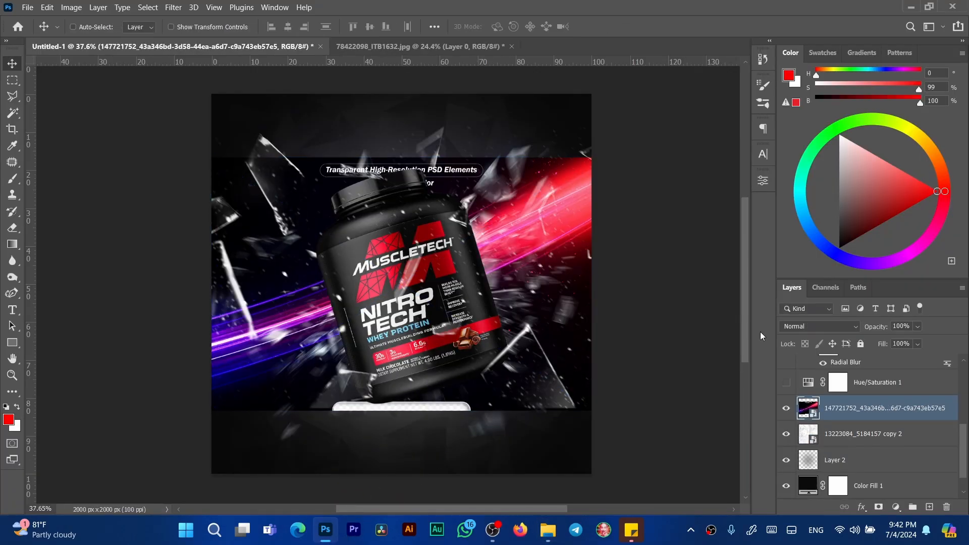
Step: Open the placed light-streak image's contents and fill the heading text and the checkered tab at the bottom edge with black
double_click(807, 408)
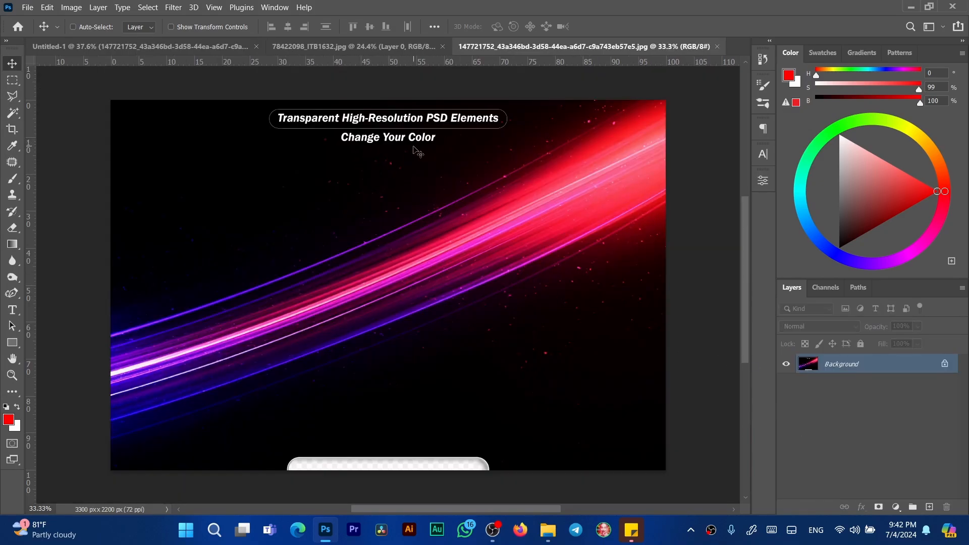
key("m")
left_click_drag(266, 102, 511, 151)
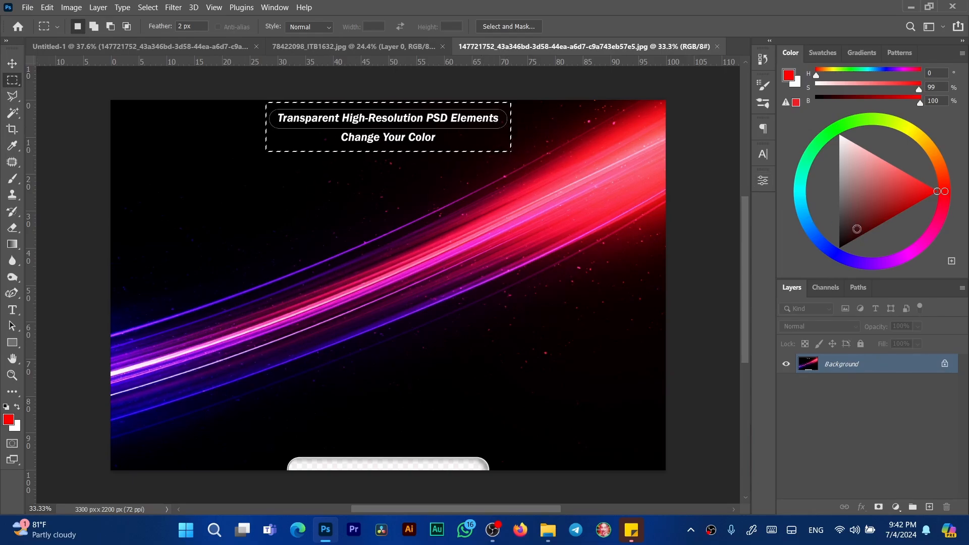
left_click_drag(857, 229, 814, 258)
key("alt+BackSpace")
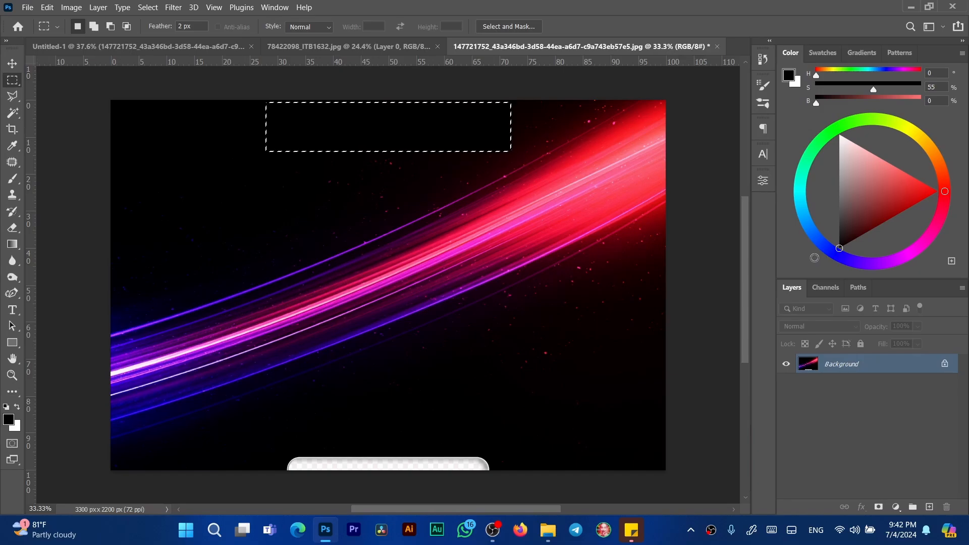
left_click_drag(280, 450, 494, 483)
key("alt+BackSpace")
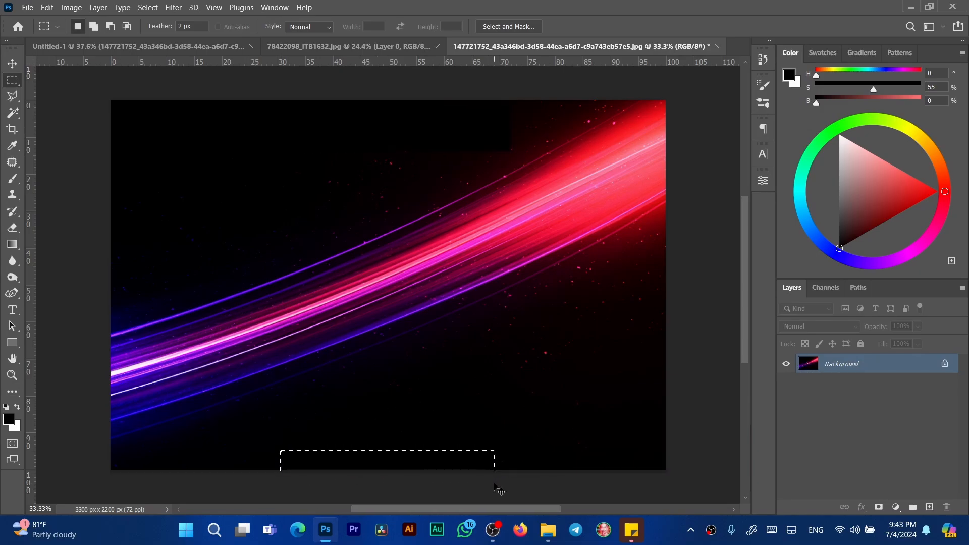
key("ctrl+d")
Step: Copy the cleaned light-streak image into the jar composition as a new layer and delete the originally placed streak layer
key("ctrl+s")
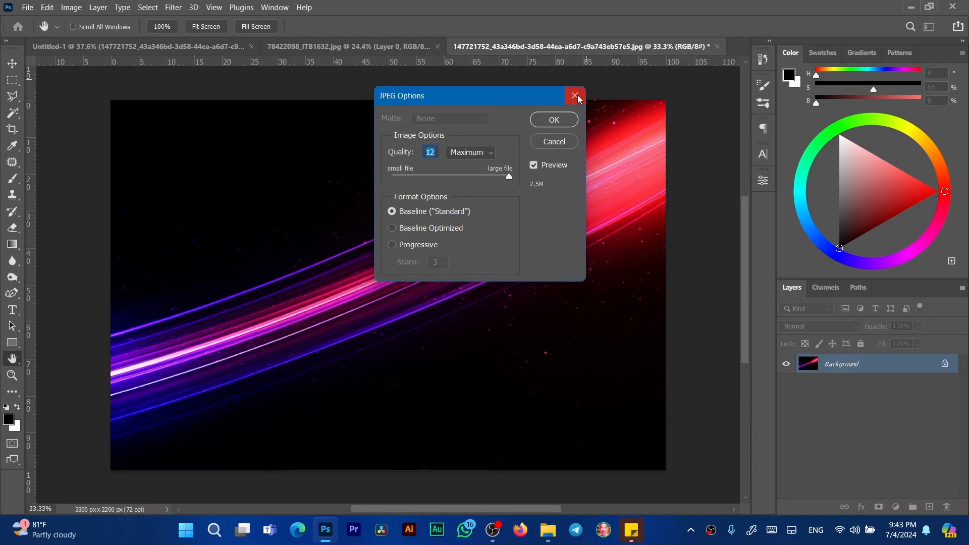
left_click(560, 144)
left_click_drag(882, 372, 321, 190)
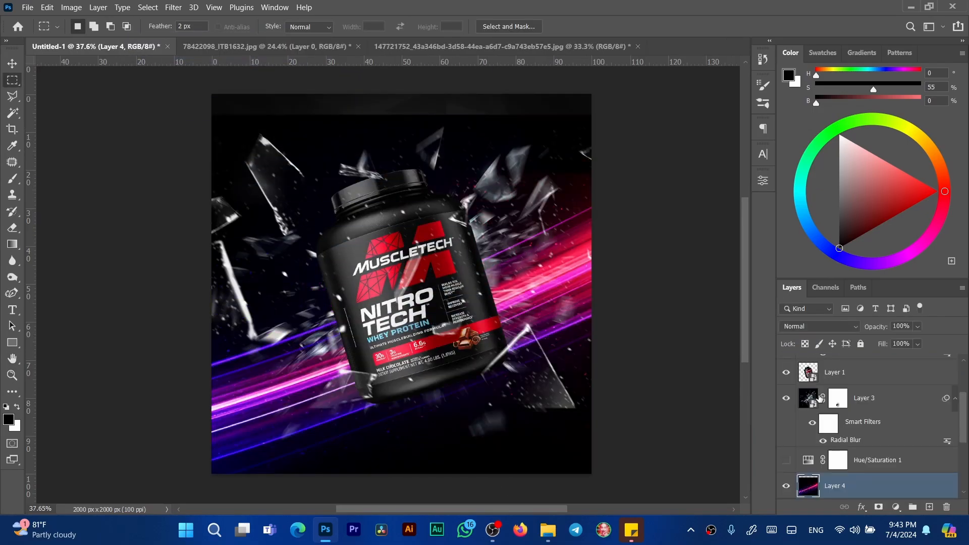
scroll(961, 421, "down", 2)
left_click(890, 444)
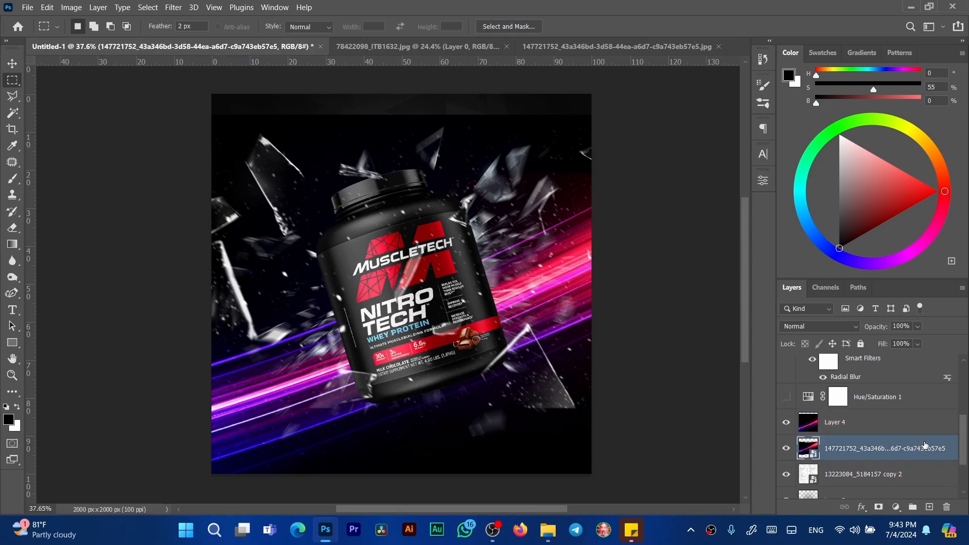
left_click(875, 426)
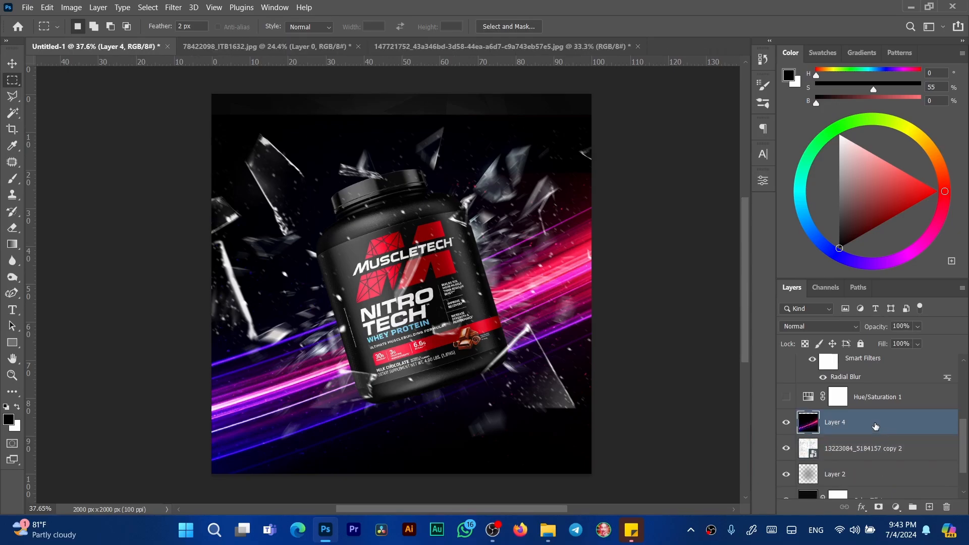
Step: Set the light-streak layer's blend mode to Screen and raise its Levels black input to 17
left_click(832, 328)
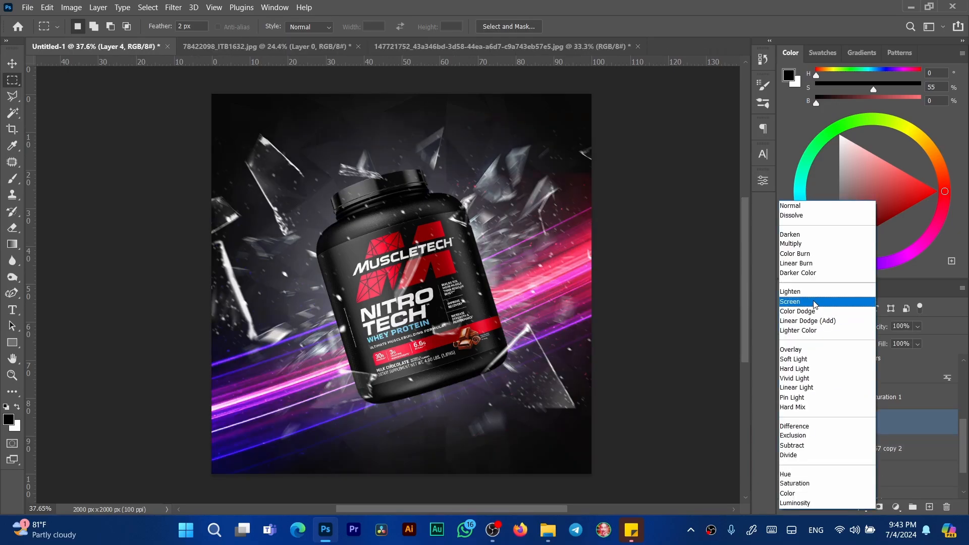
left_click(814, 302)
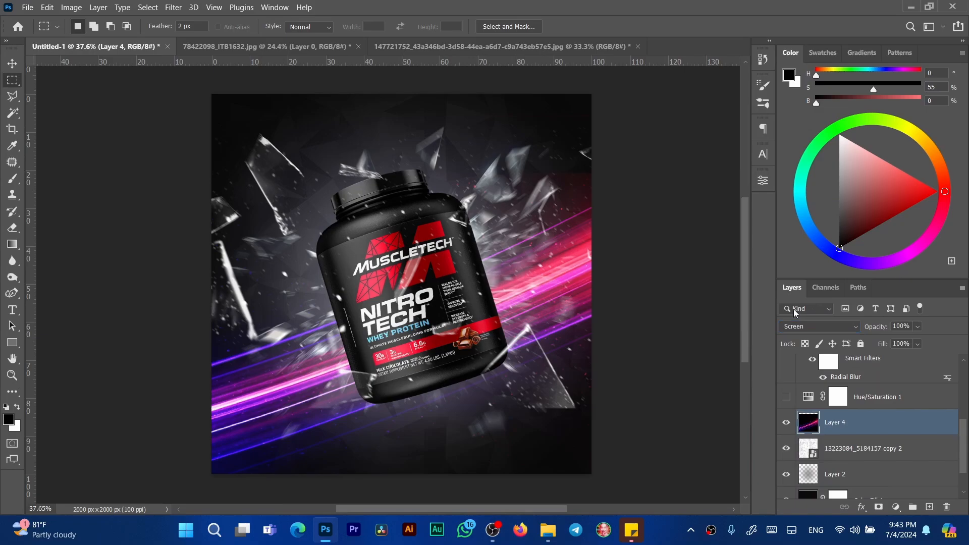
key("ctrl+l")
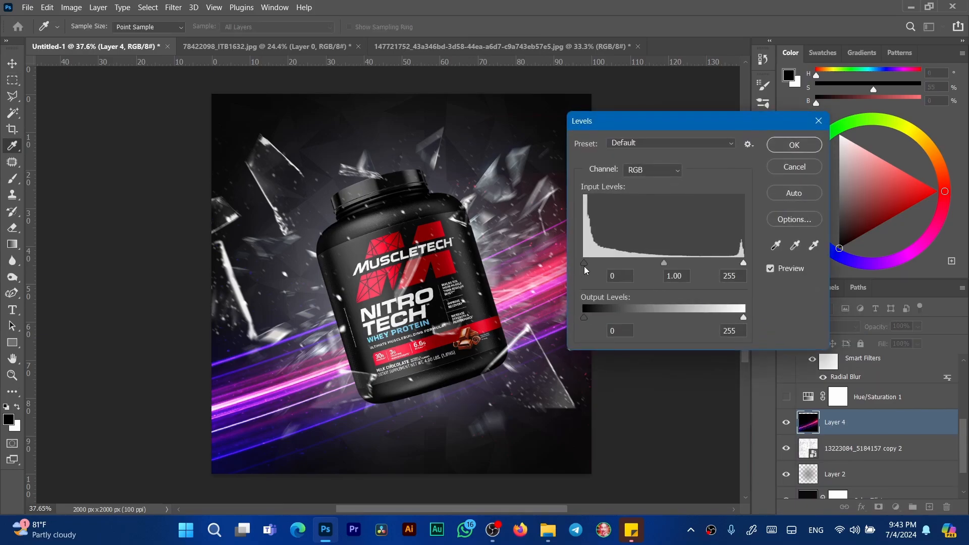
left_click_drag(583, 262, 593, 263)
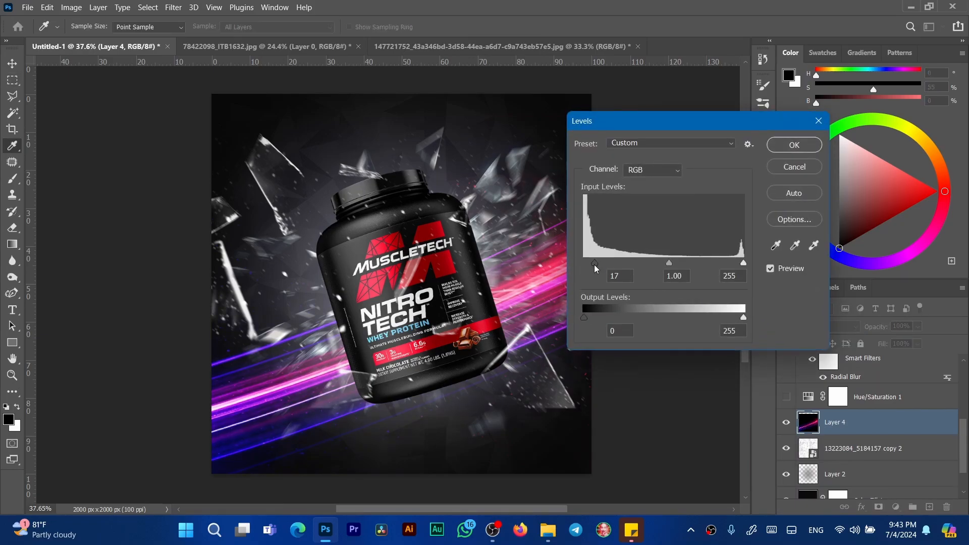
left_click(793, 144)
Step: Rotate and move the light streaks into the canvas's lower-right corner and bring their layer to the top of the stack
key("ctrl+t")
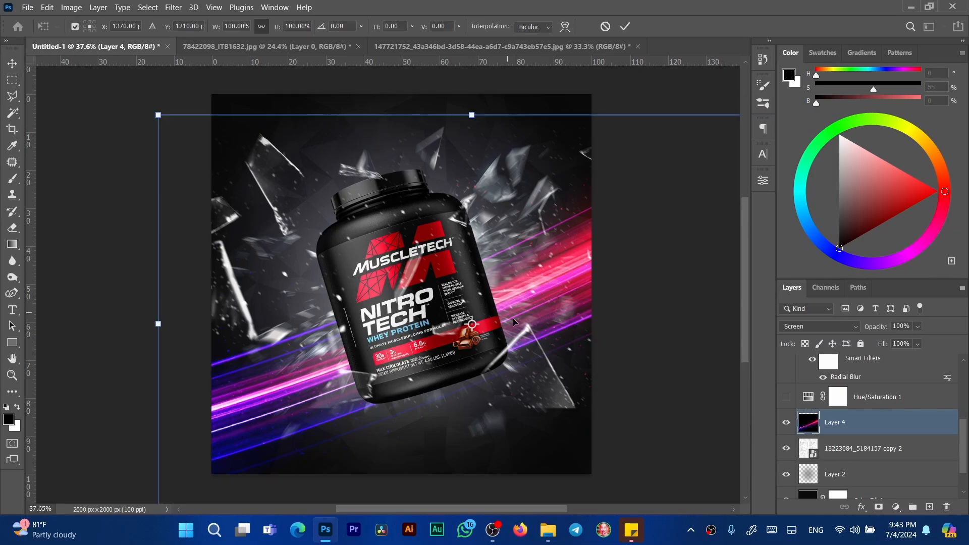
mouse_move(514, 323)
left_mouse_down()
mouse_move(580, 409)
mouse_move(592, 407)
left_mouse_up()
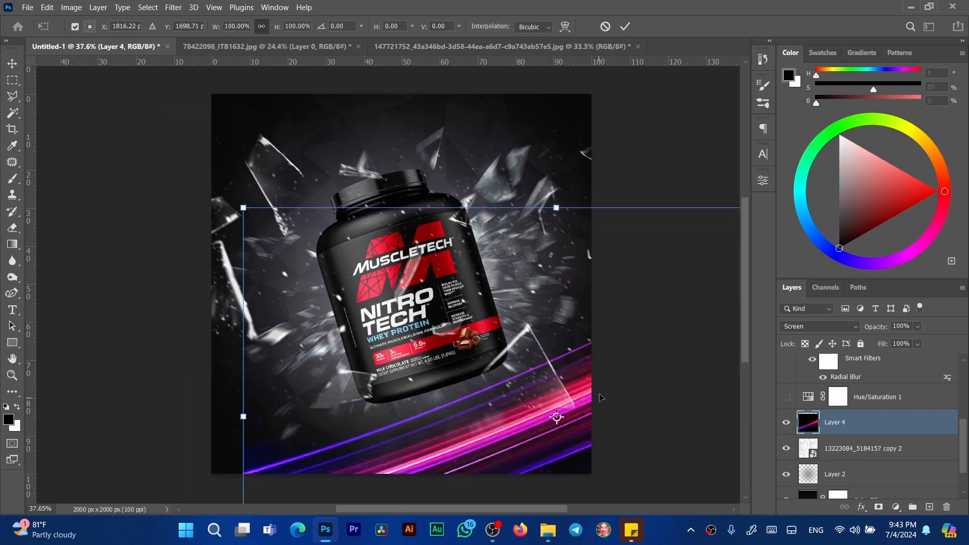
left_click_drag(556, 215, 536, 281)
left_click_drag(498, 243, 782, 205)
left_click(625, 26)
left_click_drag(811, 426, 827, 359)
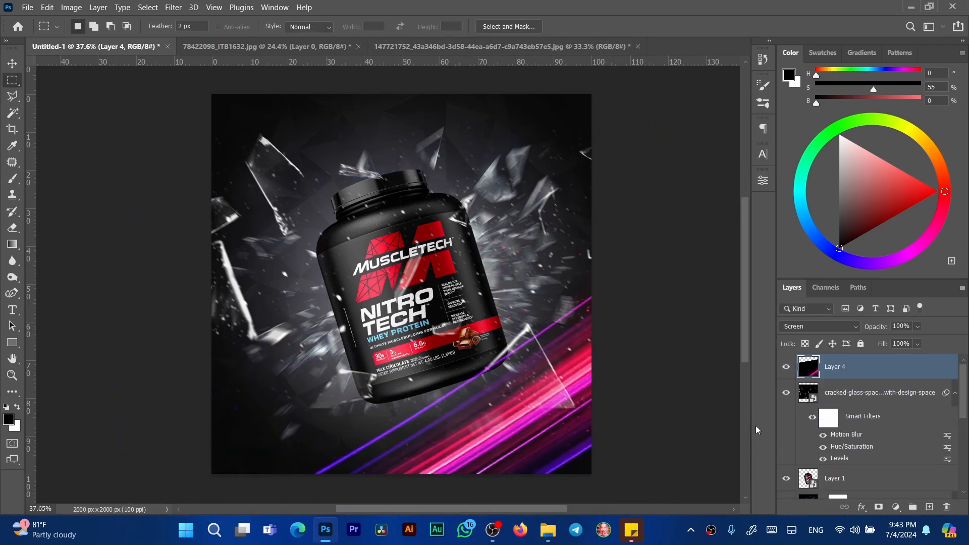
Step: Colorize the light streaks red using Hue/Saturation with hue 0 and saturation about 88
key("ctrl+u")
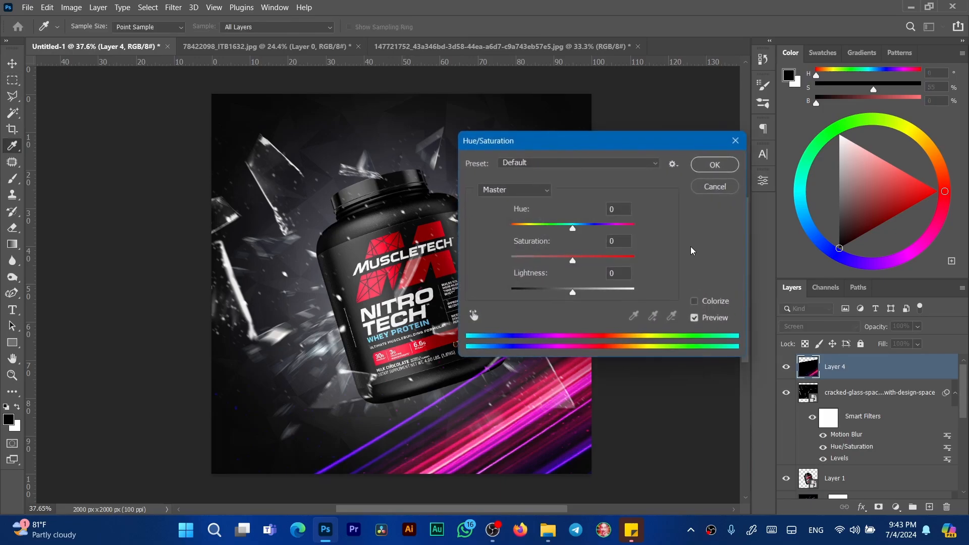
left_click_drag(620, 139, 813, 137)
mouse_move(756, 257)
left_mouse_down()
mouse_move(671, 265)
mouse_move(758, 258)
left_mouse_up()
mouse_move(755, 224)
left_mouse_down()
mouse_move(794, 228)
mouse_move(692, 242)
mouse_move(776, 237)
left_mouse_up()
left_click(877, 298)
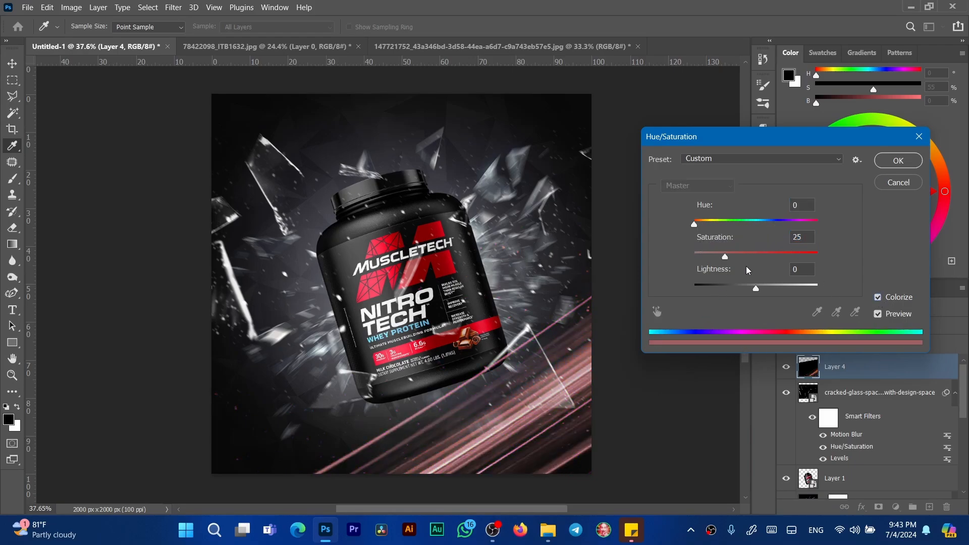
left_click_drag(730, 259, 807, 262)
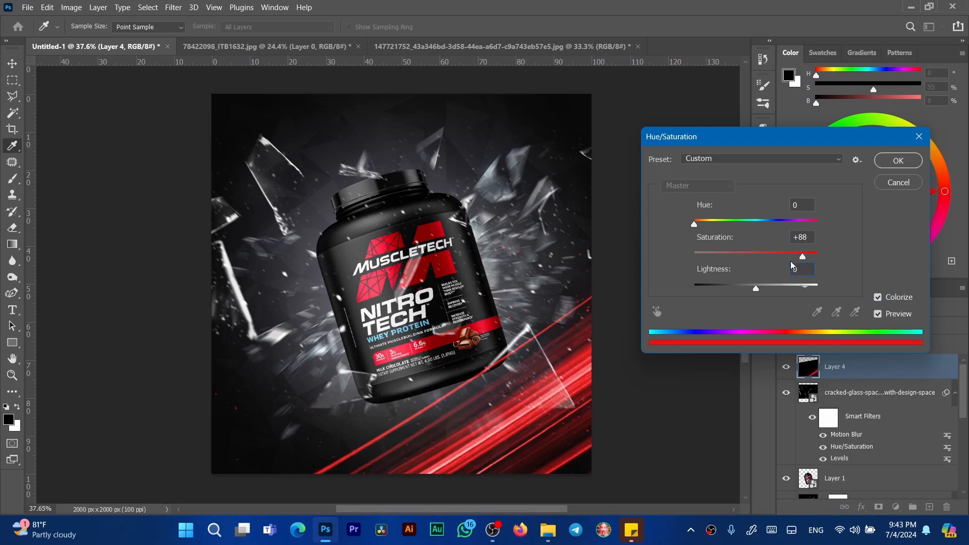
key("Return")
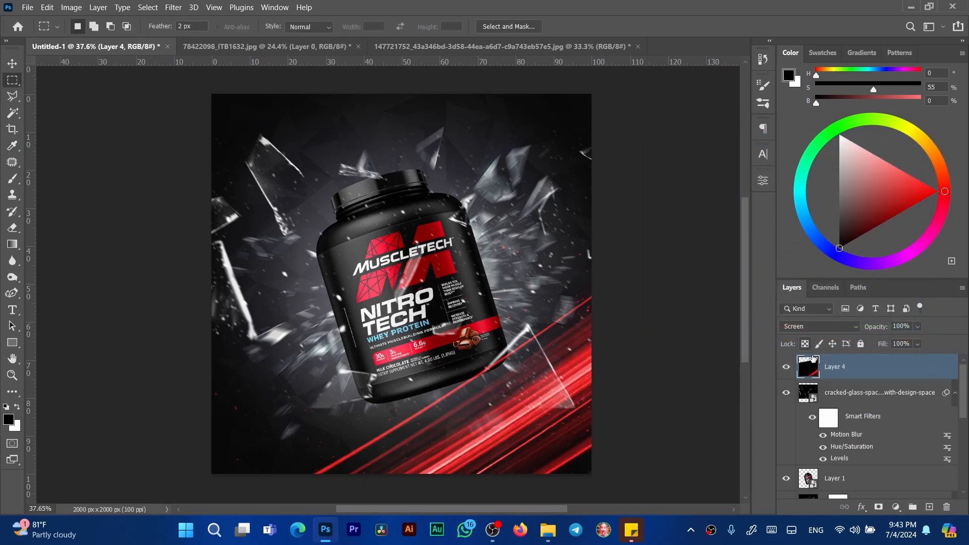
Step: Duplicate the red streak layer, scale the copy to about 69%, and rotate it steeply along the canvas's upper-left side
key("ctrl+j")
key("ctrl+t")
left_click_drag(580, 376, 373, 153)
scroll(422, 265, "down", 5)
left_click_drag(422, 265, 416, 264)
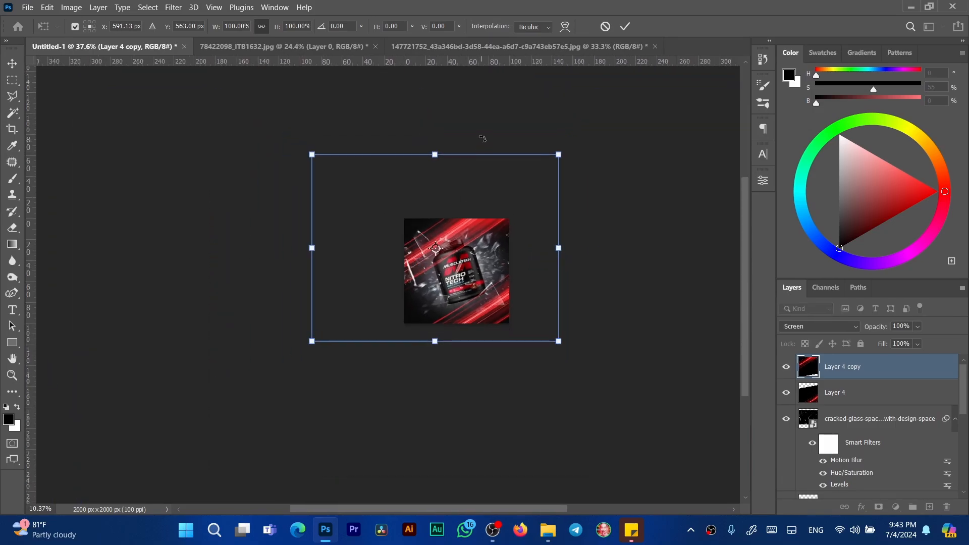
mouse_move(483, 139)
left_mouse_down()
mouse_move(370, 324)
mouse_move(423, 318)
left_mouse_up()
left_click_drag(580, 306, 536, 288)
left_click_drag(570, 236, 559, 225)
left_click_drag(508, 260, 498, 257)
left_click_drag(549, 227, 539, 210)
left_click(626, 27)
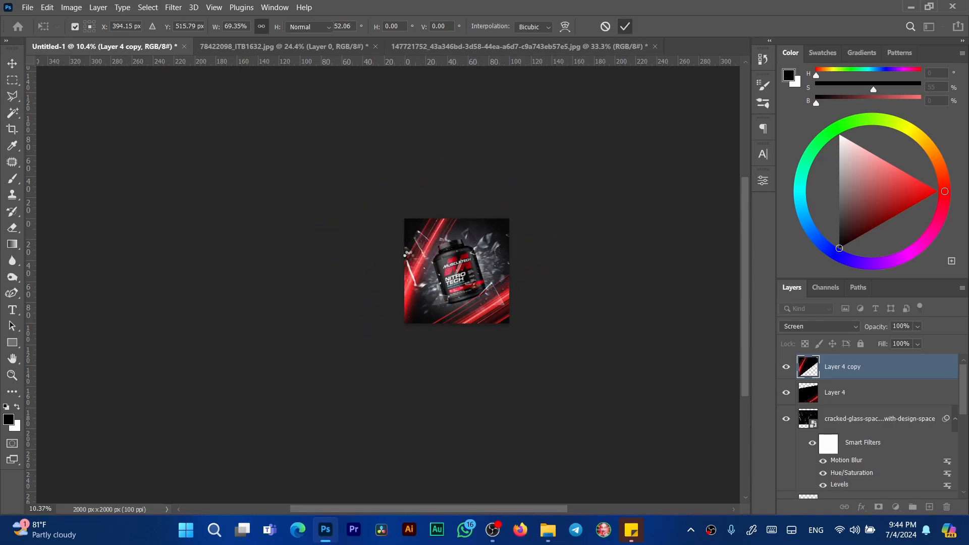
key("ctrl+0")
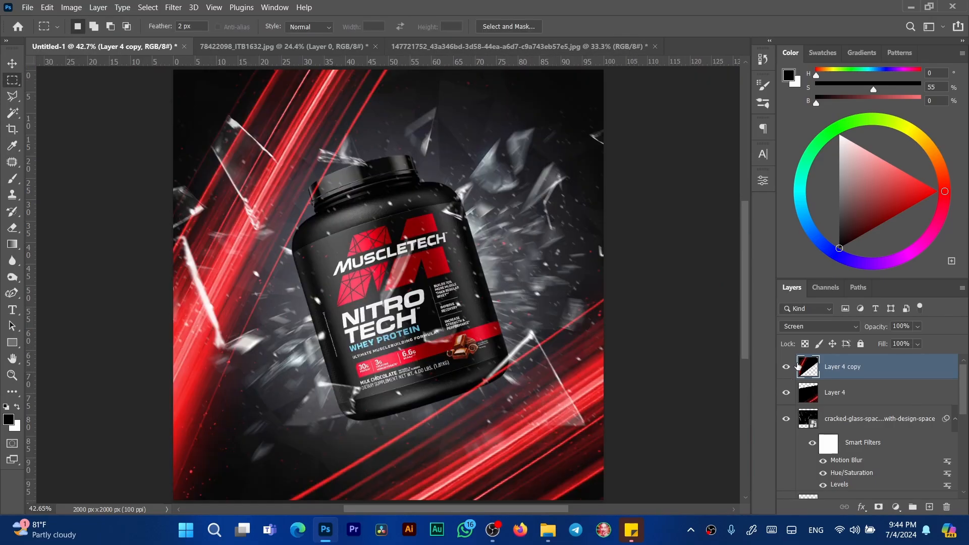
Step: Move the duplicated streak layer directly beneath the jar layer and slightly readjust its angle and position
left_click_drag(807, 370, 805, 417)
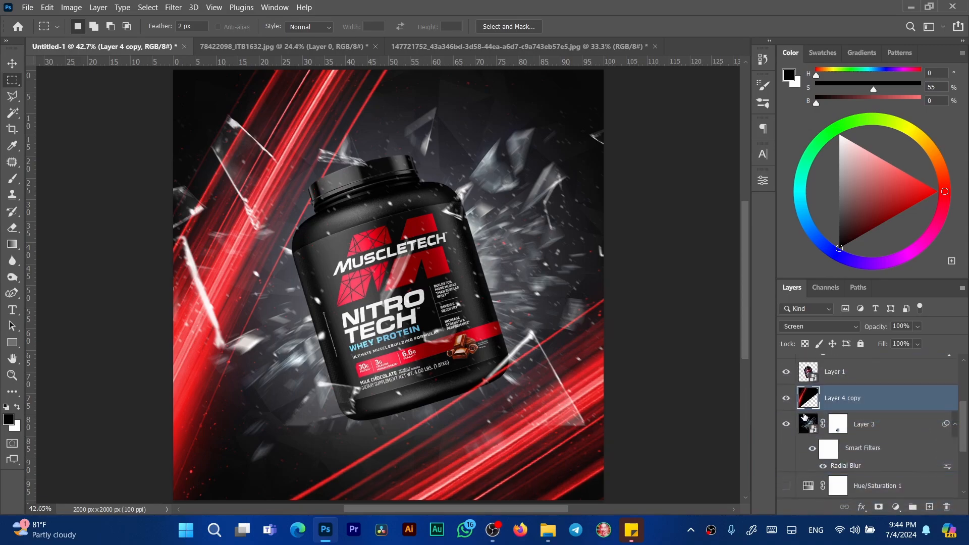
key("ctrl+t")
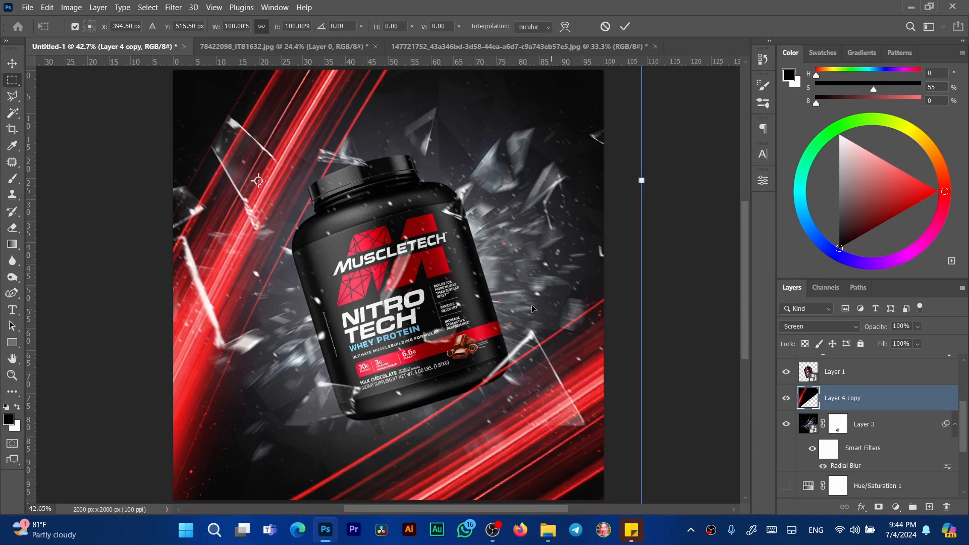
left_click_drag(672, 277, 650, 237)
left_click_drag(570, 295, 579, 298)
left_click(625, 26)
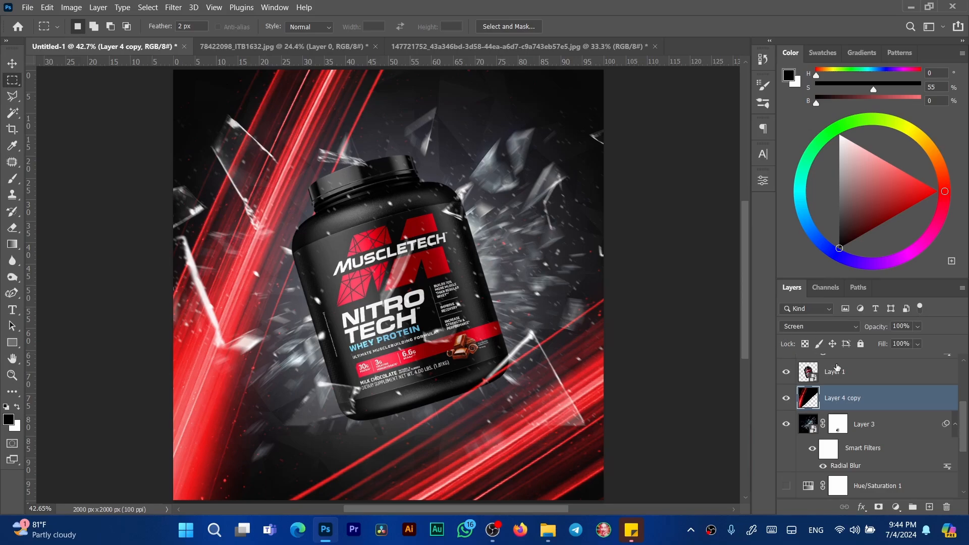
Step: Place the spark image 8368315_2343 from the MAX folder above the jar layer, enlarging it slightly over the canvas's lower part
left_click_drag(962, 416, 964, 399)
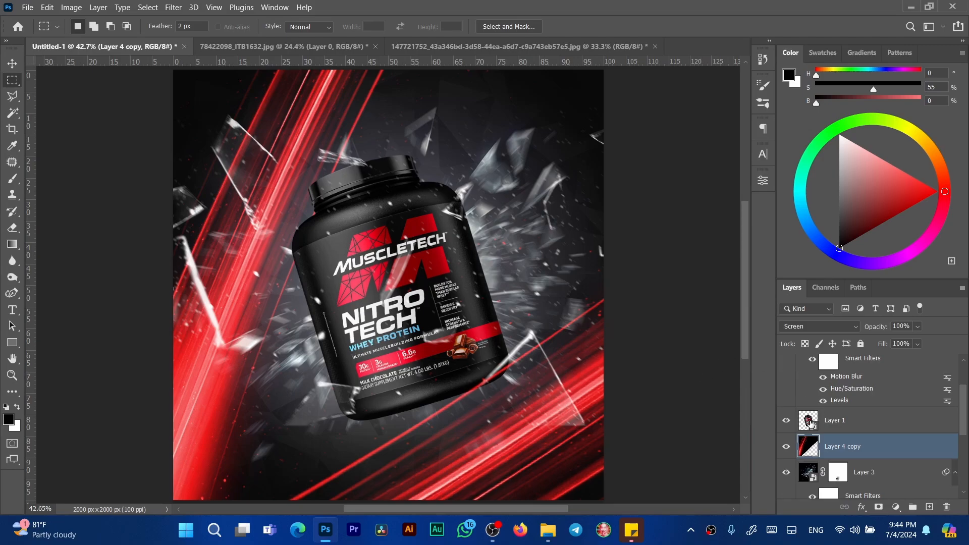
left_click(812, 416)
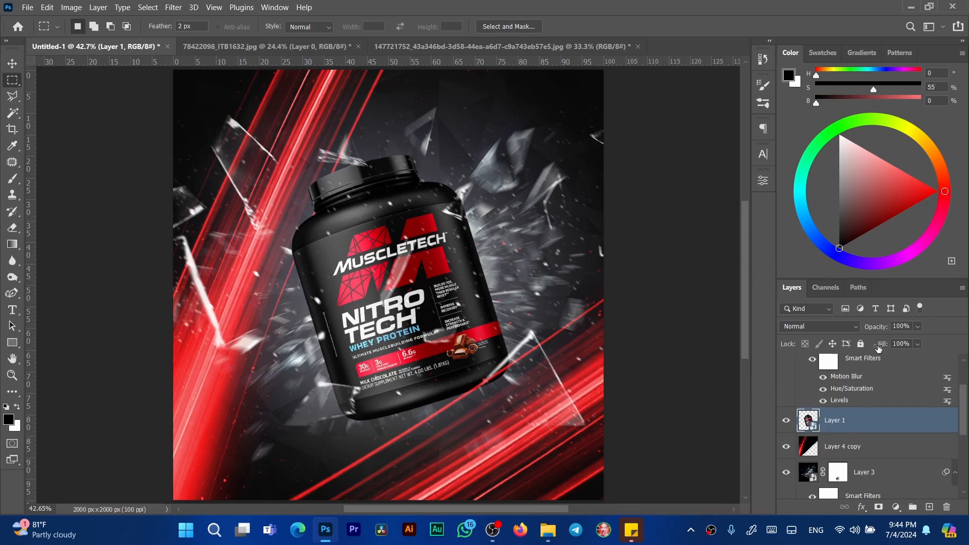
left_click_drag(964, 403, 964, 375)
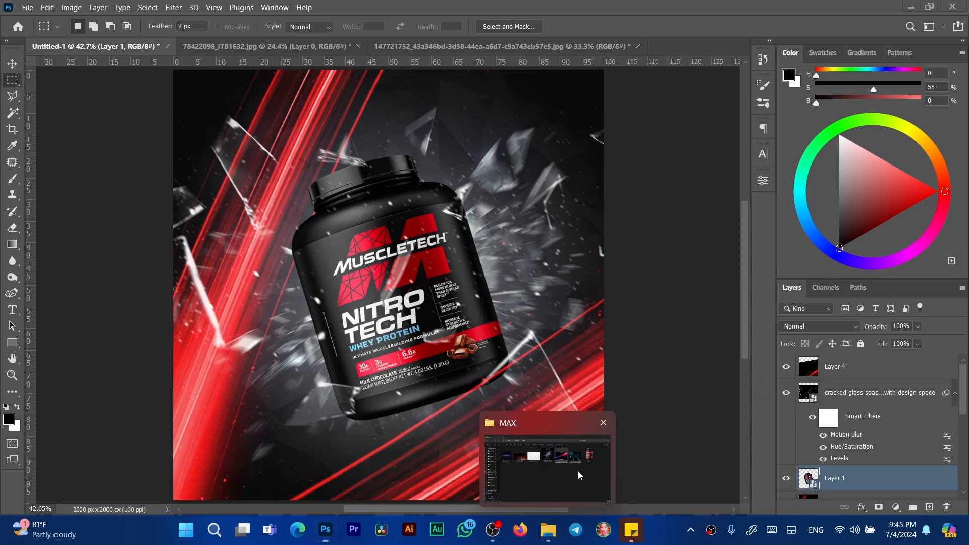
left_click(555, 528)
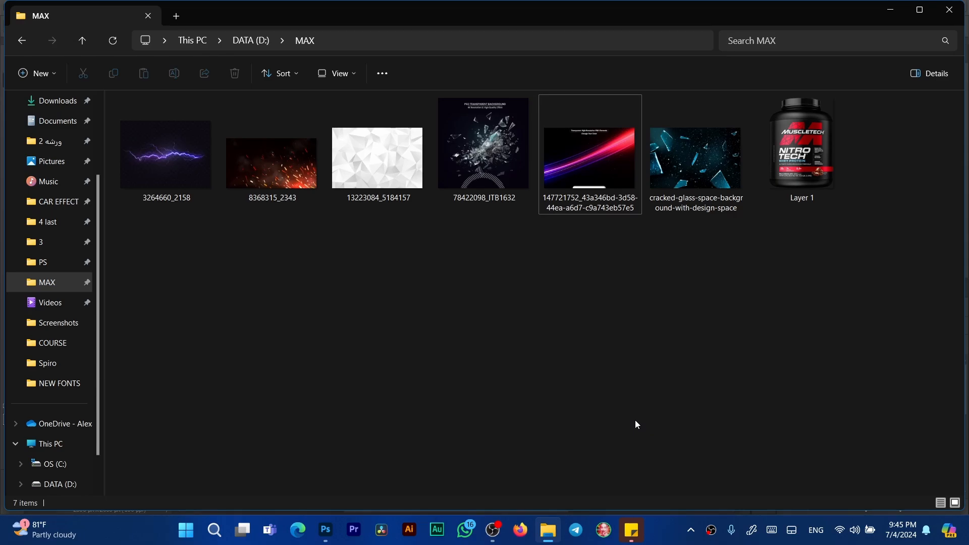
left_click_drag(281, 150, 476, 321)
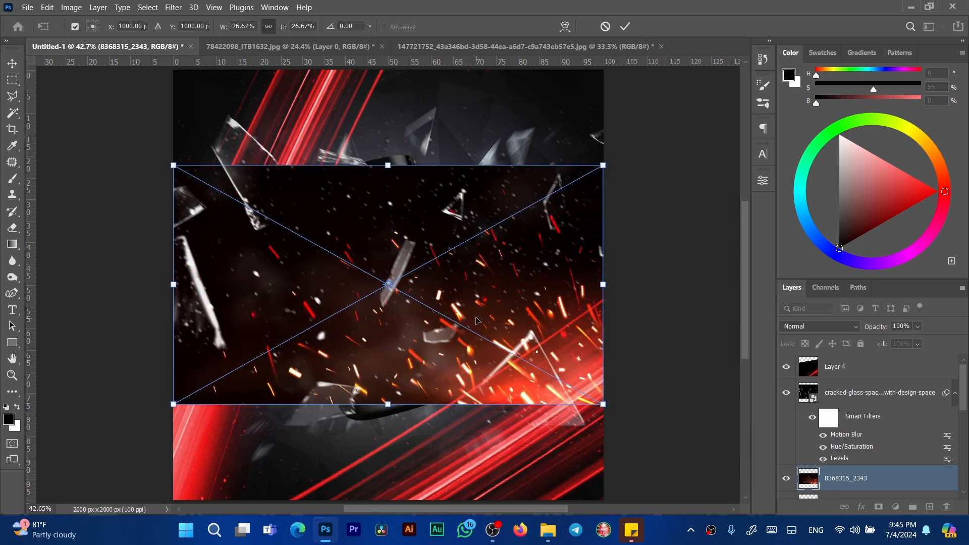
left_click_drag(539, 340, 549, 438)
left_click_drag(609, 261, 629, 255)
key("Return")
key("m")
Step: Set the spark layer's blend mode to Screen and raise its Levels black input to about 52
left_click(849, 327)
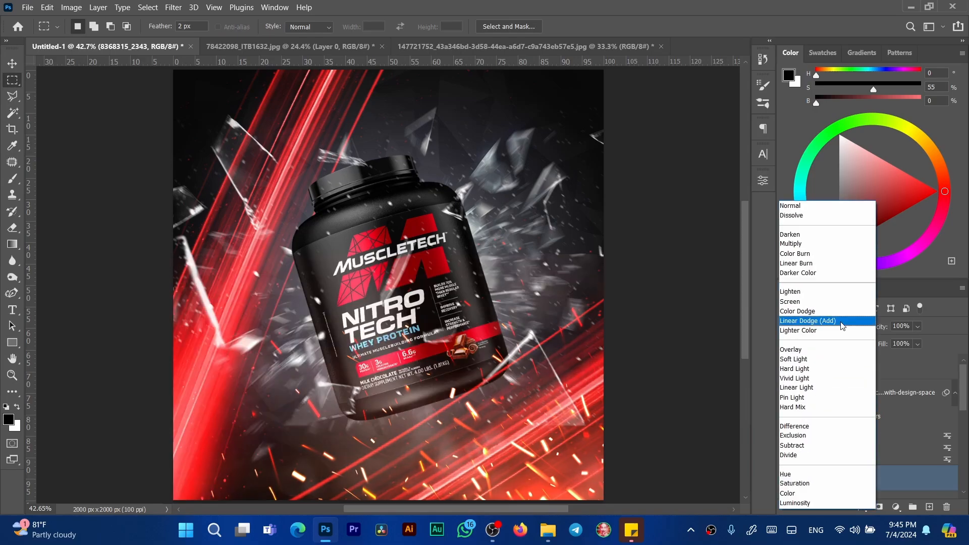
left_click(812, 306)
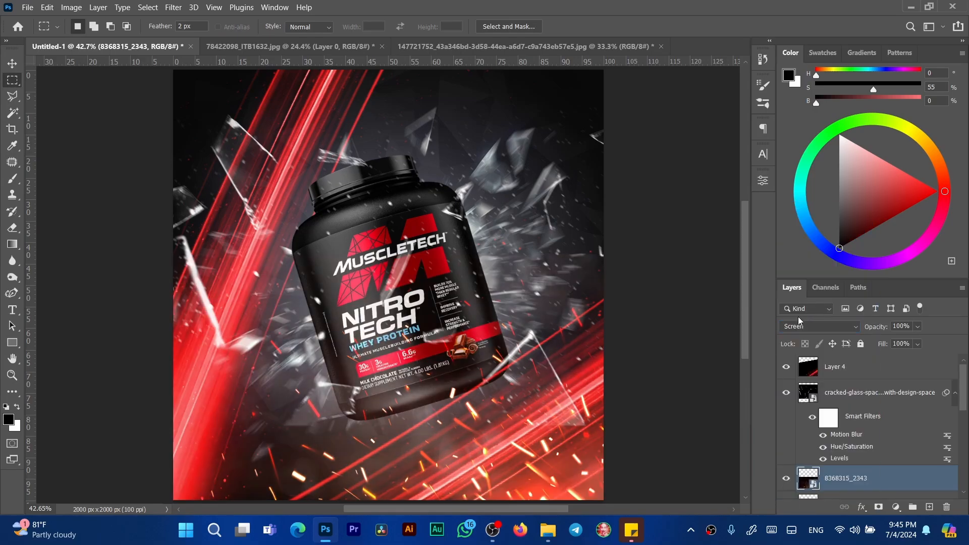
key("ctrl+l")
left_click_drag(366, 223, 396, 223)
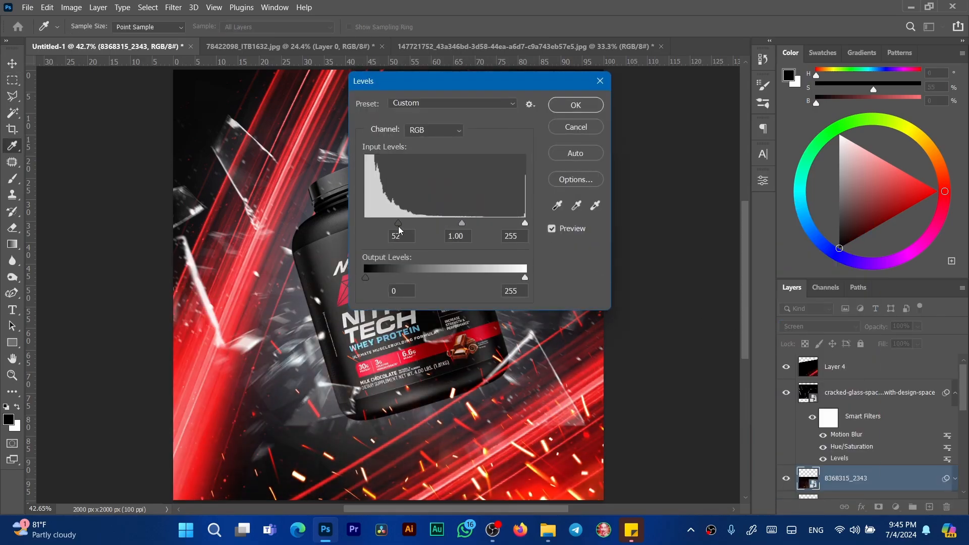
left_click(575, 105)
Step: Shift the sparks down and to the right toward the canvas's lower-right corner
key("ctrl+t")
left_click_drag(538, 388, 583, 408)
key("Return")
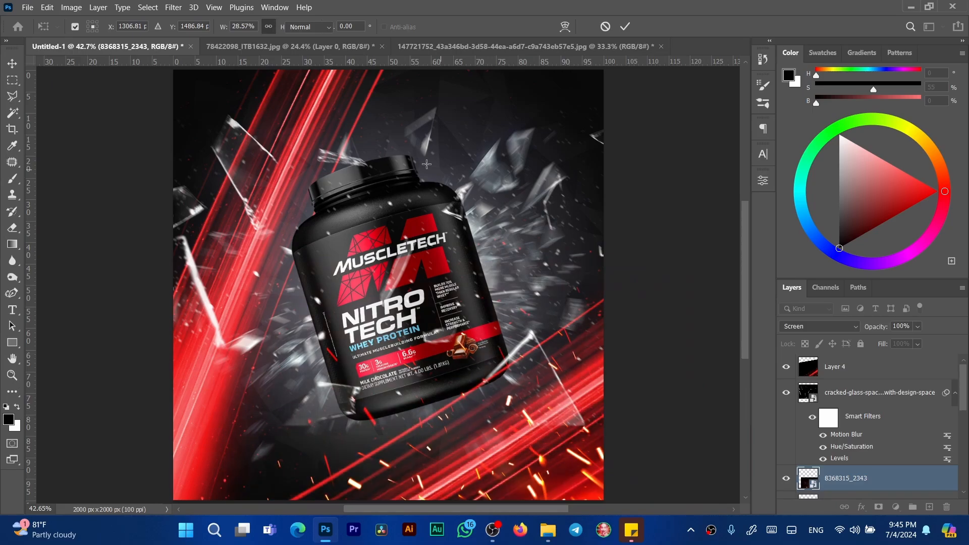
key("m")
Step: Apply a Gaussian Blur smart filter to the spark layer 8368315_2343
left_click(173, 7)
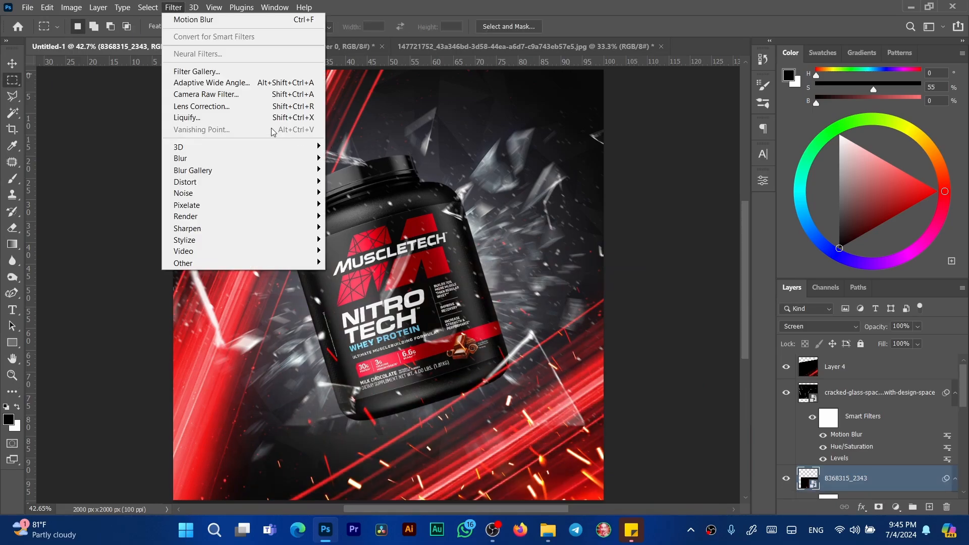
mouse_move(308, 161)
left_click(359, 204)
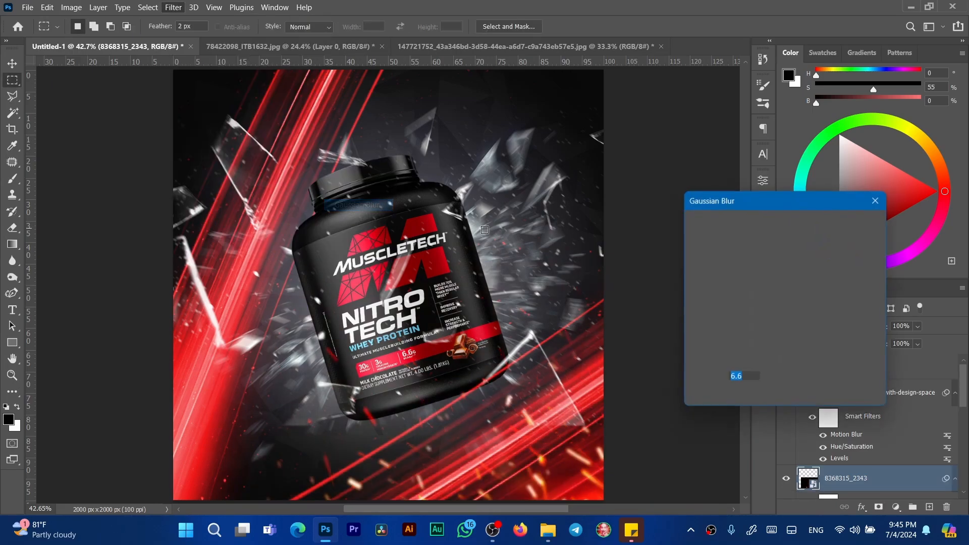
left_click(859, 223)
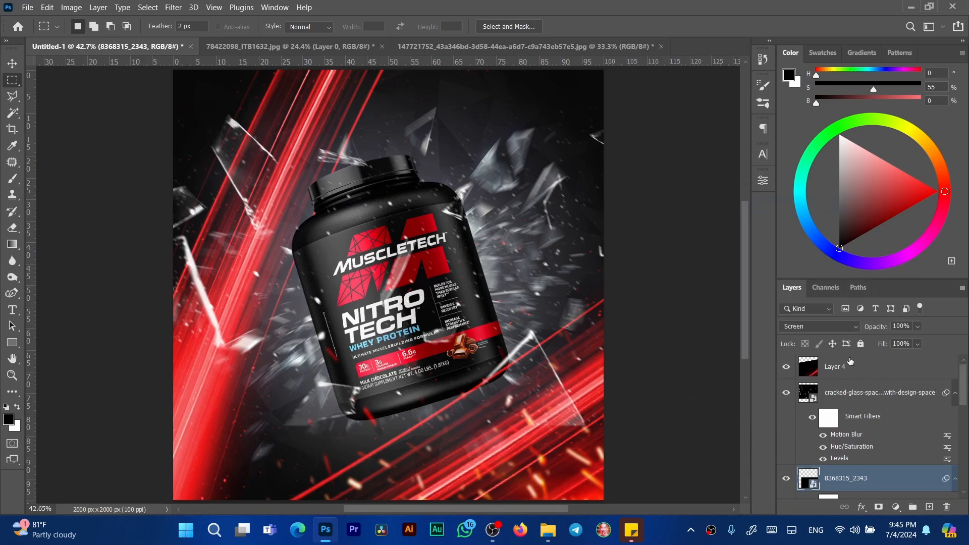
Step: Add an empty layer above the jar layer and set up a small white brush without pen-pressure opacity
scroll(963, 379, "down", 4)
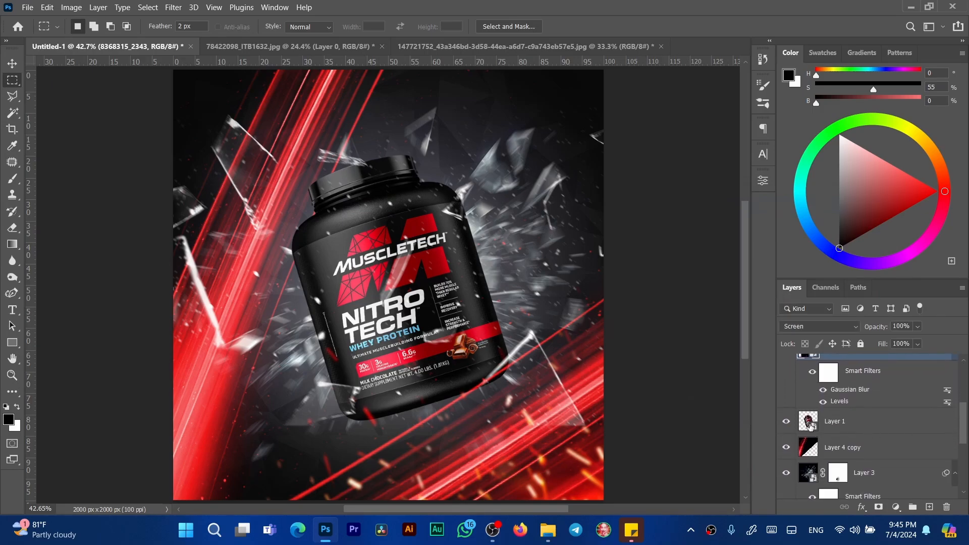
left_click(809, 433)
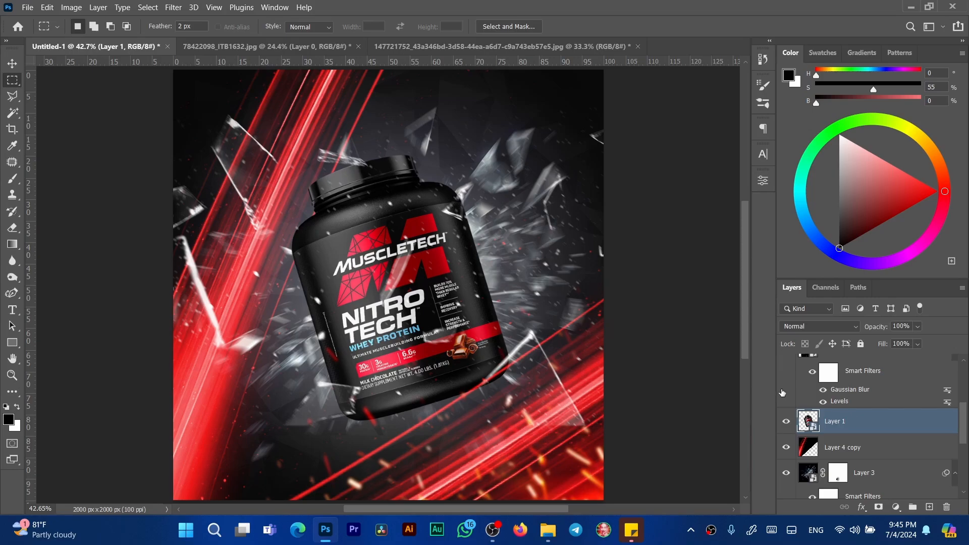
left_click(929, 506)
left_click(837, 134)
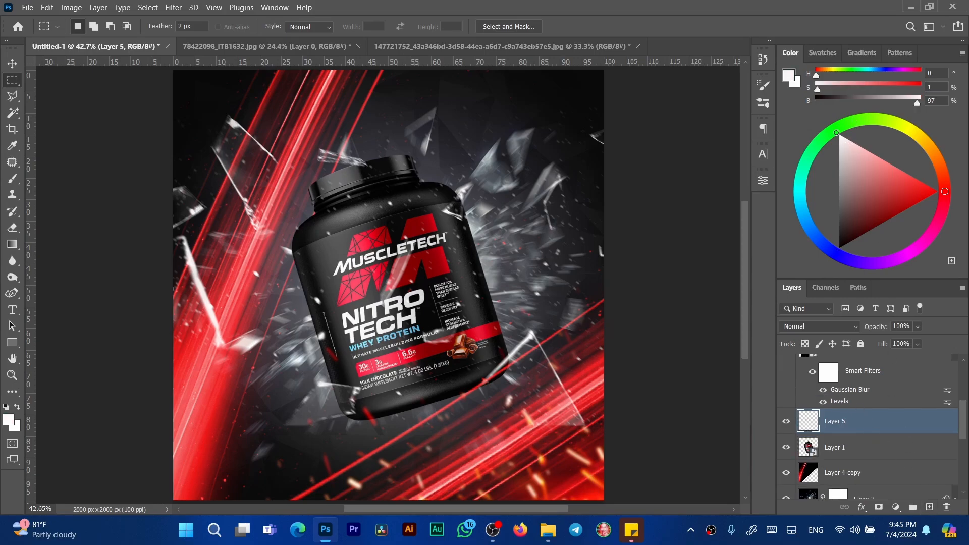
left_click(839, 136)
key("b")
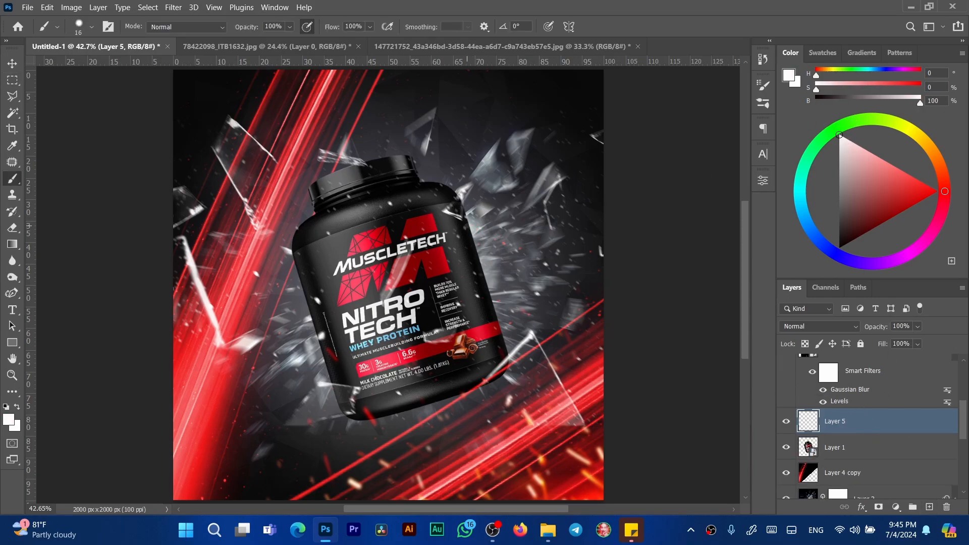
left_click(387, 26)
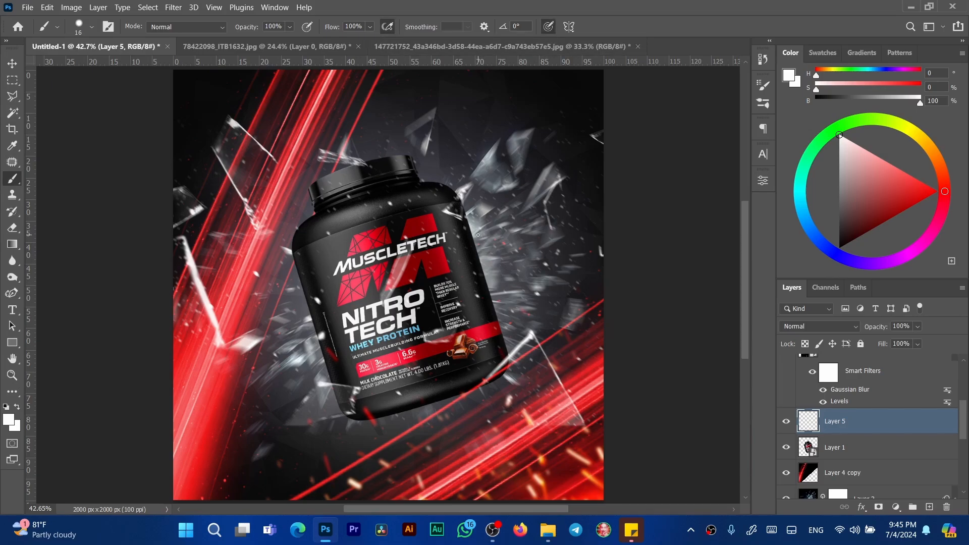
Step: Sketch white circles on the jar's left and right edges, with arrows pointing at the left one from the streaks
mouse_move(479, 236)
left_mouse_down()
mouse_move(496, 246)
mouse_move(477, 228)
left_mouse_up()
left_click_drag(299, 305, 301, 299)
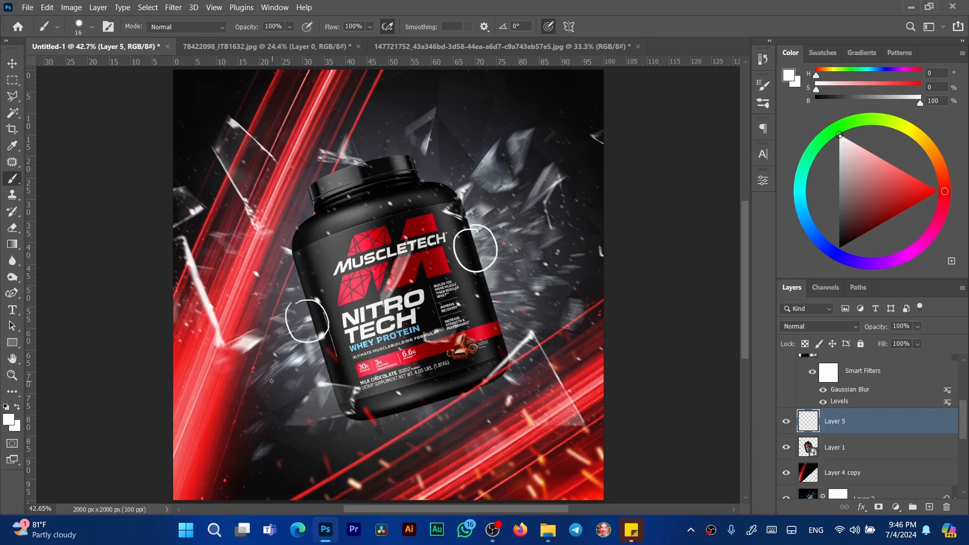
left_click_drag(271, 381, 299, 346)
mouse_move(237, 358)
left_mouse_down()
mouse_move(234, 347)
mouse_move(286, 332)
left_mouse_up()
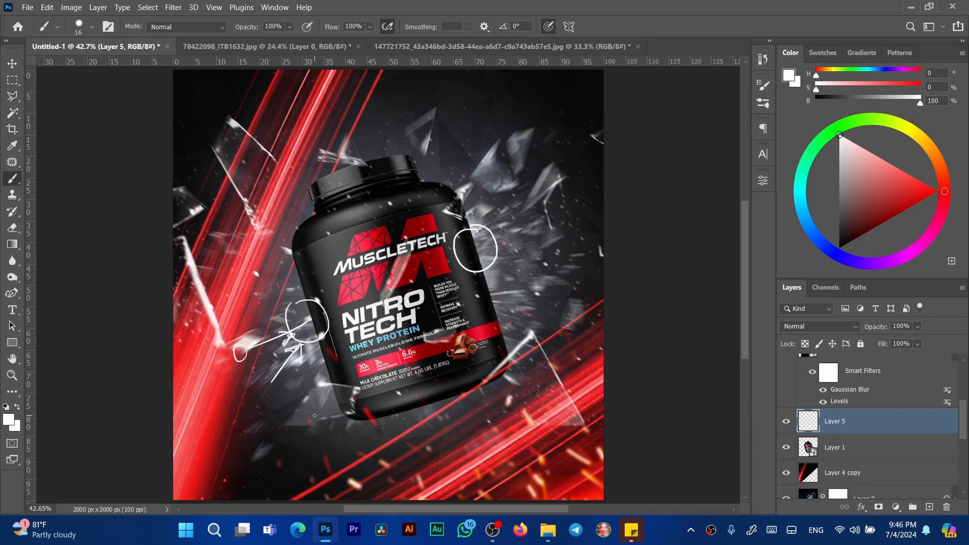
Step: Undo the last white strokes, sketch light sources and arrows in pure red around the jar, and hide the sketch layer
mouse_move(281, 412)
left_mouse_down()
mouse_move(265, 434)
mouse_move(290, 454)
left_mouse_up()
key("ctrl+z")
key("ctrl+z")
left_click(937, 191)
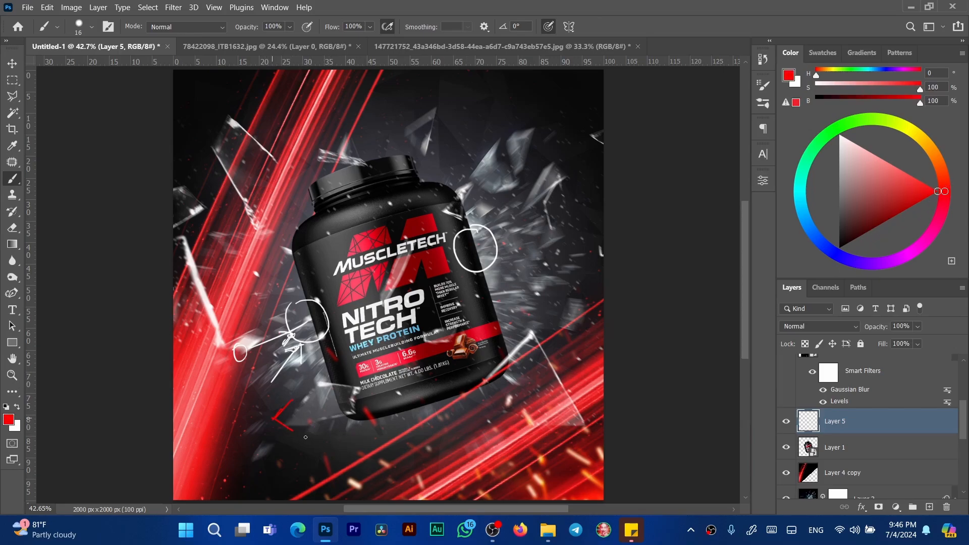
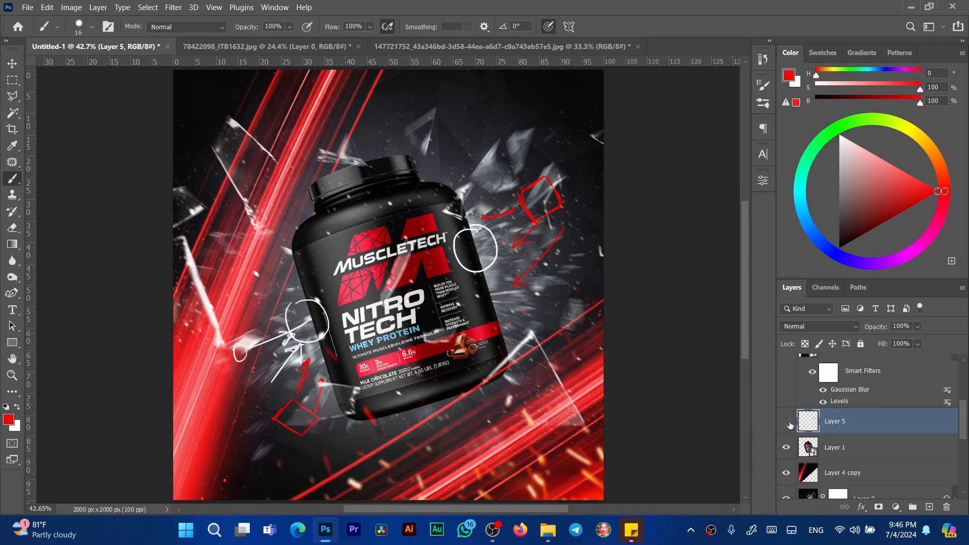
left_click(786, 422)
Step: Add a Curves adjustment above the jar layer and clip it to the jar
left_click(809, 448)
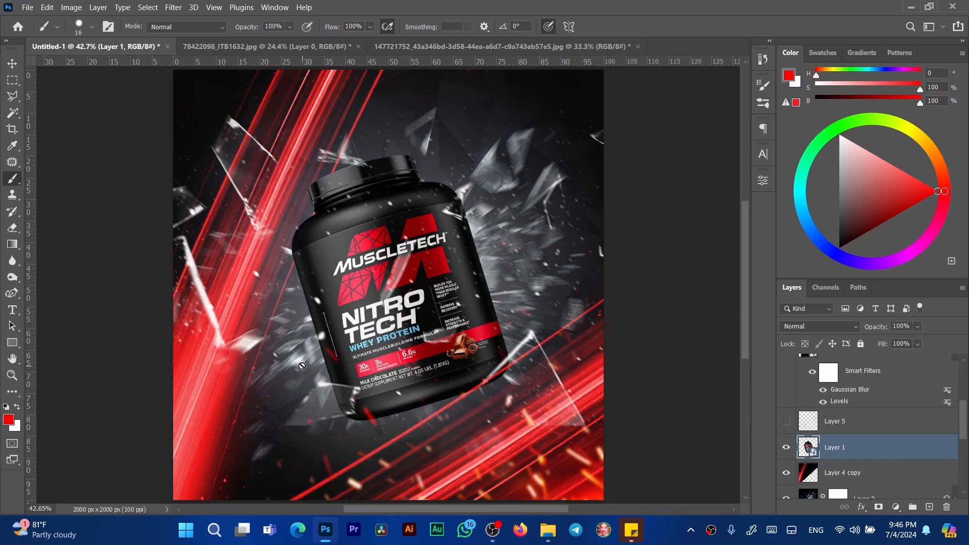
left_click(896, 507)
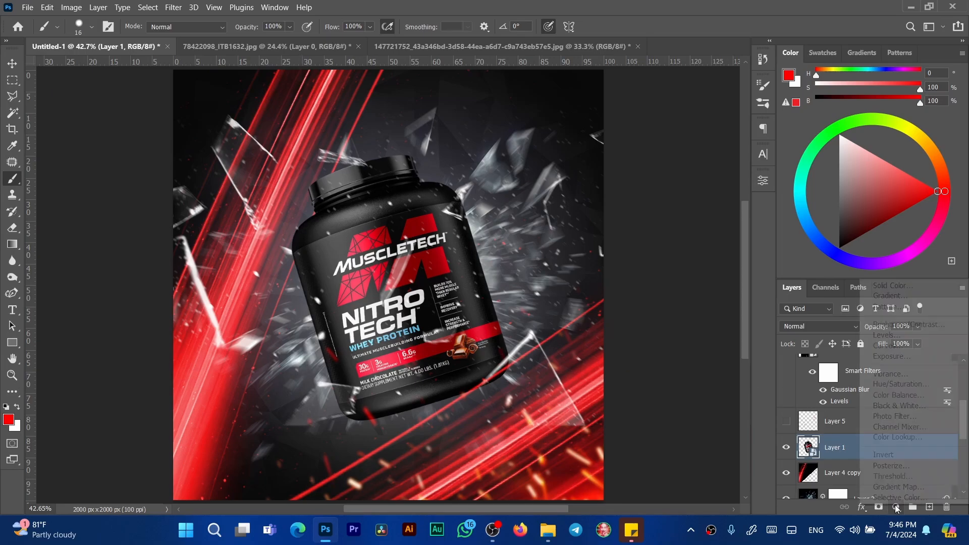
left_click(890, 346)
left_click(655, 445)
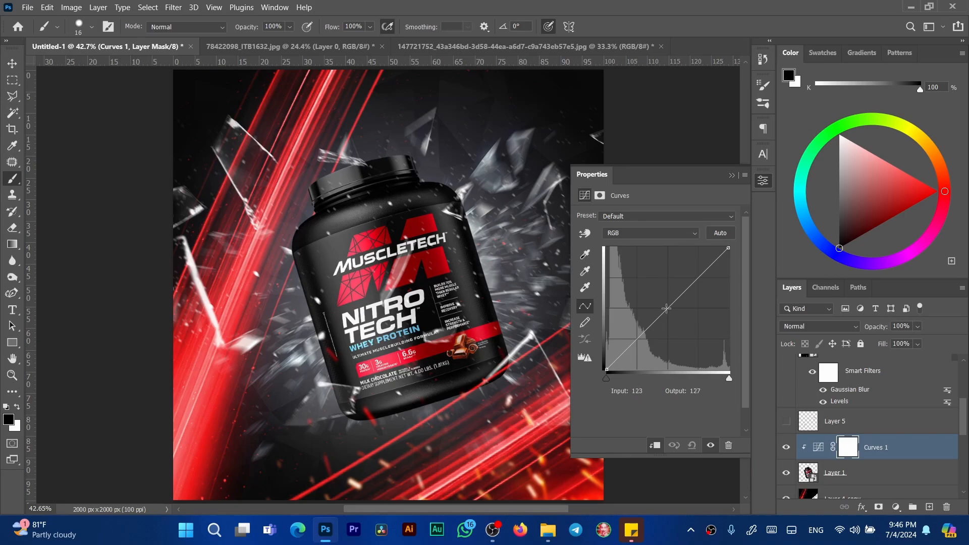
Step: Raise the Red channel curve of the jar's adjustment to about input 72, output 220
left_click(640, 233)
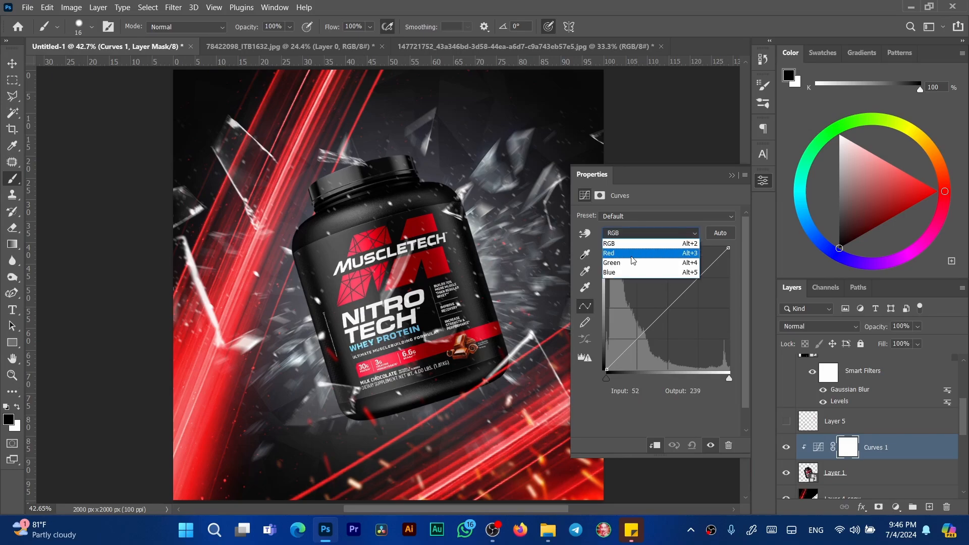
left_click(635, 244)
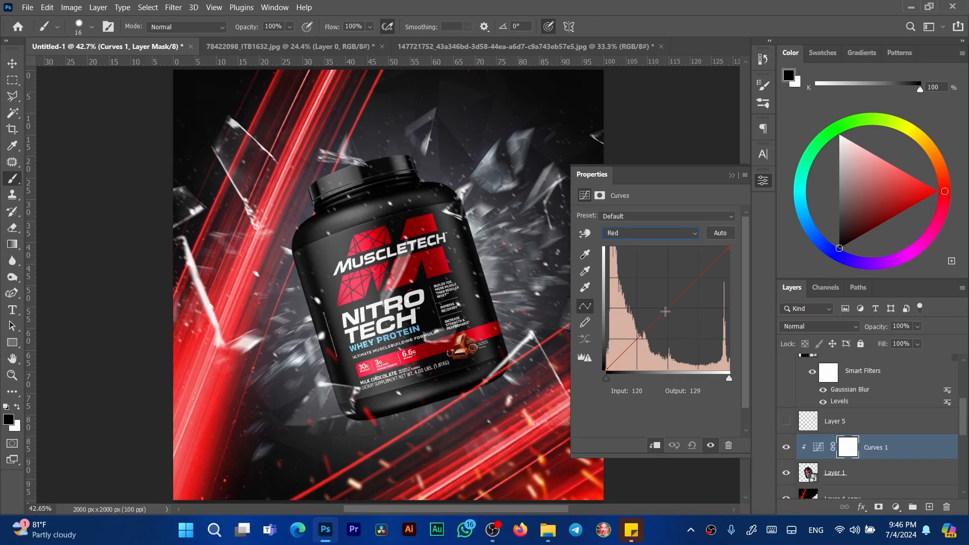
left_click_drag(662, 309, 640, 264)
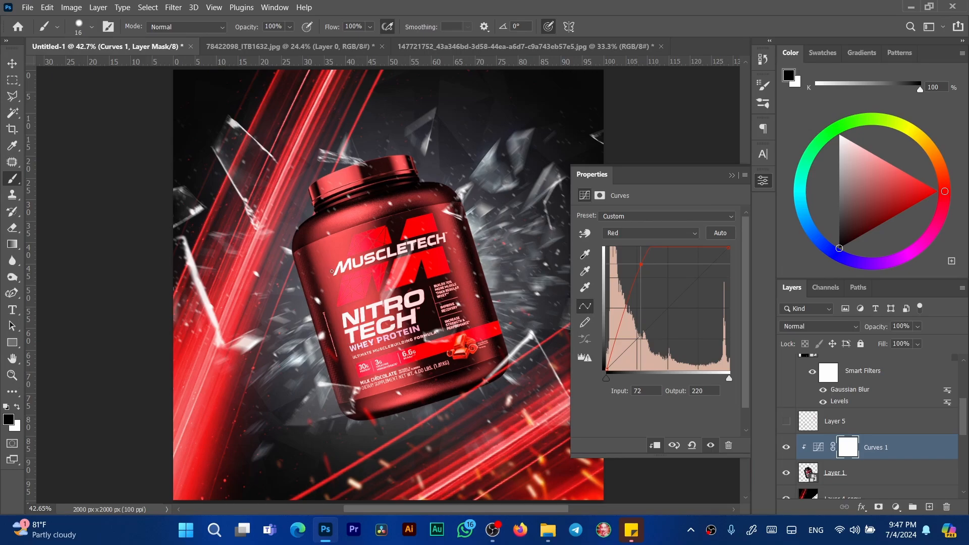
Step: Add a midpoint to the Blue curve at input 133, output 135, and lower the Red curve point to about output 212
left_click(632, 235)
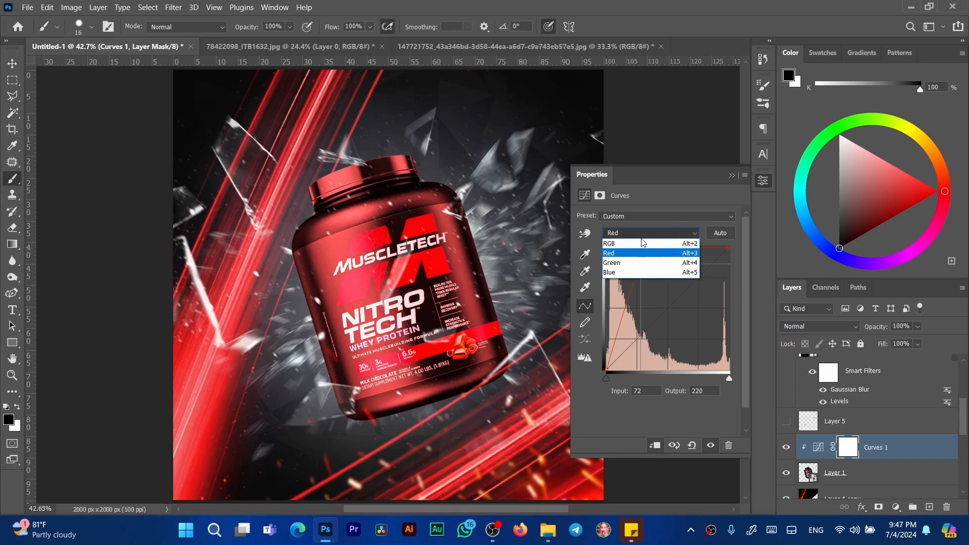
left_click(632, 272)
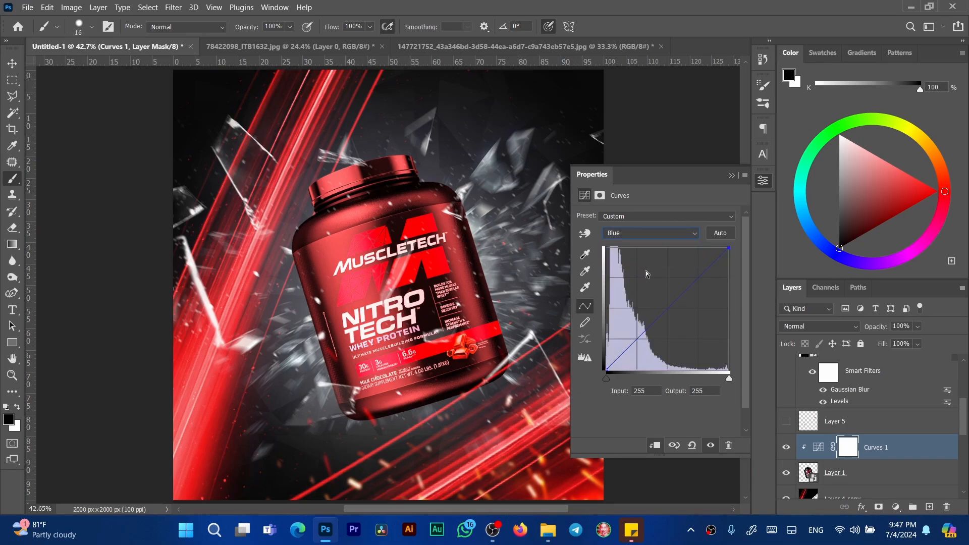
mouse_move(670, 303)
left_mouse_down()
mouse_move(676, 311)
mouse_move(671, 305)
left_mouse_up()
left_click(655, 233)
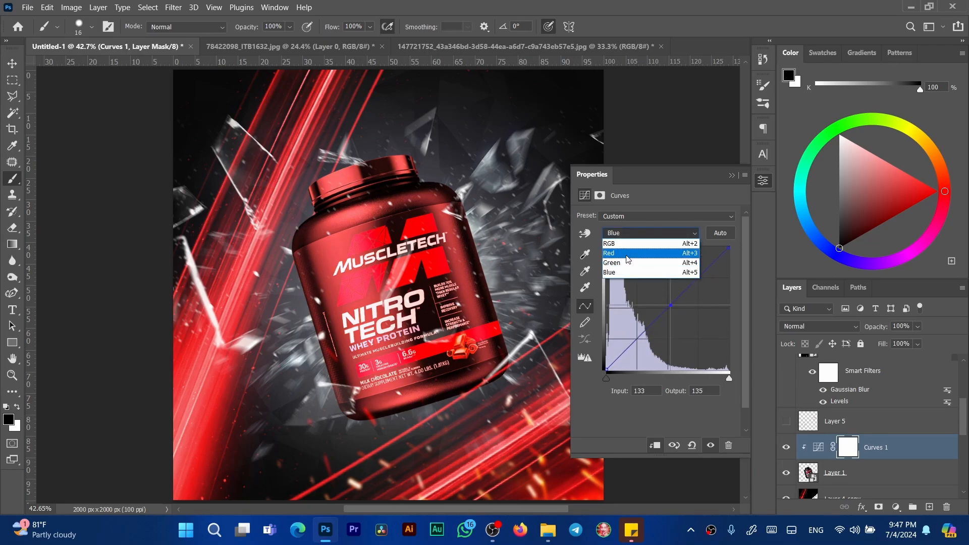
left_click(643, 247)
left_click_drag(645, 272, 640, 268)
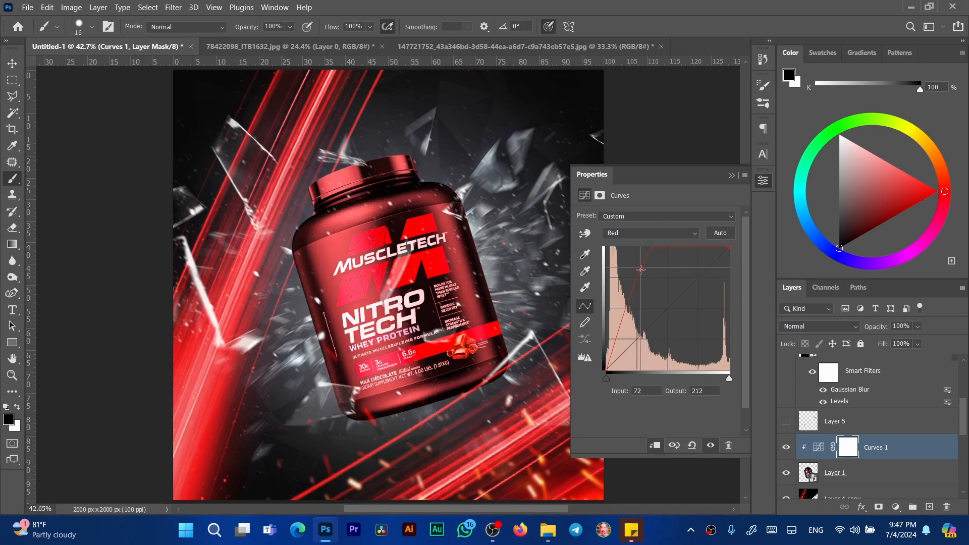
Step: Try raising the Blue curve to input 117, output 156, and recheck the Red channel curve
left_click(650, 232)
left_click(644, 269)
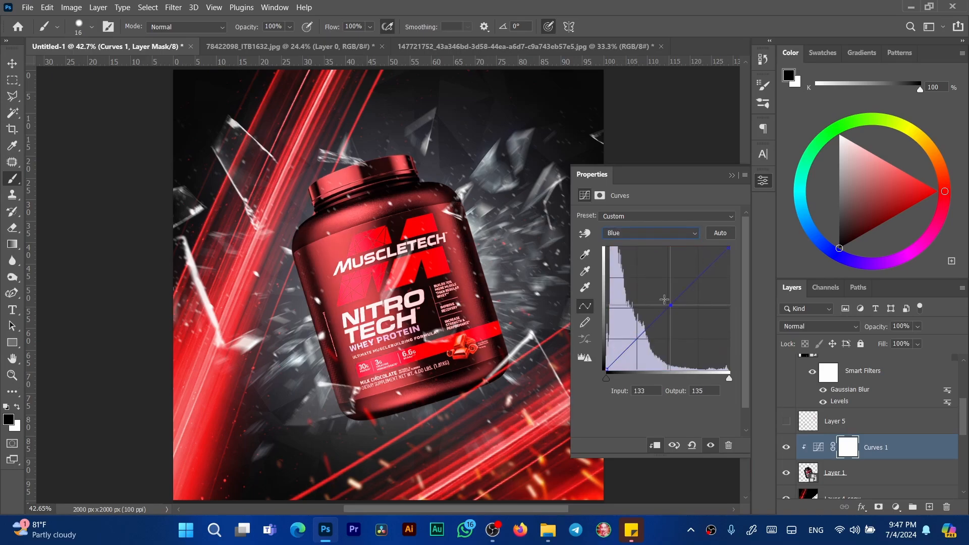
left_click_drag(671, 305, 665, 295)
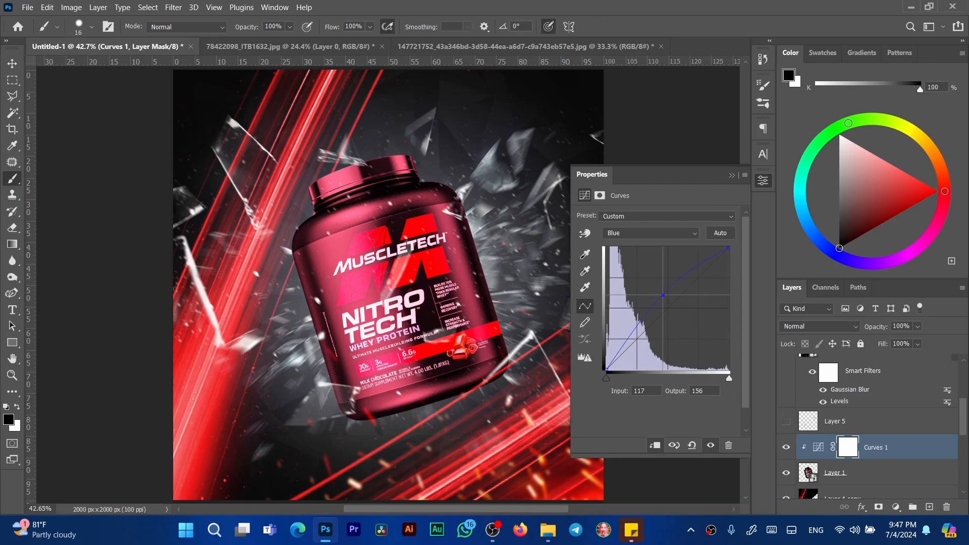
left_click(649, 238)
left_click(637, 253)
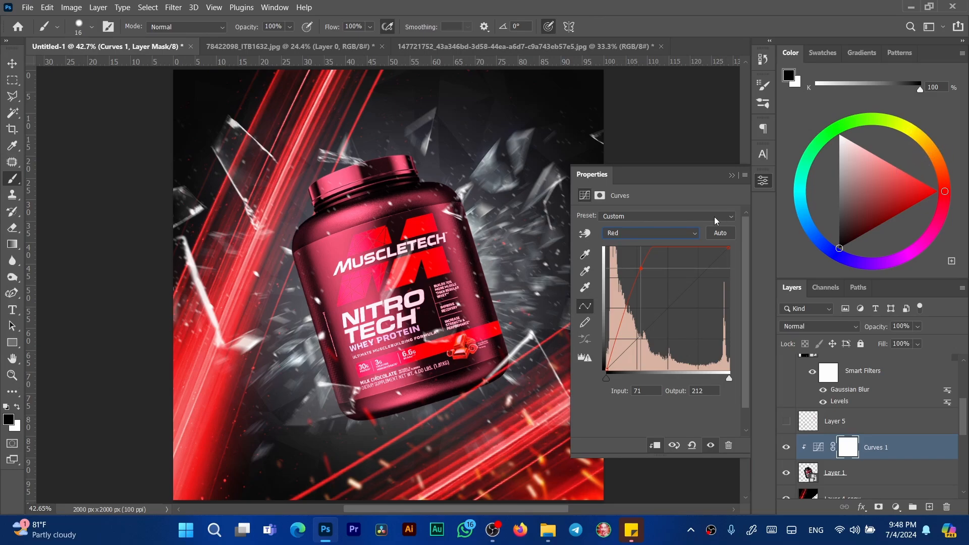
Step: Lower the Blue curve to input 139, output 114, and close the adjustment's settings
left_click(651, 232)
left_click(631, 273)
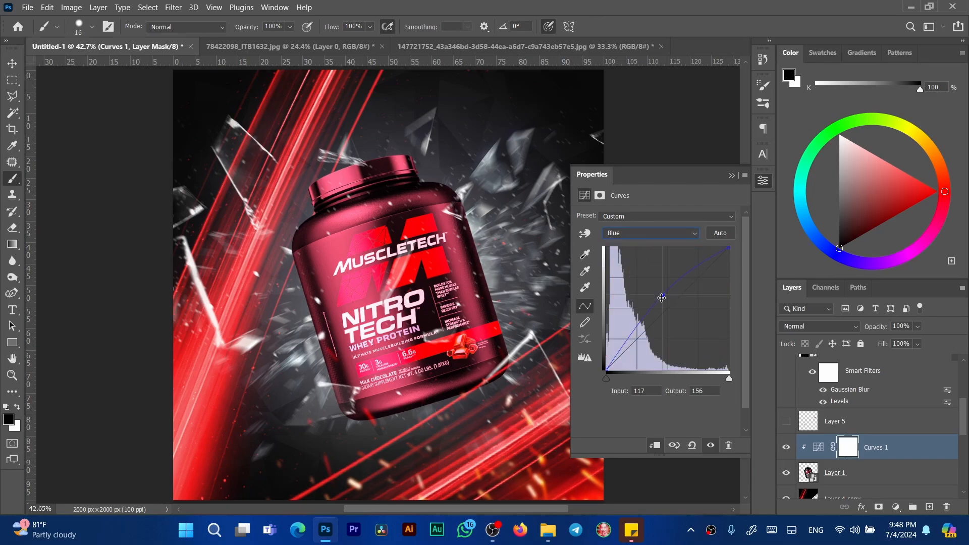
left_click(663, 295)
left_click_drag(669, 301, 673, 315)
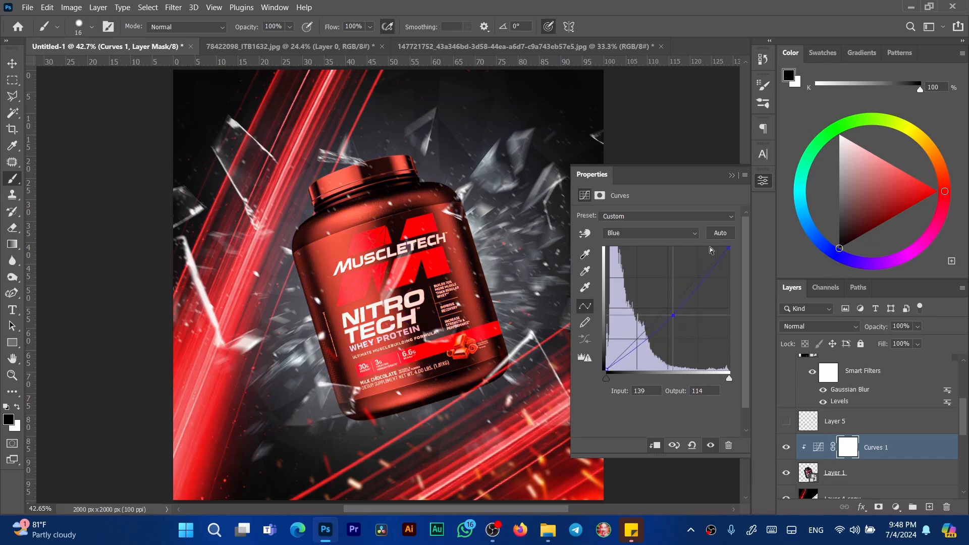
left_click(731, 175)
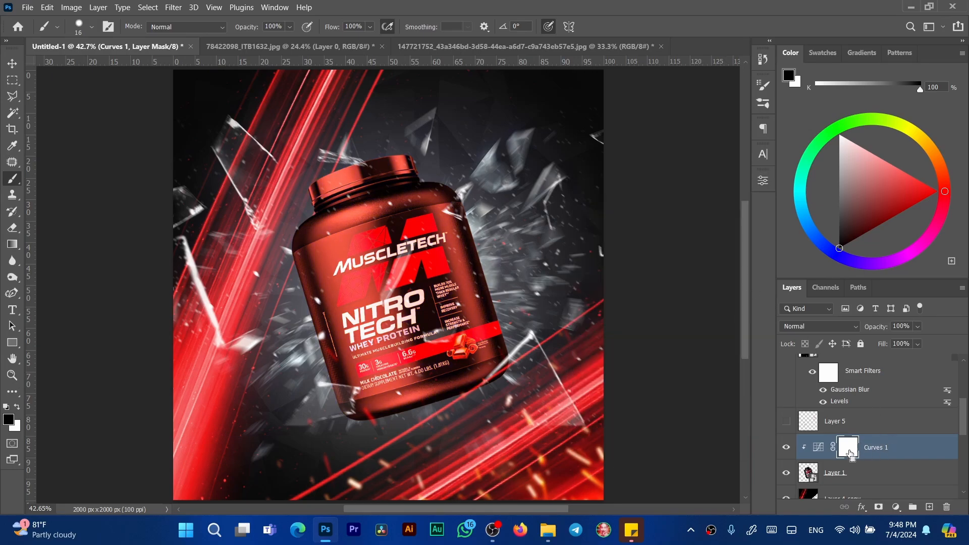
Step: Invert the Curves mask to black and prepare a larger soft white brush at 83% opacity
key("ctrl+i")
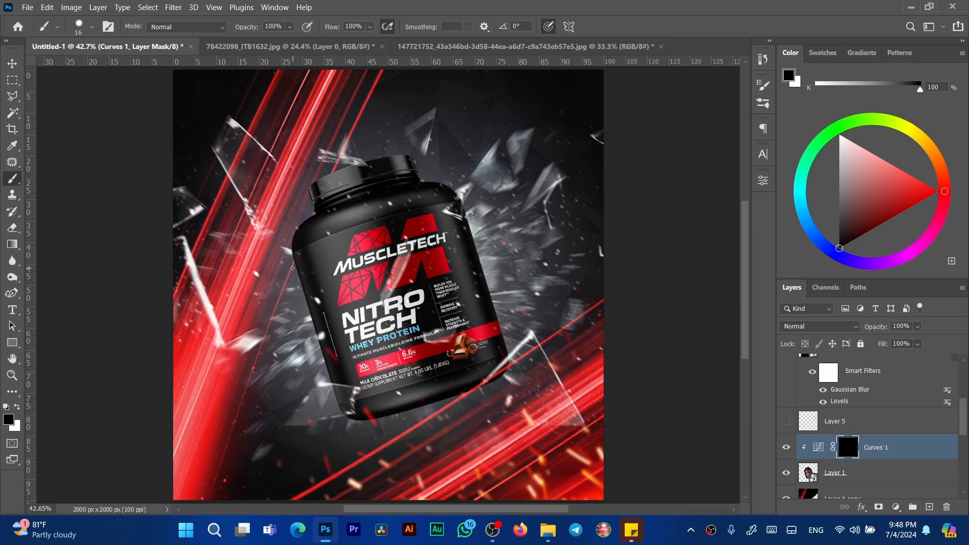
mouse_move(292, 268)
left_mouse_down()
mouse_move(324, 268)
mouse_move(297, 260)
left_mouse_up()
left_click(391, 25)
left_click_drag(248, 30, 240, 30)
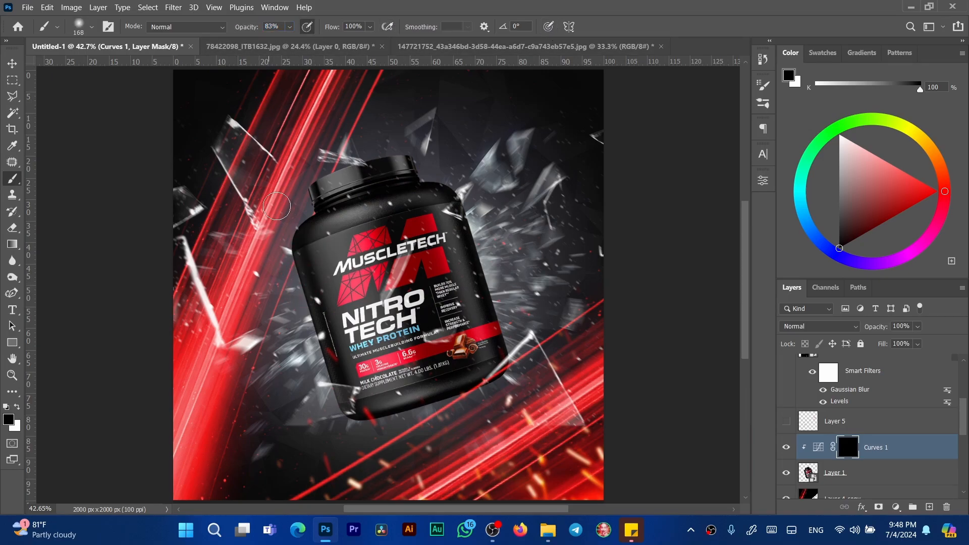
key("x")
Step: Paint white on the Curves mask along the jar's left side and the left part of its lid to reveal red light
mouse_move(328, 406)
left_mouse_down()
mouse_move(311, 300)
mouse_move(334, 417)
left_mouse_up()
right_click(292, 323, "alt")
mouse_move(319, 238)
left_mouse_down()
mouse_move(349, 451)
mouse_move(331, 272)
left_mouse_up()
right_click(332, 271, "alt")
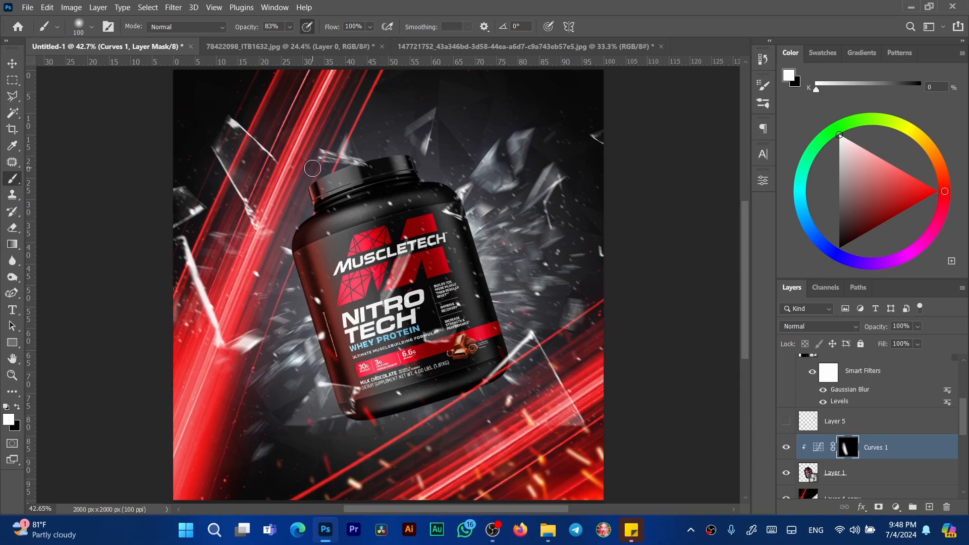
right_click(328, 187, "alt")
left_click(329, 185)
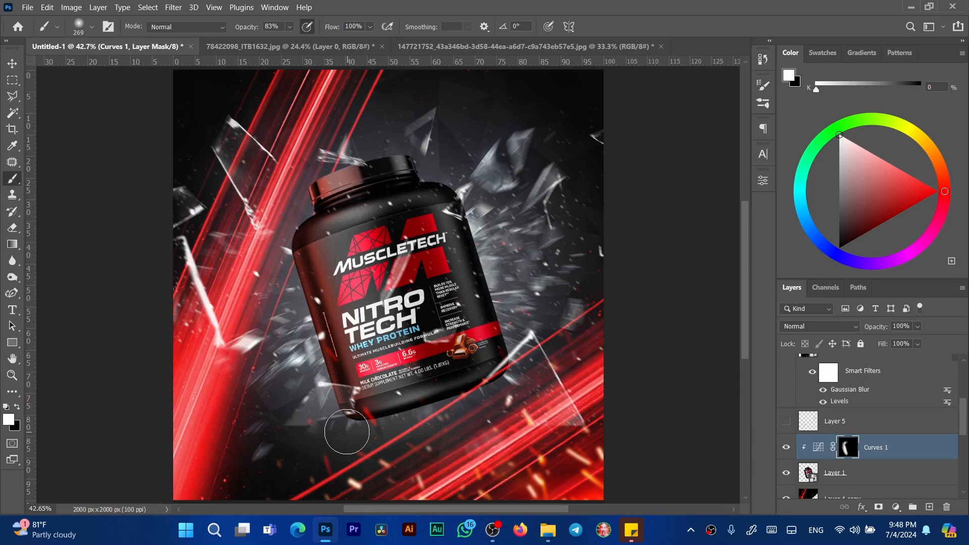
Step: Refine the red light on the jar's left side by resizing the soft brush and painting the mask with white and black
right_click(303, 297, "alt")
right_click(292, 328, "alt")
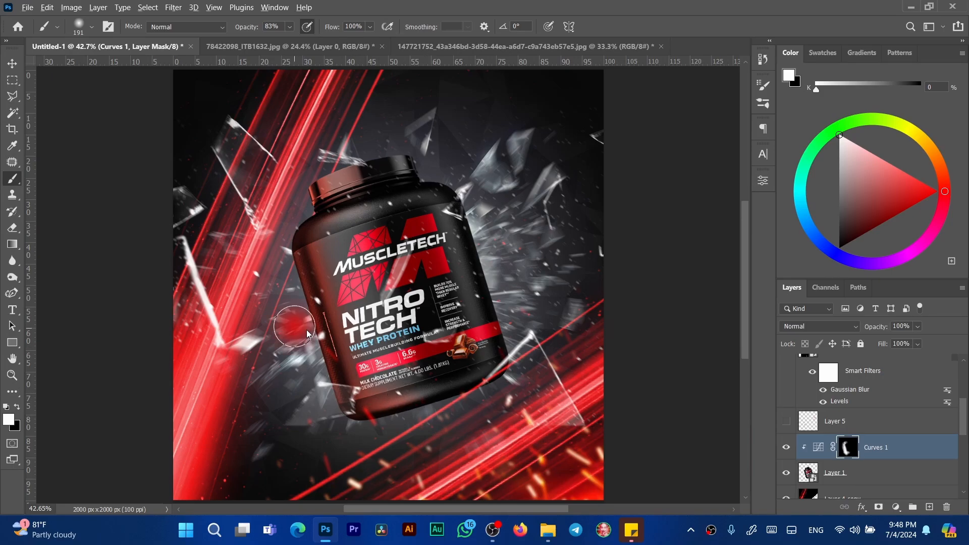
right_click(309, 292, "alt")
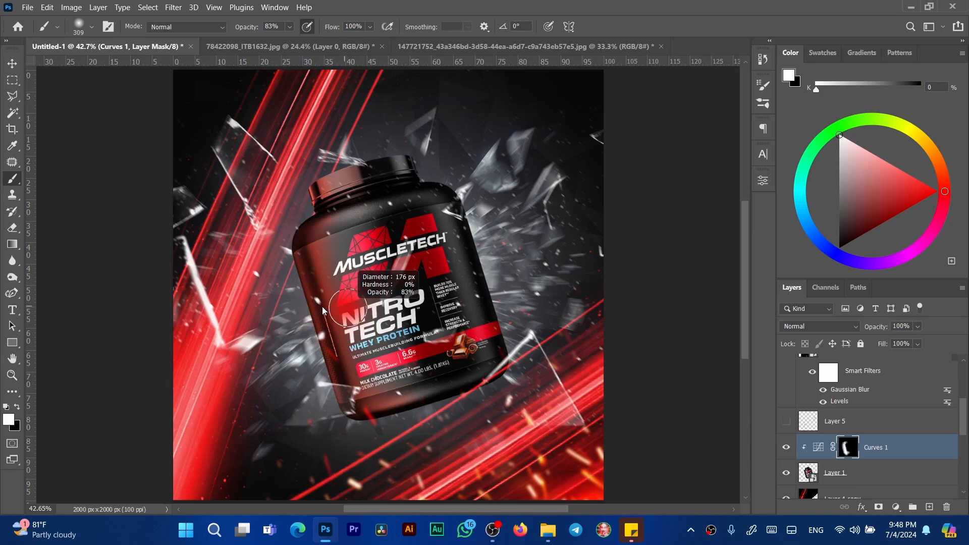
key("x")
right_click(340, 261, "alt")
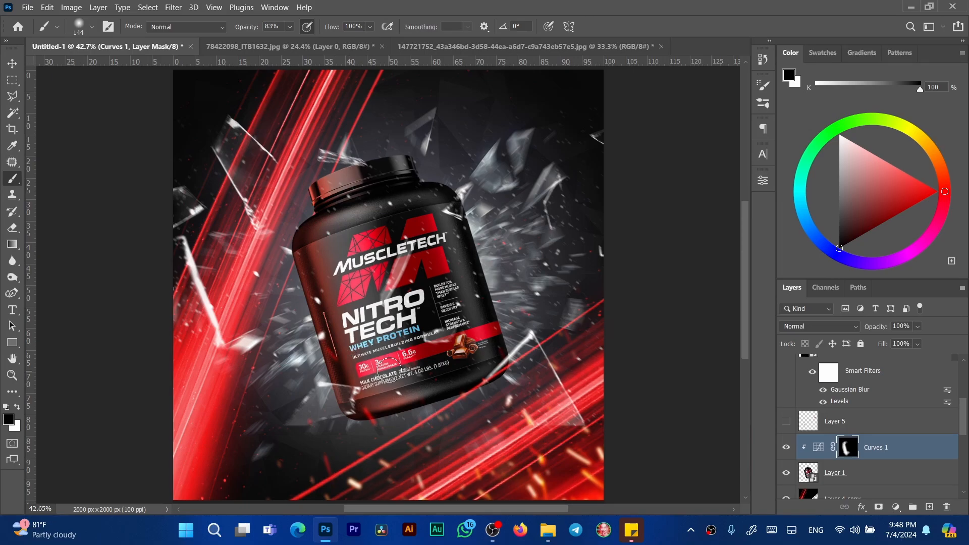
right_click(381, 271, "alt")
Step: Check the hidden lighting sketch, and add a pure red Solid Color fill layer above the jar's Curves adjustment
left_click(786, 423)
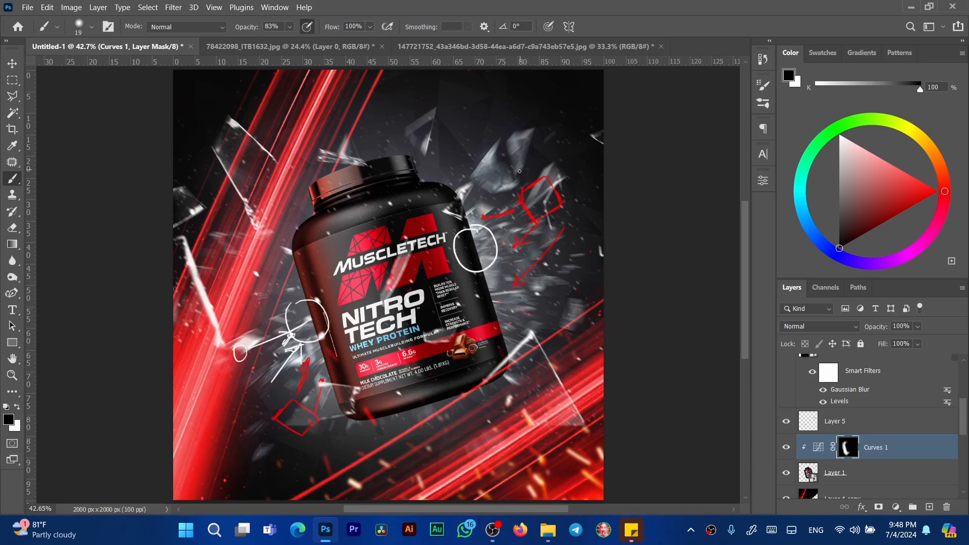
left_click(787, 422)
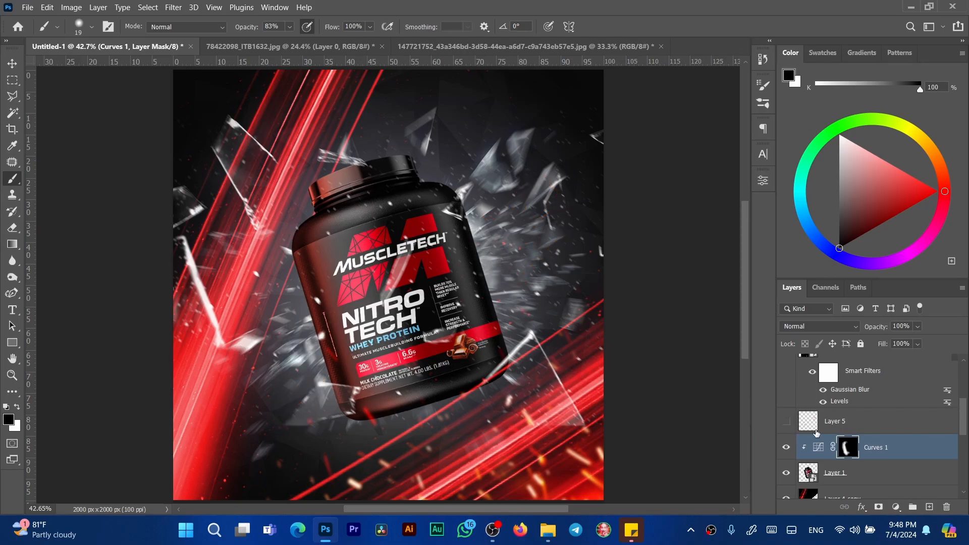
left_click(895, 506)
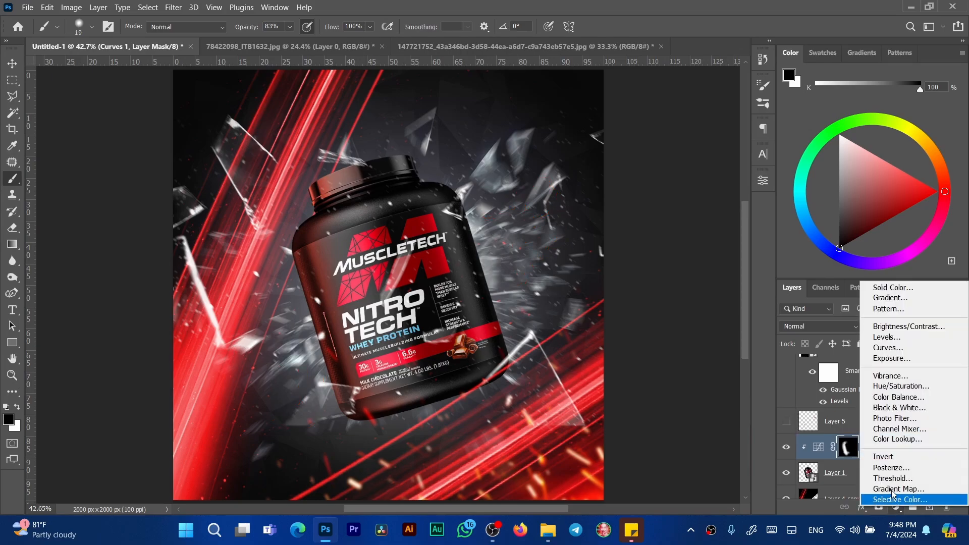
left_click(883, 288)
left_click(921, 180)
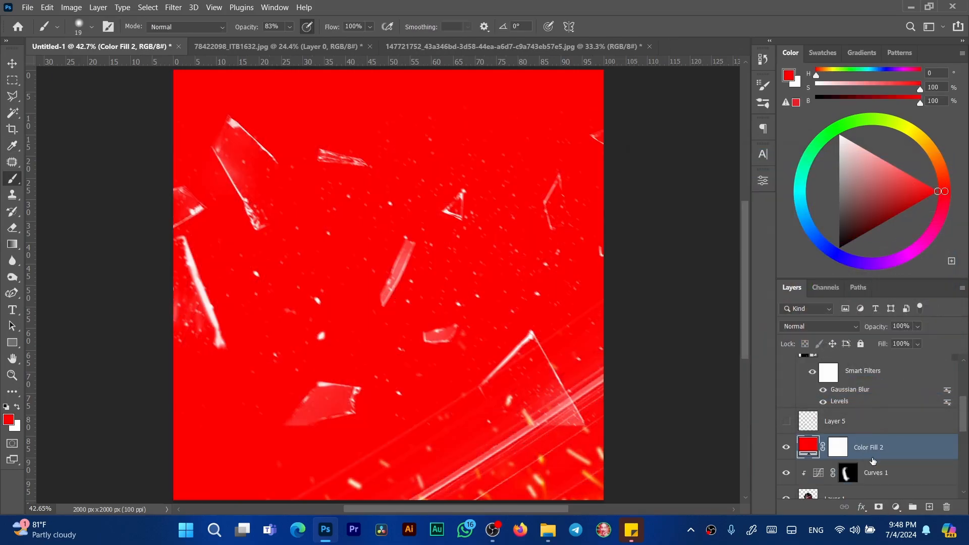
Step: Clip the red Color Fill 2 layer to the supplement jar and set its blend mode to Linear Dodge (Add)
left_click(818, 457, "alt")
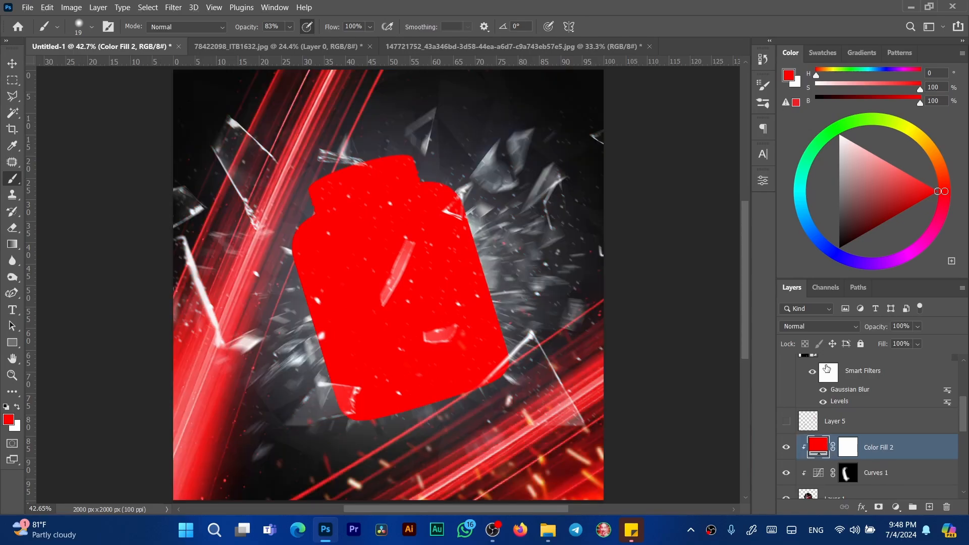
left_click(827, 326)
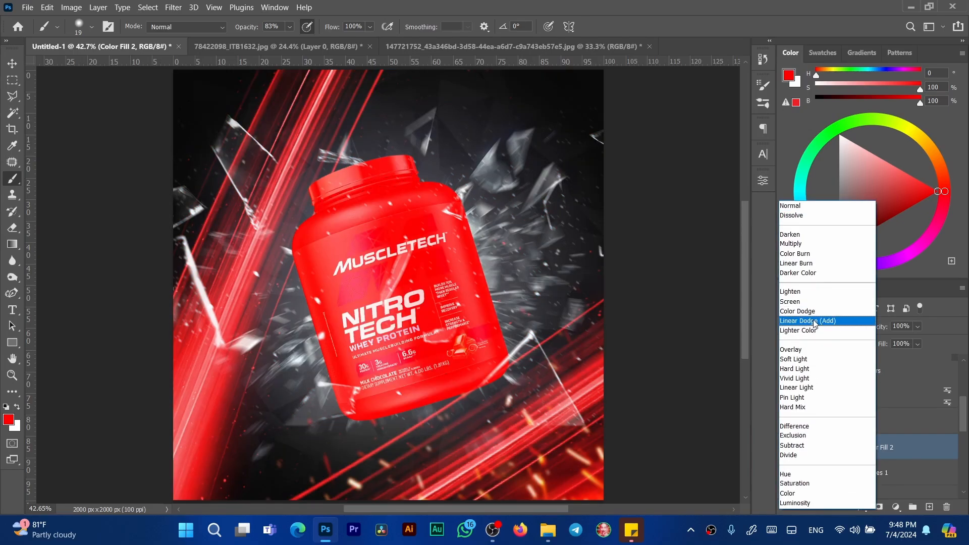
left_click(814, 321)
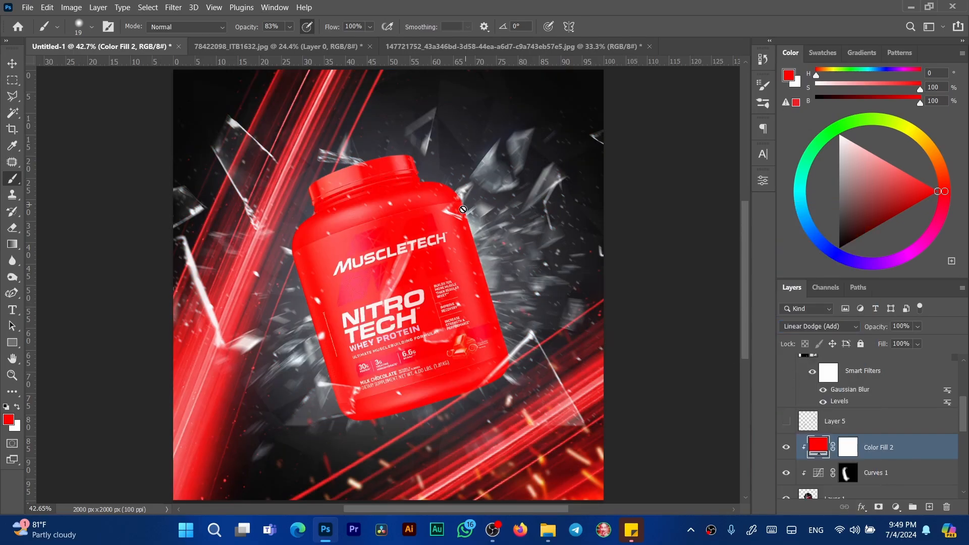
Step: Darken the Color Fill 2 colour to a deep, saturated red
double_click(815, 447)
left_click_drag(791, 189, 792, 249)
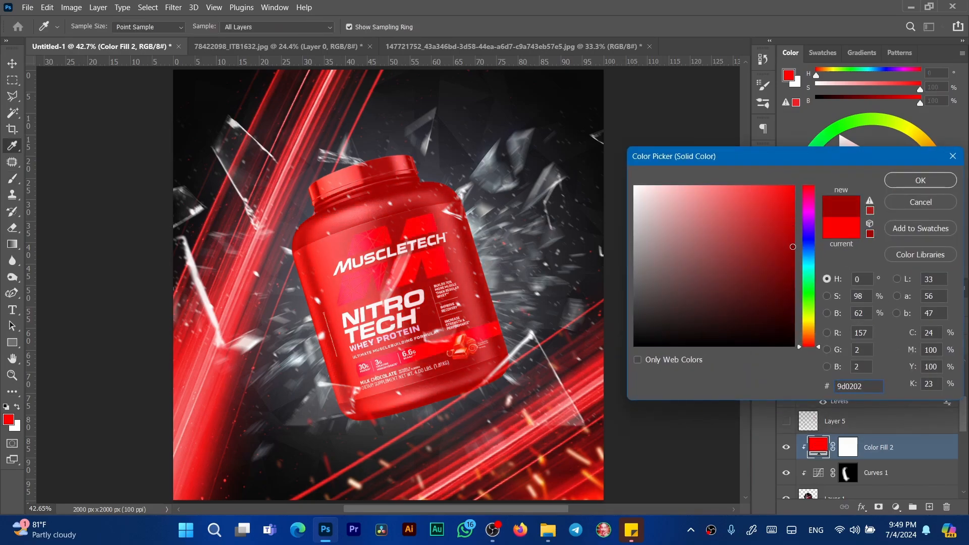
left_click_drag(794, 256, 794, 259)
key("Return")
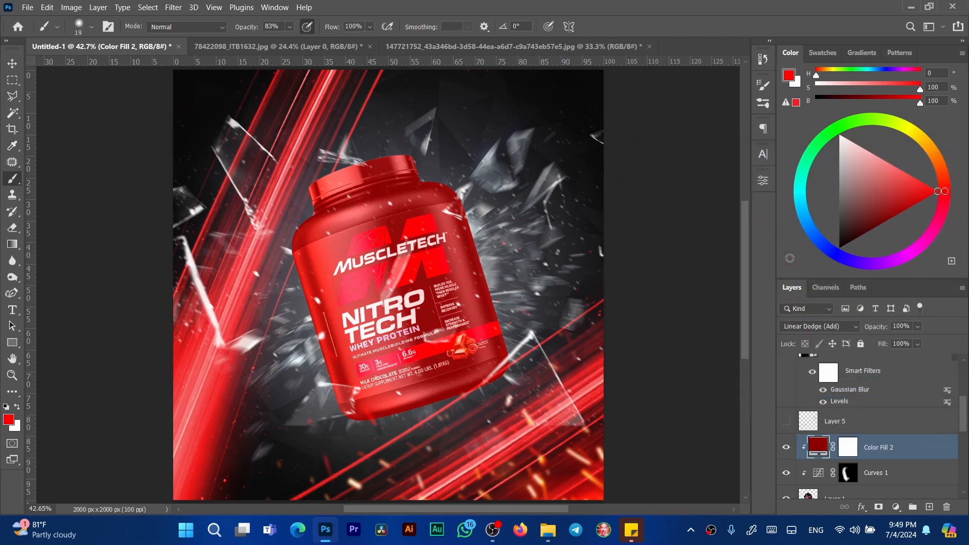
Step: Invert the Color Fill 2 mask to black and paint white along the jar's right edge and cap to add a red rim light
left_click(847, 446)
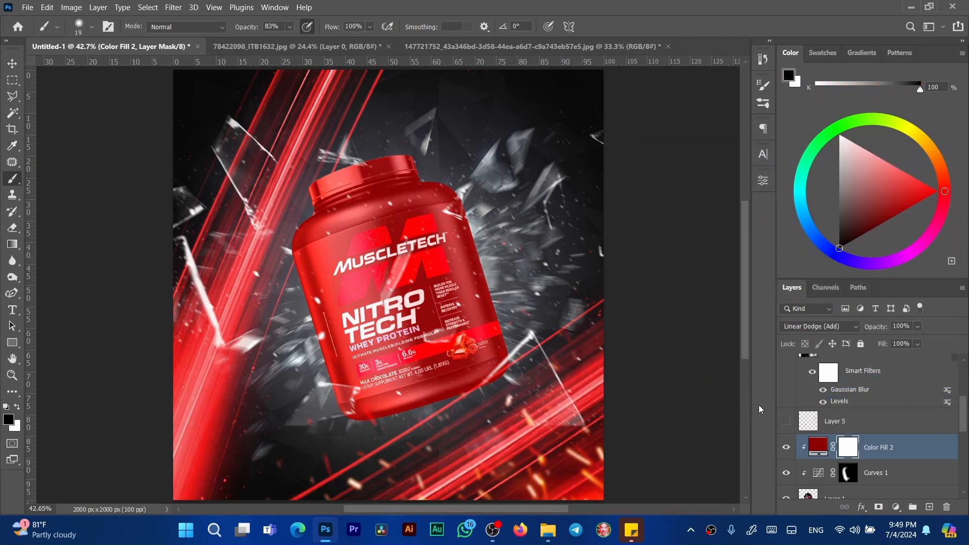
key("ctrl+i")
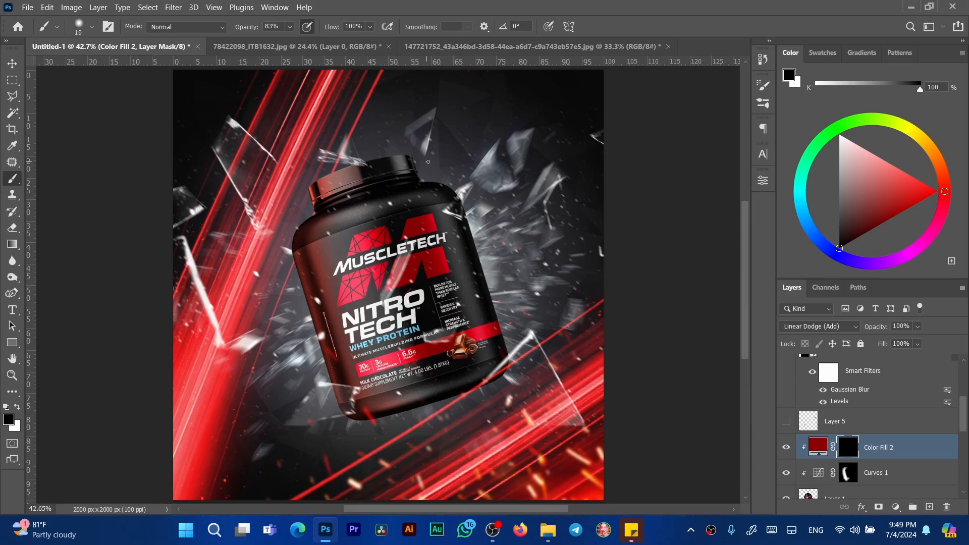
scroll(468, 179, "up", 5)
key("x")
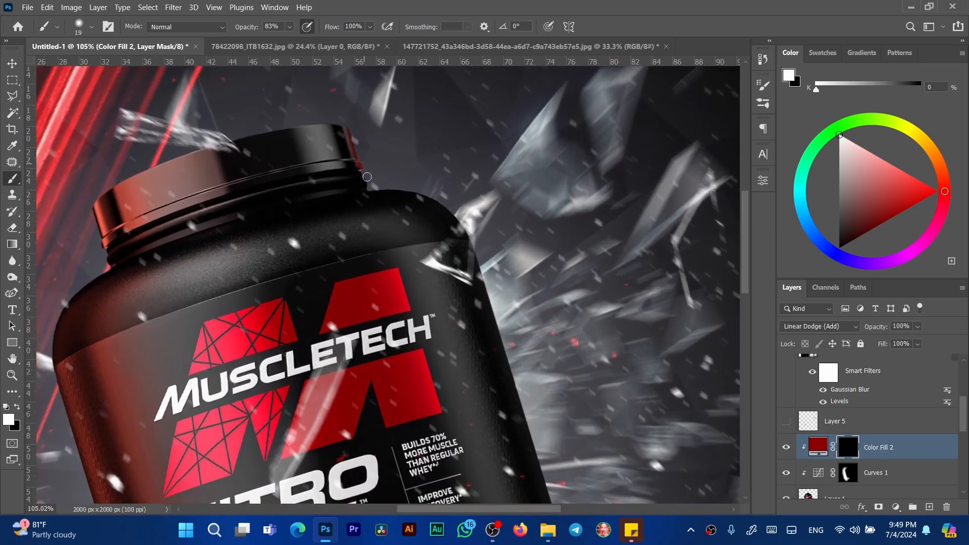
right_click(395, 178, "alt")
mouse_move(374, 185)
left_mouse_down()
mouse_move(466, 199)
mouse_move(379, 188)
mouse_move(481, 213)
mouse_move(388, 183)
mouse_move(487, 242)
left_mouse_up()
left_click_drag(409, 178, 475, 264)
left_click_drag(451, 201, 505, 326)
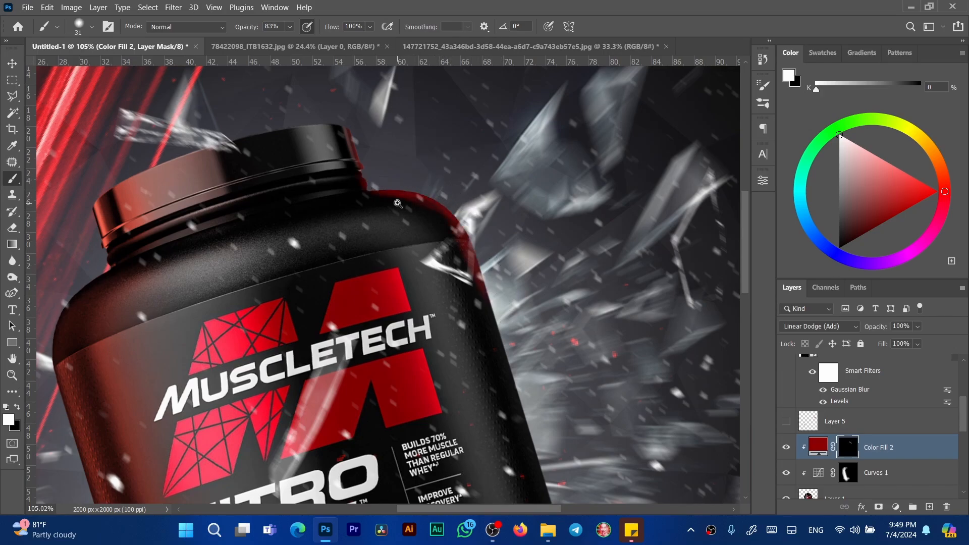
scroll(398, 203, "down", 5)
right_click(438, 230, "alt")
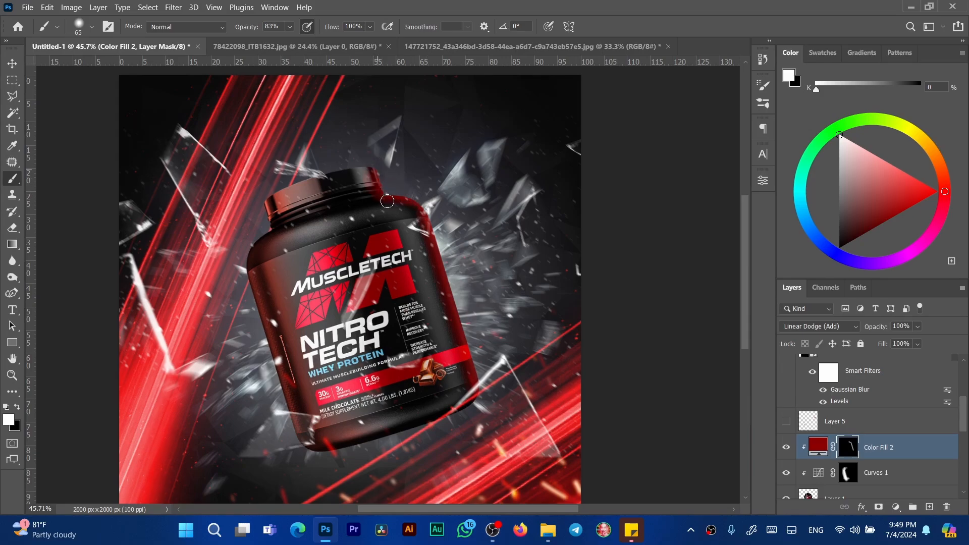
Step: Paint black on the Color Fill 2 mask to trim the red glow on the right part of the cap and neck
key("x")
mouse_move(367, 192)
left_mouse_down()
mouse_move(415, 192)
mouse_move(376, 183)
left_mouse_up()
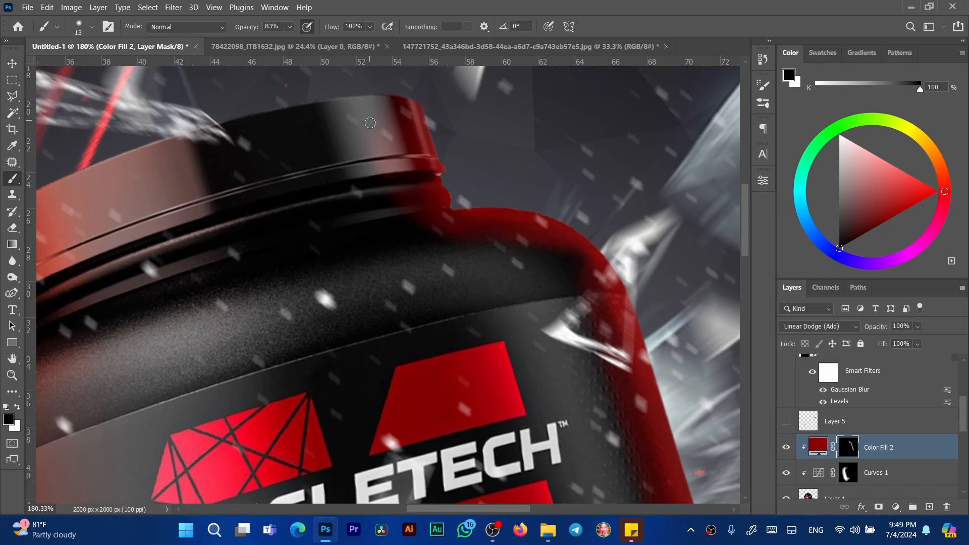
left_click_drag(381, 178, 386, 177)
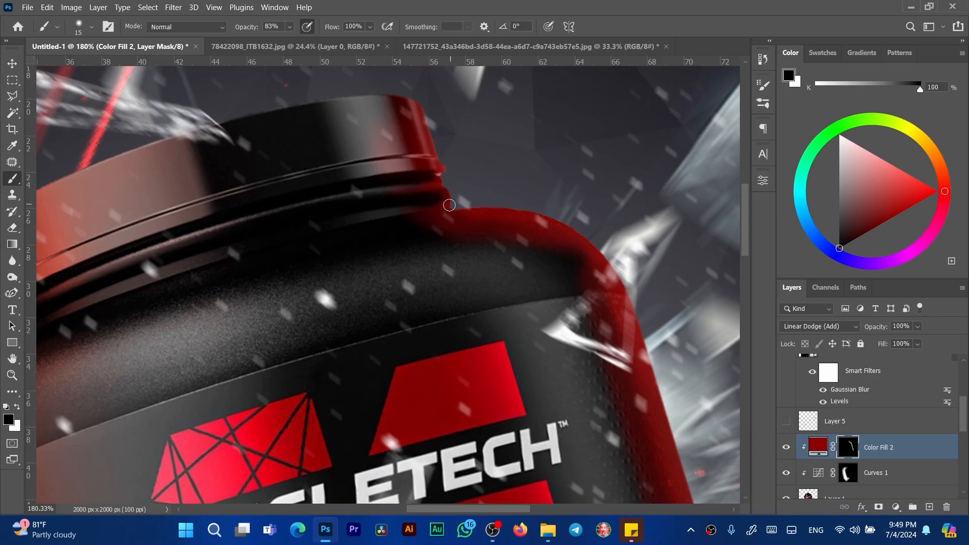
left_click_drag(409, 206, 419, 207)
left_click_drag(371, 131, 391, 131)
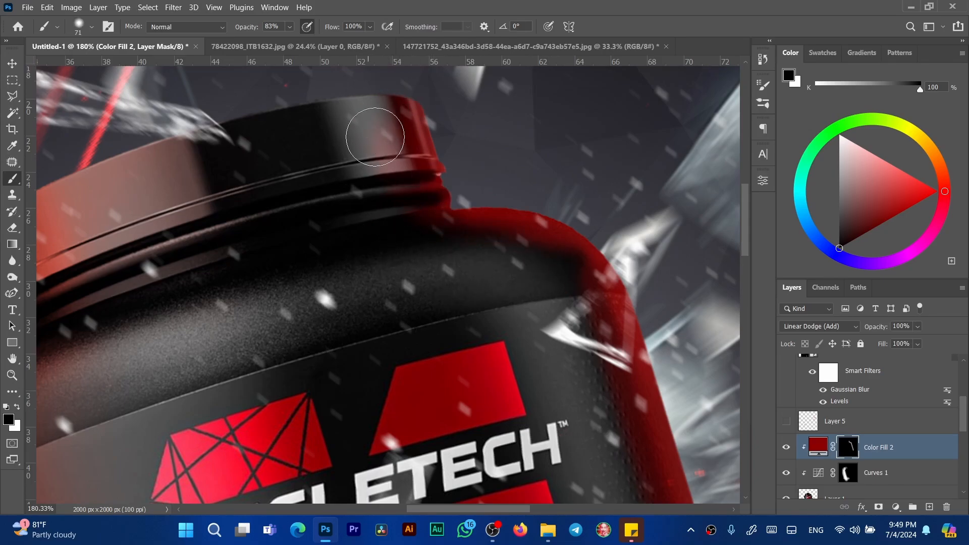
Step: Refine the Color Fill 2 mask over the jar's right shoulder to soften the inner edge of the red glow
left_click_drag(479, 276, 401, 152)
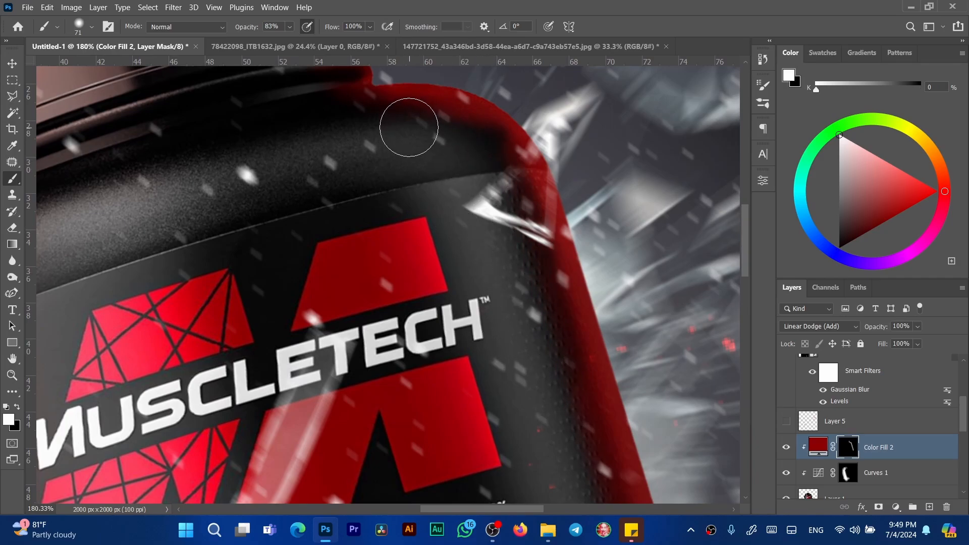
left_click_drag(426, 178, 421, 270)
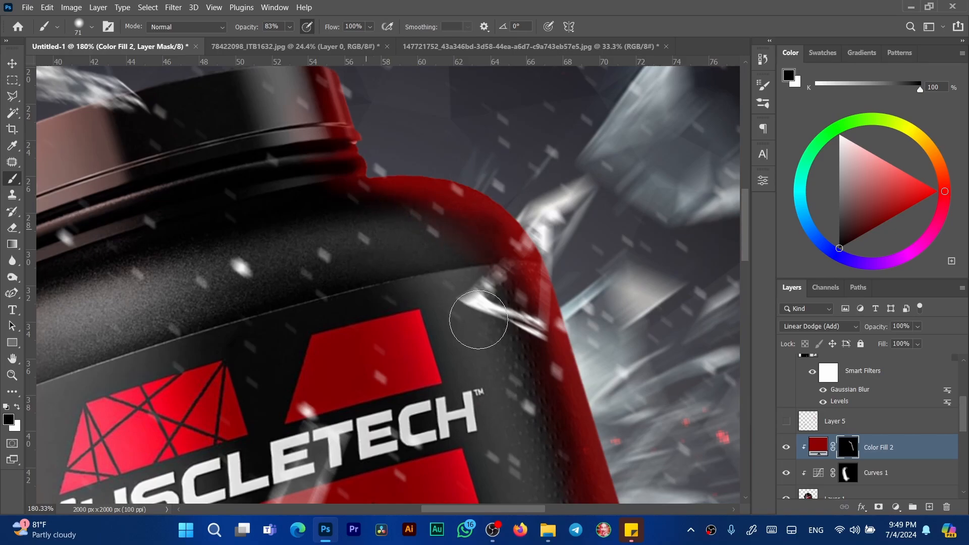
mouse_move(486, 263)
left_mouse_down()
mouse_move(416, 239)
mouse_move(473, 233)
left_mouse_up()
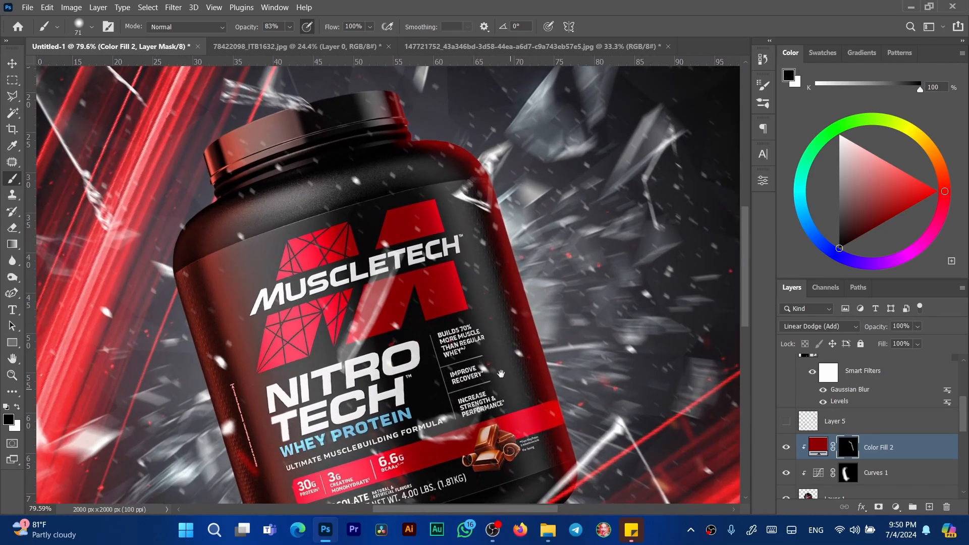
left_click_drag(501, 374, 540, 322)
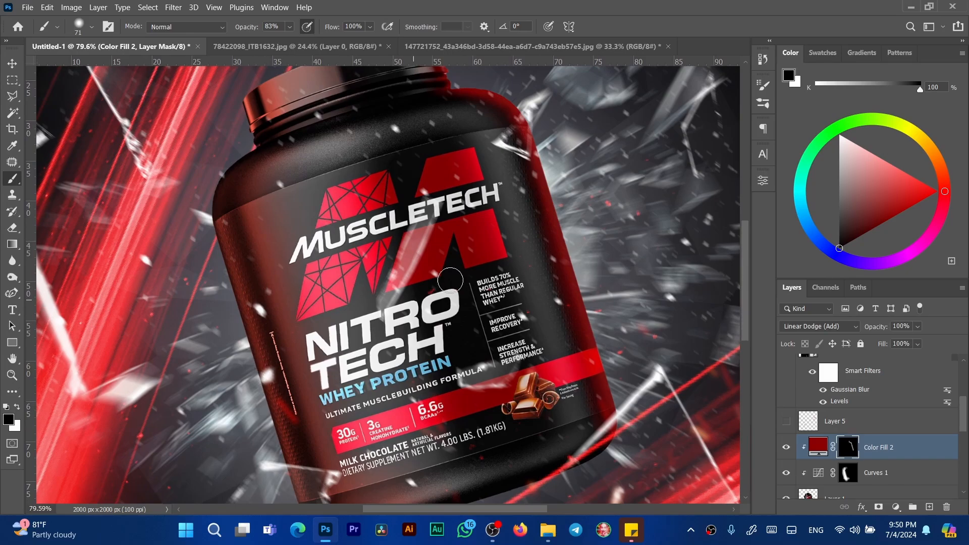
left_click_drag(475, 218, 443, 286)
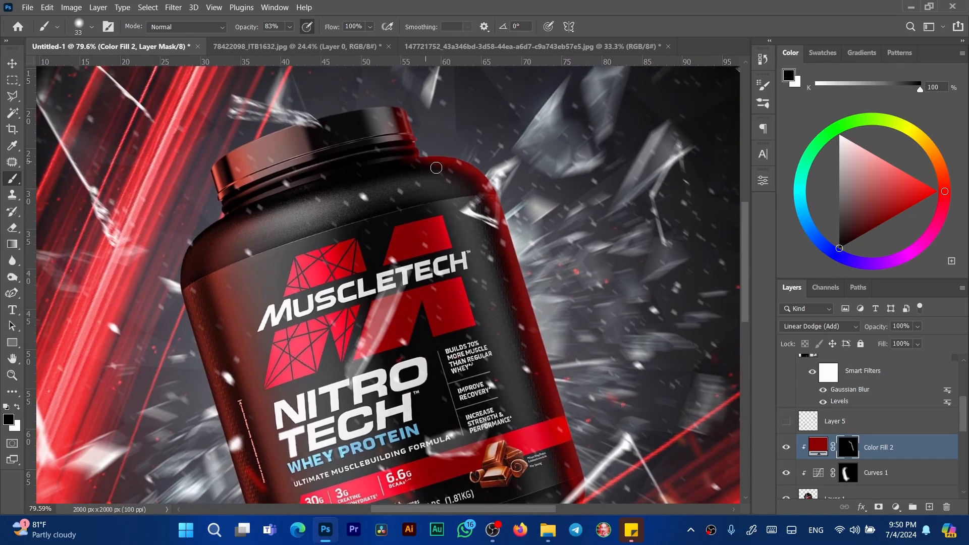
Step: Add a new empty layer above Color Fill 2 and clip it to the jar
left_click(929, 506)
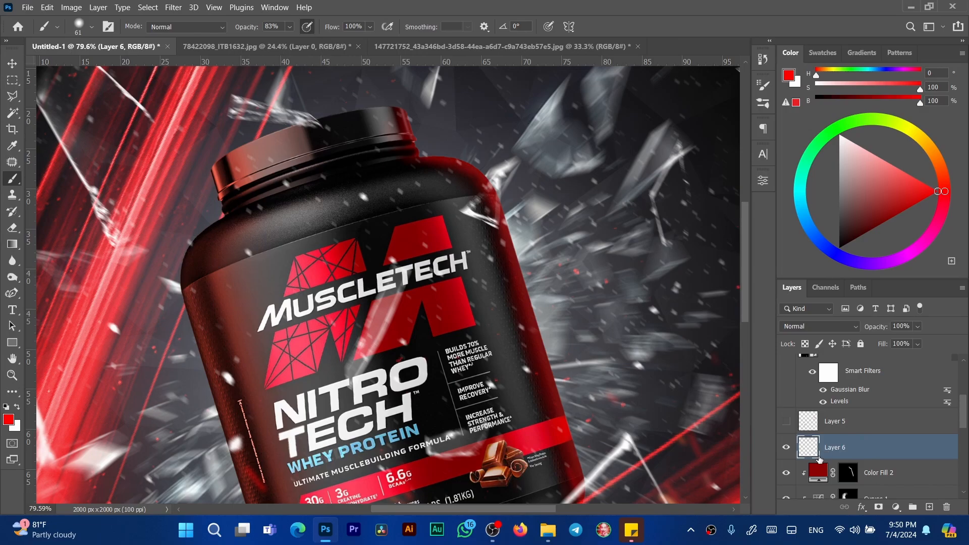
key("ctrl+0")
left_click(819, 459, "alt")
Step: Sample the red of the jar's right edge, lighten it to H 0, S 54, B 76, and reduce the brush size to 14
left_click_drag(439, 236, 495, 245)
left_click(539, 226, "alt")
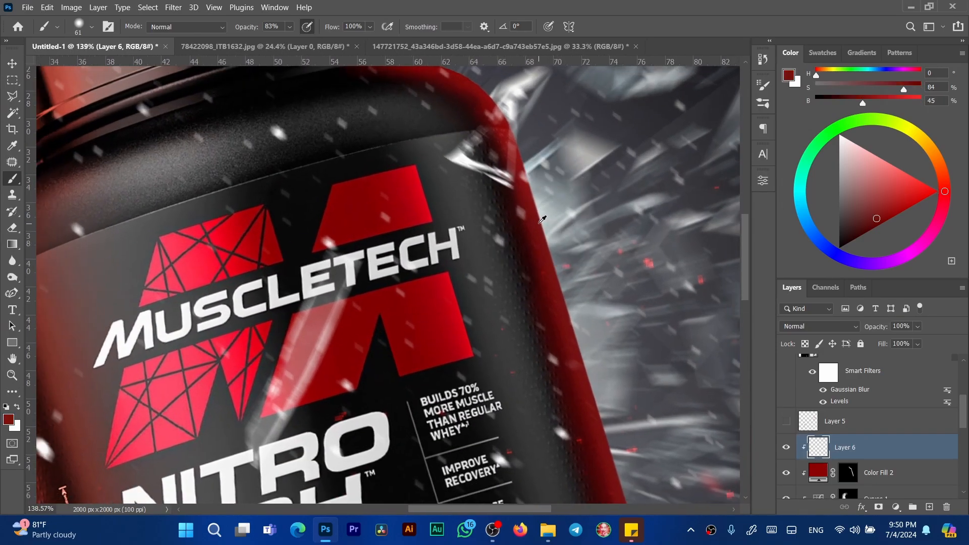
left_click_drag(877, 218, 879, 186)
left_click_drag(464, 158, 473, 288)
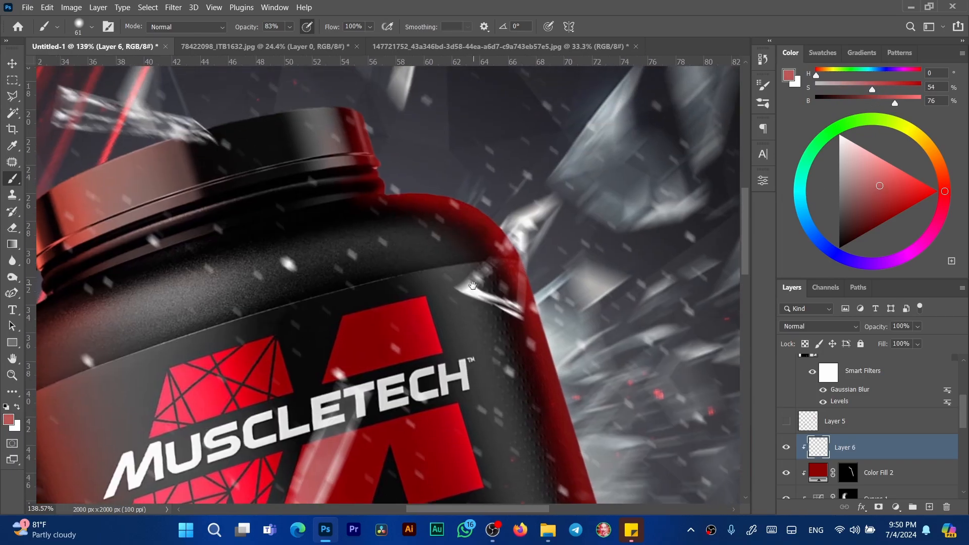
left_click_drag(373, 122, 352, 127, "alt")
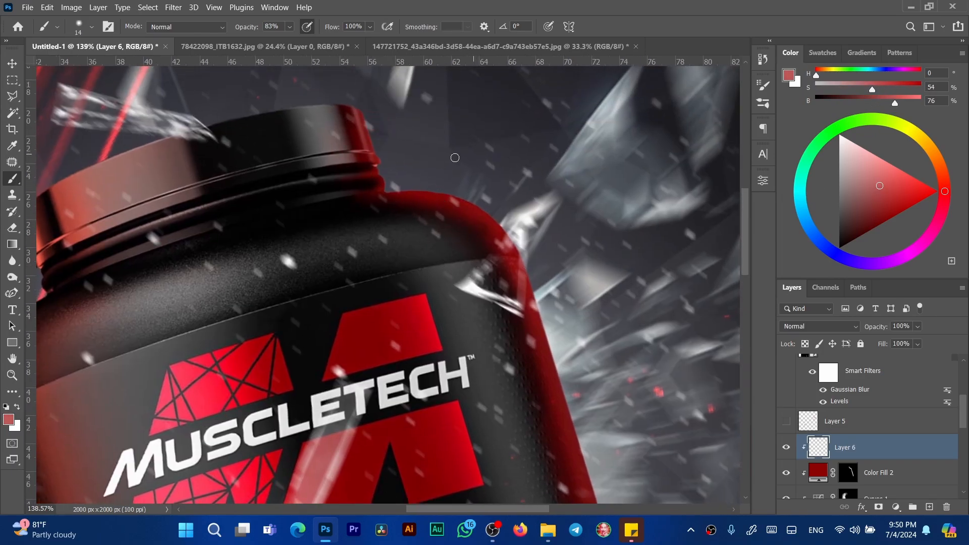
Step: Paint a thin light-red highlight on Layer 6 along the jar's right shoulder and down its right side
left_click_drag(403, 187, 467, 188)
mouse_move(407, 189)
left_mouse_down()
mouse_move(492, 205)
mouse_move(524, 247)
left_mouse_up()
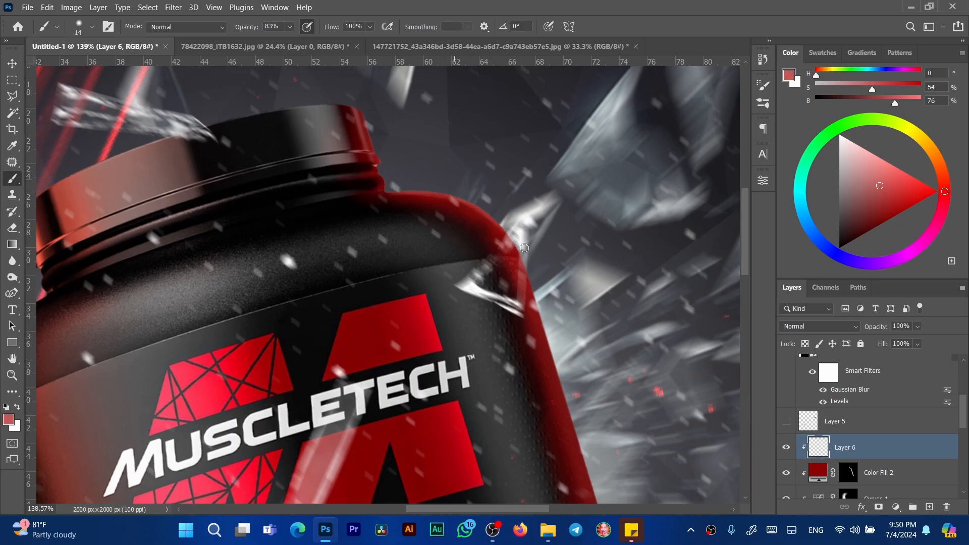
mouse_move(511, 285)
left_mouse_down()
mouse_move(445, 132)
mouse_move(483, 295)
mouse_move(431, 127)
mouse_move(491, 353)
left_mouse_up()
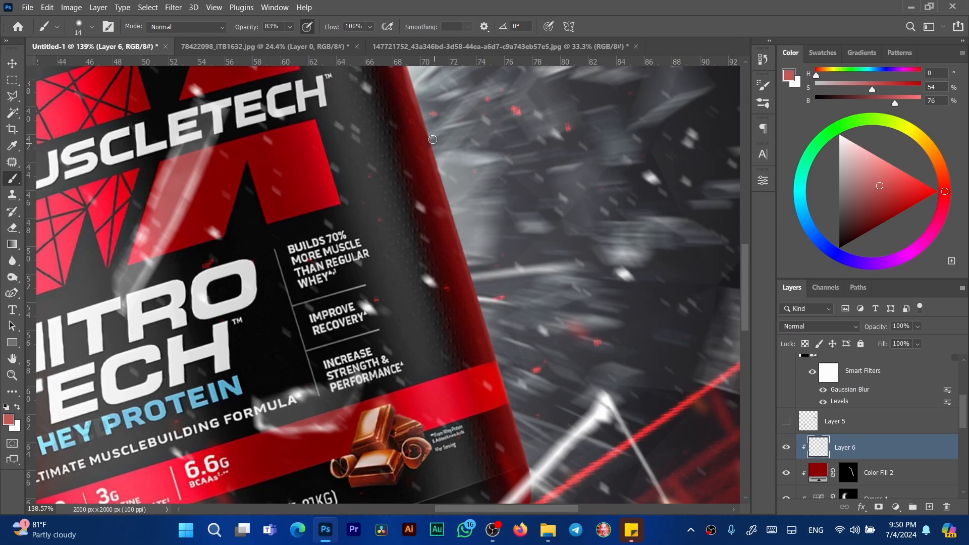
left_click_drag(461, 179, 499, 321)
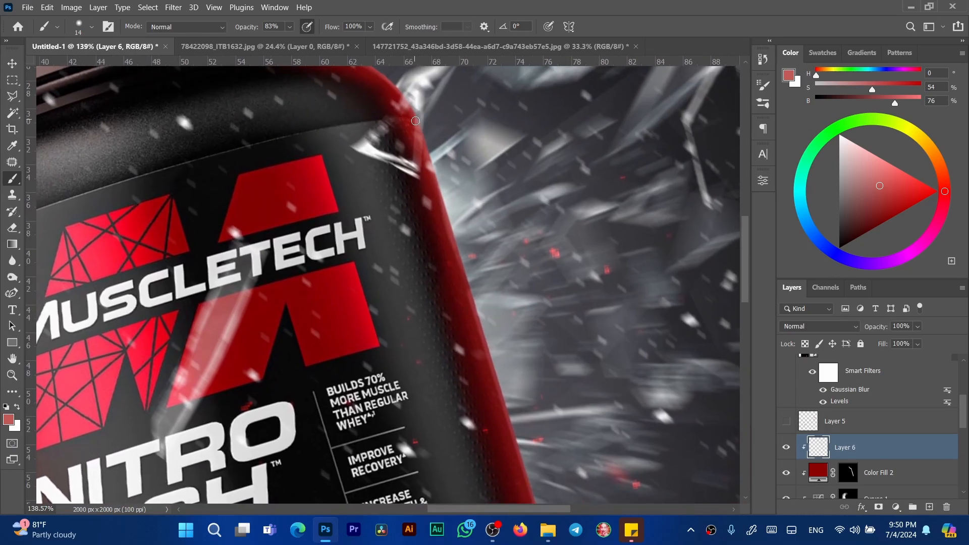
left_click_drag(448, 211, 403, 210)
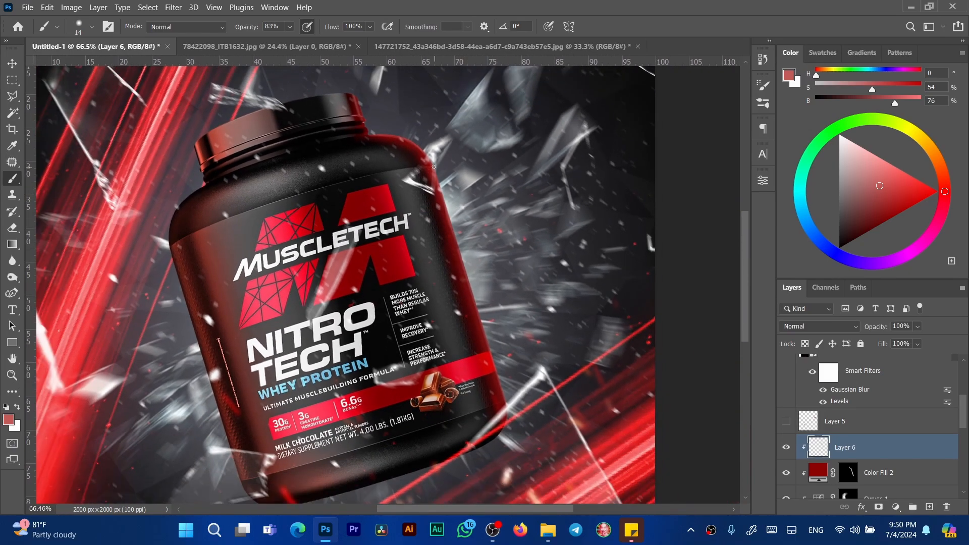
left_click(508, 412, "shift")
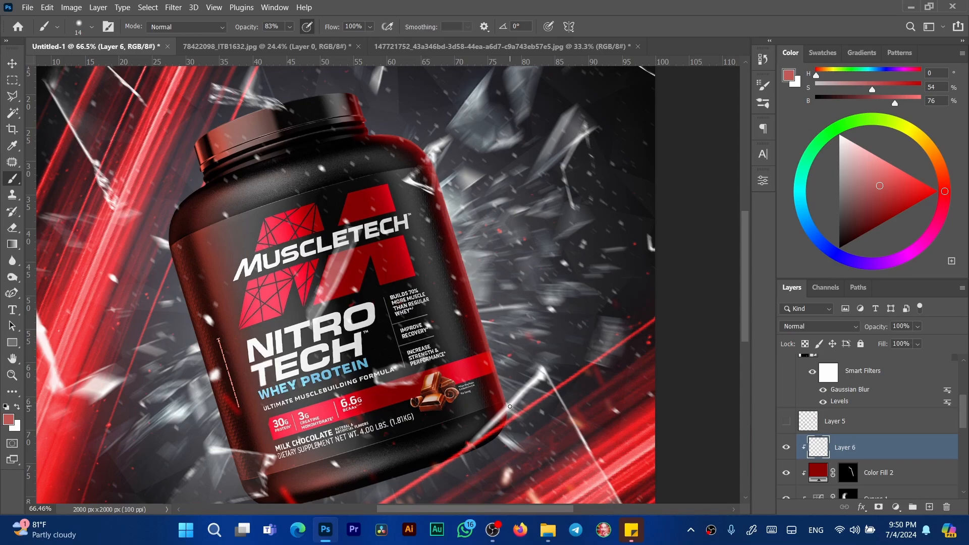
Step: Lower Layer 6 opacity to 78% and compare the jar with and without the highlight
left_click_drag(876, 338, 860, 331)
left_click(787, 447)
left_click(787, 448)
scroll(577, 329, "down", 2)
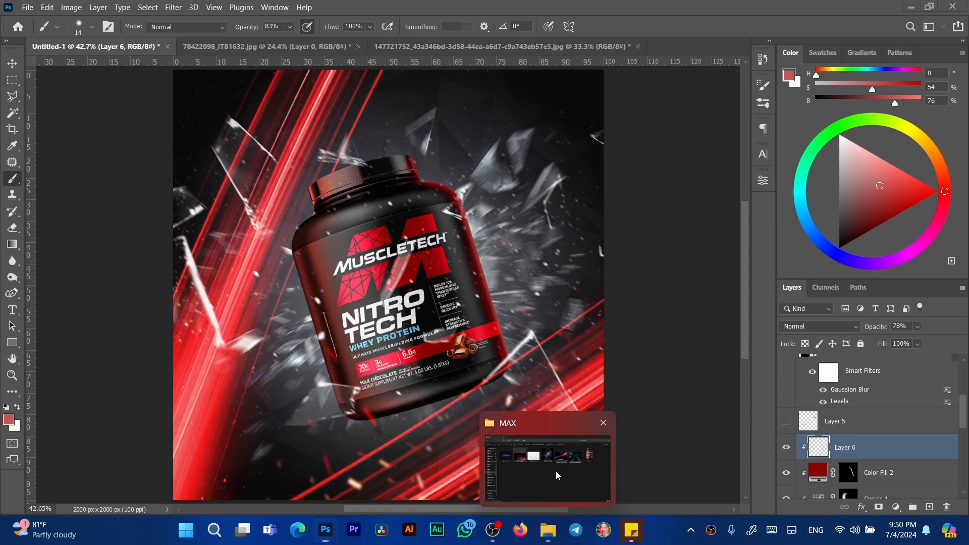
Step: Place the 3264660_2158 lightning image from the MAX folder above Layer 6 and set its blend mode to Screen
left_click(547, 529)
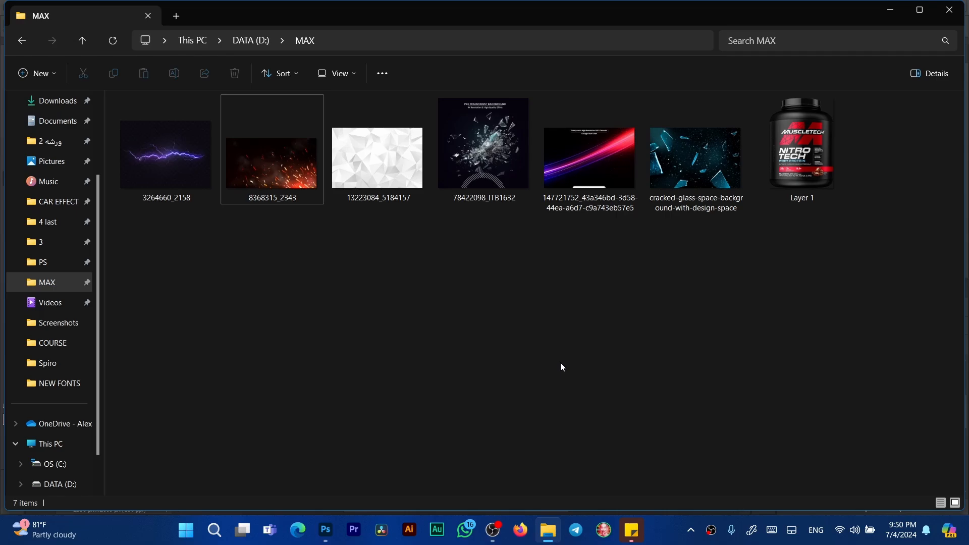
left_click_drag(189, 171, 439, 286)
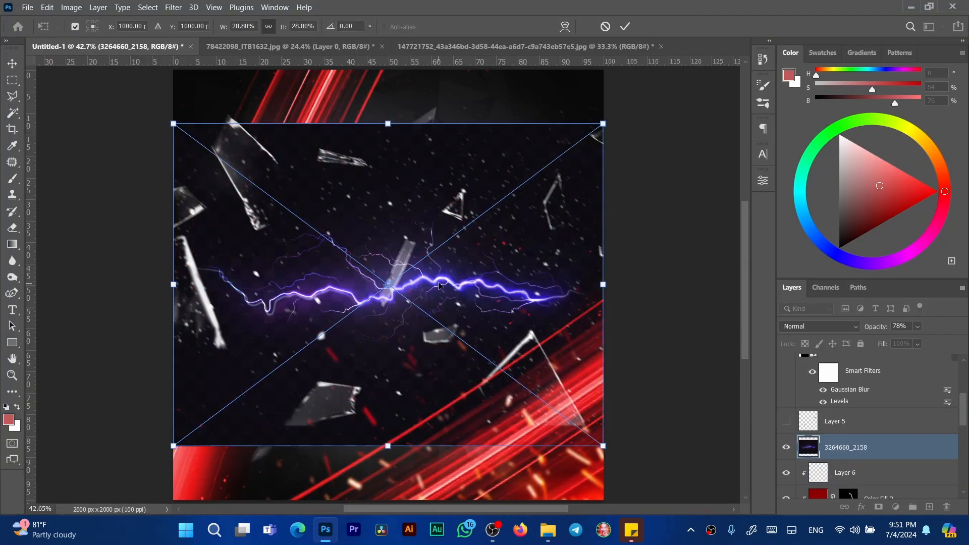
key("Return")
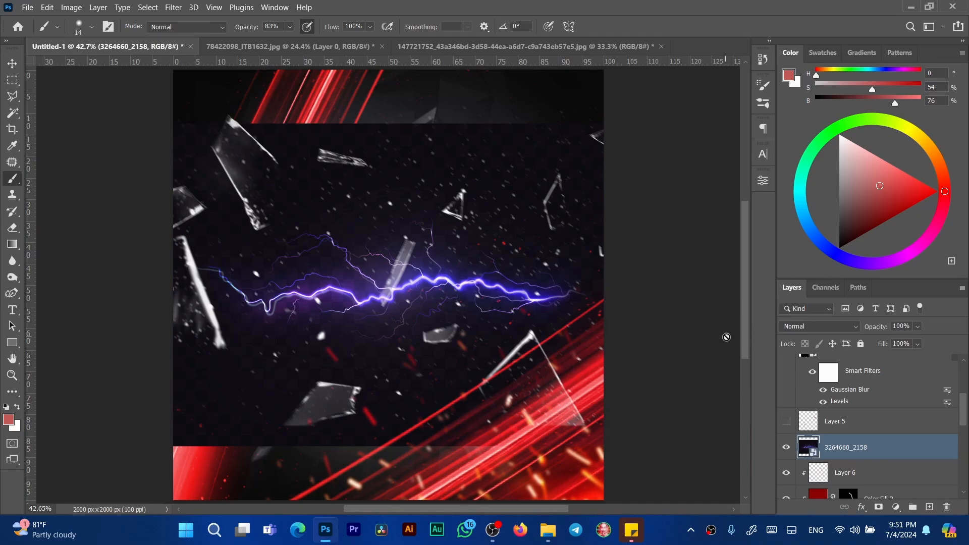
left_click(823, 329)
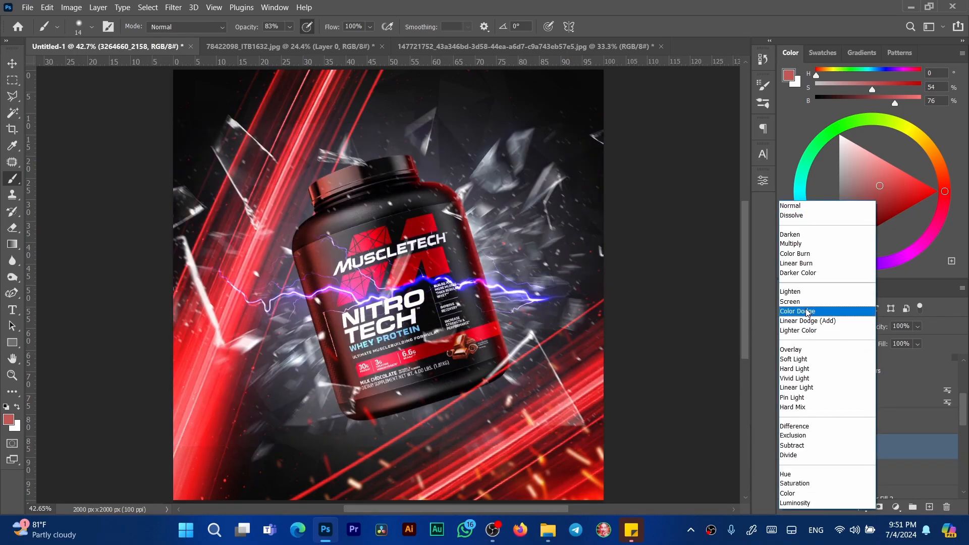
left_click(812, 310)
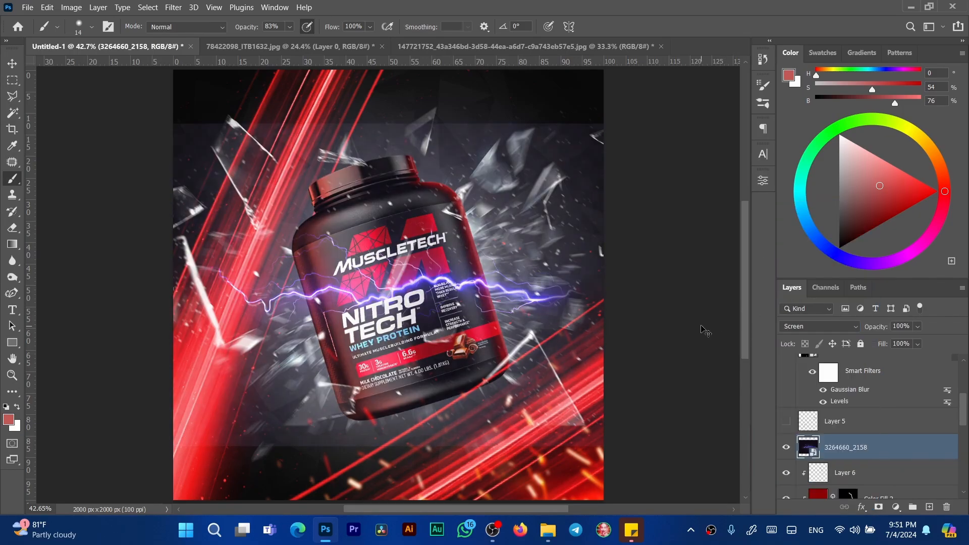
Step: Apply Levels to the 3264660_2158 lightning layer with the black input level at 29
key("ctrl+l")
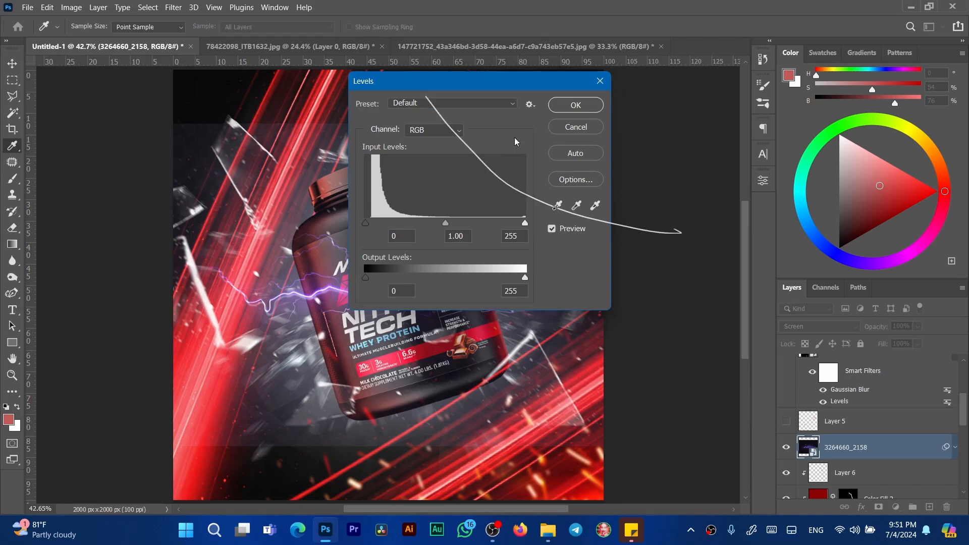
left_click_drag(454, 81, 717, 167)
left_click_drag(628, 309, 648, 315)
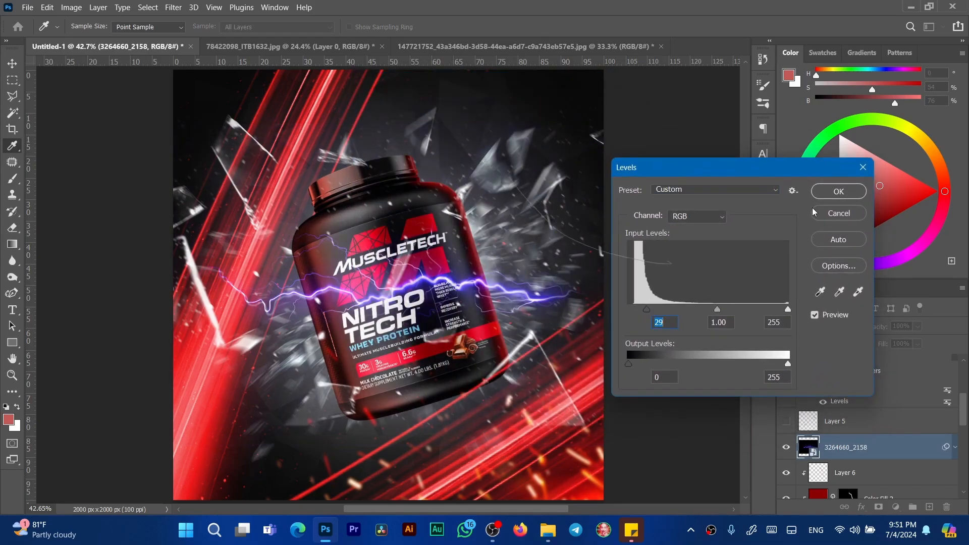
left_click(833, 194)
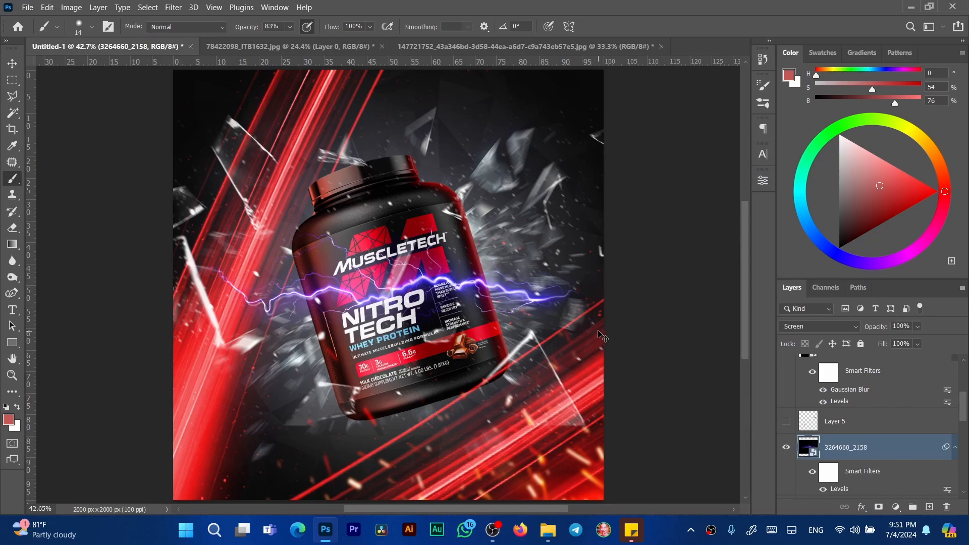
Step: Colorize the lightning red with Hue/Saturation at Hue 0 and Saturation 81
key("ctrl+u")
mouse_move(509, 79)
left_mouse_down()
mouse_move(681, 175)
mouse_move(714, 183)
mouse_move(576, 128)
mouse_move(779, 156)
left_mouse_up()
left_click(851, 321)
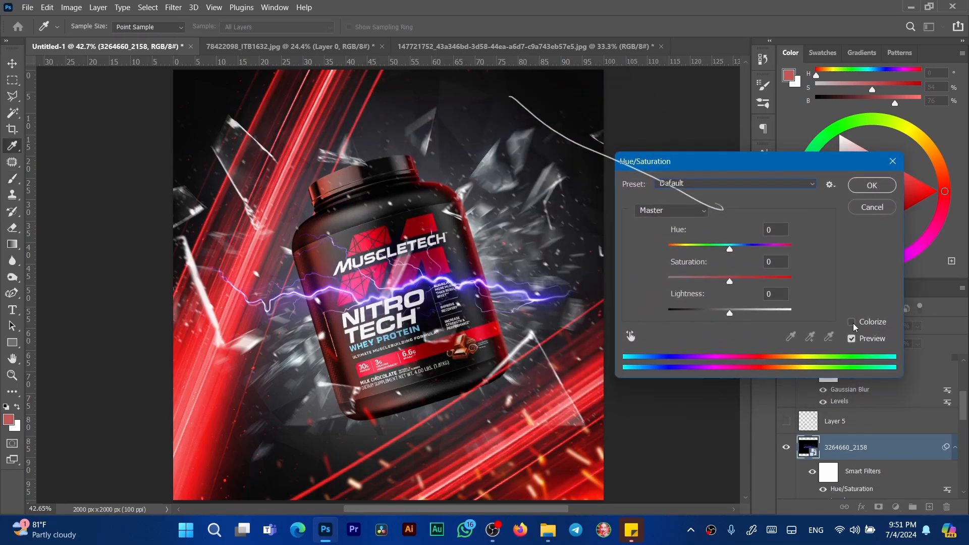
left_click_drag(703, 282, 767, 286)
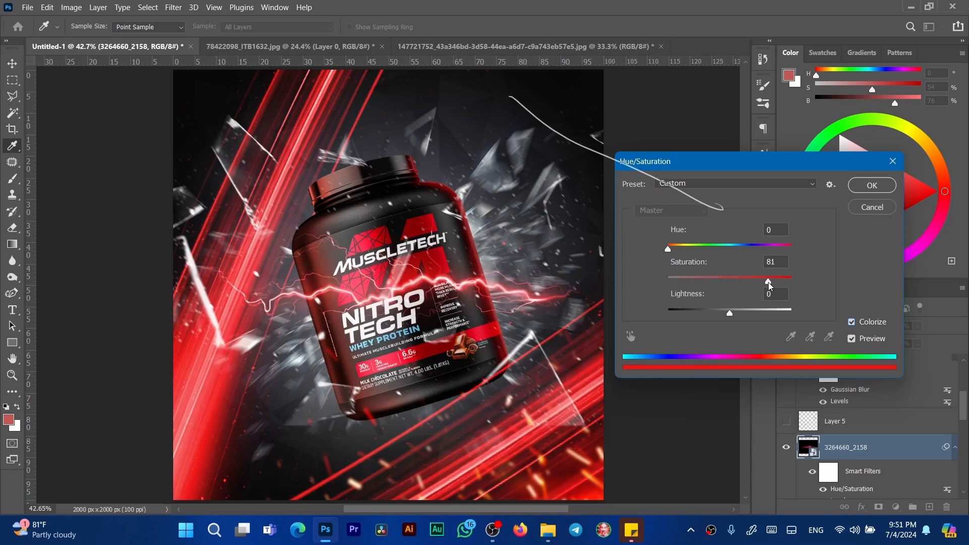
left_click(871, 185)
Step: Scale the lightning to 16.91%, rotate it 77.80°, and position it along the jar's right edge
key("b")
key("ctrl+t")
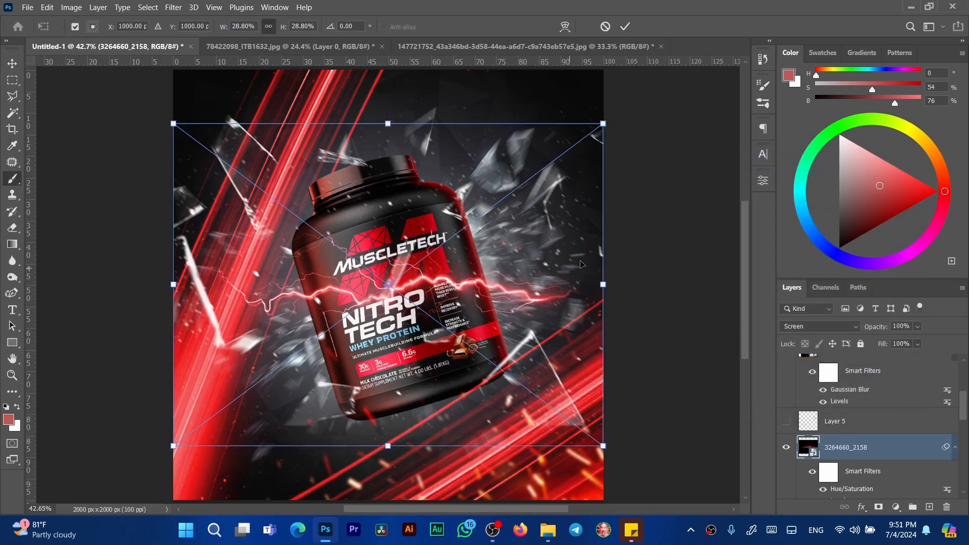
left_click_drag(602, 124, 482, 377)
left_click_drag(442, 315, 545, 313)
left_click_drag(598, 284, 547, 263)
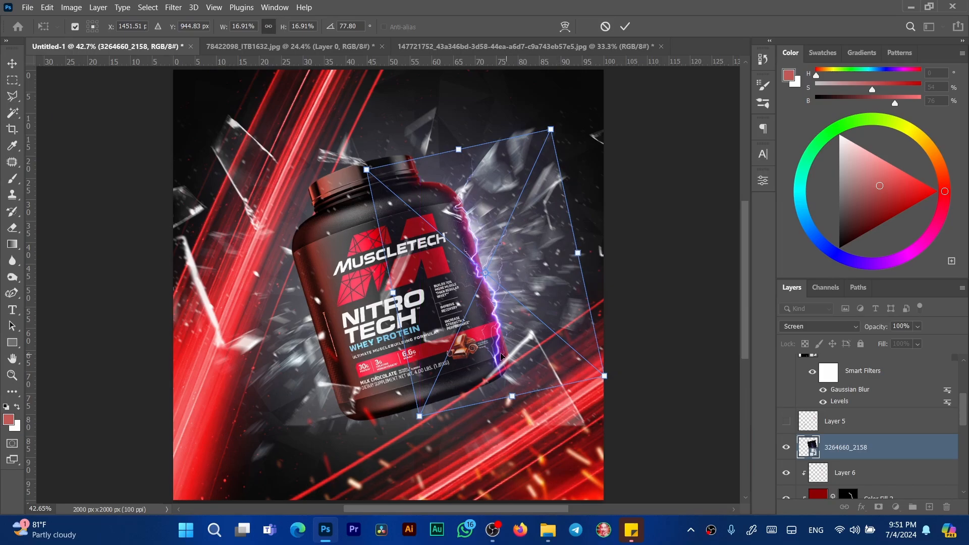
Step: Warp the lightning so its upper and middle parts bend along the jar's right side
right_click(493, 347)
left_click(520, 231)
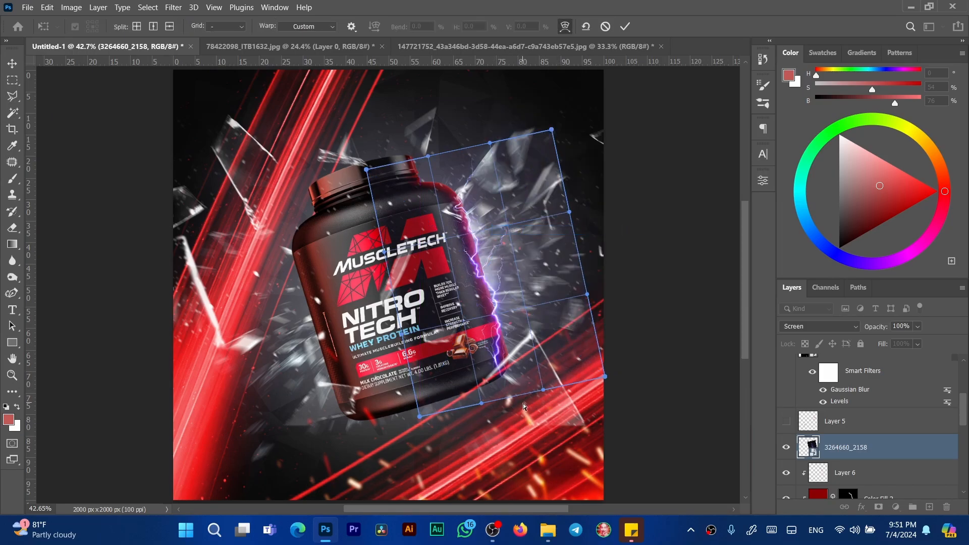
left_click_drag(471, 402, 461, 397)
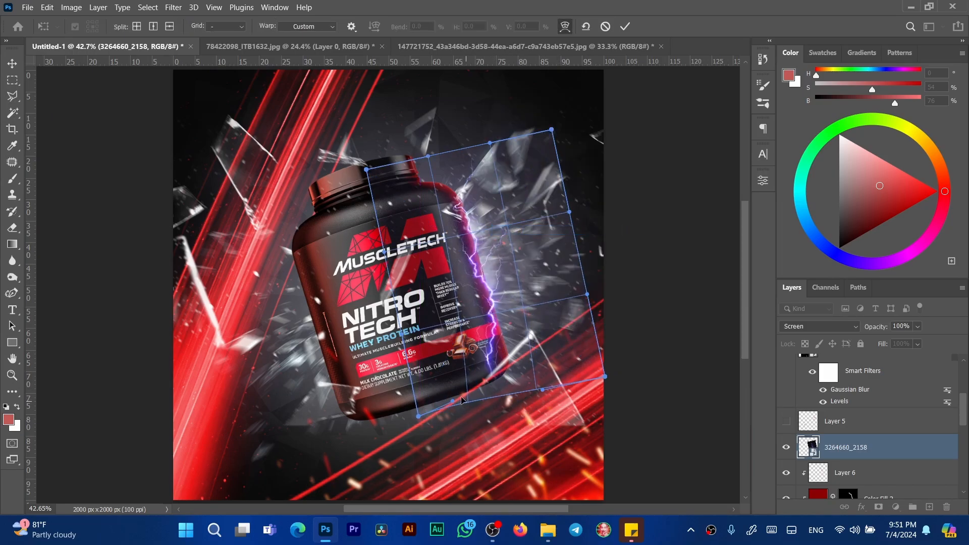
left_click_drag(497, 343, 515, 352)
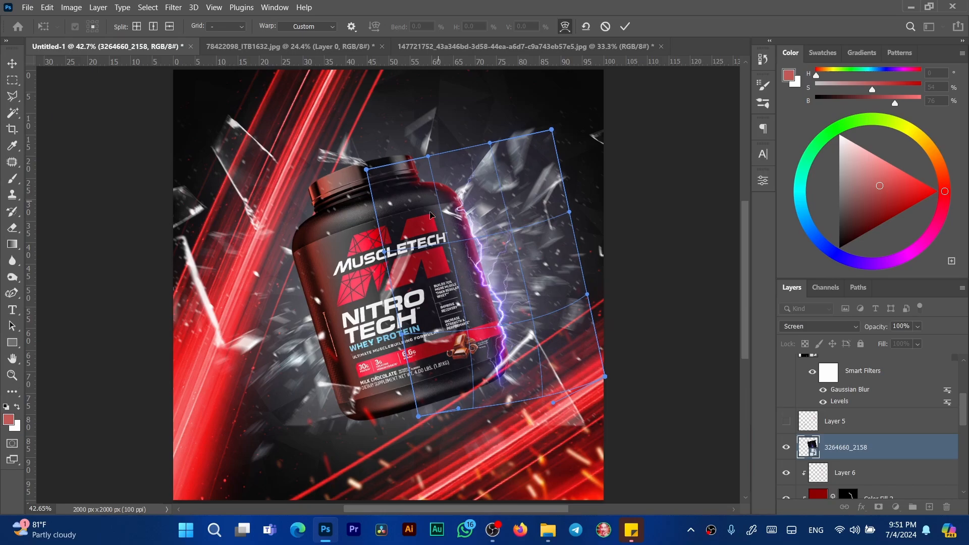
left_click_drag(427, 156, 407, 159)
left_click_drag(489, 143, 531, 112)
mouse_move(490, 302)
left_mouse_down()
mouse_move(503, 297)
mouse_move(493, 298)
left_mouse_up()
left_click_drag(468, 261, 464, 258)
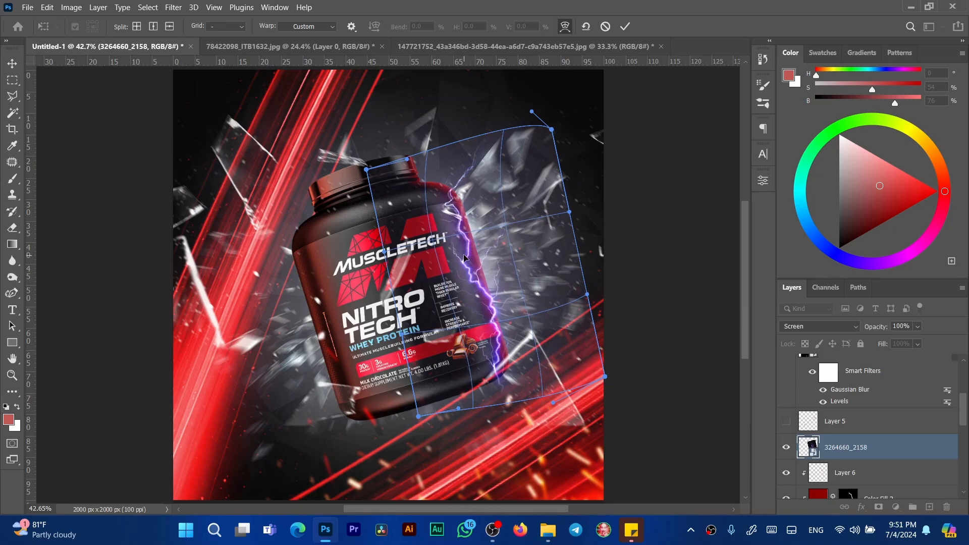
Step: Bend the lightning's lower end inward around the jar's bottom-right corner and apply the warp
left_click_drag(466, 158, 402, 158)
left_click_drag(482, 287, 488, 282)
left_click_drag(510, 336, 515, 339)
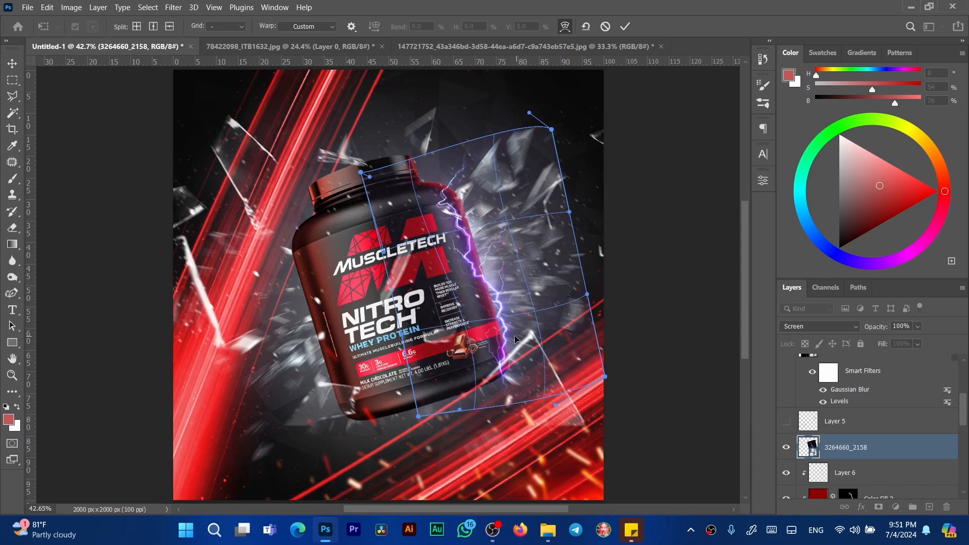
left_click_drag(505, 382, 496, 383)
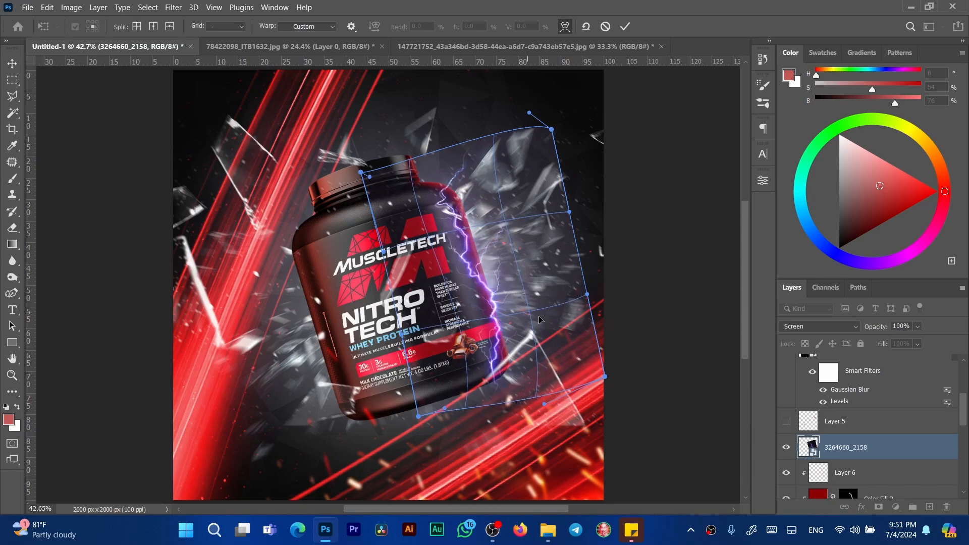
left_click_drag(539, 319, 539, 335)
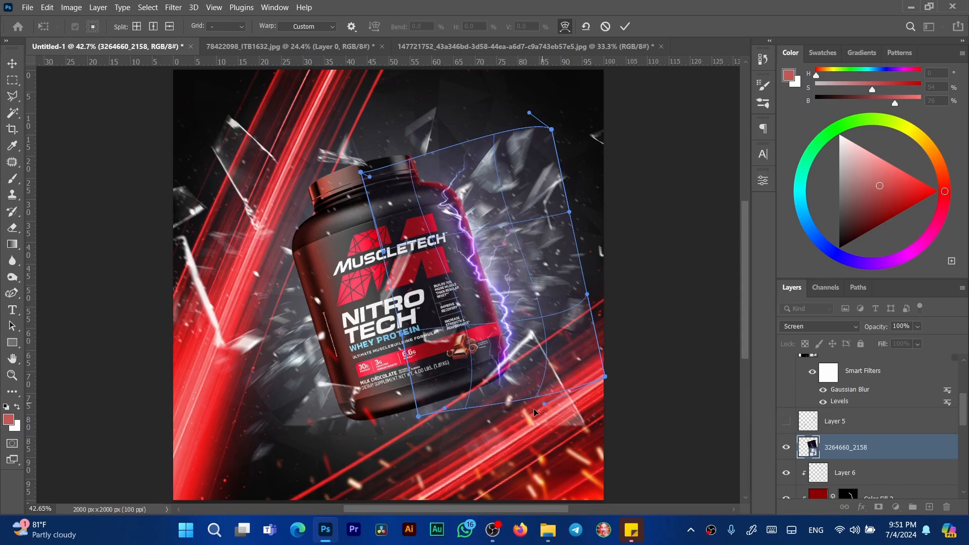
left_click_drag(543, 406, 532, 374)
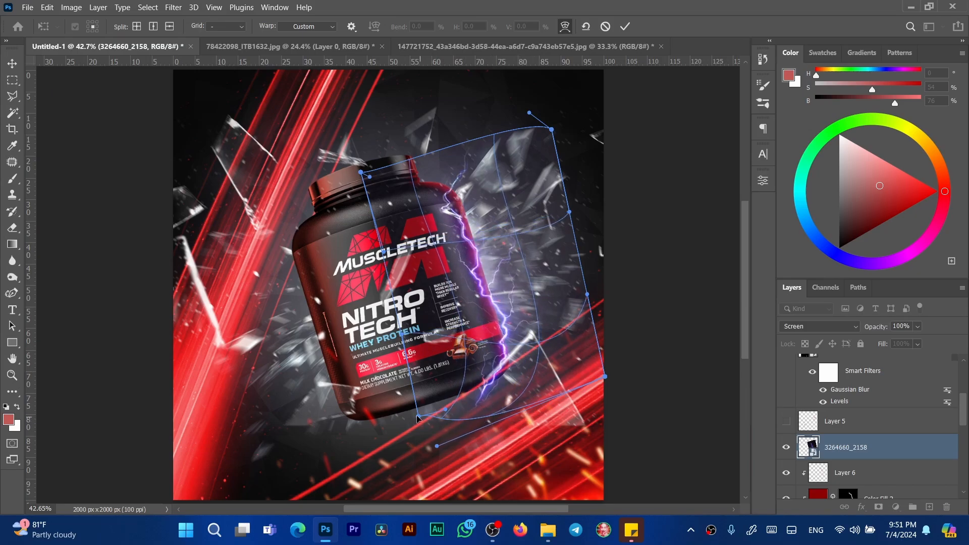
left_click_drag(418, 415, 372, 405)
left_click_drag(506, 372, 500, 360)
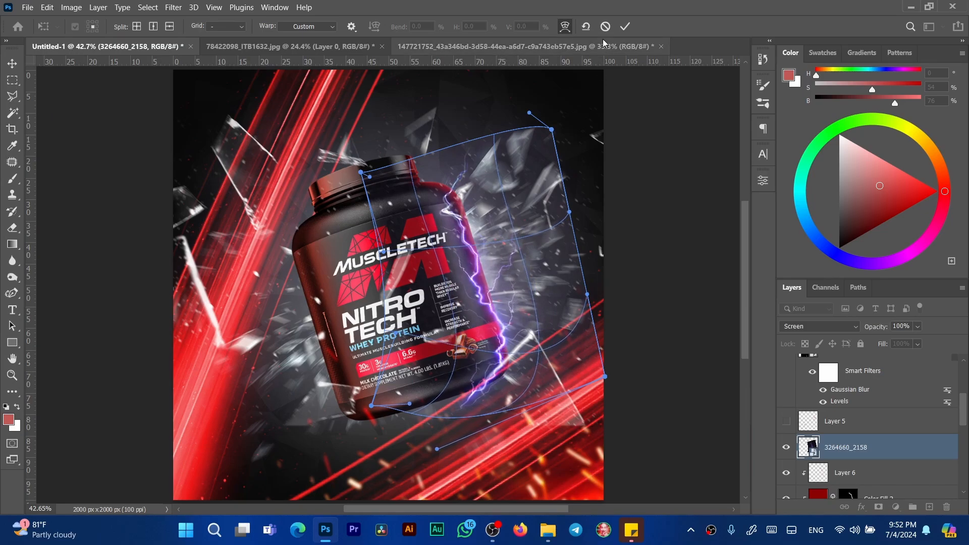
left_click(624, 27)
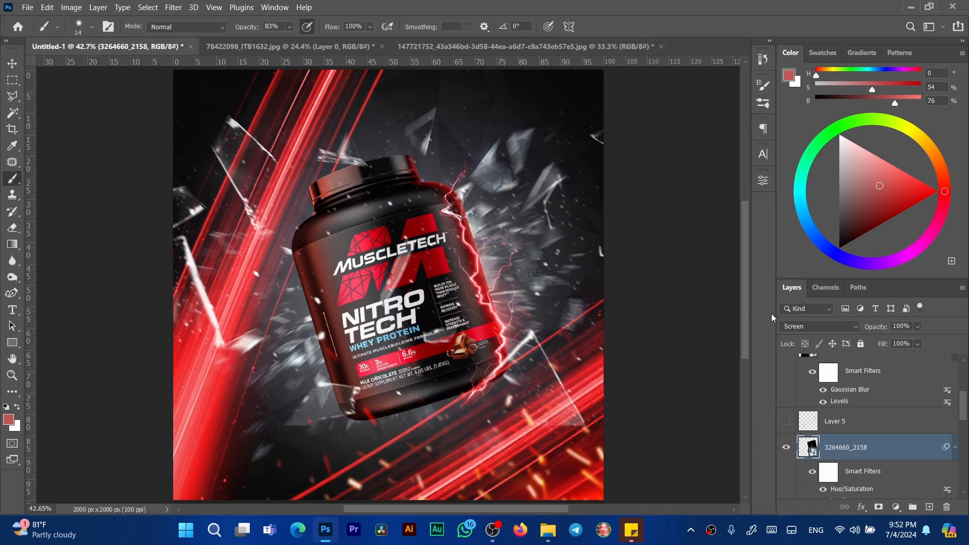
Step: Add a layer mask to the lightning and paint out the bolt over the jar's lower-right corner at 100% brush opacity
left_click_drag(467, 383, 495, 383)
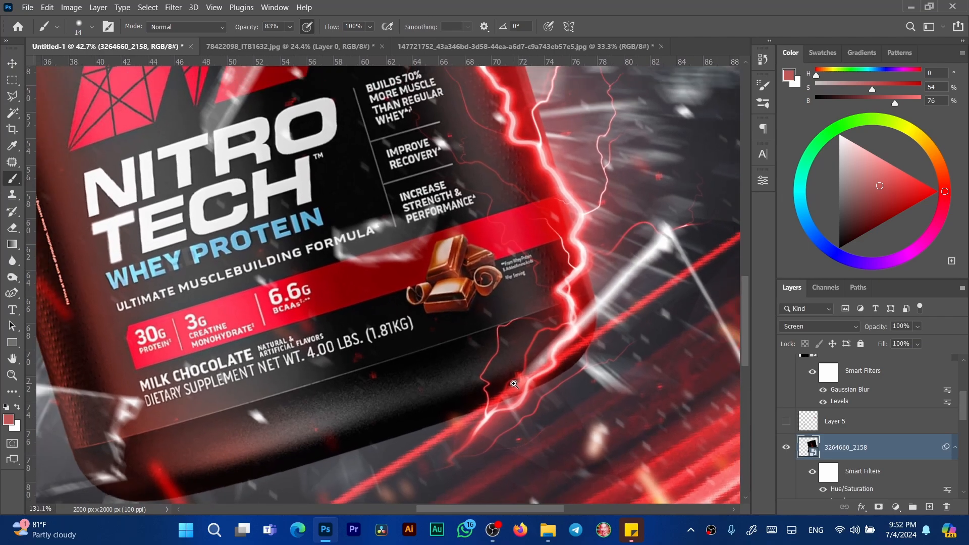
left_click(878, 508)
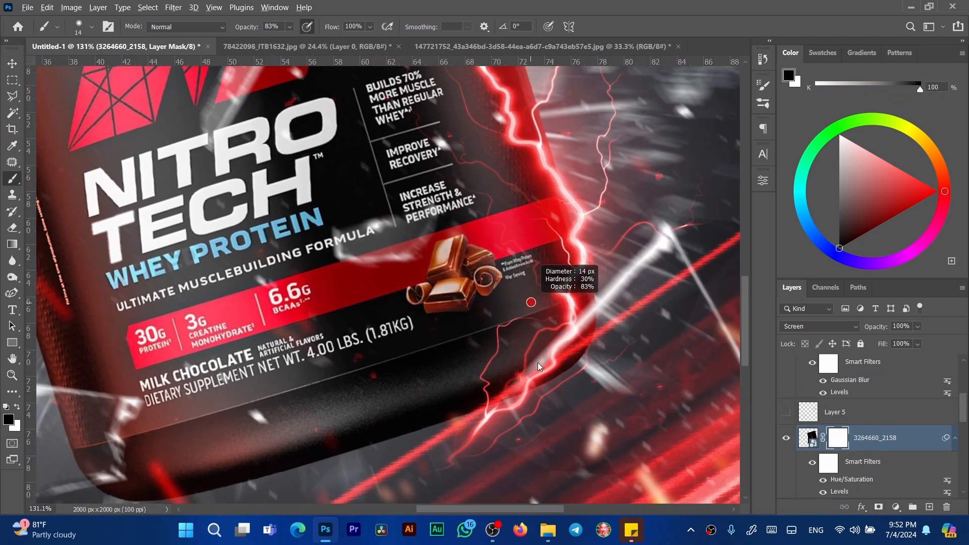
left_click_drag(247, 29, 282, 30)
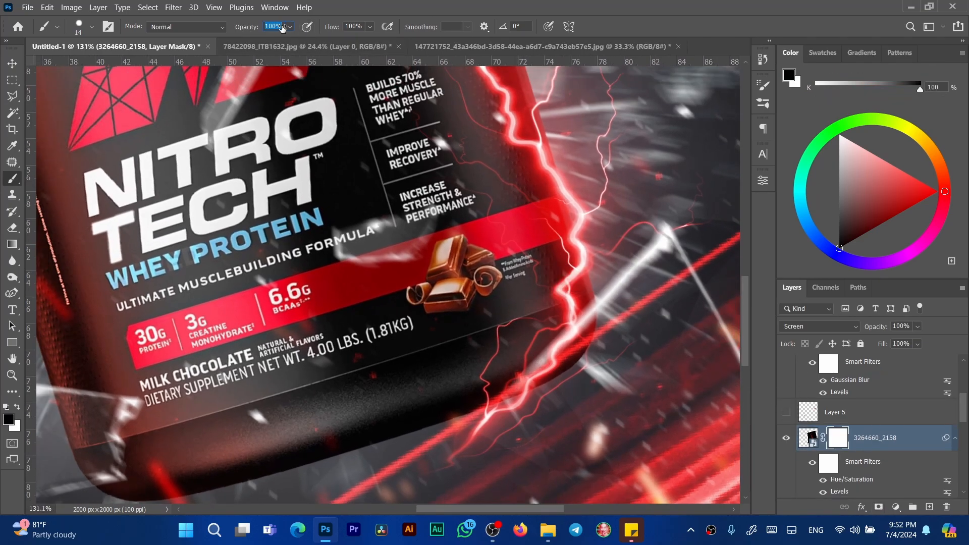
mouse_move(523, 363)
left_mouse_down("alt")
mouse_move(550, 354)
mouse_move(504, 373)
mouse_move(547, 366)
mouse_move(507, 378)
mouse_move(564, 344)
mouse_move(551, 344)
mouse_move(564, 335)
mouse_move(520, 354)
mouse_move(570, 320)
mouse_move(560, 270)
mouse_move(577, 308)
mouse_move(566, 273)
mouse_move(569, 303)
mouse_move(536, 338)
mouse_move(562, 326)
mouse_move(553, 324)
mouse_move(557, 293)
left_mouse_up("alt")
key("x")
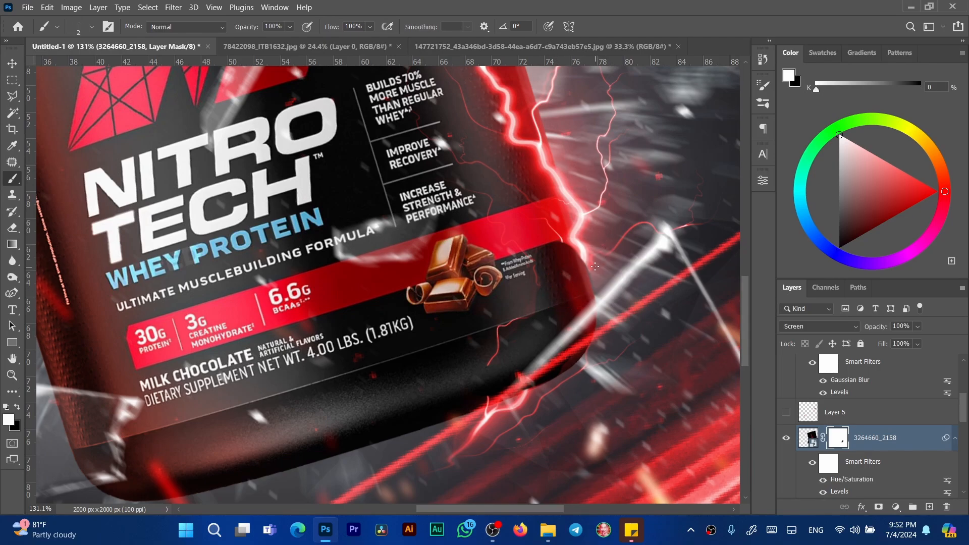
Step: Refine the lightning mask along the jar's lower-right edge with fine white and large soft black brush strokes
mouse_move(595, 266)
left_mouse_down("alt")
mouse_move(592, 305)
mouse_move(576, 289)
mouse_move(586, 328)
mouse_move(576, 308)
left_mouse_up("alt")
key("x")
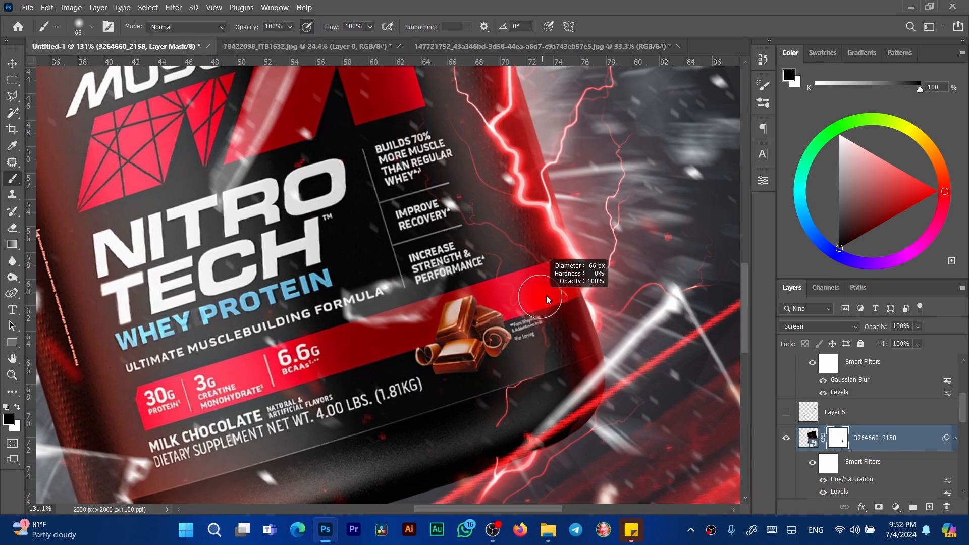
key("ctrl+0")
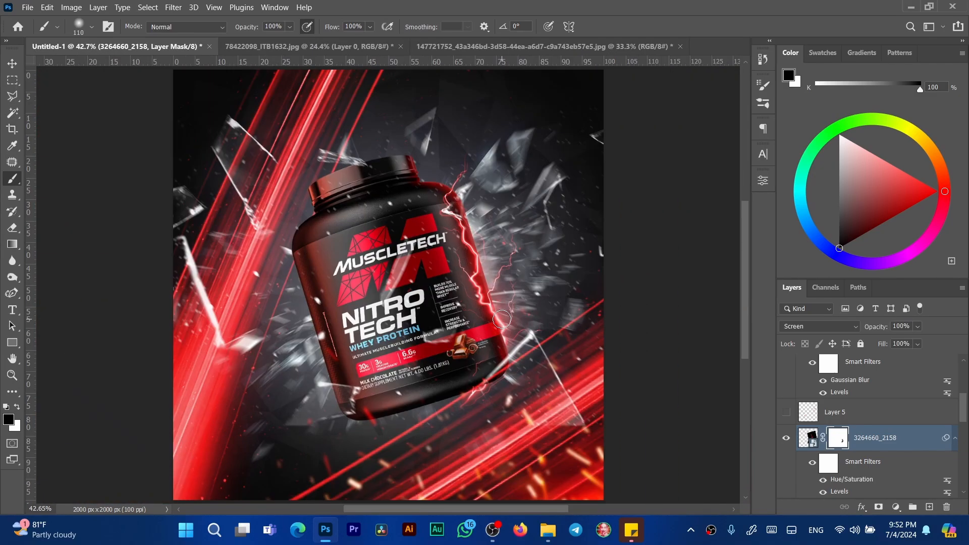
left_click_drag(461, 235, 523, 243)
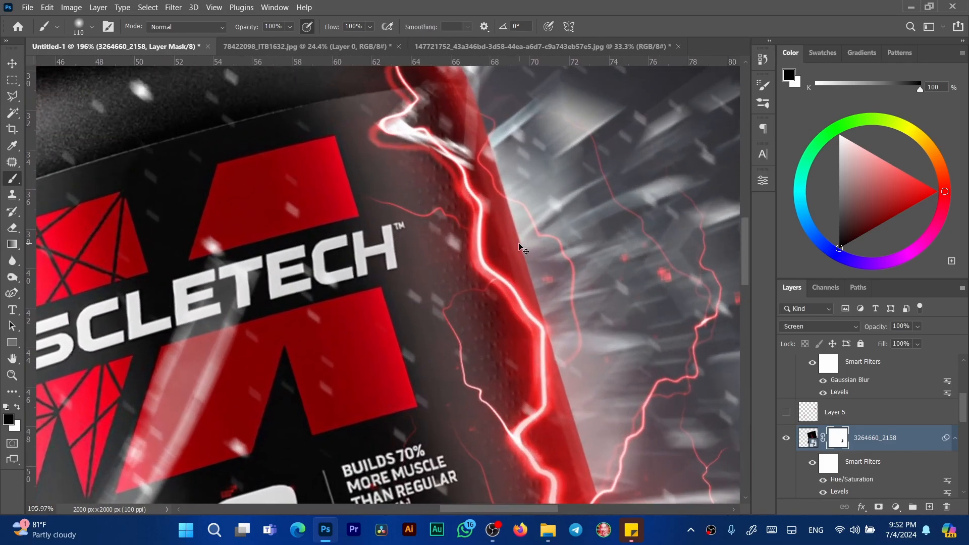
key("ctrl+0")
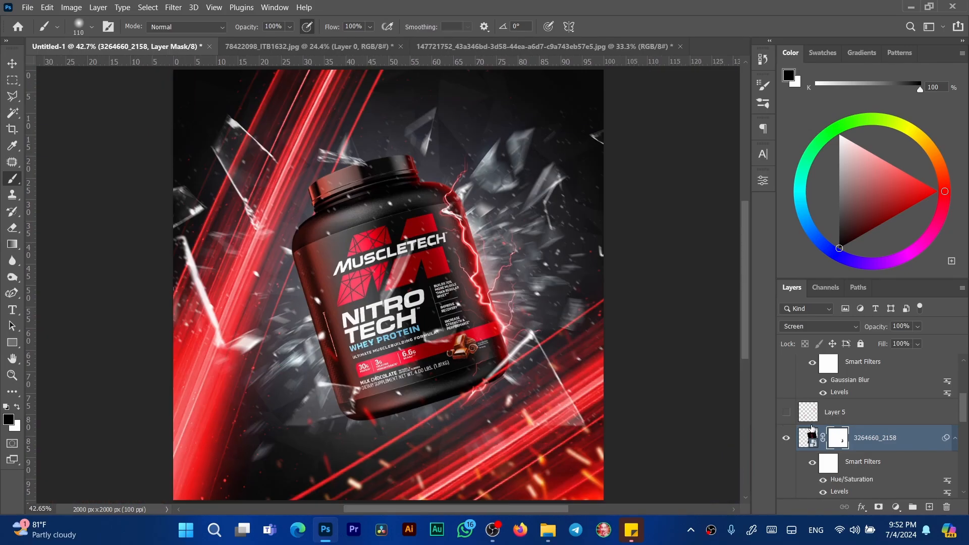
Step: Place a second 3264660_2158 image from the MAX folder above the masked lightning layer and set it to Screen
mouse_move(549, 536)
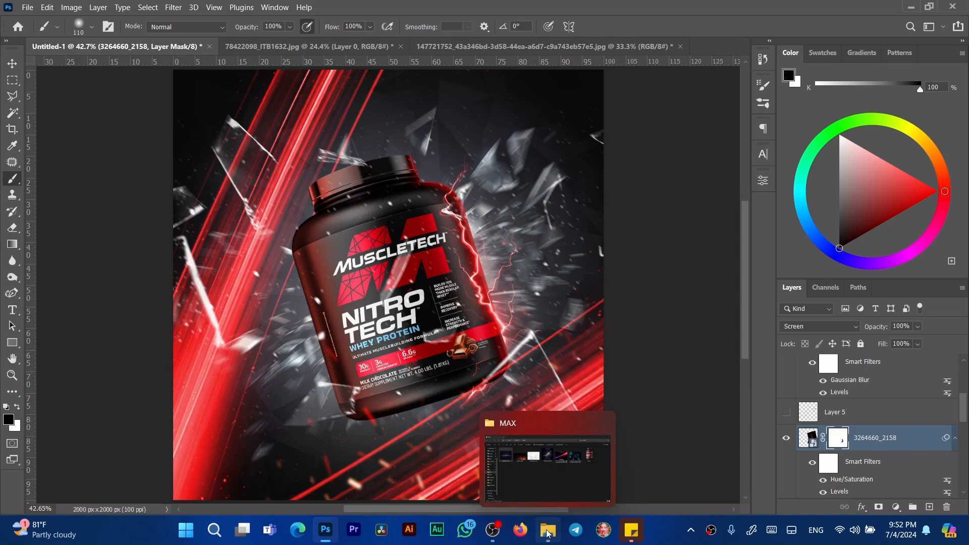
left_click(564, 472)
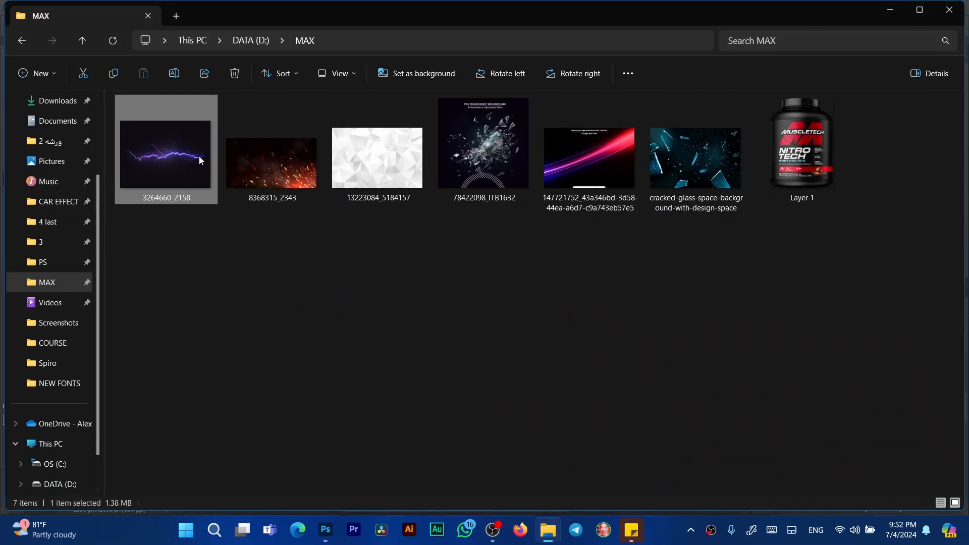
left_click_drag(200, 160, 367, 316)
key("Return")
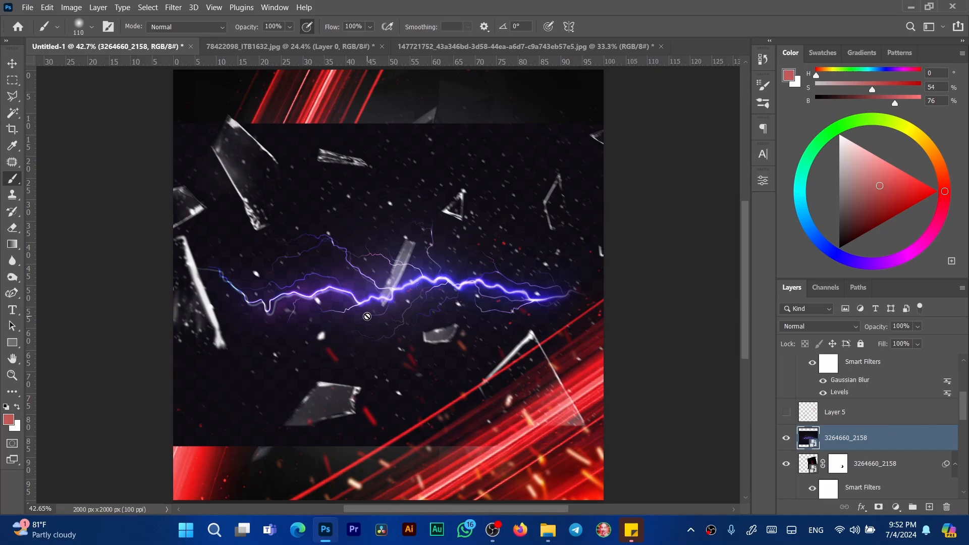
left_click(823, 326)
left_click(802, 298)
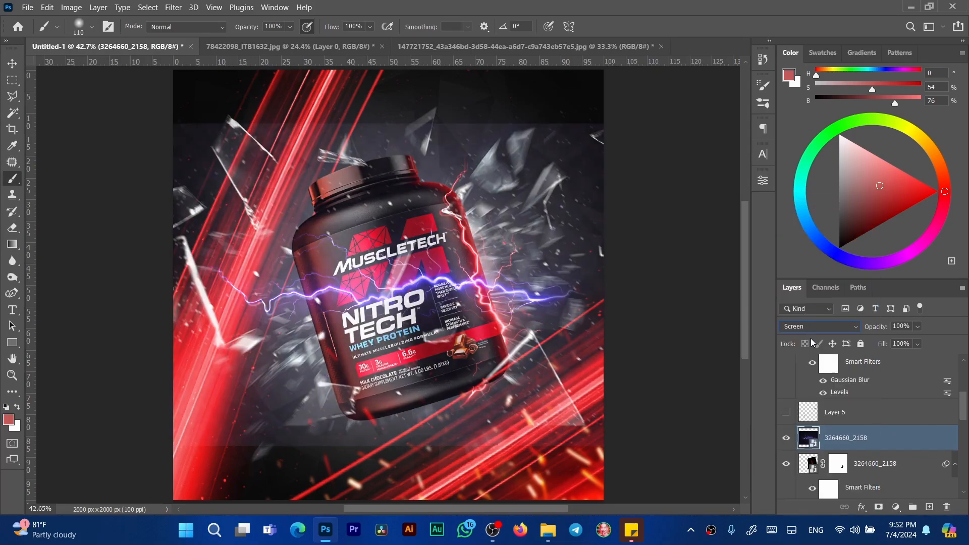
Step: Copy the Levels and Hue/Saturation smart filters to the new lightning layer and convert the masked lightning layer to a Smart Object
scroll(963, 406, "down", 2)
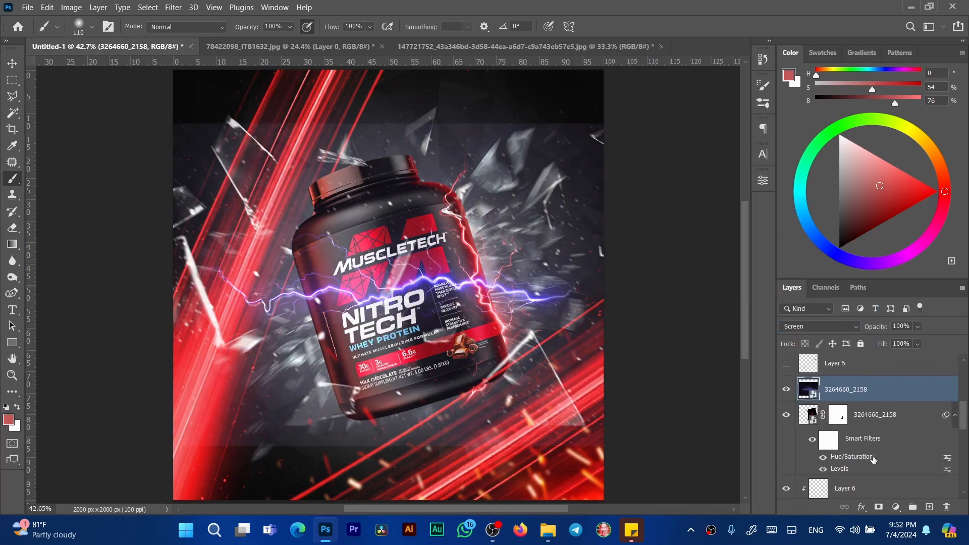
left_click_drag(854, 440, 863, 393)
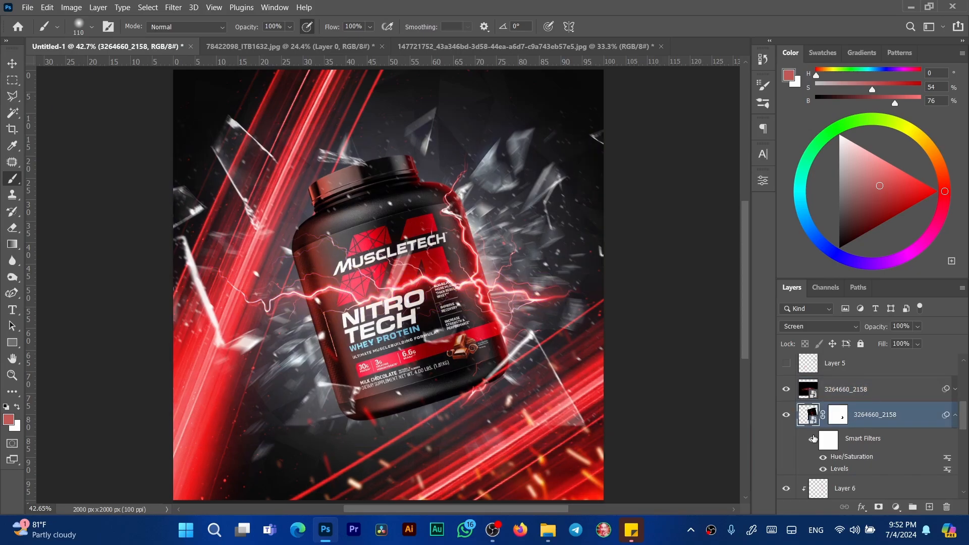
left_click(523, 225)
right_click(902, 413)
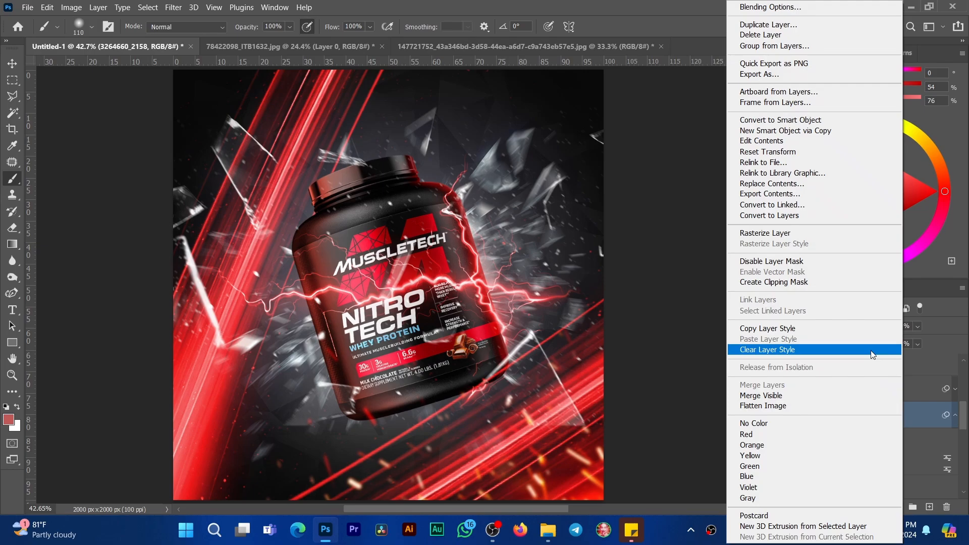
left_click(807, 119)
key("ctrl+t")
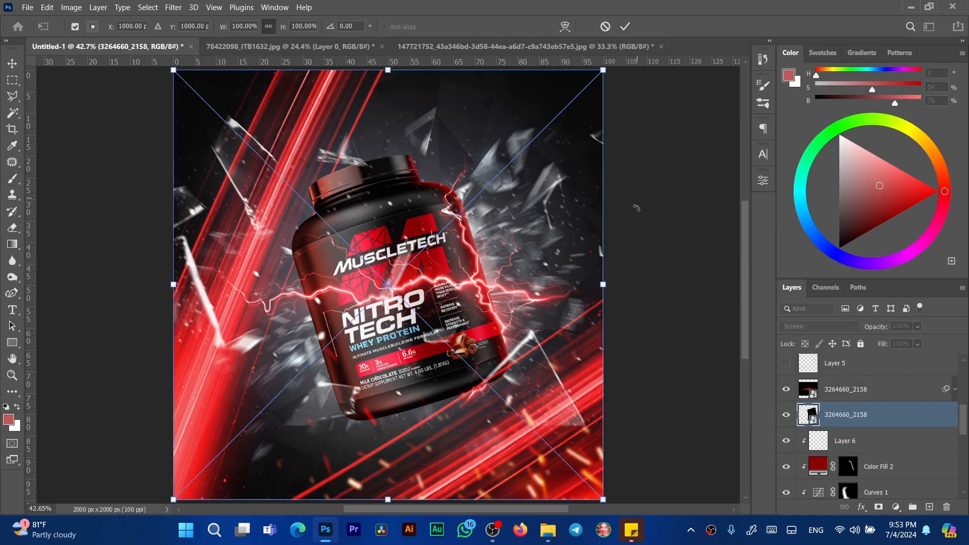
left_click_drag(608, 191, 503, 262)
left_click_drag(516, 303, 357, 343)
key("Return")
key("b")
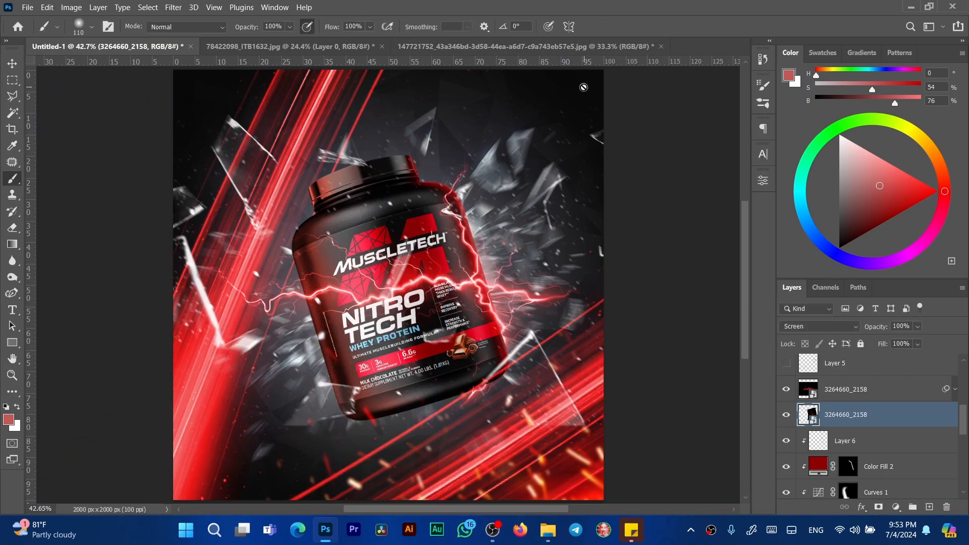
Step: Scale the upper 3264660_2158 lightning layer to 18.92%, rotate it 75.14°, and place it along the jar's left edge
left_click(809, 392)
key("ctrl+t")
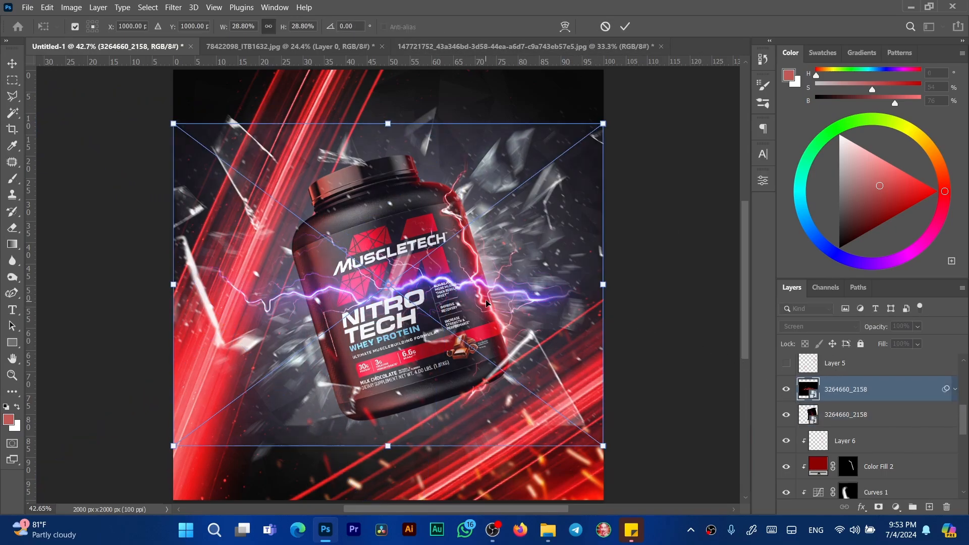
left_click_drag(528, 229, 379, 483)
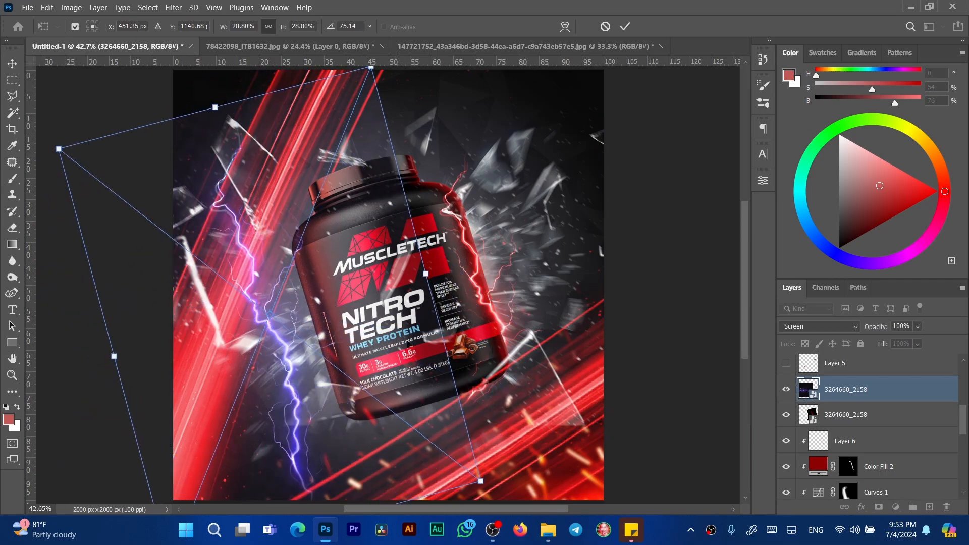
left_click_drag(426, 275, 387, 306)
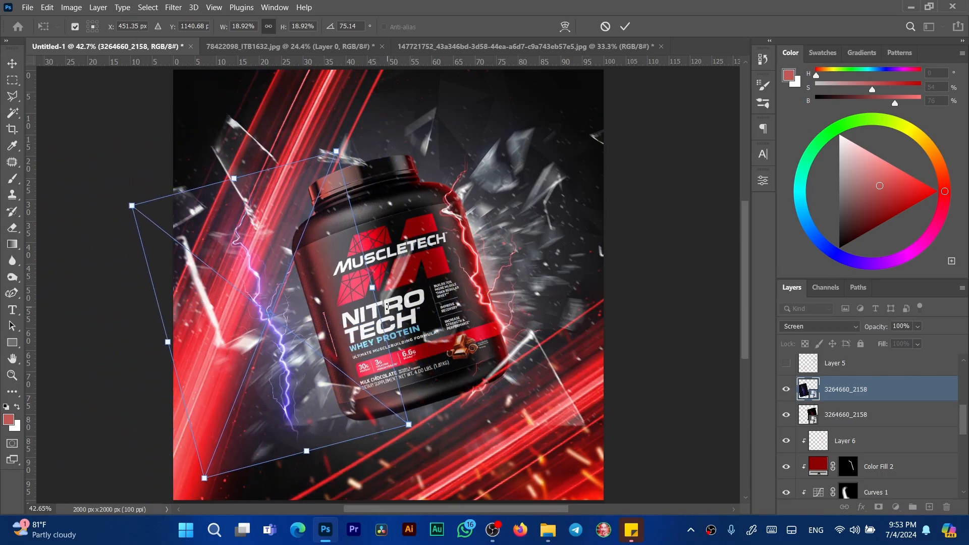
left_click_drag(359, 346, 395, 359)
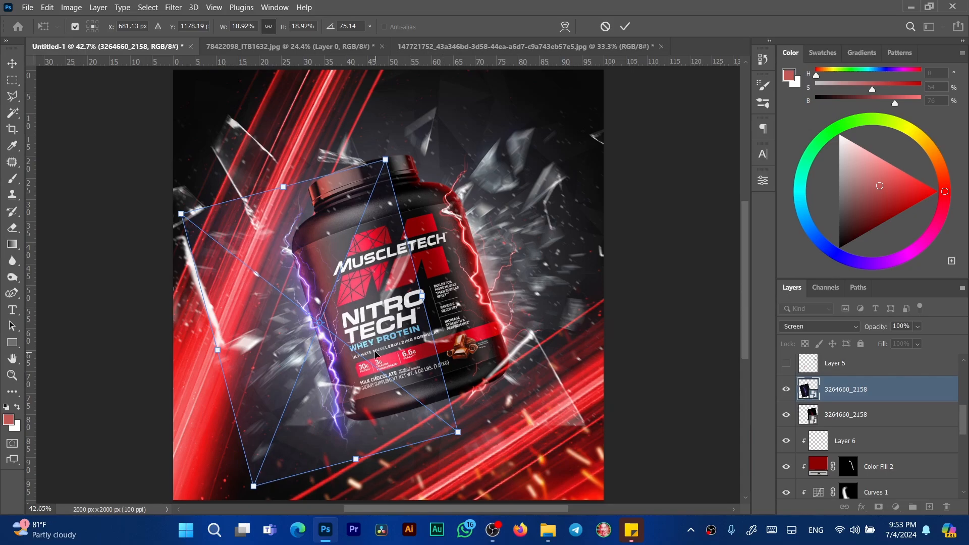
Step: Warp the upper lightning bolt so it follows the jar's left edge from the shoulder down to the base
right_click(376, 355)
left_click(391, 236)
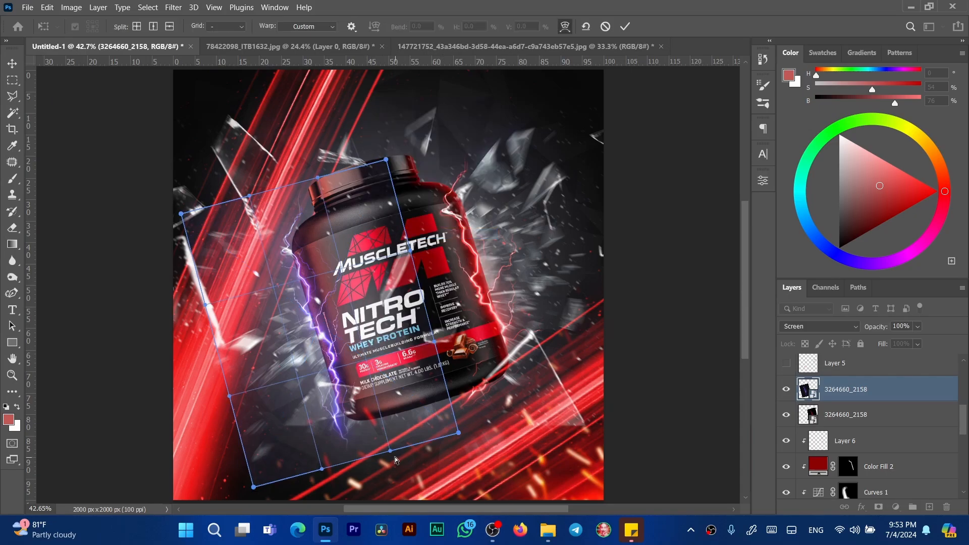
left_click_drag(390, 450, 444, 418)
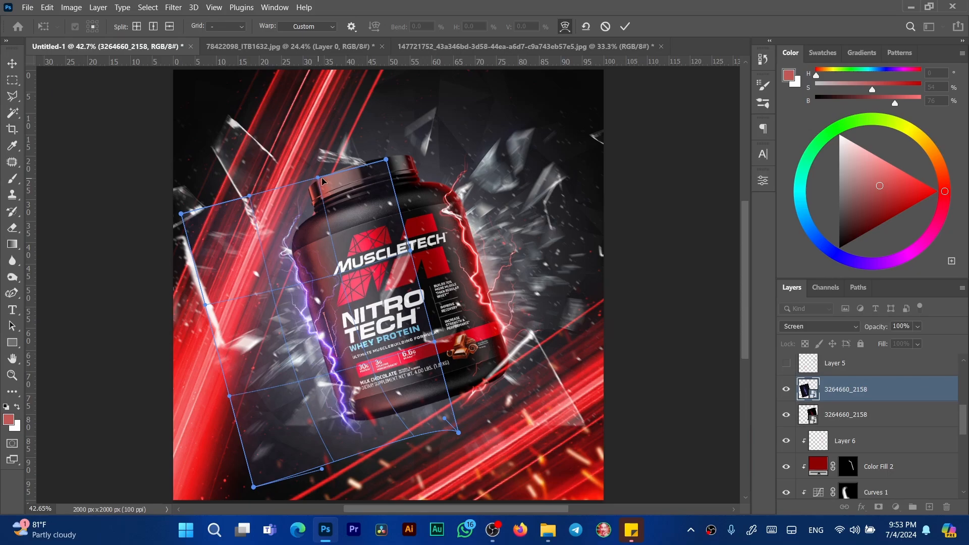
left_click_drag(323, 178, 466, 114)
left_click_drag(372, 193, 383, 186)
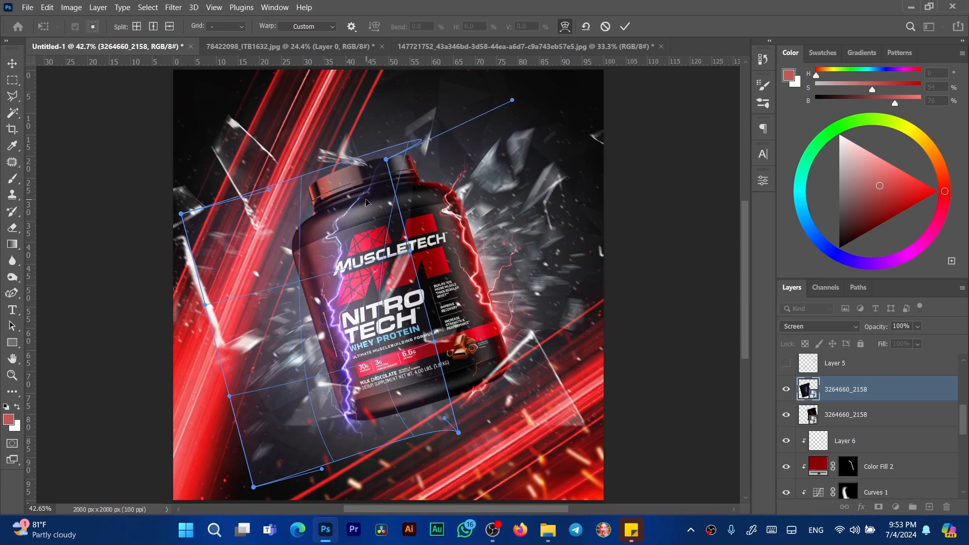
left_click_drag(330, 295, 305, 289)
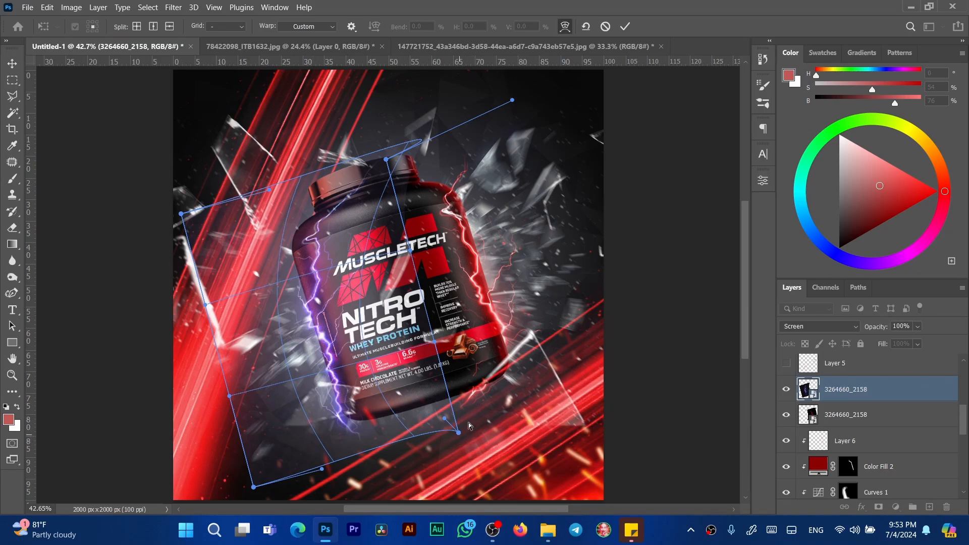
left_click_drag(459, 431, 510, 268)
left_click_drag(345, 384, 357, 399)
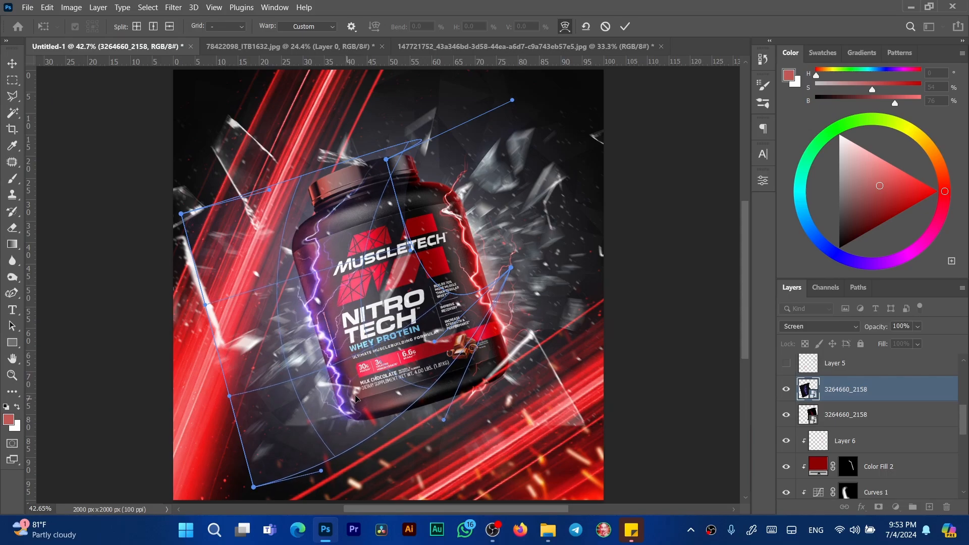
left_click(624, 26)
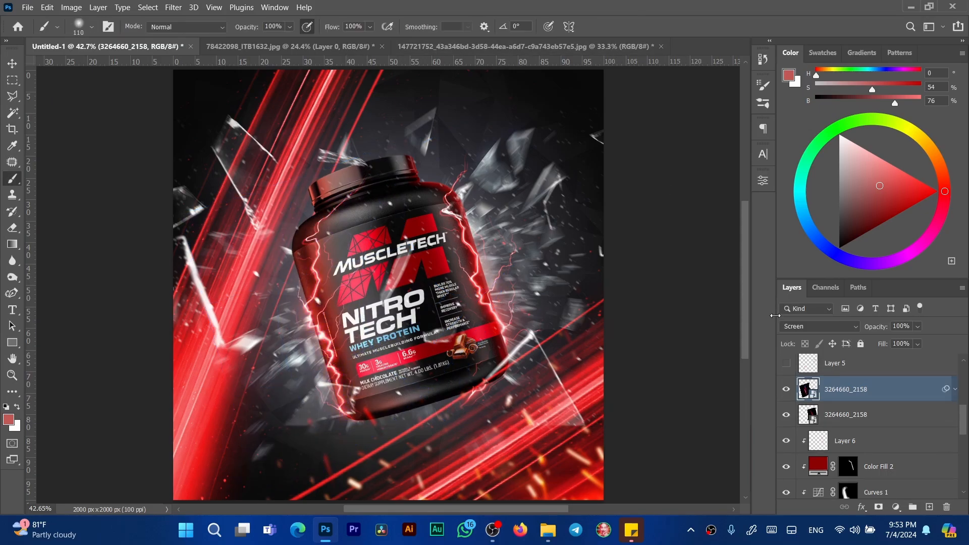
Step: Add a layer mask to the left lightning bolt, paint out stray branches over the jar with soft black strokes, and restore parts with white
left_click(878, 506)
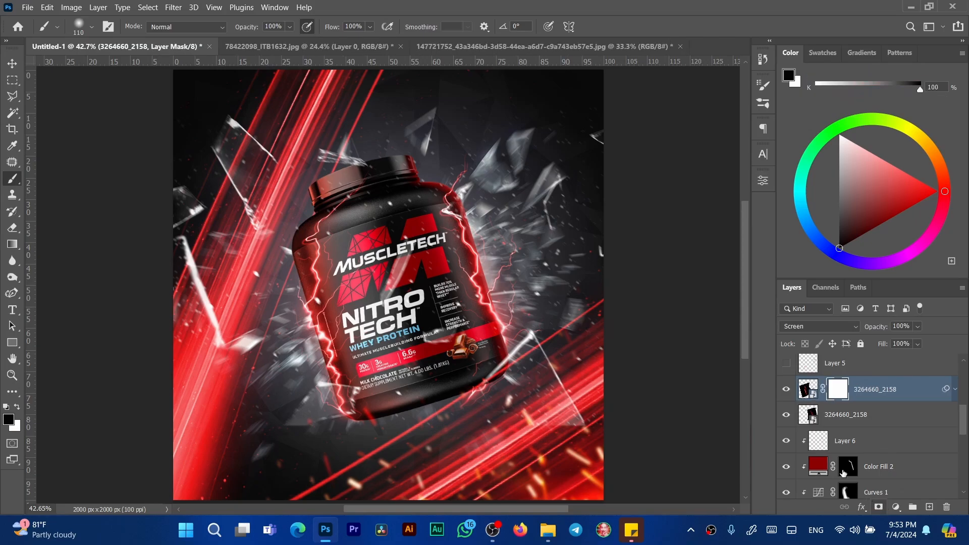
key("d")
key("x")
mouse_move(377, 188)
left_mouse_down()
mouse_move(341, 246)
mouse_move(377, 267)
left_mouse_up()
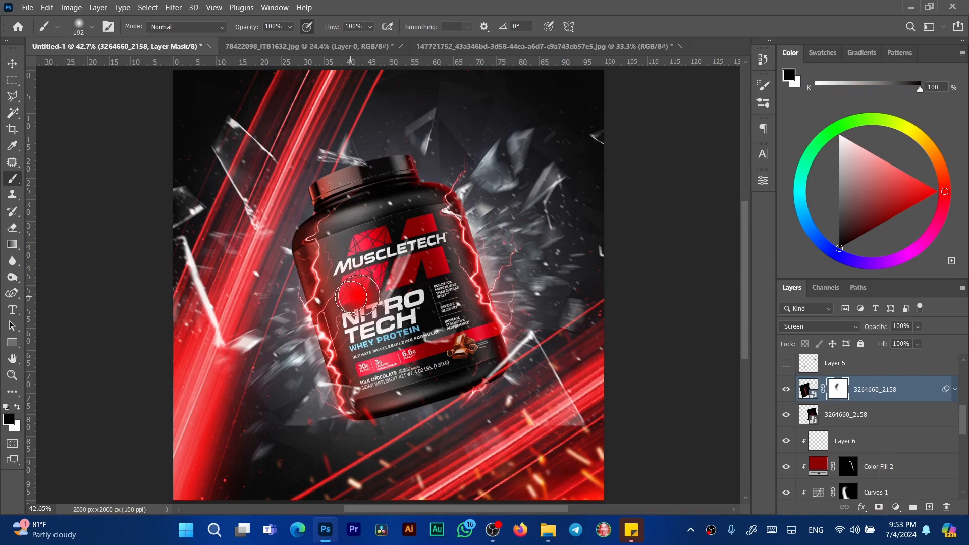
left_click_drag(315, 383, 343, 384)
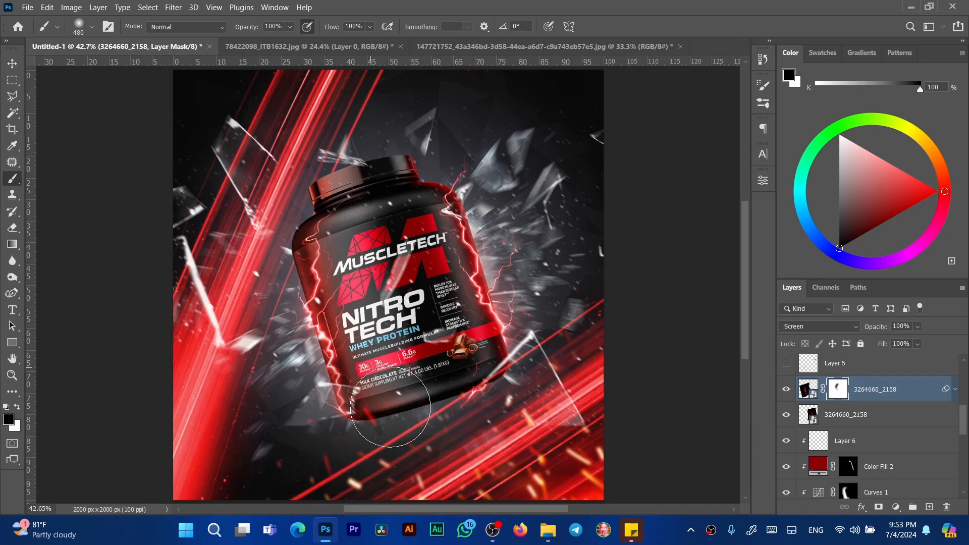
left_click_drag(346, 261, 333, 260)
mouse_move(339, 201)
left_mouse_down()
mouse_move(355, 350)
mouse_move(335, 348)
mouse_move(330, 374)
mouse_move(323, 337)
mouse_move(360, 442)
mouse_move(330, 377)
mouse_move(326, 202)
mouse_move(324, 388)
left_mouse_up()
key("x")
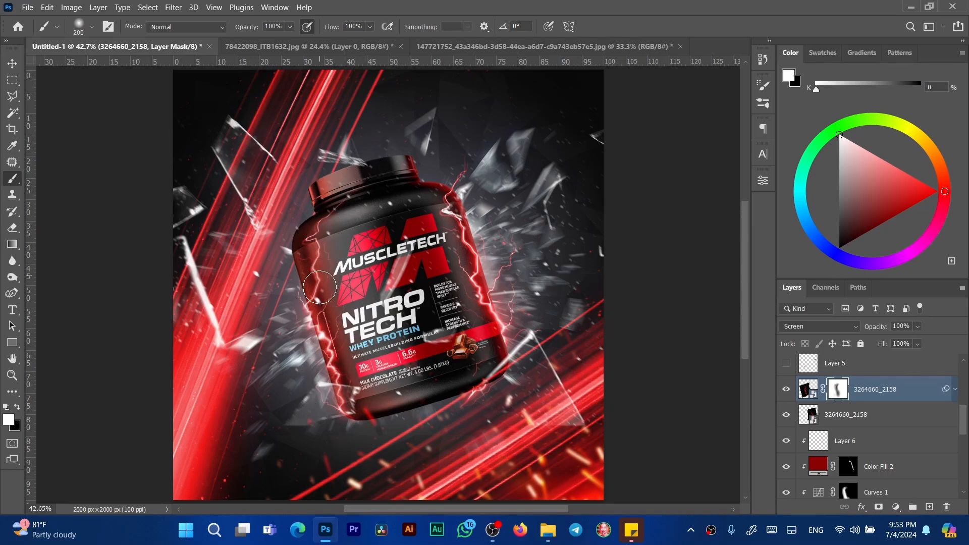
left_click_drag(322, 299, 310, 309)
Step: Create a clipped layer above Layer 6 at 76% opacity and paint light pink rim highlights along the jar's left side and lid
left_click(820, 448)
key("ctrl+shift+alt+n")
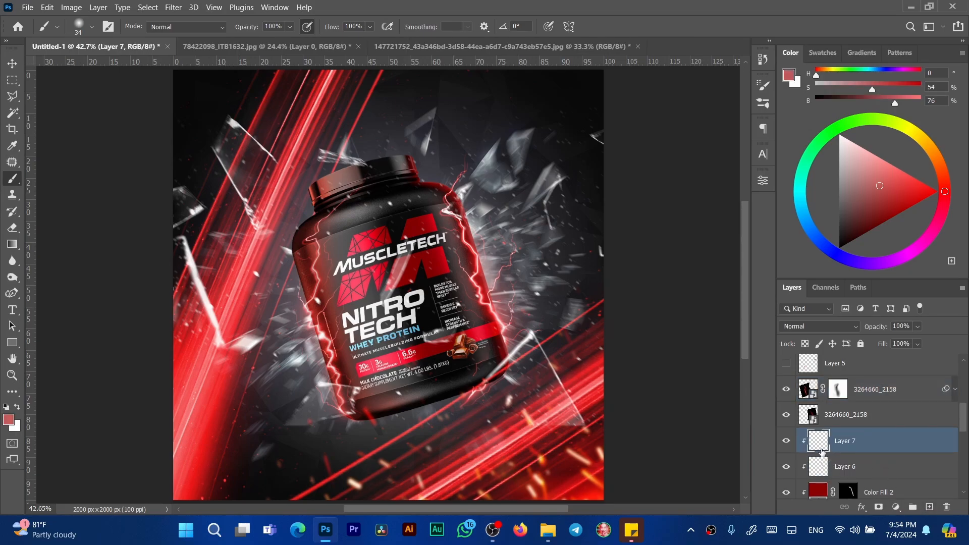
left_click_drag(862, 169, 865, 163)
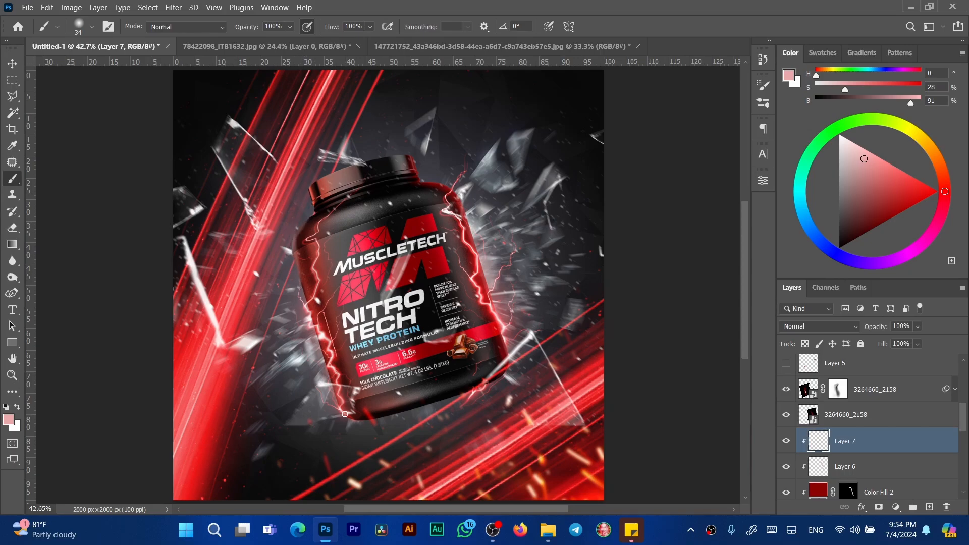
left_click_drag(296, 263, 307, 313)
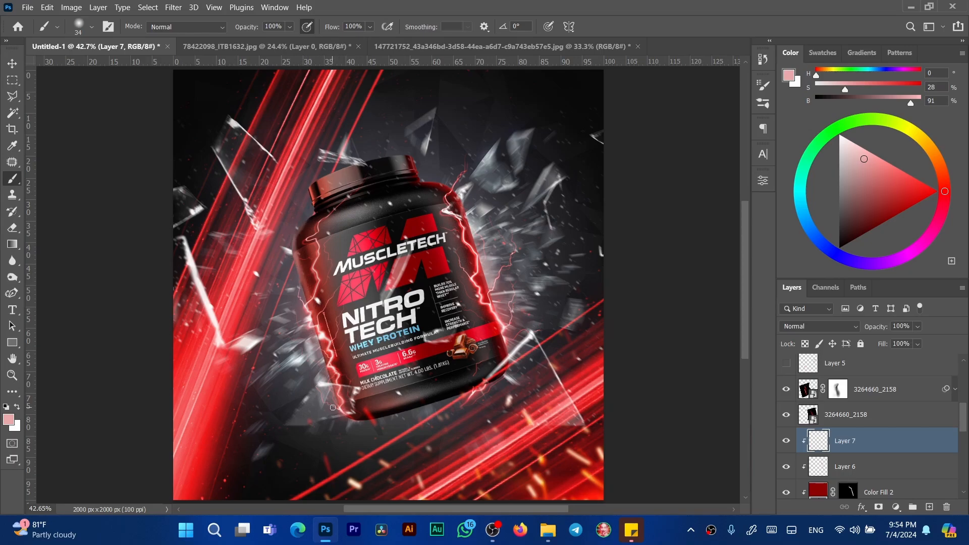
left_click_drag(332, 407, 339, 416)
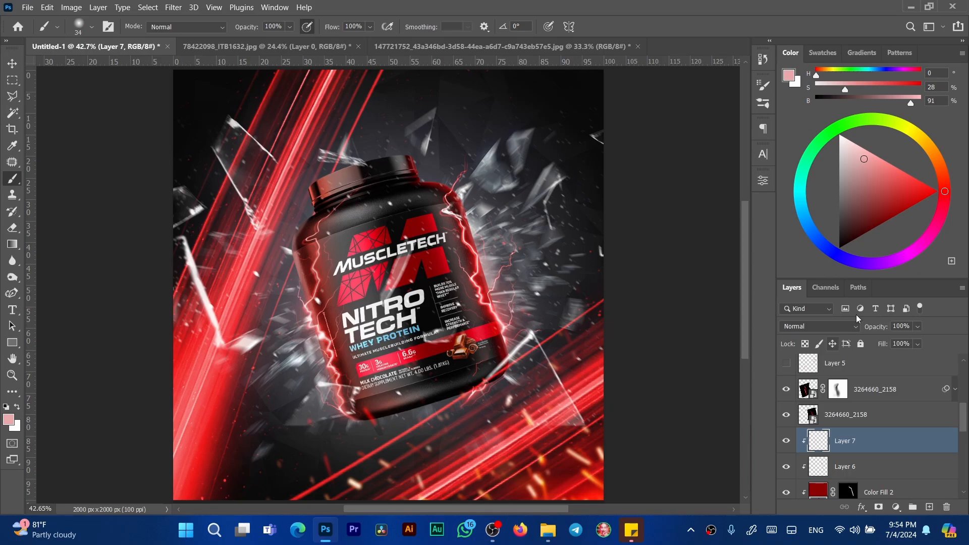
left_click_drag(877, 329, 869, 331)
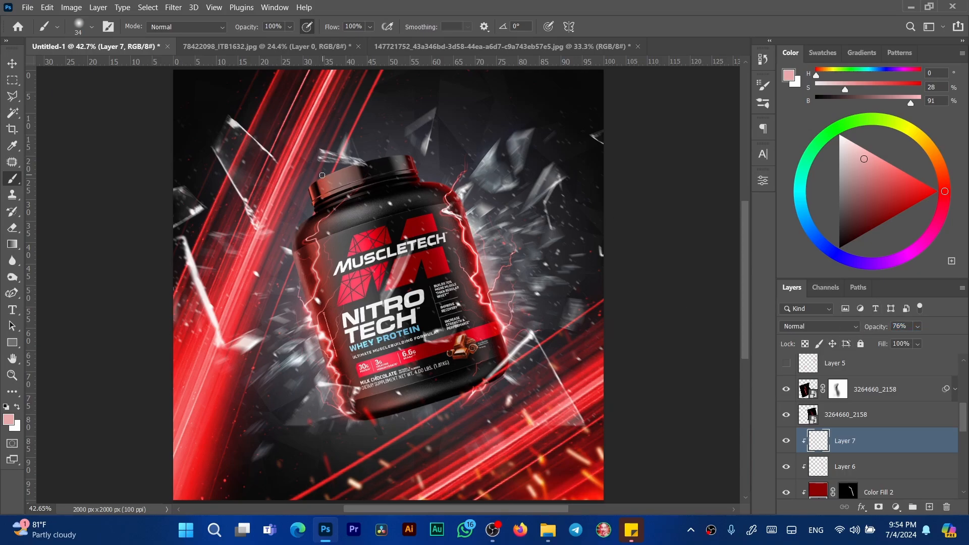
left_click_drag(302, 187, 349, 166)
Step: Add a clipped Curves adjustment above Layer 7 with input 158 and output 74, and invert its mask to black
left_click(895, 506)
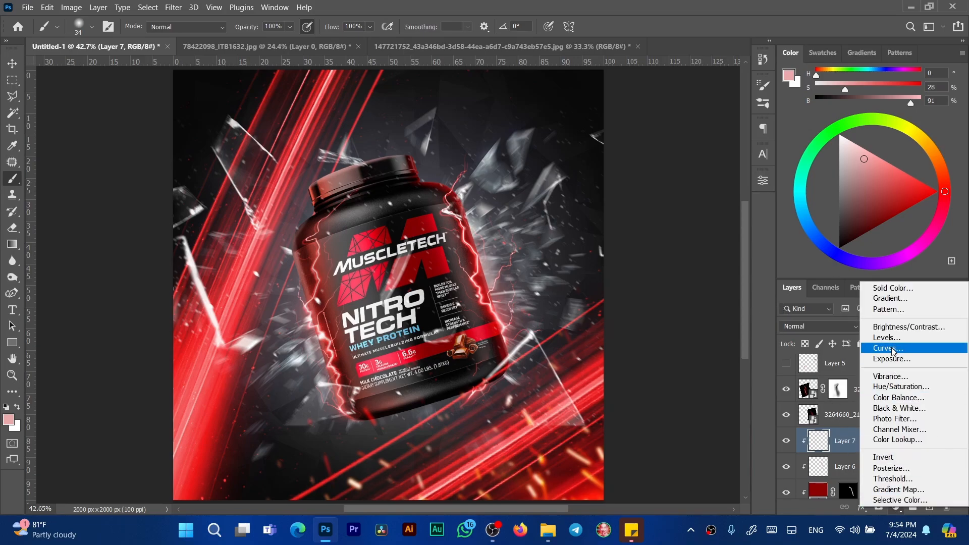
left_click(877, 348)
left_click(655, 445)
left_click_drag(669, 306, 683, 334)
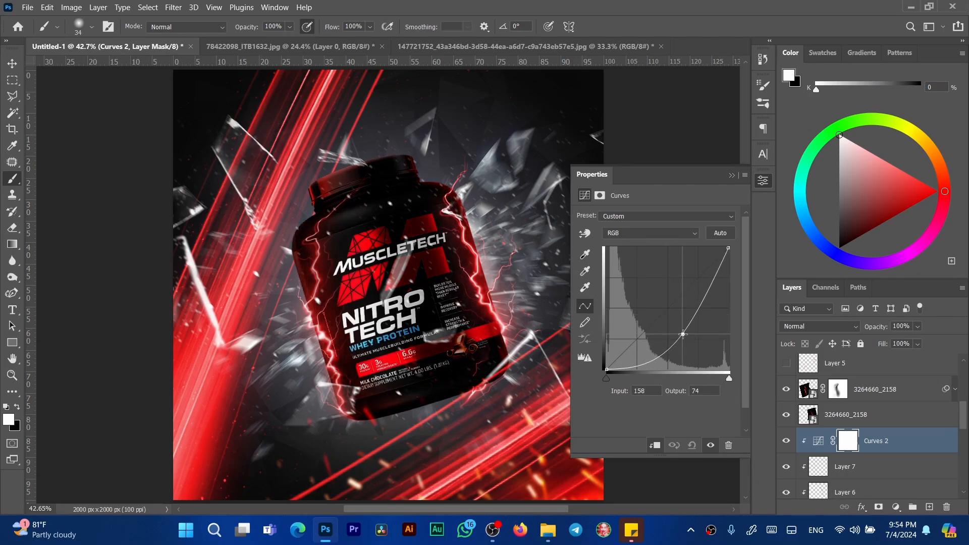
left_click(731, 175)
key("ctrl+i")
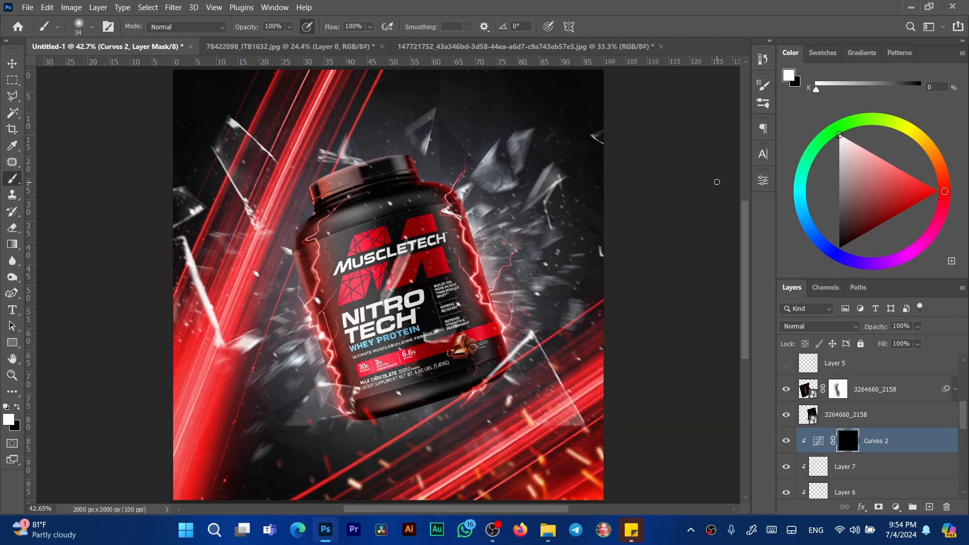
Step: Darken the jar's lid by painting white on the Curves 2 mask with a soft brush at varying sizes
right_click(355, 174, "alt")
mouse_move(364, 173)
left_mouse_down()
mouse_move(320, 189)
mouse_move(376, 171)
mouse_move(304, 197)
mouse_move(368, 182)
mouse_move(306, 220)
mouse_move(338, 184)
left_mouse_up()
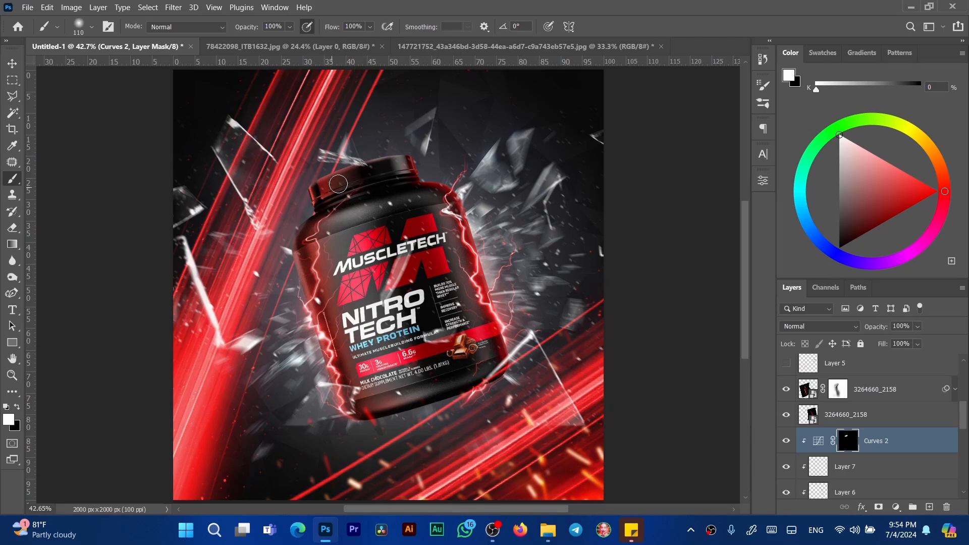
right_click(363, 174, "alt")
right_click(373, 188, "alt")
Step: Show the Hue/Saturation 1 adjustment and shift its colorize hue to tint the background teal, checking it against the blue label text
scroll(803, 427, "down", 5)
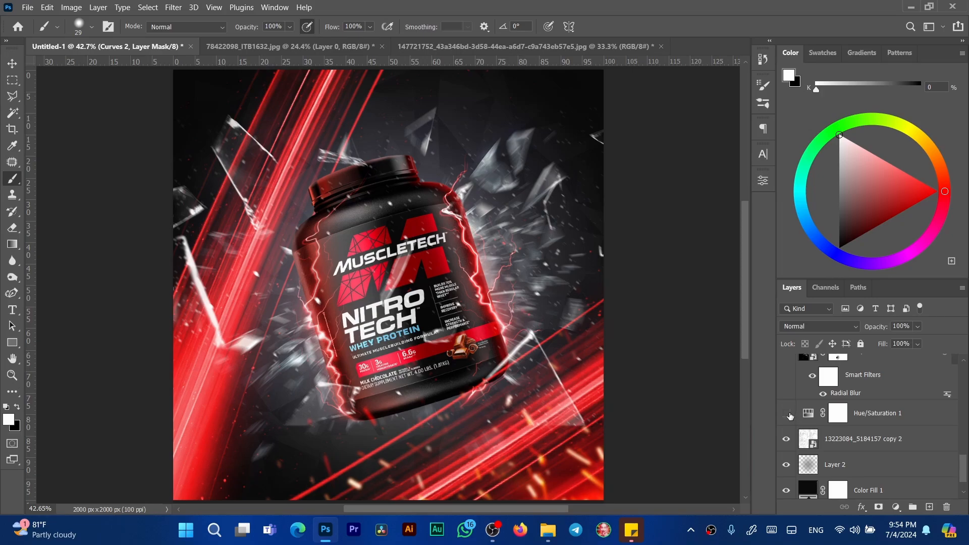
left_click(787, 414)
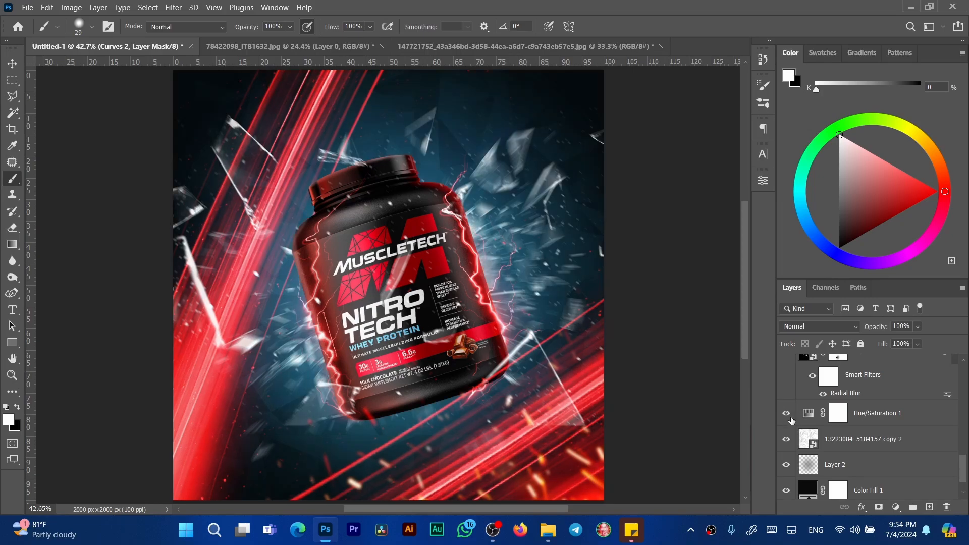
double_click(808, 416)
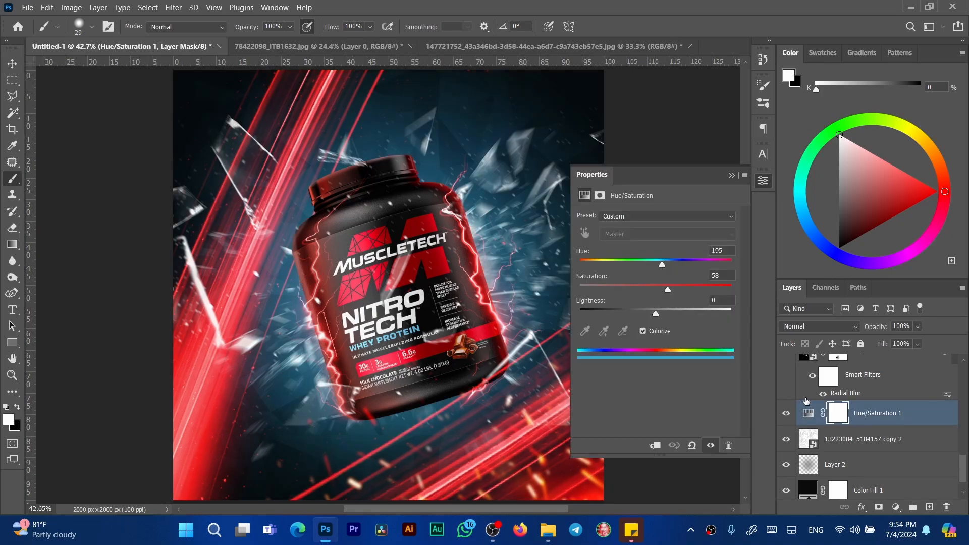
left_click_drag(663, 267, 704, 271)
left_click_drag(715, 269, 681, 294)
left_click(731, 175)
mouse_move(370, 342)
left_mouse_down()
mouse_move(408, 342)
mouse_move(407, 307)
mouse_move(449, 316)
mouse_move(441, 323)
left_mouse_up()
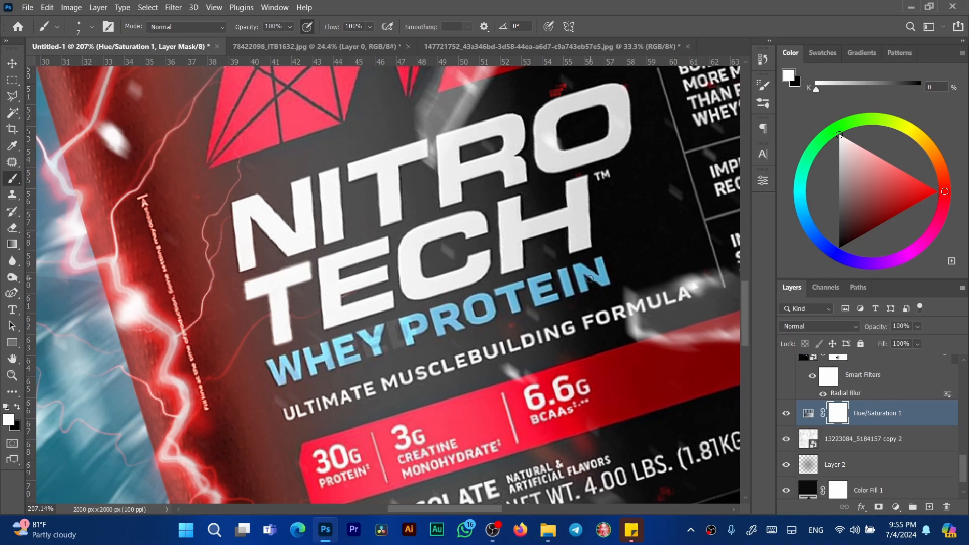
key("ctrl+0")
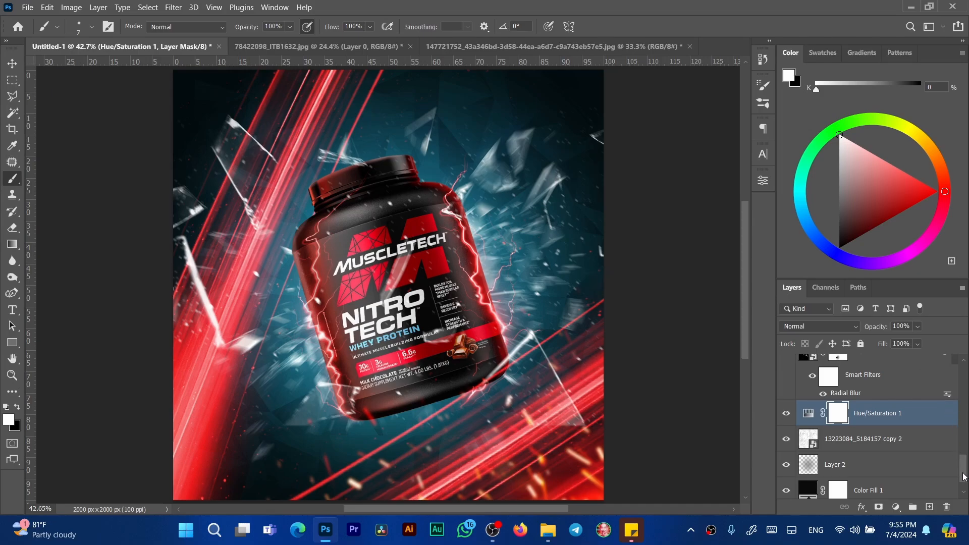
Step: Stamp all visible layers into a new layer above Layer 4 and convert it for Smart Filters
left_click_drag(963, 476, 963, 358)
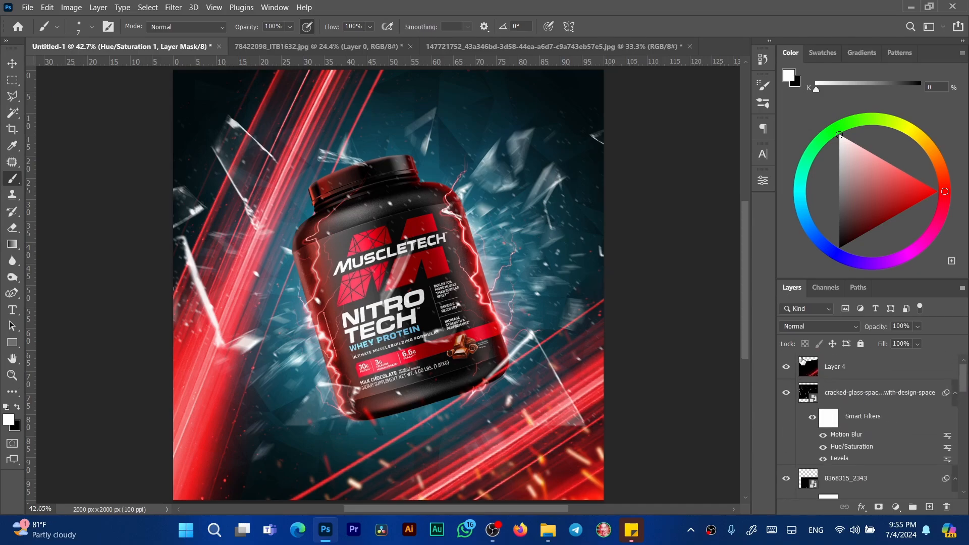
left_click(807, 370)
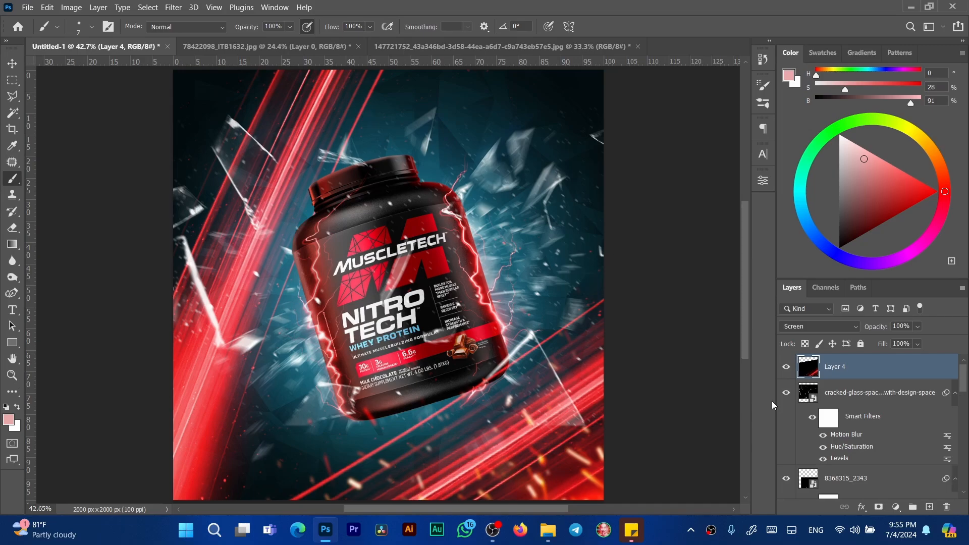
key("ctrl+shift+alt+e")
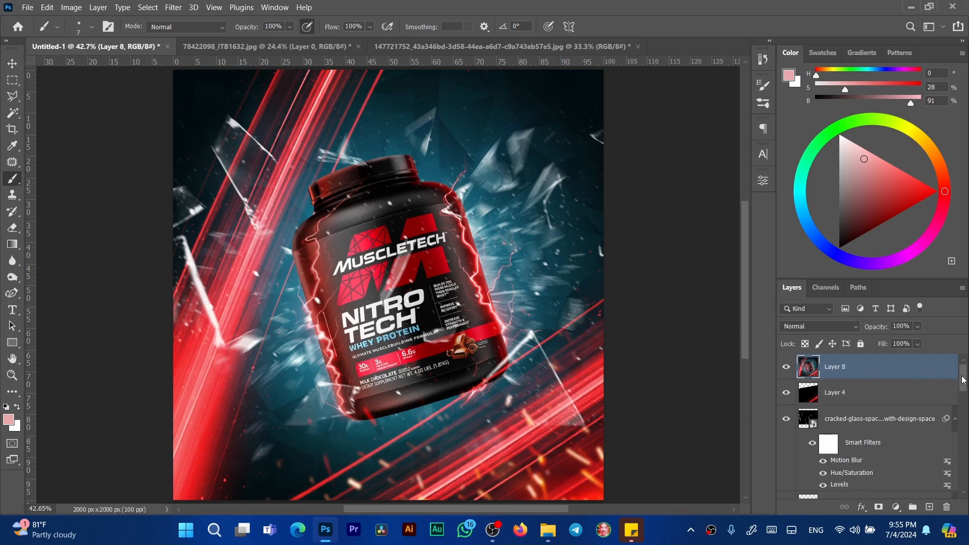
left_click_drag(962, 380, 964, 481)
scroll(830, 385, "up", 5)
left_click(173, 7)
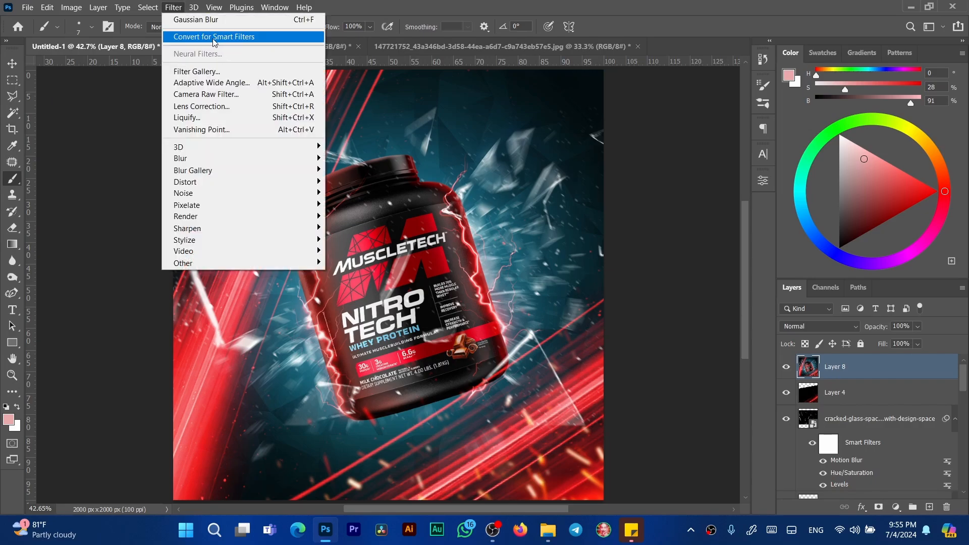
key("Escape")
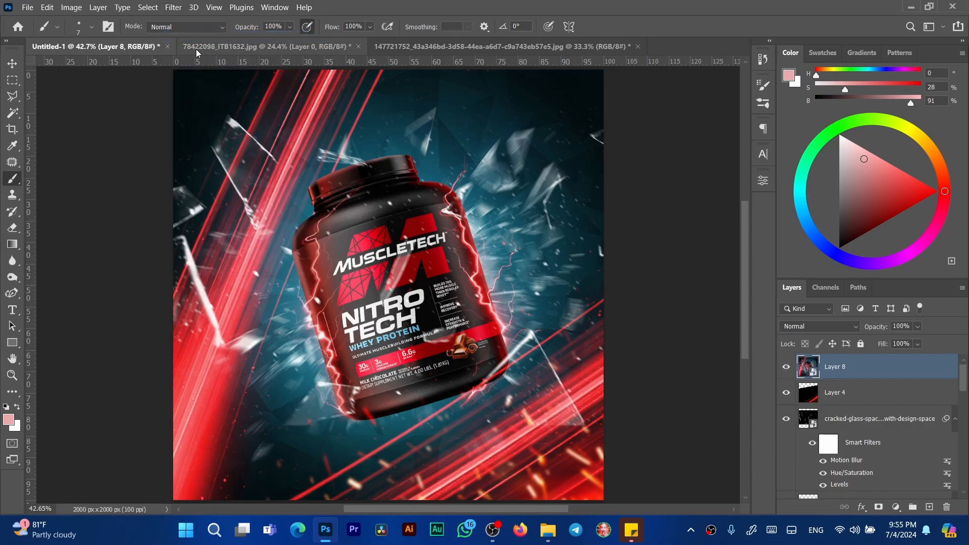
Step: Start a 15 px Iris Blur on Layer 8 and stretch its ellipse vertically around the jar
left_click(175, 10)
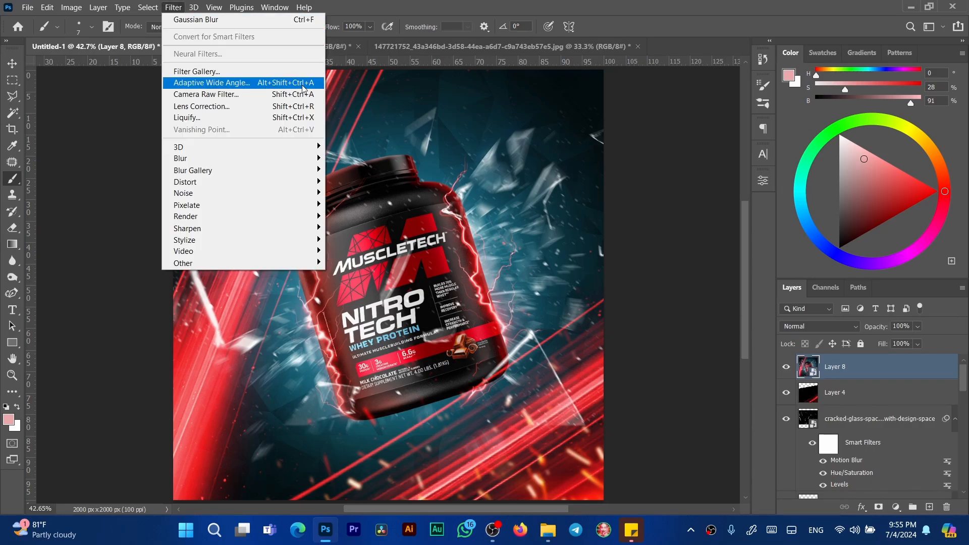
mouse_move(315, 160)
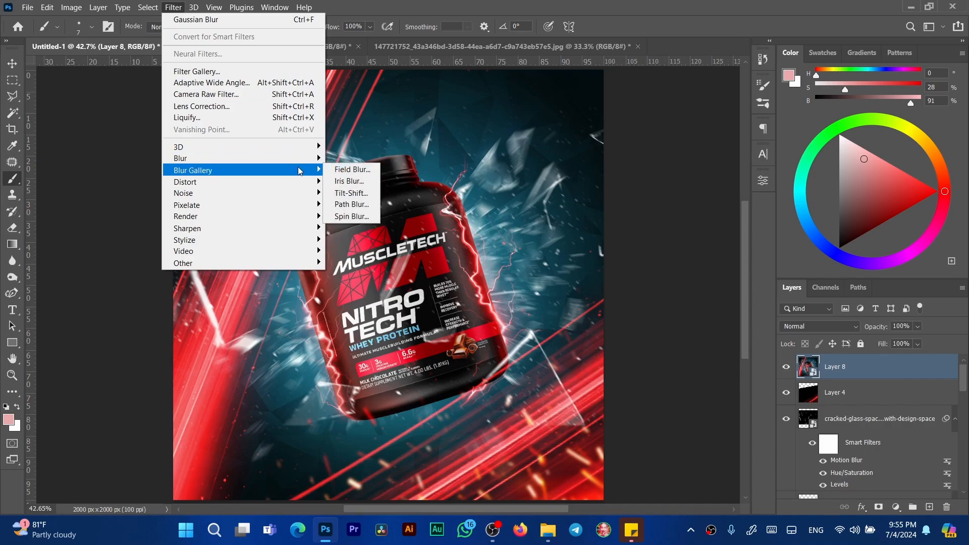
left_click(353, 183)
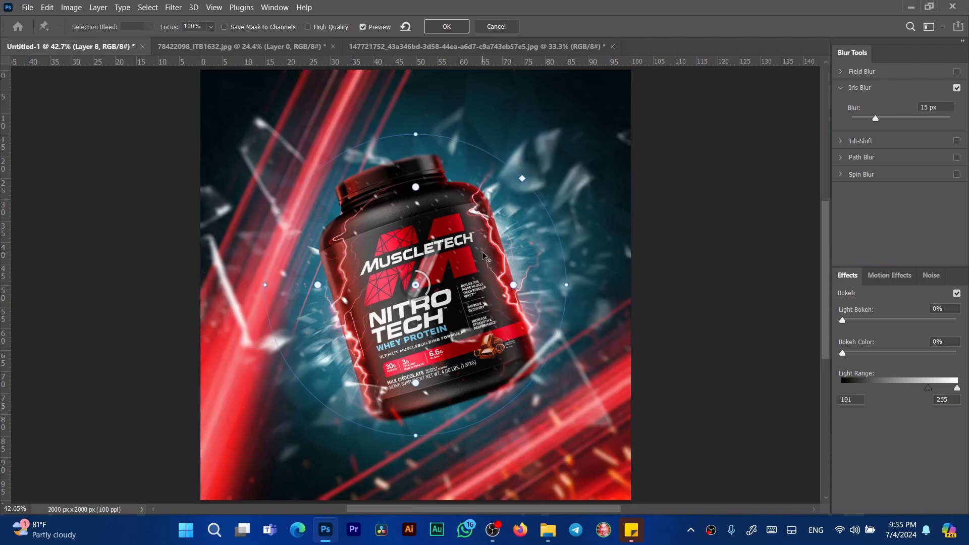
left_click_drag(416, 384, 419, 406)
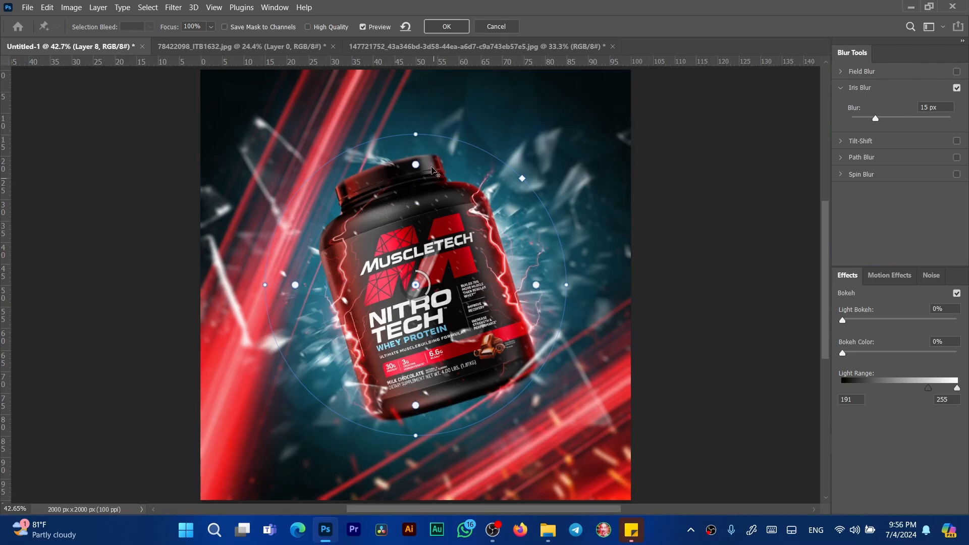
left_click_drag(414, 132, 415, 108)
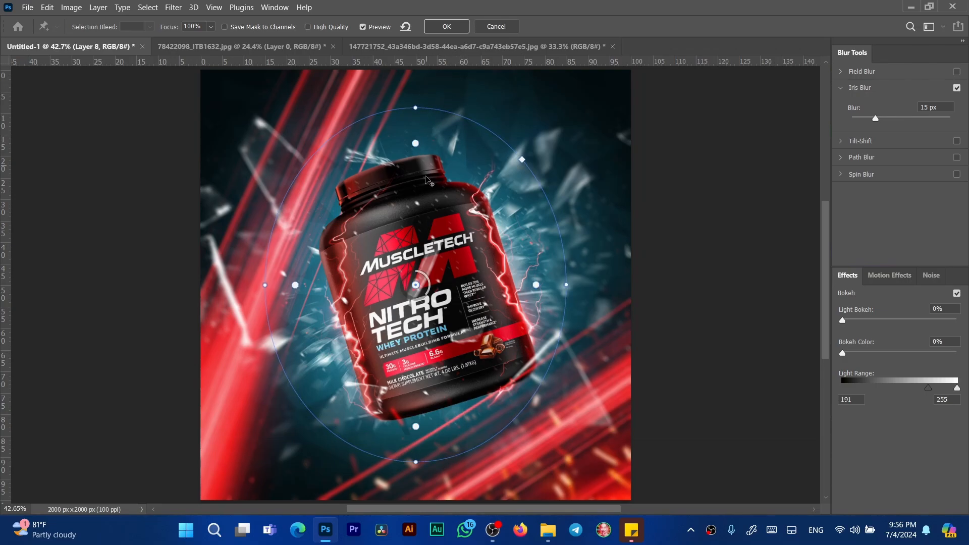
Step: Adjust the iris blur's inner feather points so the jar stays sharp and the blur fades in around it
left_click_drag(415, 146, 413, 255)
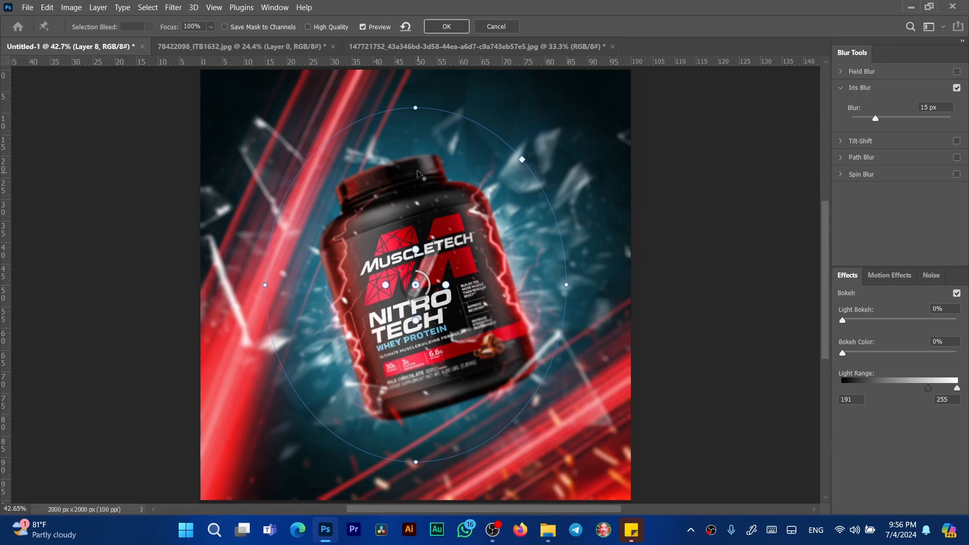
left_click_drag(417, 249, 421, 150)
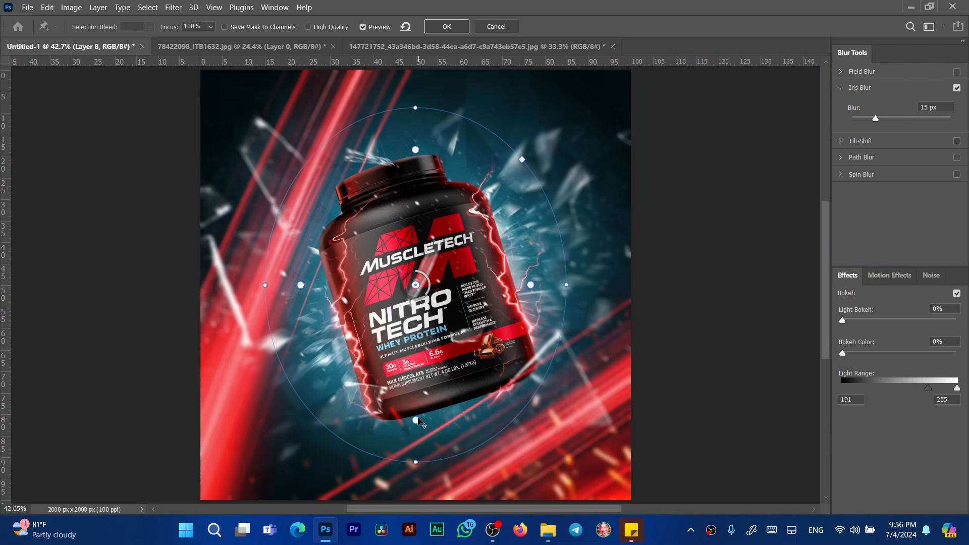
left_click_drag(417, 423, 419, 374)
left_click_drag(531, 286, 514, 285)
left_click_drag(301, 285, 329, 285)
mouse_move(415, 150)
left_mouse_down()
mouse_move(416, 160)
mouse_move(421, 152)
left_mouse_up()
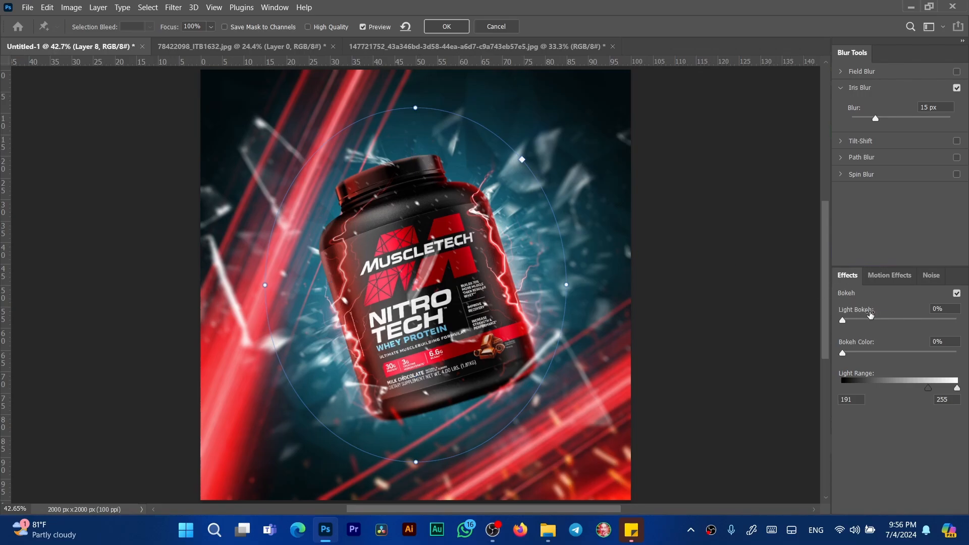
Step: Set Light Bokeh to 28% and Bokeh Color to 29%, enable High Quality, and apply the Iris Blur
mouse_move(855, 319)
left_mouse_down()
mouse_move(874, 311)
mouse_move(840, 317)
left_mouse_up()
mouse_move(851, 312)
left_mouse_down()
mouse_move(873, 310)
mouse_move(853, 316)
mouse_move(866, 316)
mouse_move(872, 343)
mouse_move(846, 343)
mouse_move(866, 342)
mouse_move(858, 318)
left_mouse_up()
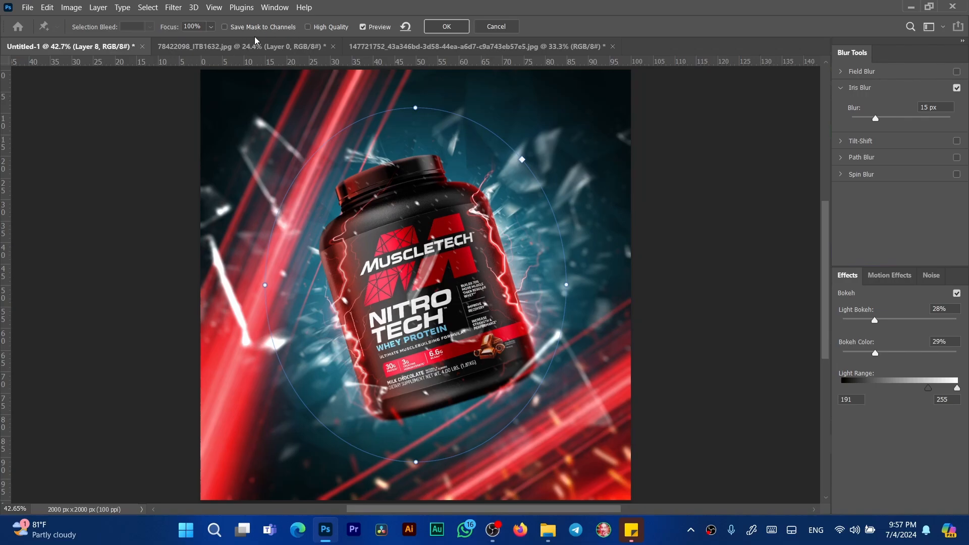
left_click(308, 27)
left_click(890, 275)
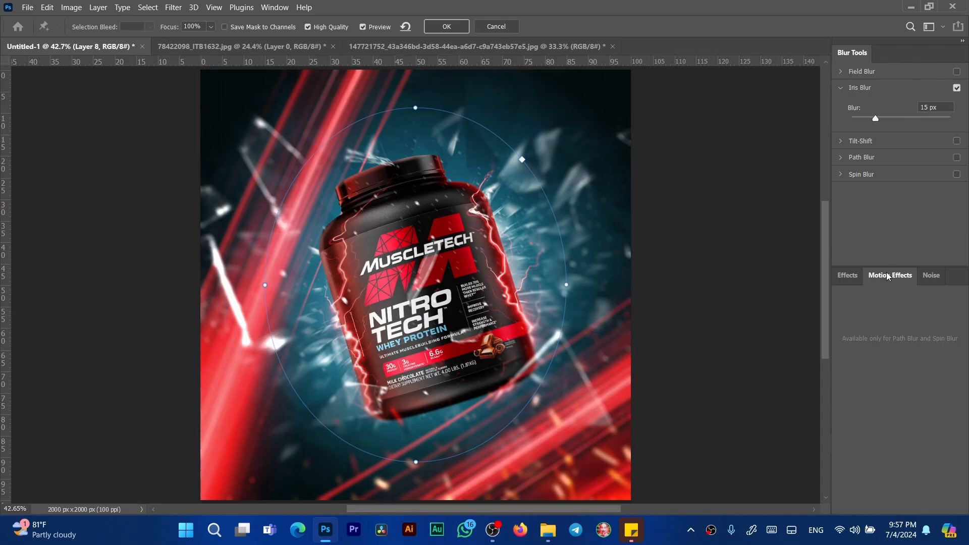
left_click(847, 275)
left_click(438, 28)
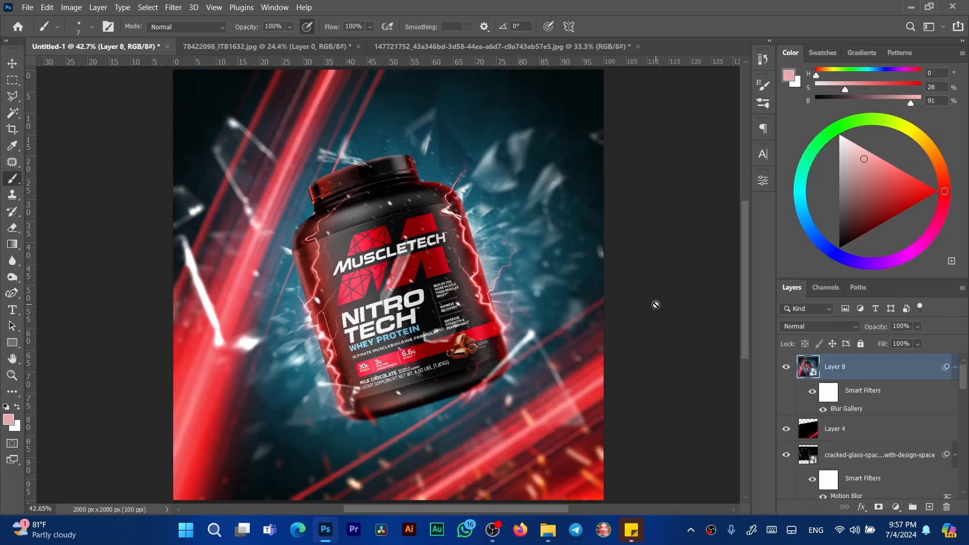
Step: Compare the poster with and without the blurred Layer 8
left_click(786, 367)
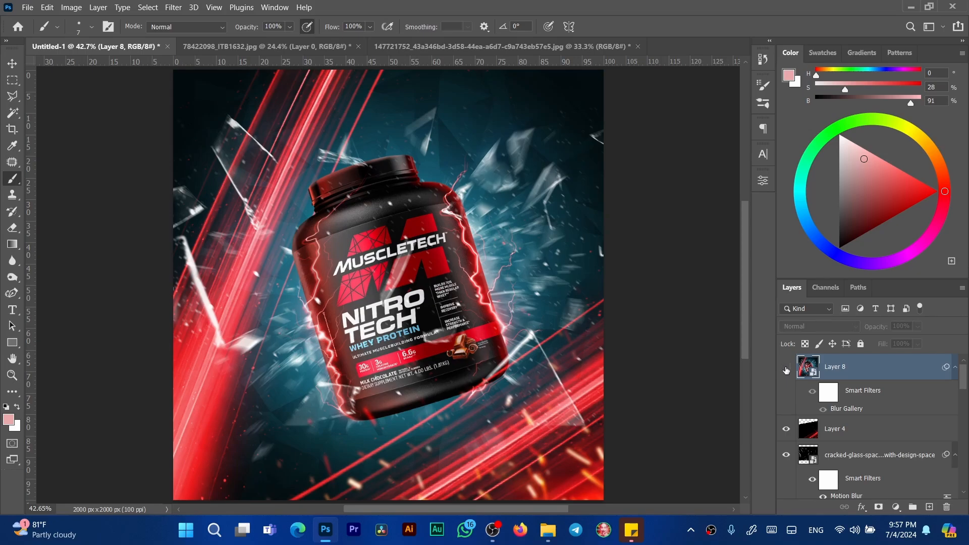
left_click(786, 368)
left_click(786, 368)
left_click(787, 369)
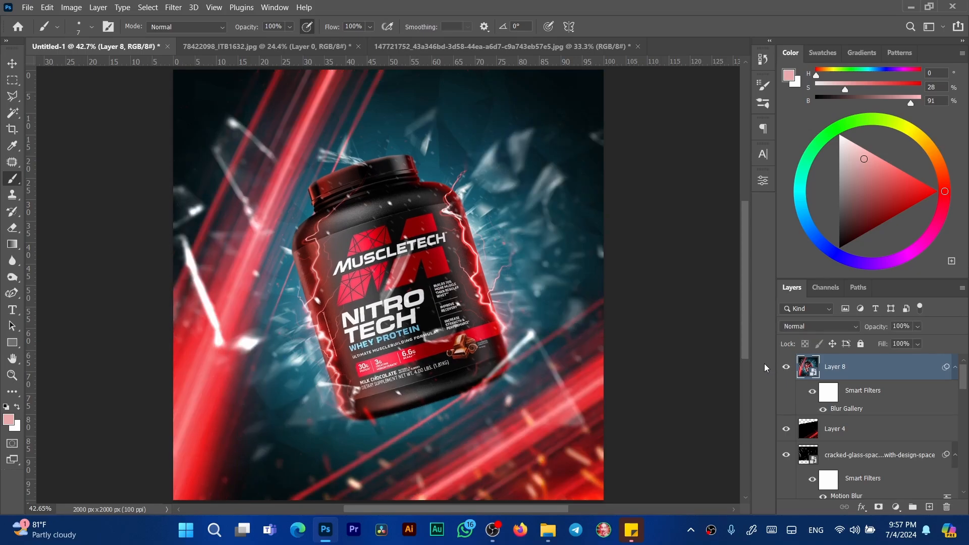
left_click(785, 369)
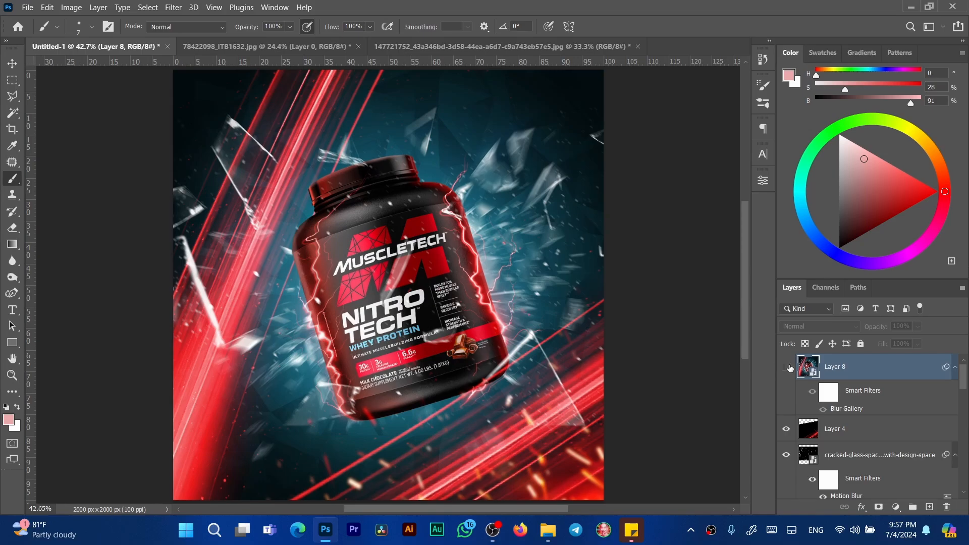
left_click(785, 368)
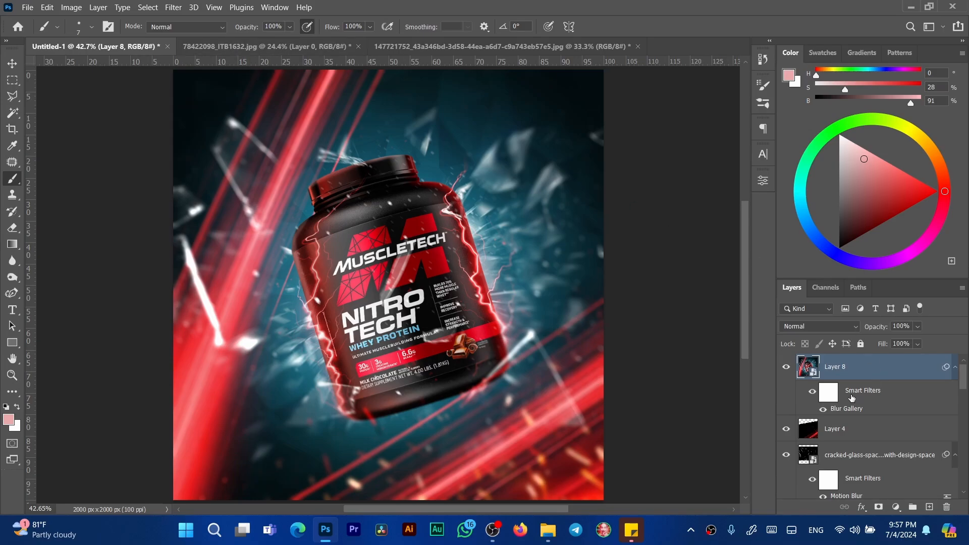
Step: Stamp all visible layers into a new layer above Layer 8 and convert it for Smart Filters
key("ctrl+shift+alt+e")
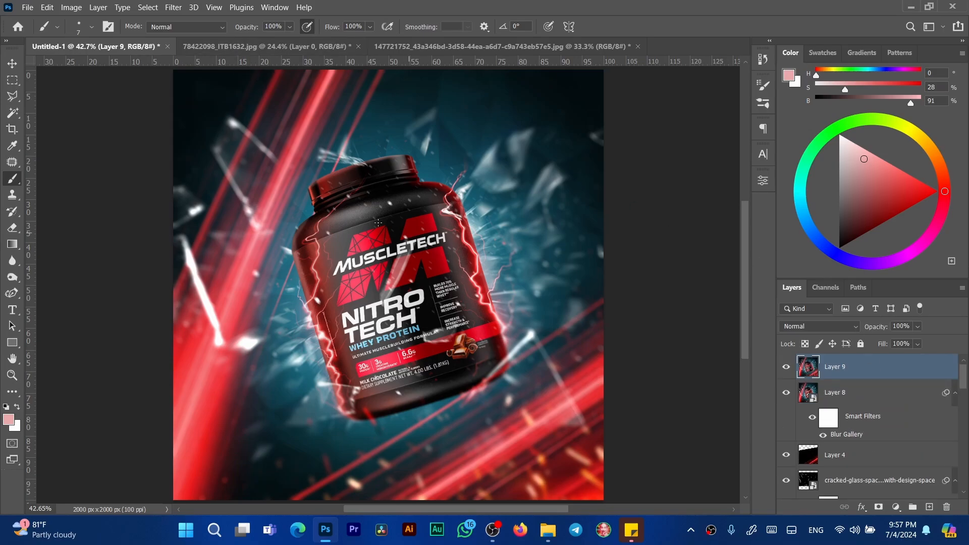
left_click(173, 7)
left_click(186, 37)
Step: Apply a Radial Blur to Layer 9 with amount 14, Zoom method and Best quality
left_click(173, 7)
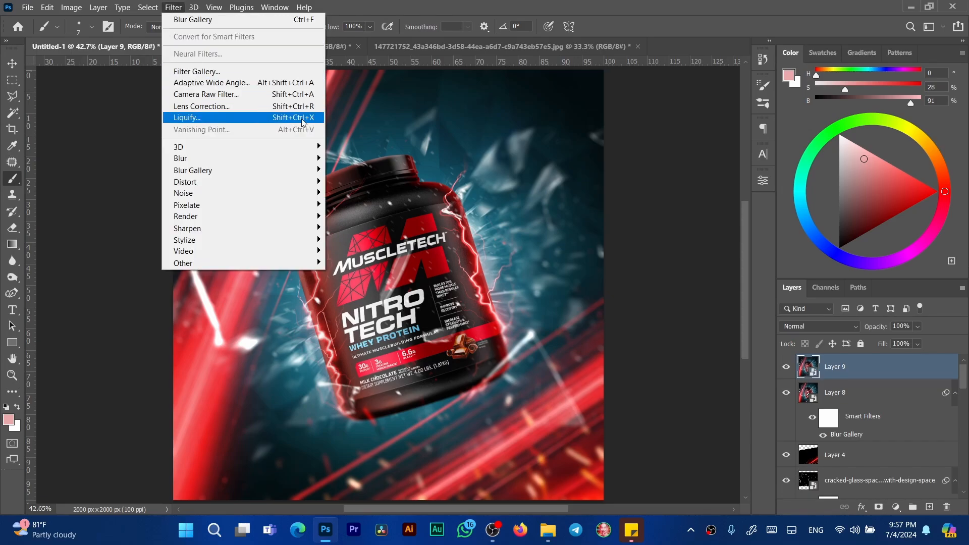
mouse_move(309, 159)
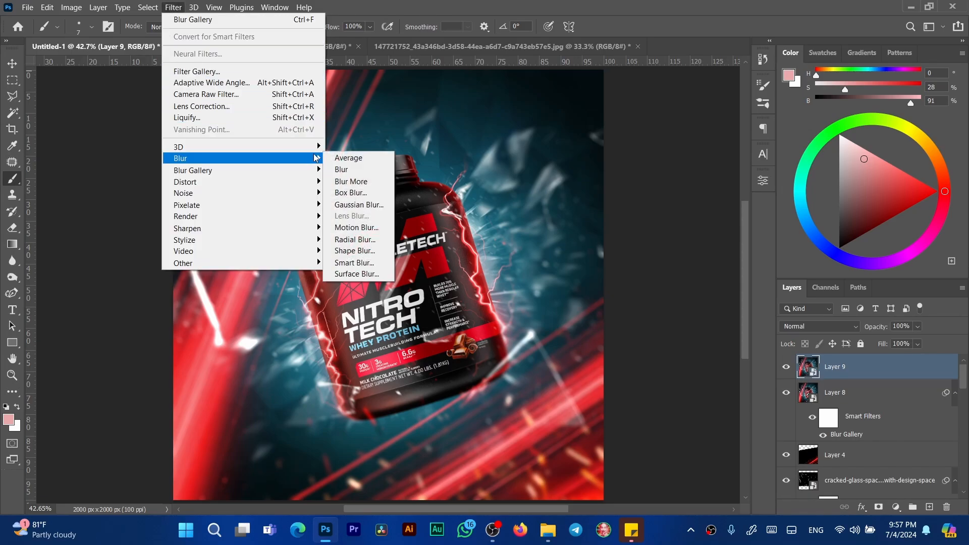
left_click(371, 241)
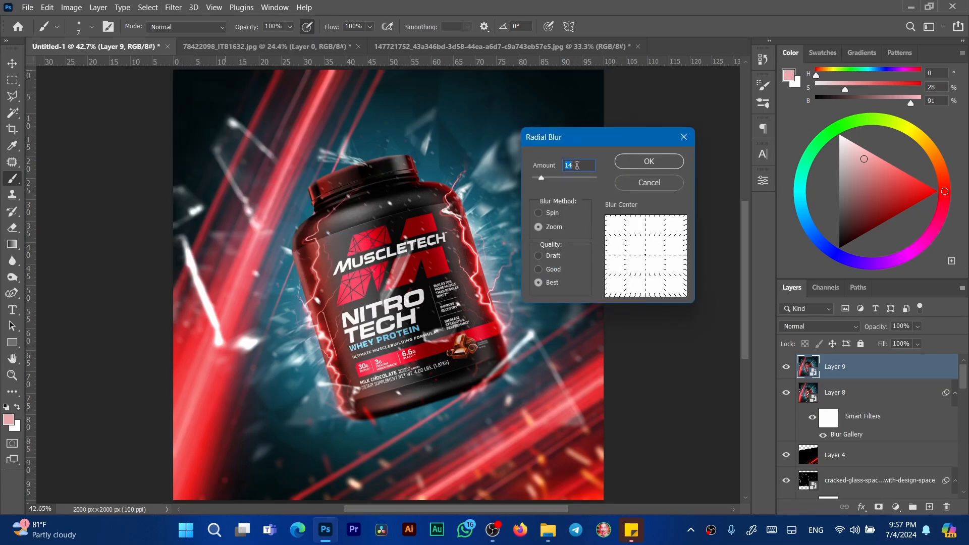
key("BackSpace")
type("14")
key("Return")
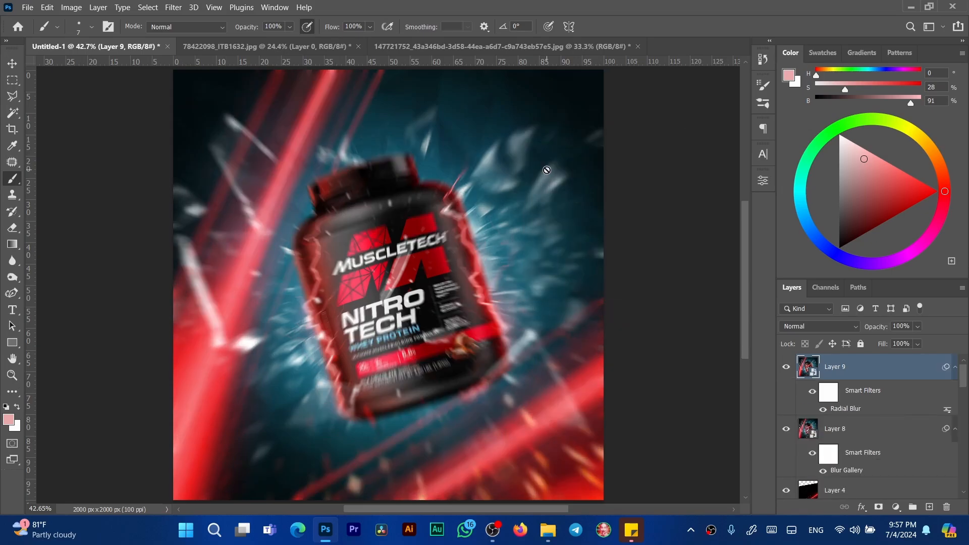
Step: Paint black on Layer 9's filter mask with a large soft brush at varying sizes to clear the radial blur from the jar and its surroundings
left_click(828, 392)
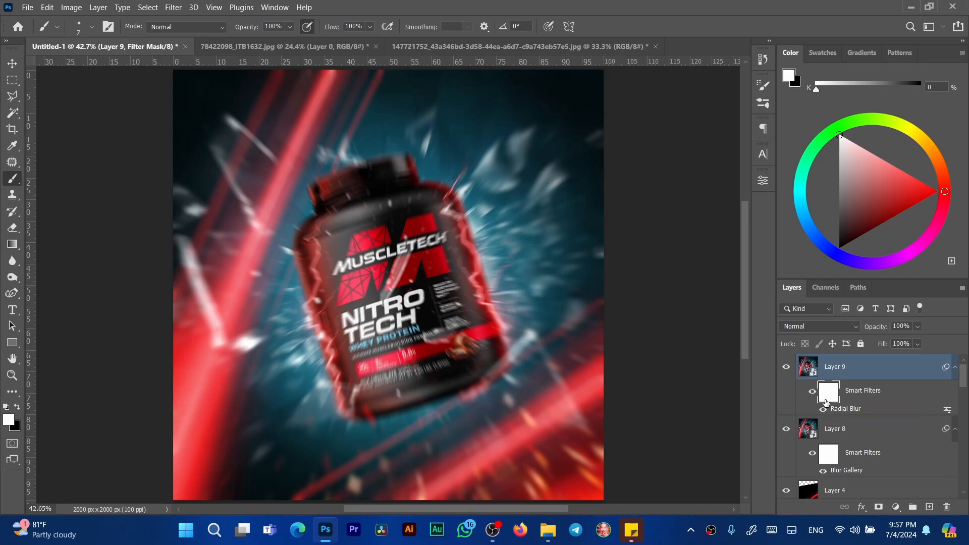
mouse_move(397, 289)
left_mouse_down()
mouse_move(440, 308)
mouse_move(521, 312)
left_mouse_up()
left_click_drag(421, 331, 394, 222)
key("x")
mouse_move(423, 249)
left_mouse_down()
mouse_move(427, 291)
mouse_move(395, 227)
mouse_move(359, 274)
mouse_move(354, 249)
mouse_move(471, 315)
mouse_move(338, 338)
mouse_move(468, 339)
left_mouse_up()
mouse_move(422, 306)
left_mouse_down()
mouse_move(490, 311)
mouse_move(417, 283)
mouse_move(452, 301)
mouse_move(395, 328)
mouse_move(400, 285)
mouse_move(478, 292)
left_mouse_up()
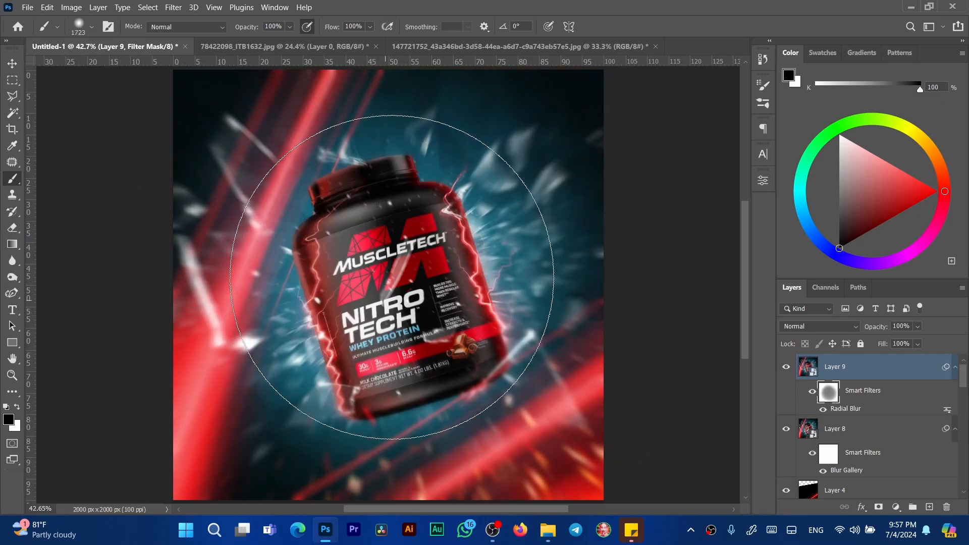
left_click(422, 295)
left_click_drag(409, 288, 202, 275)
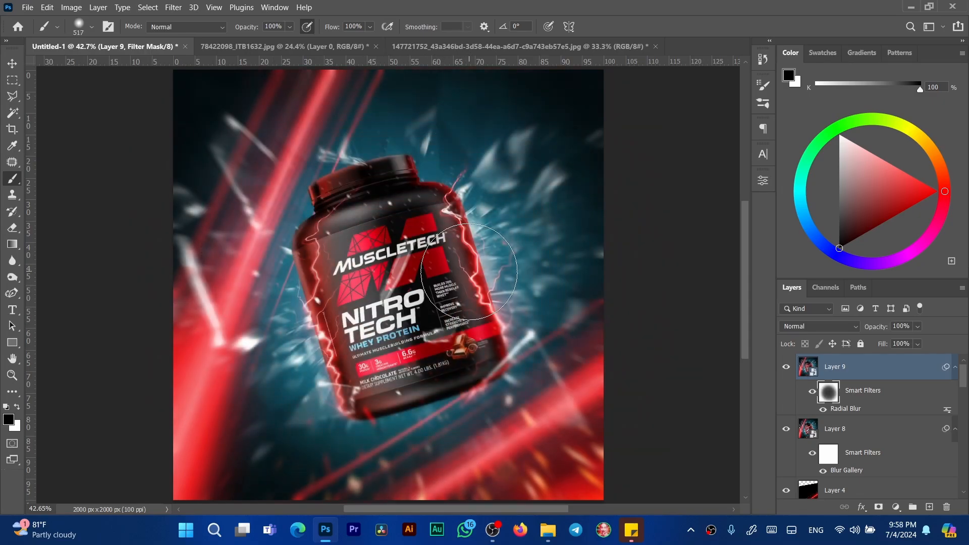
left_click_drag(464, 272, 530, 281)
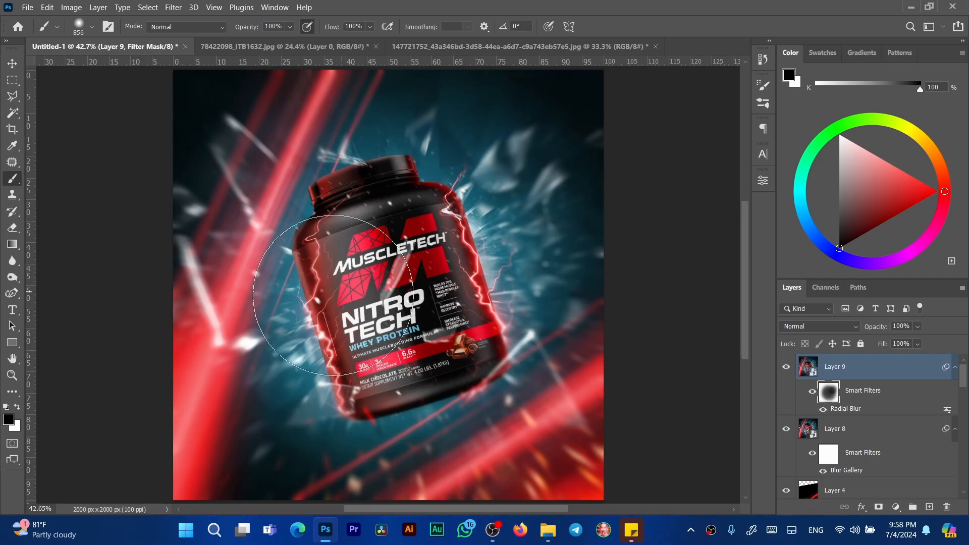
left_click(246, 401)
left_click(273, 177)
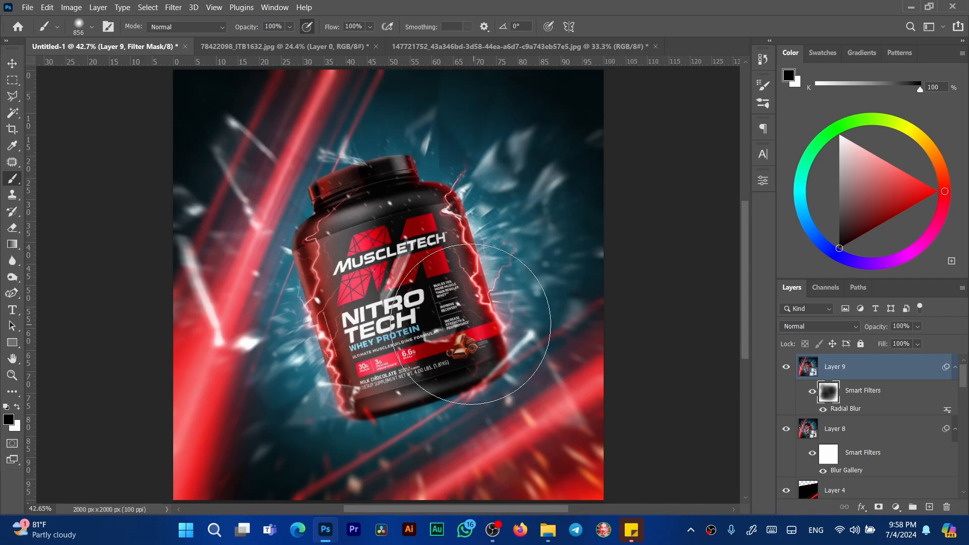
left_click_drag(446, 313, 431, 312)
left_click(551, 405)
mouse_move(484, 335)
left_mouse_down()
mouse_move(312, 337)
mouse_move(330, 338)
left_mouse_up()
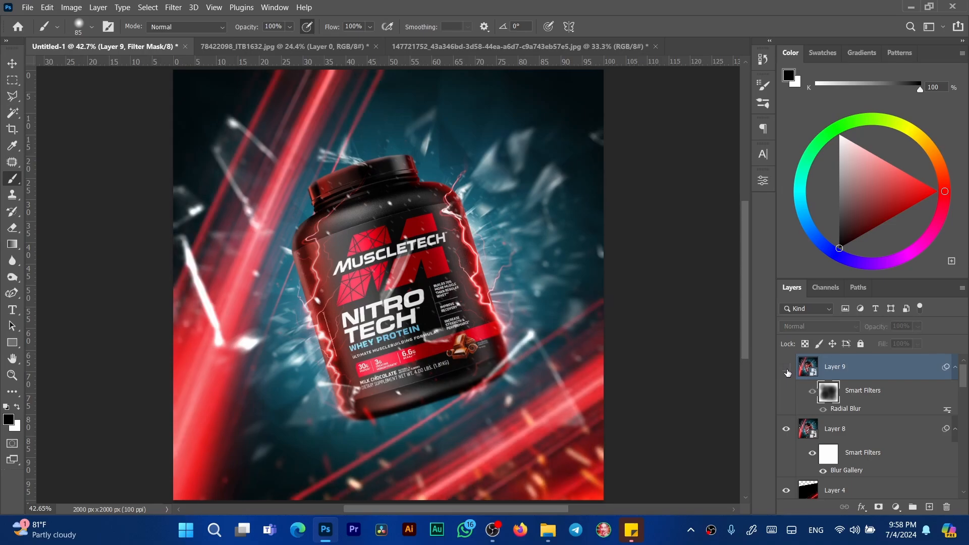
Step: Compare the poster with and without the radially blurred Layer 9
left_click(786, 370)
left_click(785, 369)
left_click(786, 369)
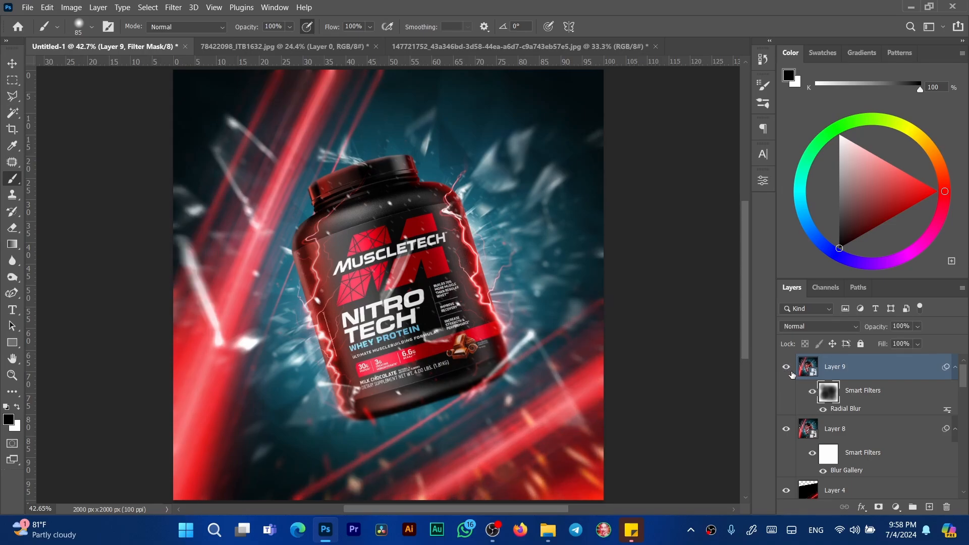
Step: Stamp all visible layers into a new layer above Layer 9 and convert it for Smart Filters
left_click_drag(462, 304, 452, 311)
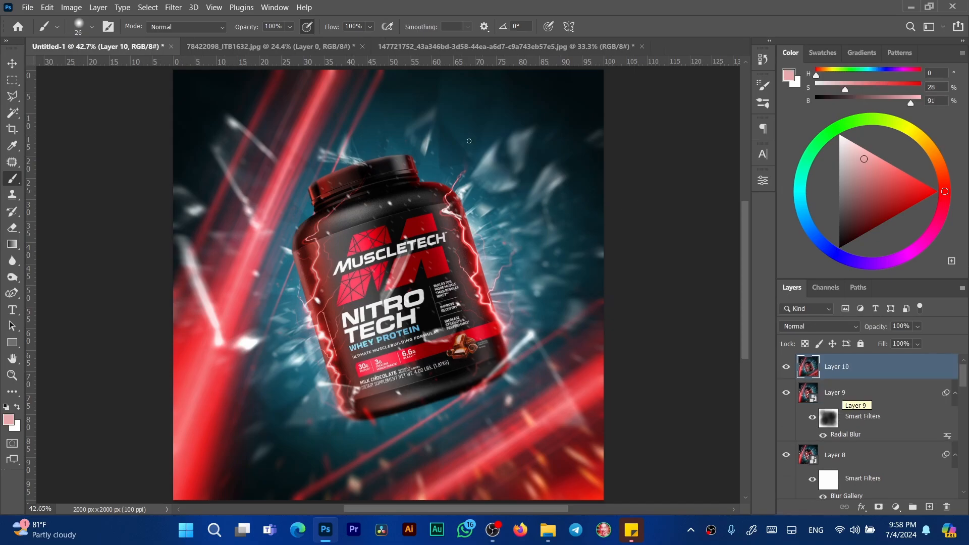
left_click(174, 8)
left_click(173, 8)
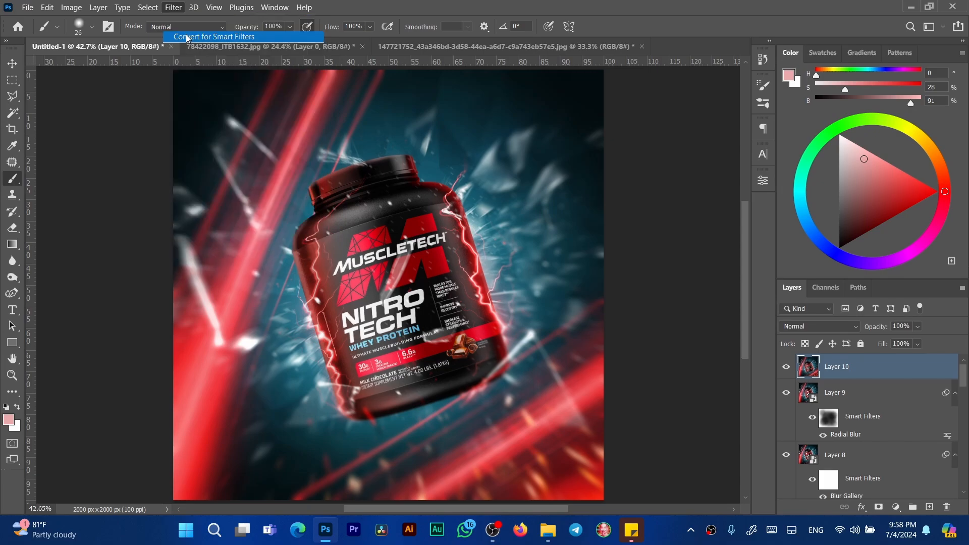
Step: Start the Camera Raw Filter on Layer 10 and set Contrast to +14, Highlights to +30 and Shadows to +19
left_click(173, 7)
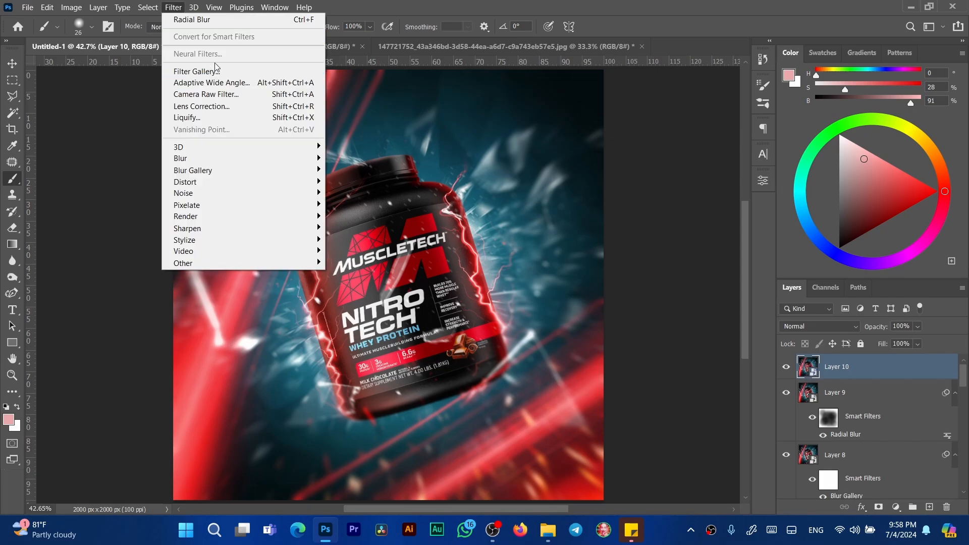
left_click(237, 98)
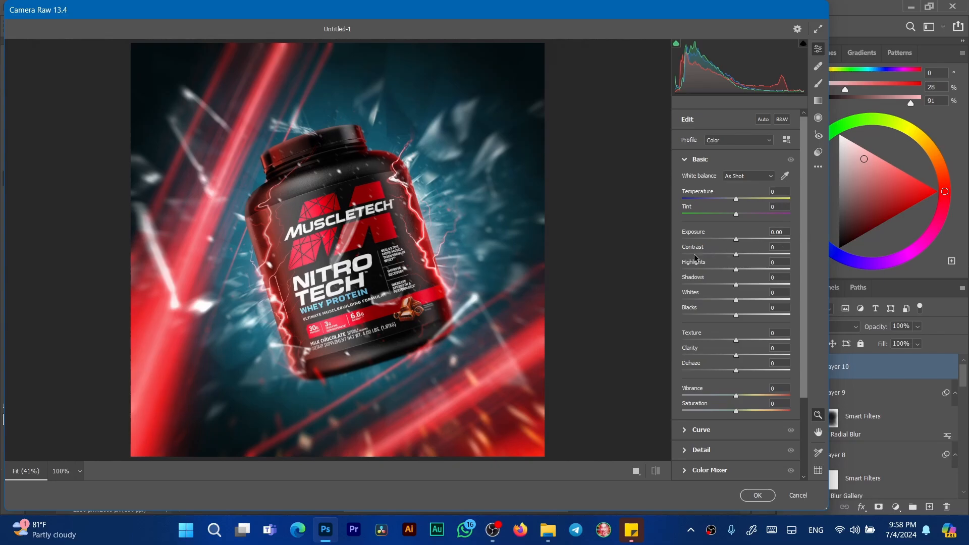
left_click_drag(693, 249, 702, 250)
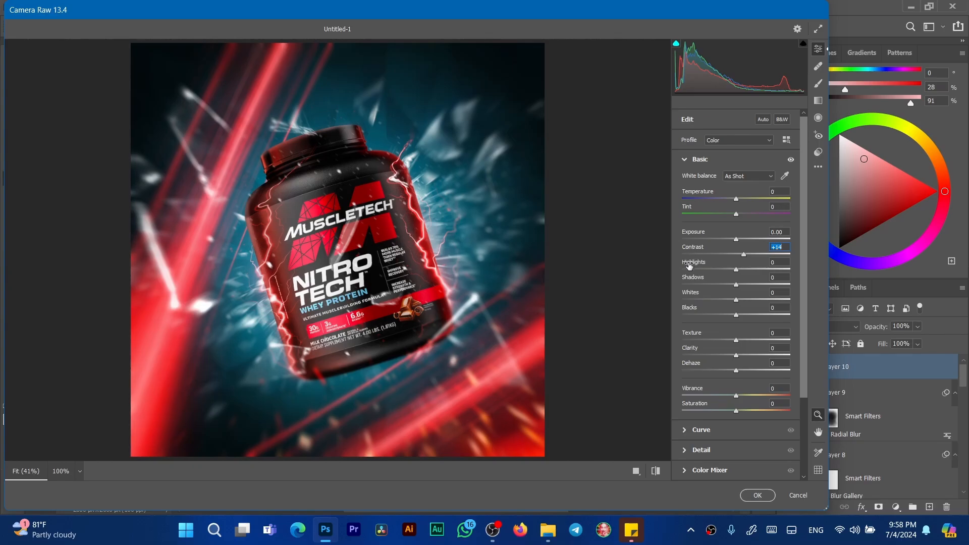
left_click_drag(689, 262, 703, 279)
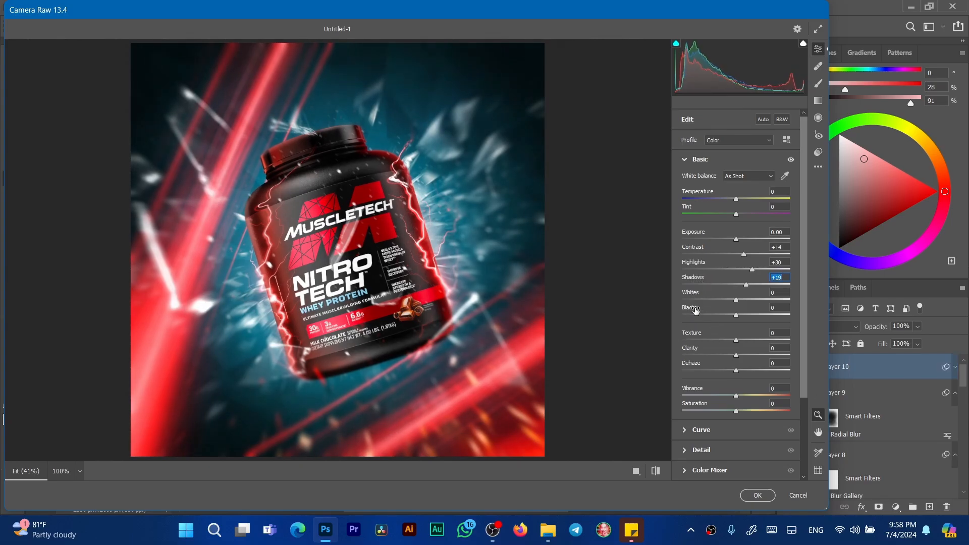
left_click_drag(691, 309, 690, 312)
Step: Set Texture to +32 and Clarity to +10, checking the detail on the jar up close
left_click_drag(315, 176, 450, 169)
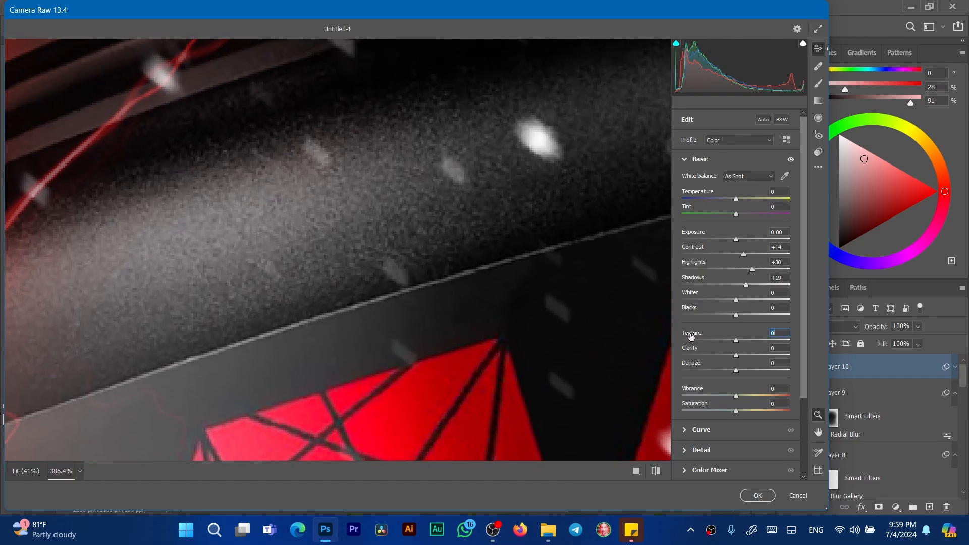
mouse_move(691, 335)
left_mouse_down()
mouse_move(720, 330)
mouse_move(626, 335)
mouse_move(676, 343)
mouse_move(644, 351)
mouse_move(693, 353)
left_mouse_up()
left_click(535, 339)
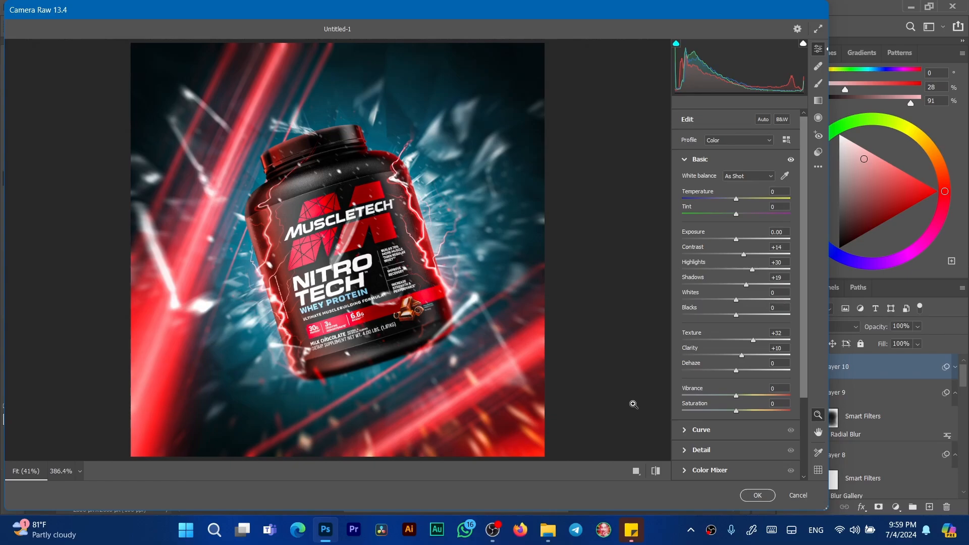
Step: Compare the poster with and without the Basic Camera Raw adjustments
left_click(791, 159)
left_click(790, 161)
left_click(791, 160)
left_click(791, 159)
left_click(792, 160)
left_click(791, 160)
left_click(791, 159)
left_click(792, 160)
Step: Set the white balance Temperature to -5 and Tint to +10 in the Basic adjustments
left_click_drag(701, 194, 699, 193)
mouse_move(694, 207)
left_mouse_down()
mouse_move(667, 214)
mouse_move(711, 214)
mouse_move(689, 214)
left_mouse_up()
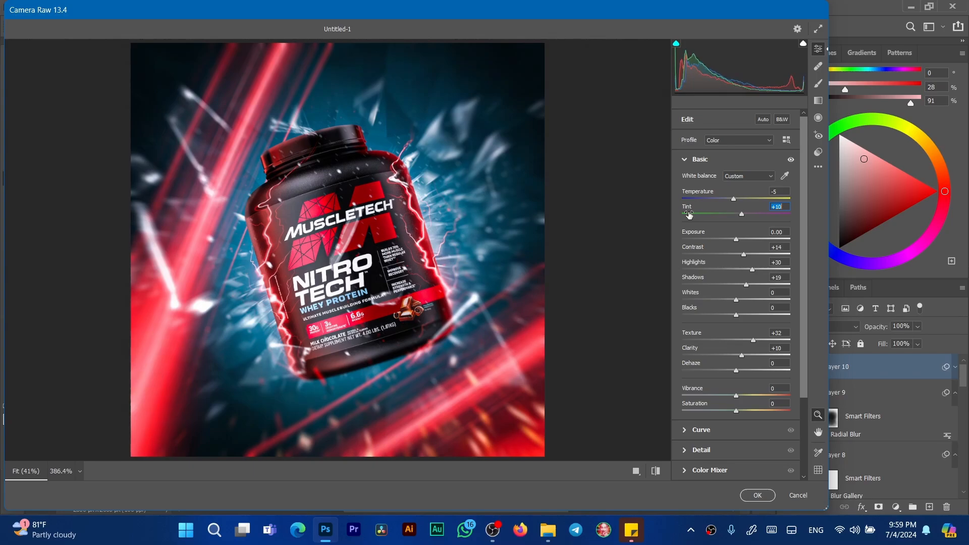
left_click(685, 159)
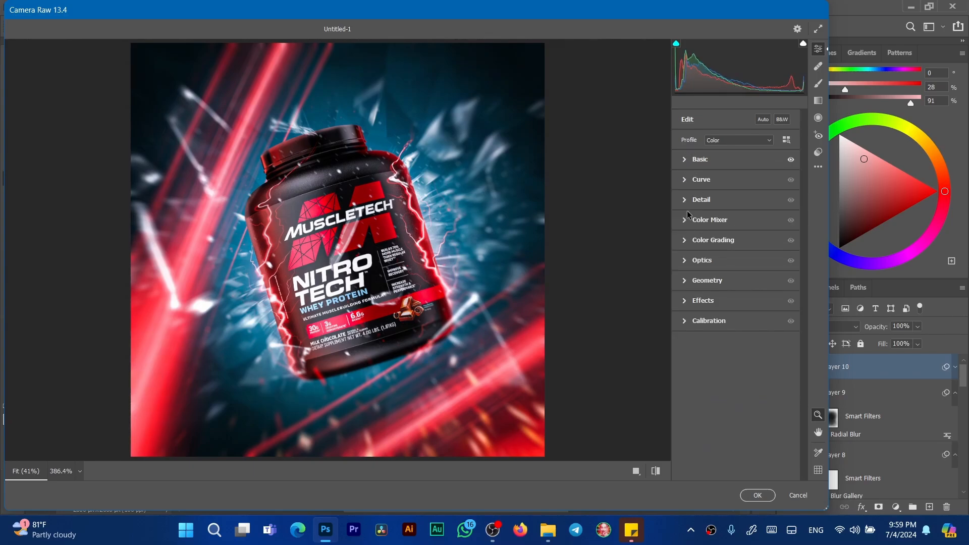
Step: Set Sharpening to 49 in the Detail adjustments, judging the effect on the jar label up close
left_click(685, 200)
left_click(350, 198)
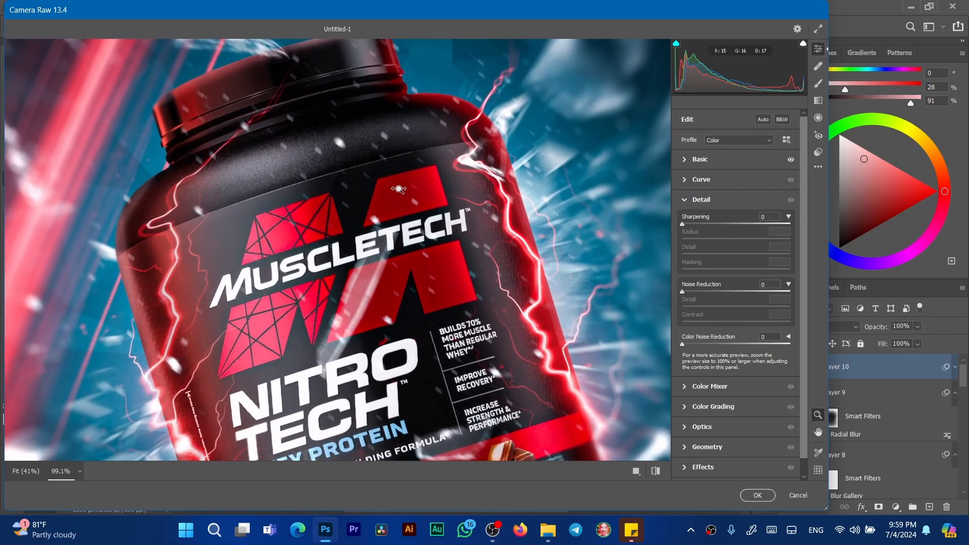
mouse_move(705, 223)
left_mouse_down()
mouse_move(716, 220)
mouse_move(697, 221)
mouse_move(719, 217)
left_mouse_up()
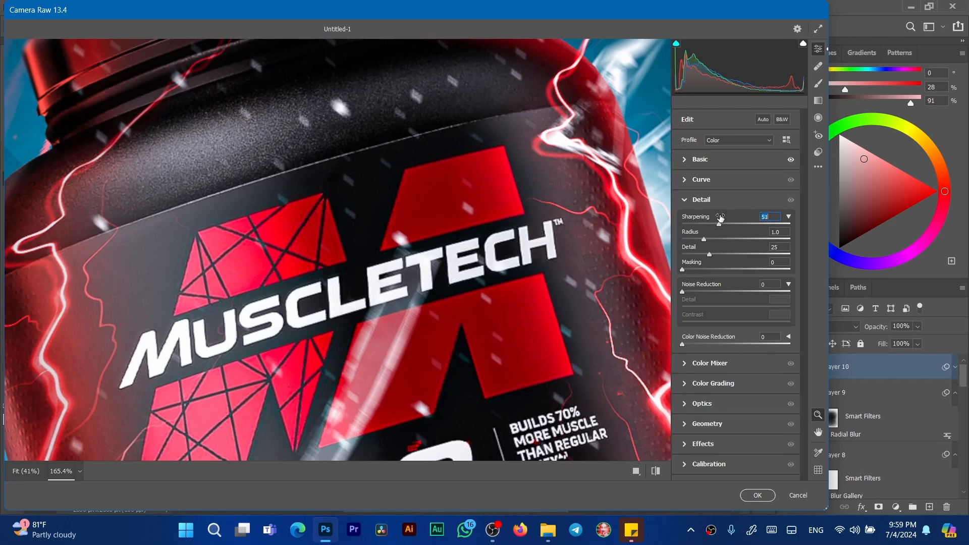
left_click_drag(720, 218, 716, 220)
left_click(616, 299)
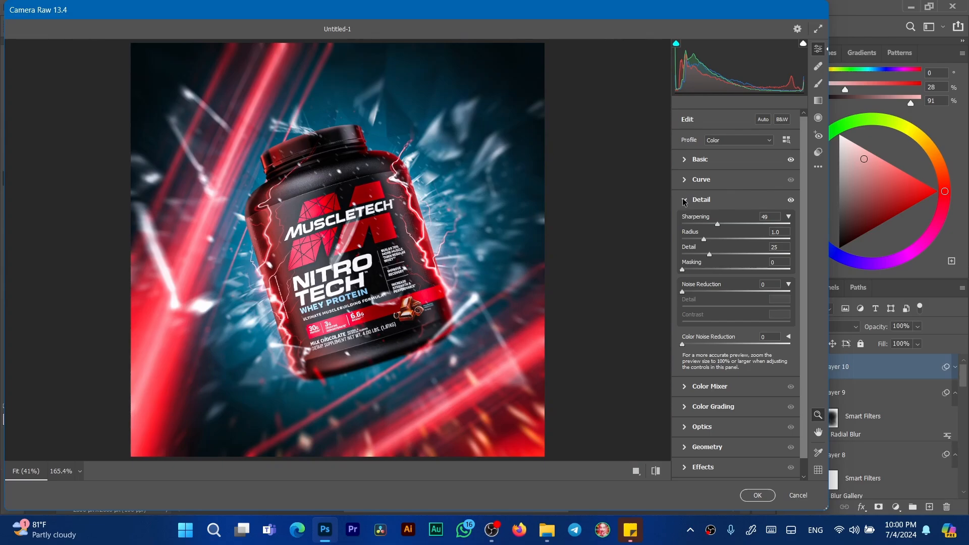
Step: Set the sharpening Radius to 2.0 and Detail to 59, checking the label up close
left_click_drag(692, 233, 694, 243)
left_click_drag(347, 179, 435, 184)
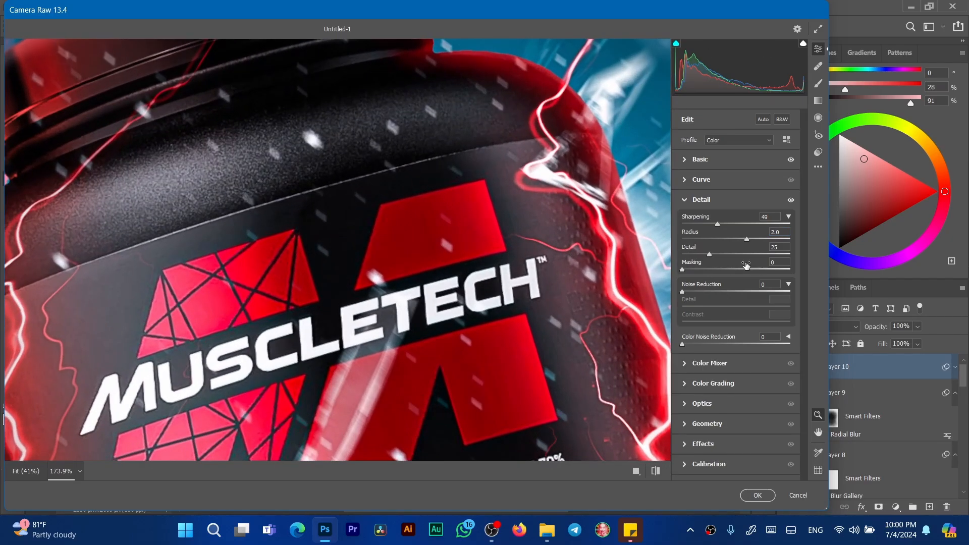
left_click_drag(688, 251, 706, 250)
key("ctrl+0")
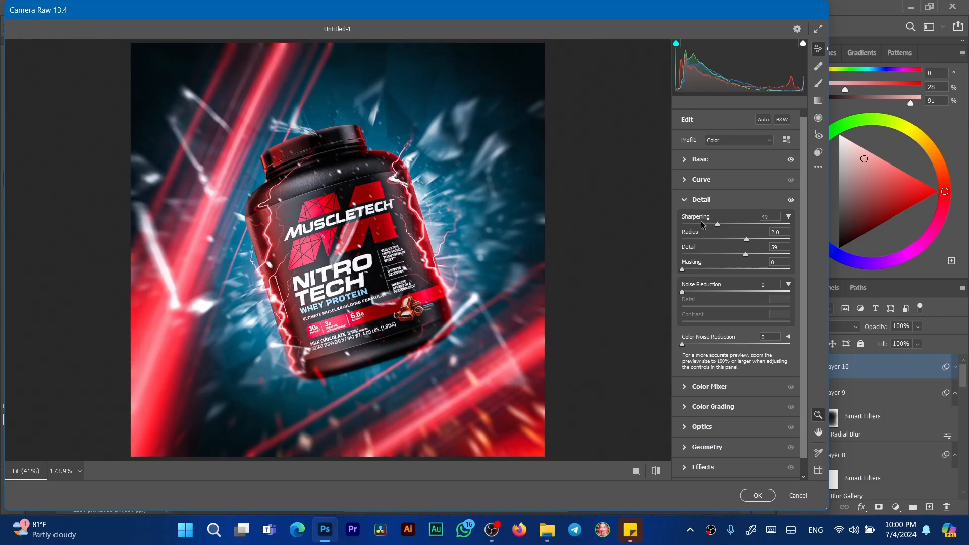
left_click(684, 200)
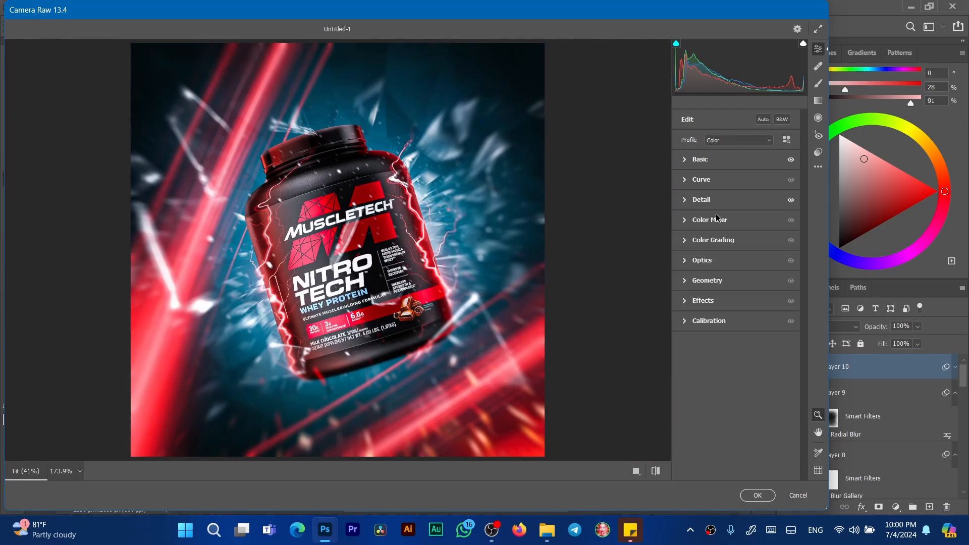
Step: Set the Color Mixer saturation of Aquas to +95 and Blues to +31, and adjust the Reds saturation
left_click(684, 220)
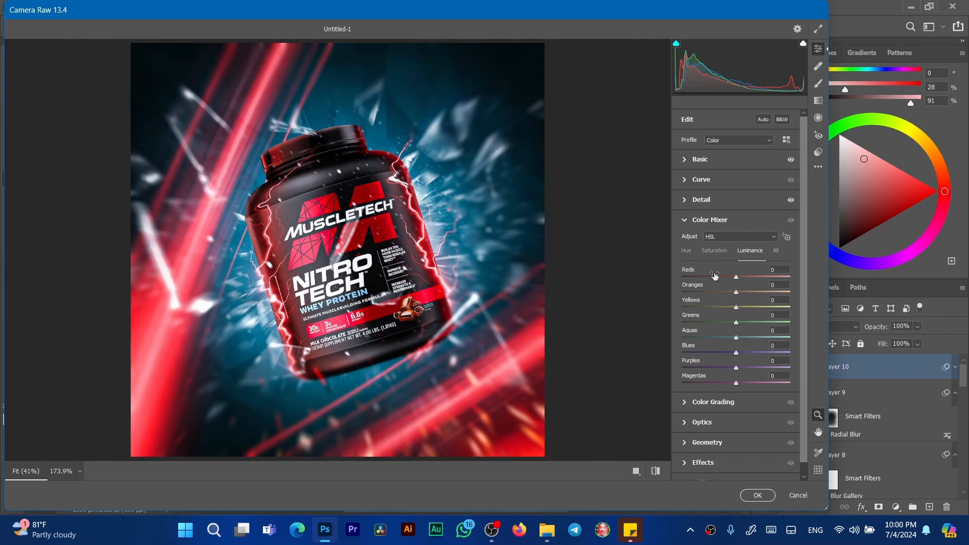
left_click(713, 250)
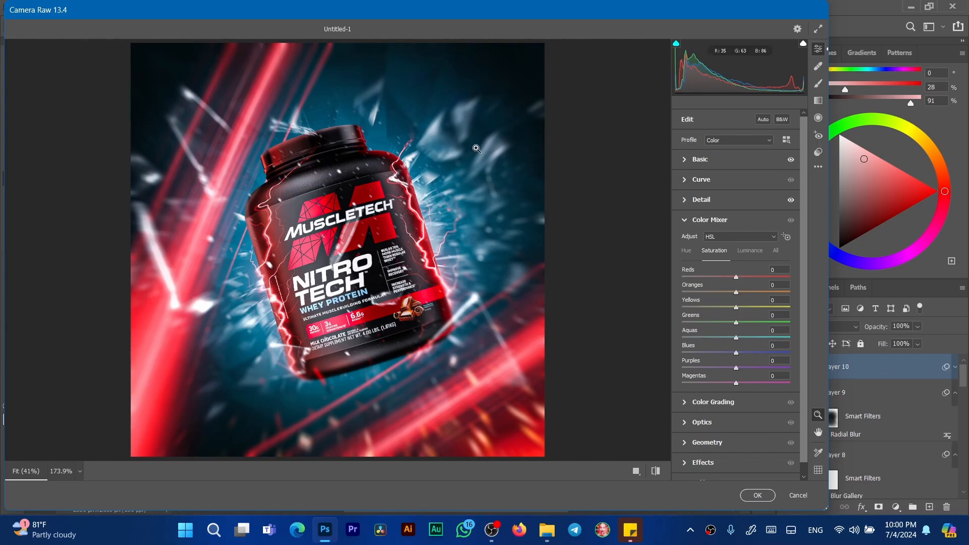
left_click_drag(689, 333, 701, 348)
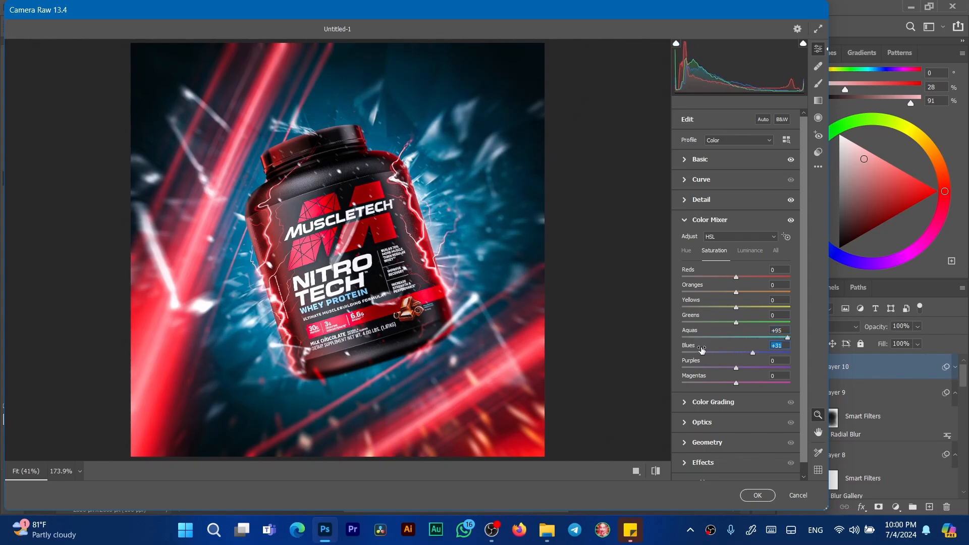
mouse_move(688, 274)
left_mouse_down()
mouse_move(703, 274)
mouse_move(689, 275)
left_mouse_up()
Step: Set the Color Mixer hue of Reds to -8 and Blues to +1
left_click(685, 251)
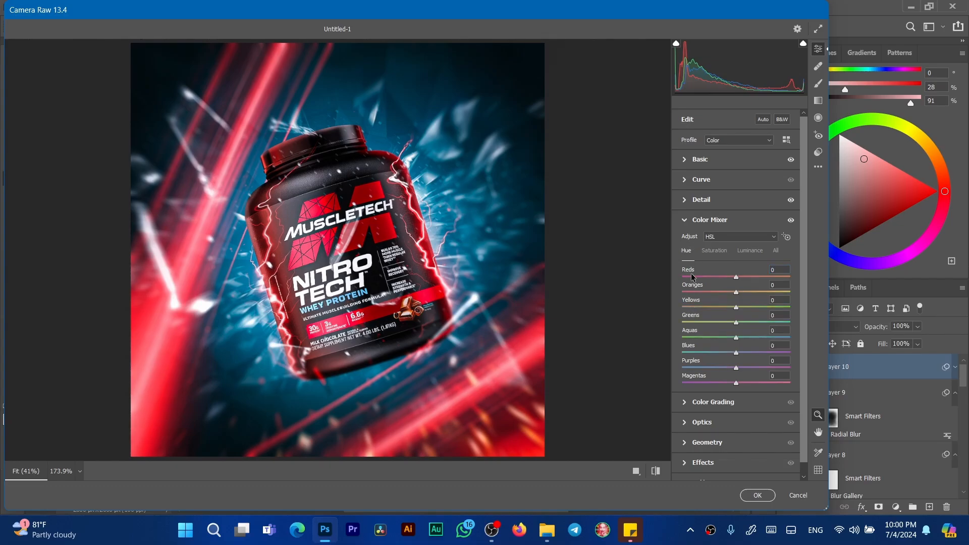
mouse_move(690, 273)
left_mouse_down()
mouse_move(730, 271)
mouse_move(643, 283)
mouse_move(685, 282)
left_mouse_up()
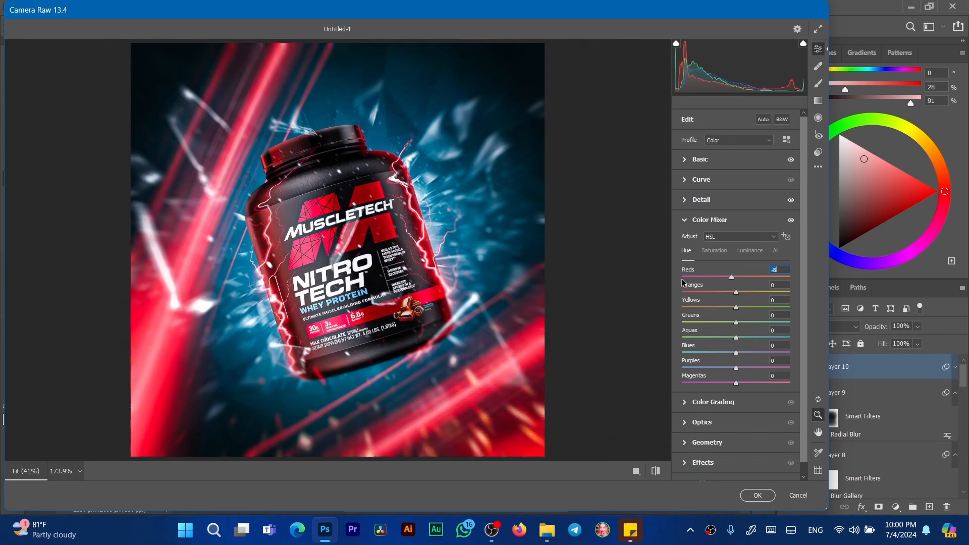
mouse_move(692, 348)
left_mouse_down()
mouse_move(709, 346)
mouse_move(678, 344)
left_mouse_up()
double_click(691, 348)
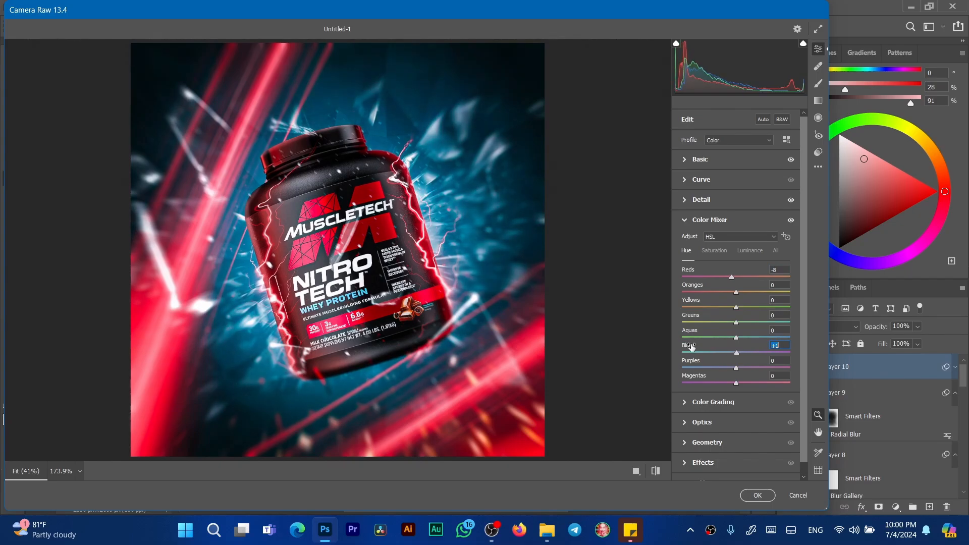
left_click(685, 221)
Step: Add a Highlight Priority vignette with Vignetting at -8 and Highlights at 48, after trying stronger amounts
left_click(687, 241)
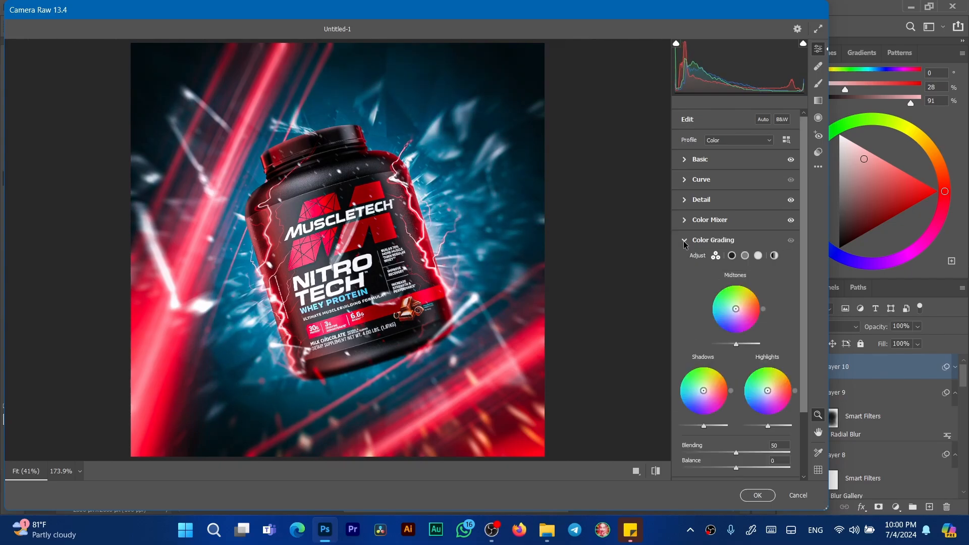
left_click(685, 241)
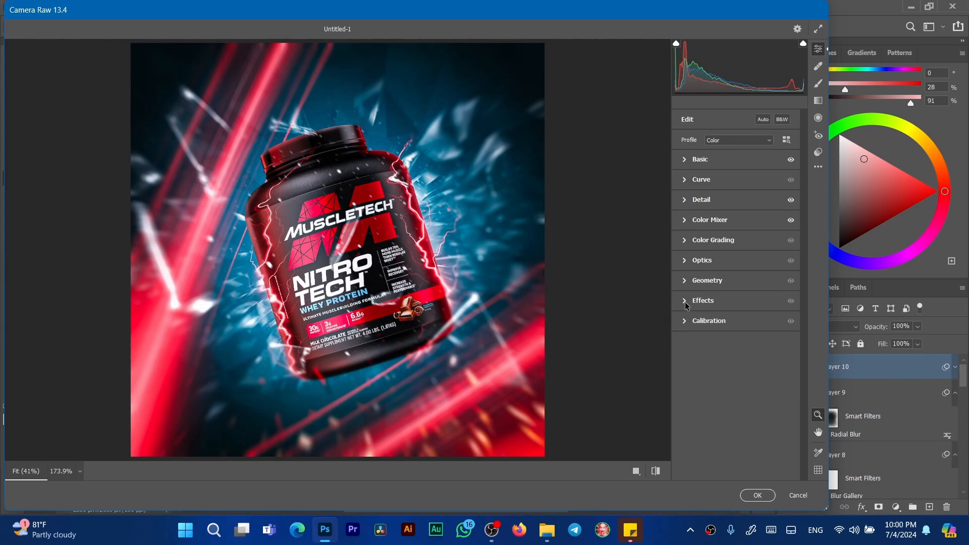
left_click(685, 303)
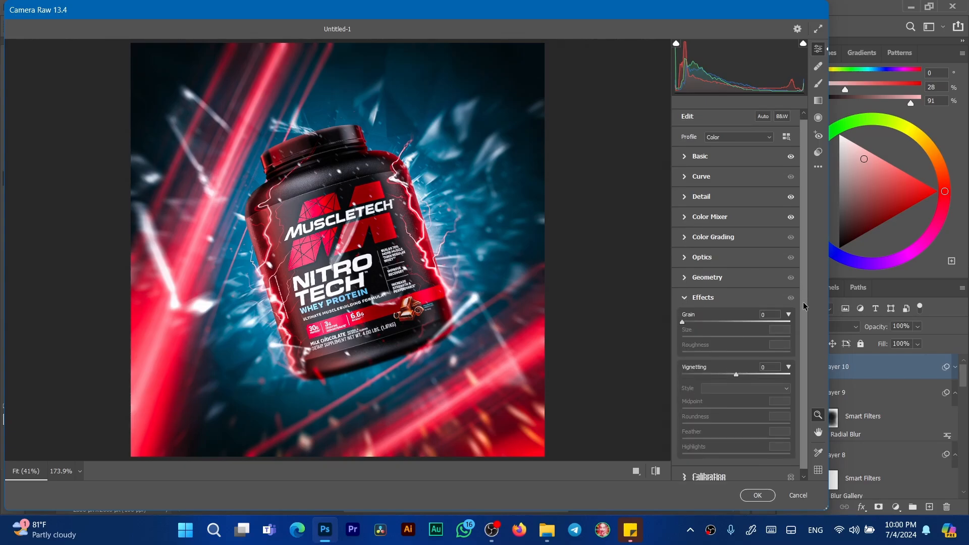
scroll(778, 354, "down", 1)
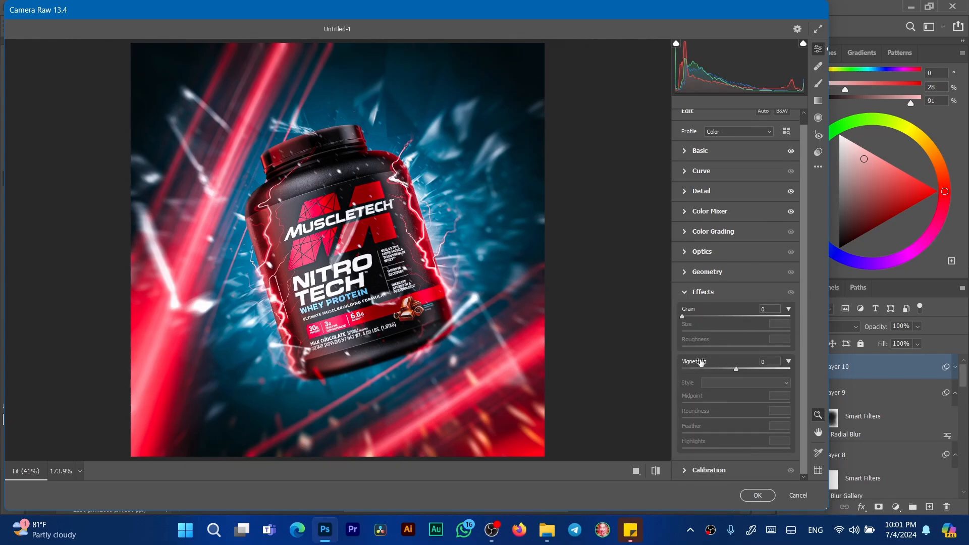
left_click_drag(701, 362, 700, 361)
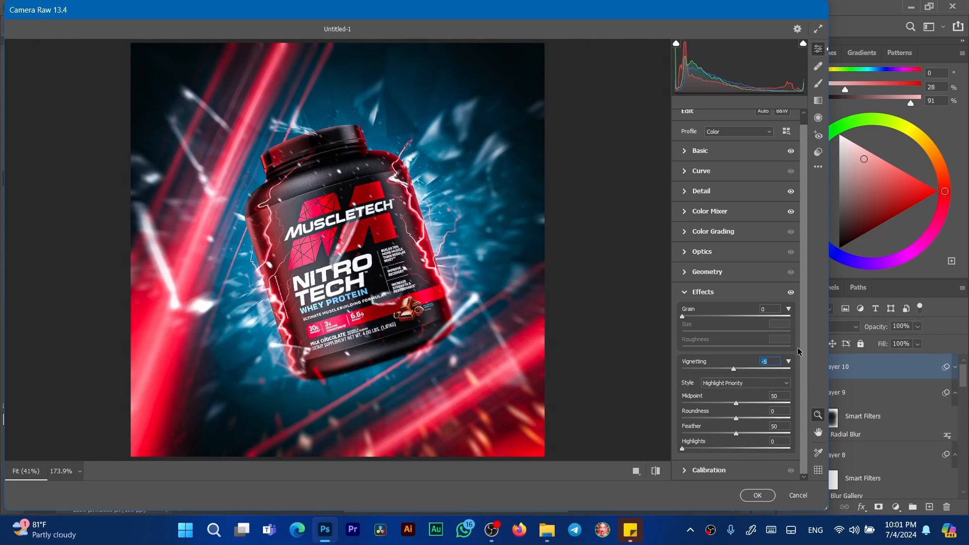
left_click_drag(692, 444, 741, 437)
left_click_drag(697, 362, 672, 369)
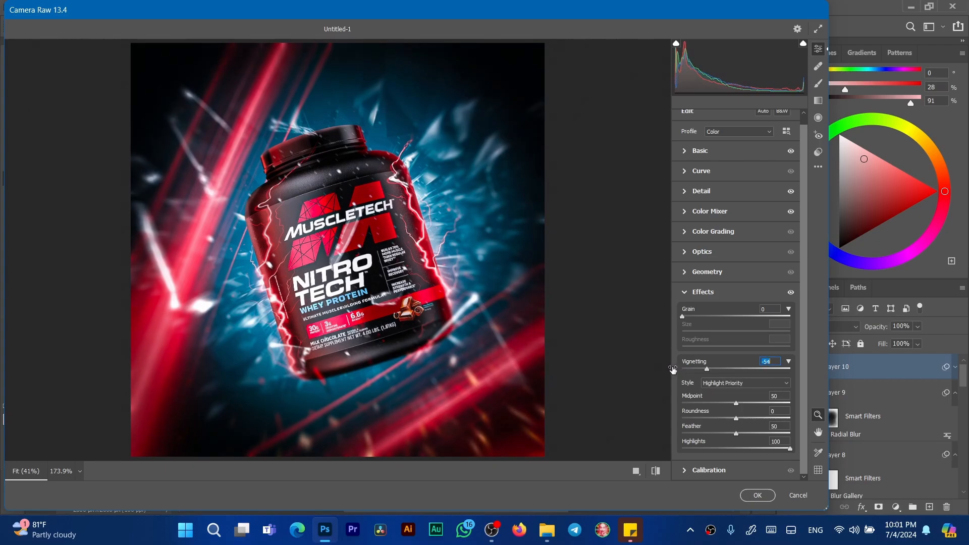
left_click_drag(701, 444, 598, 441)
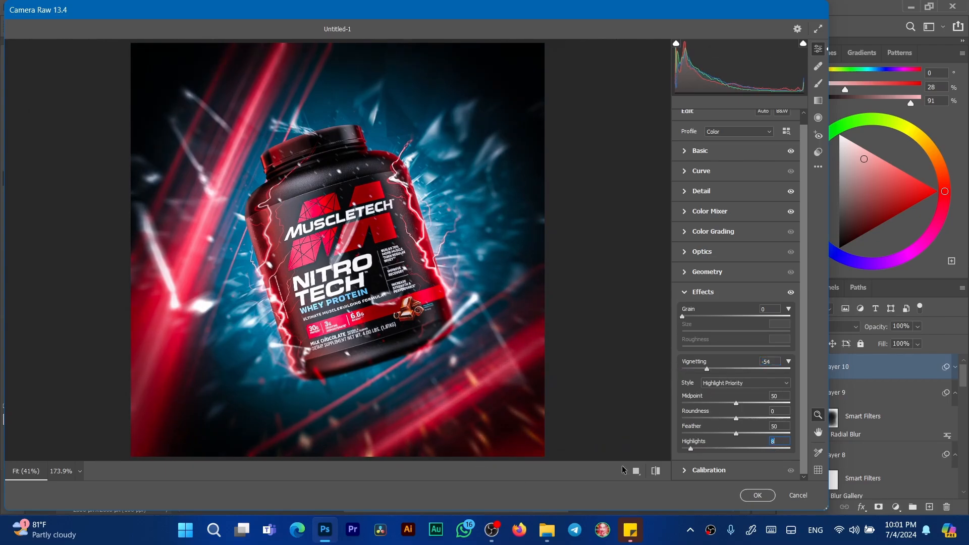
left_click_drag(694, 442, 712, 444)
left_click_drag(701, 363, 717, 363)
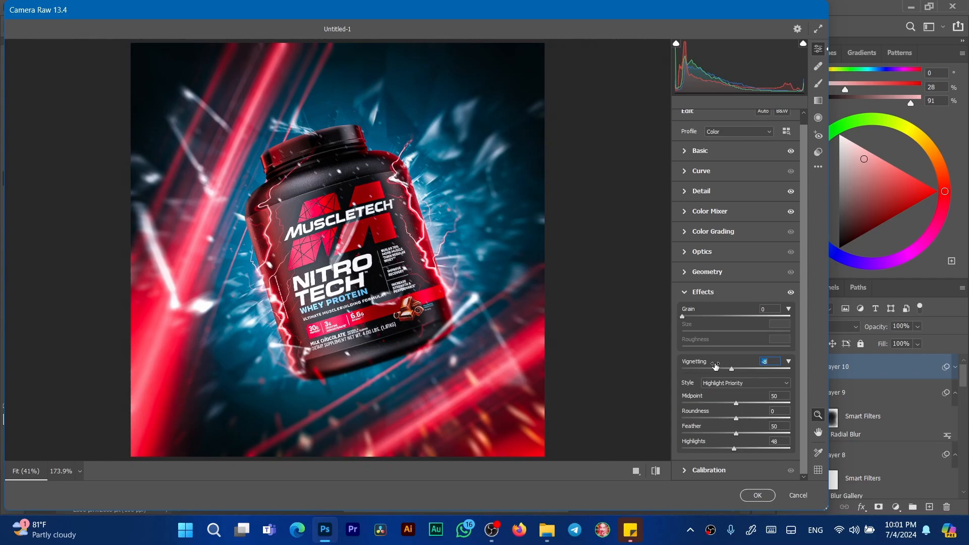
left_click(685, 293)
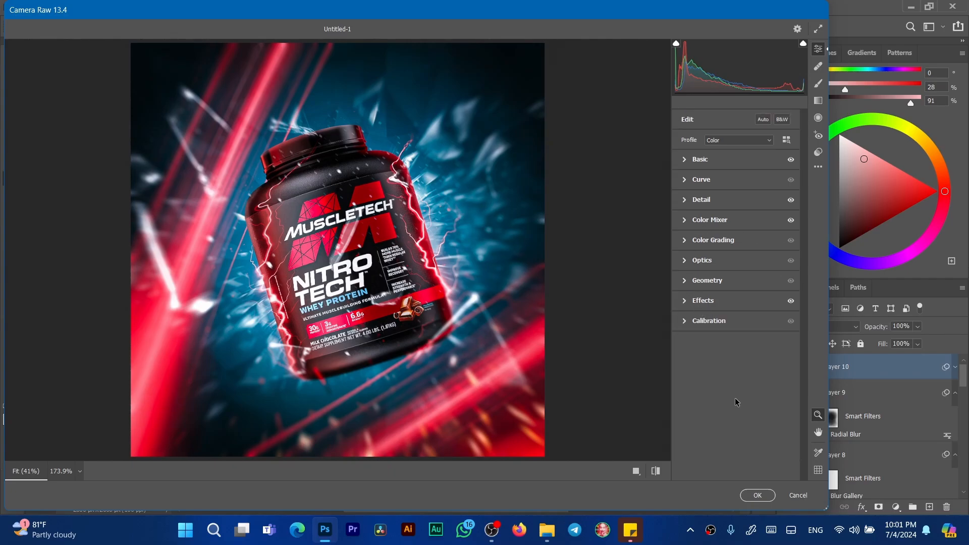
Step: Apply the Camera Raw Filter to Layer 10 and compare the poster with and without that layer
left_click(692, 325)
left_click(684, 292)
left_click(754, 494)
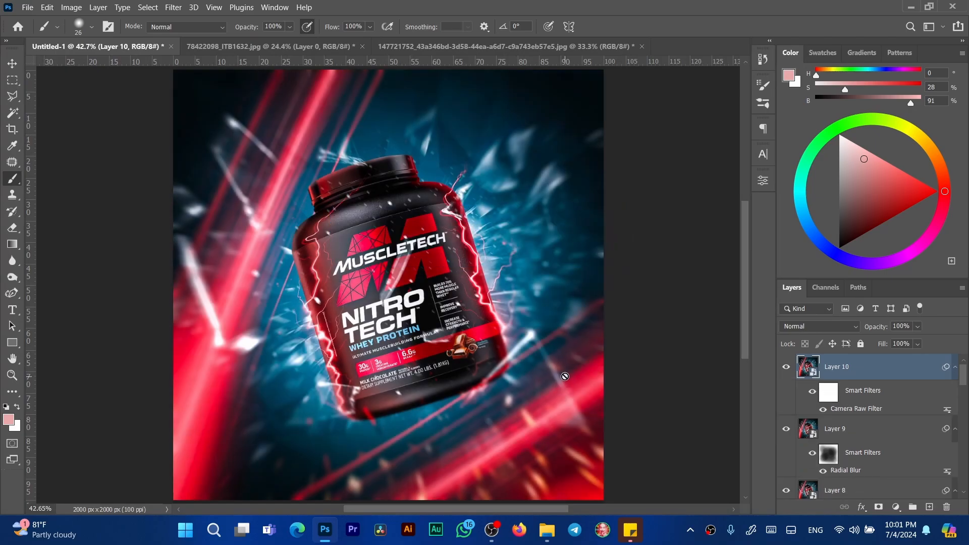
left_click(786, 370)
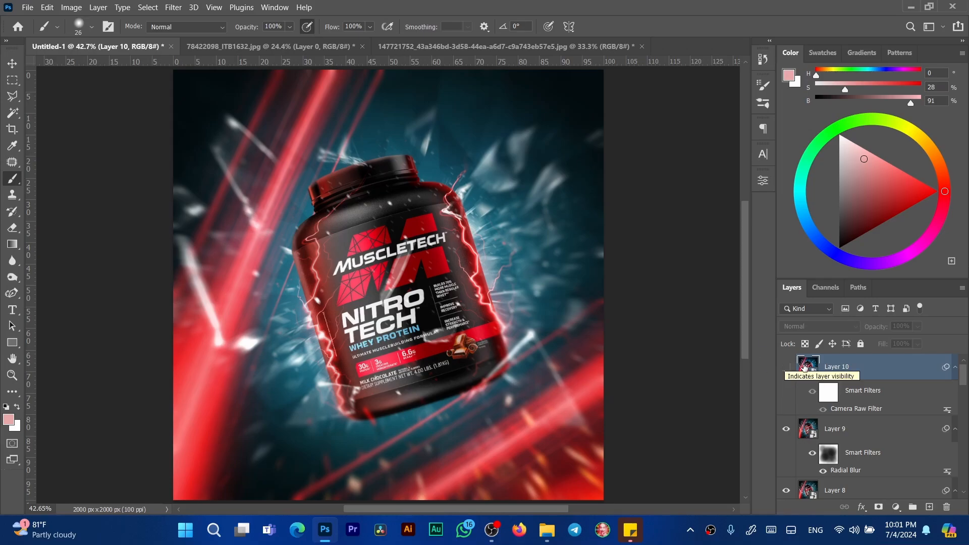
left_click(785, 367)
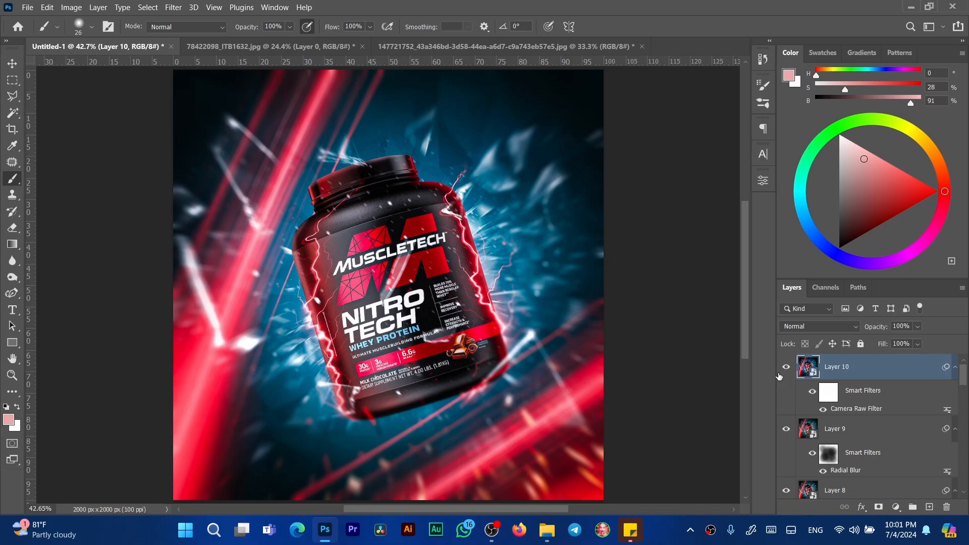
Step: Add the text "هتكسر" in white Hamdy v1 Bold on a new layer, near the poster's lower right
left_click(929, 507)
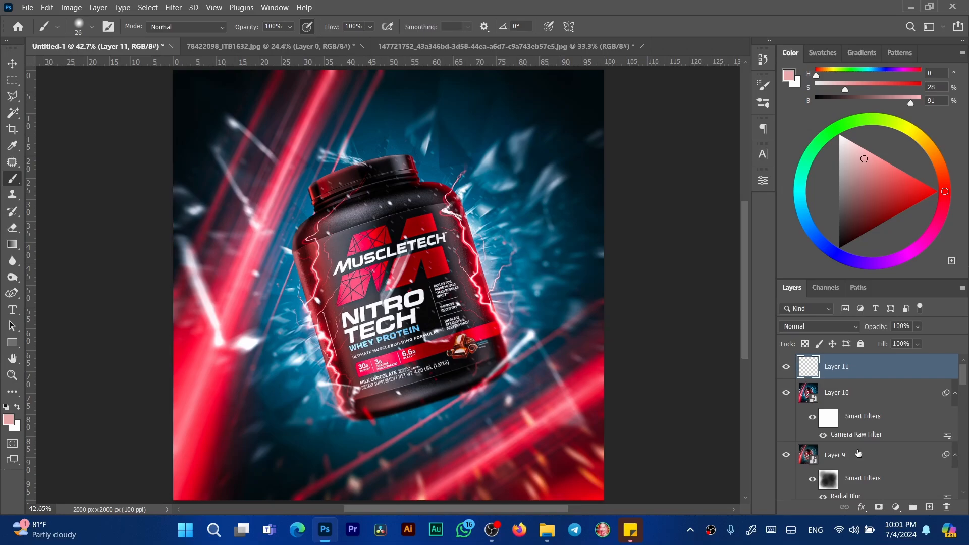
key("t")
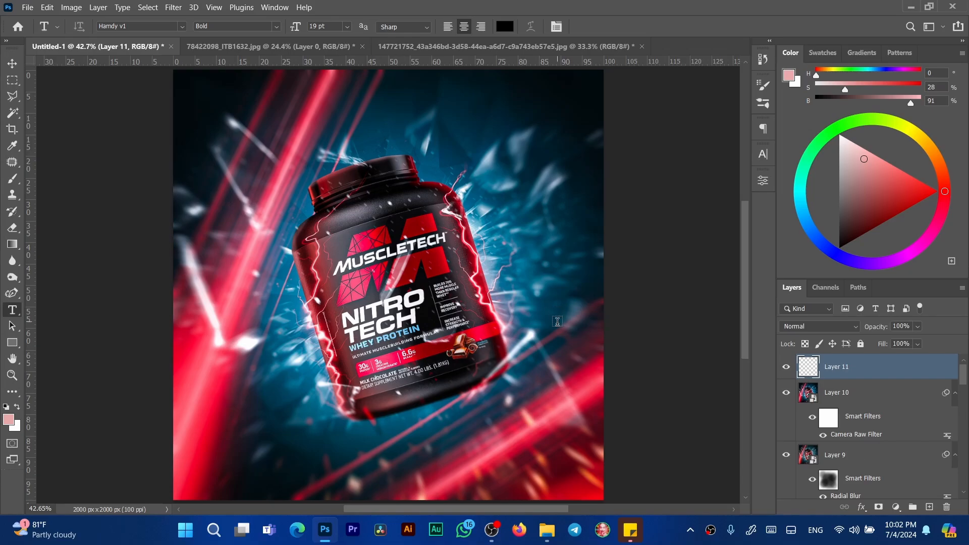
left_click(540, 405)
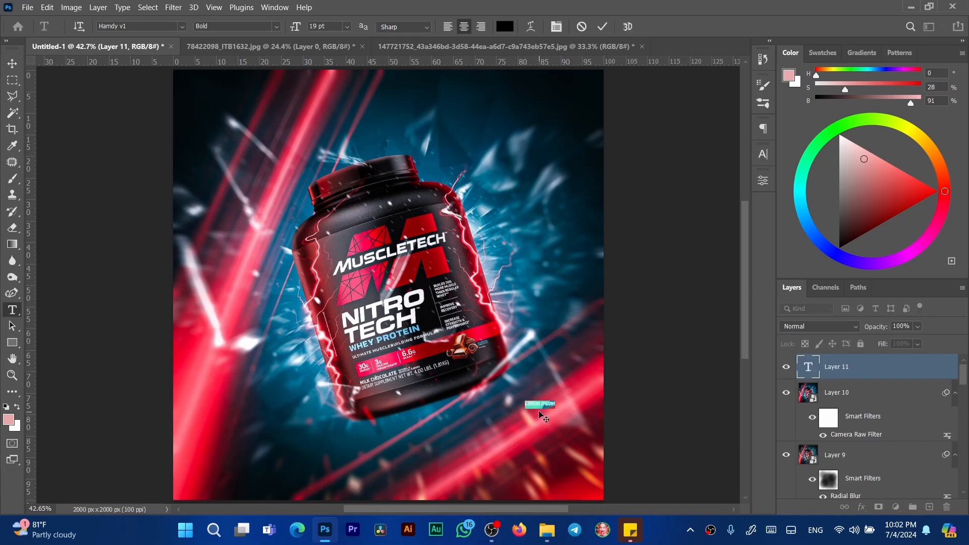
key("alt+shift")
type("ت")
key("ctrl+a")
left_click_drag(859, 151, 838, 138)
left_click(602, 27)
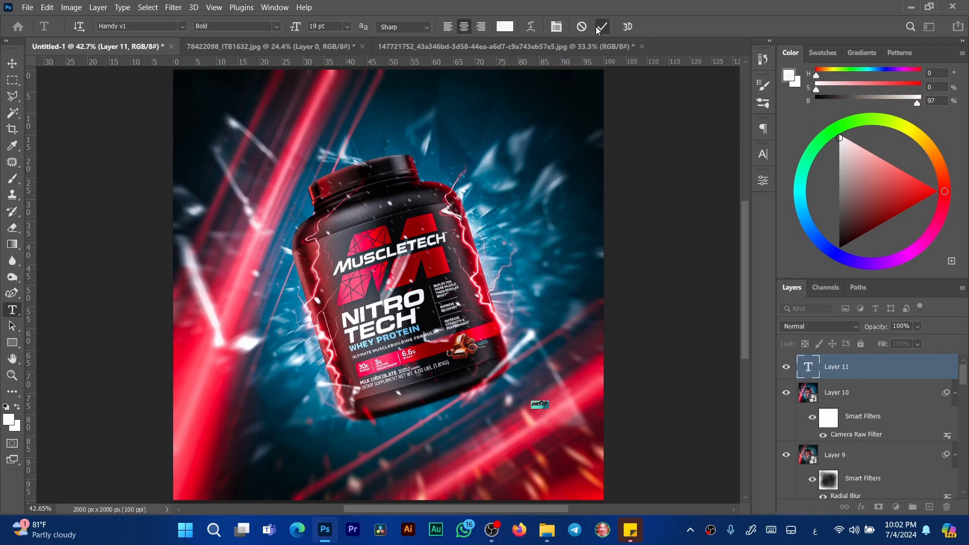
Step: Scale the Arabic text to about 966% and place it below the jar in the poster's lower-right area
key("ctrl+t")
left_click_drag(549, 398, 625, 343)
left_click_drag(583, 394, 538, 419)
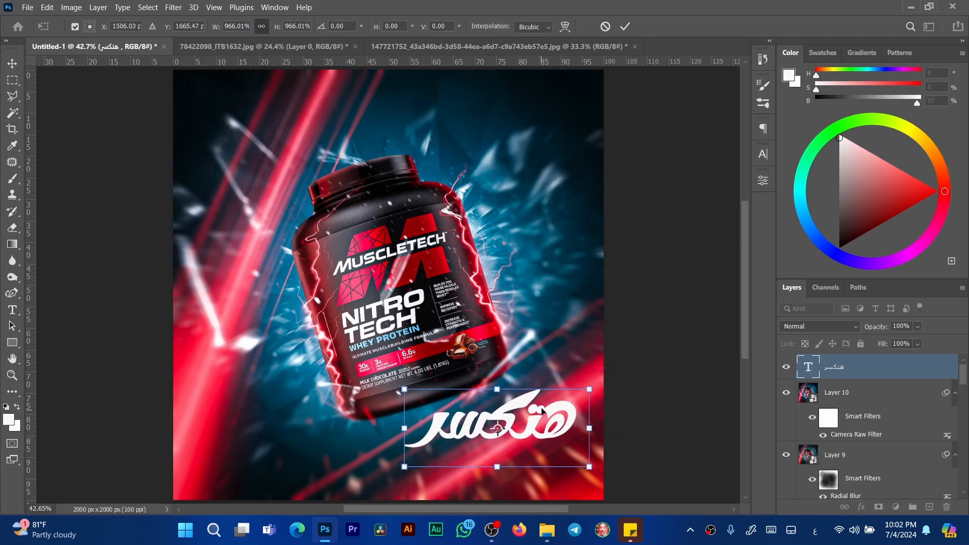
key("Return")
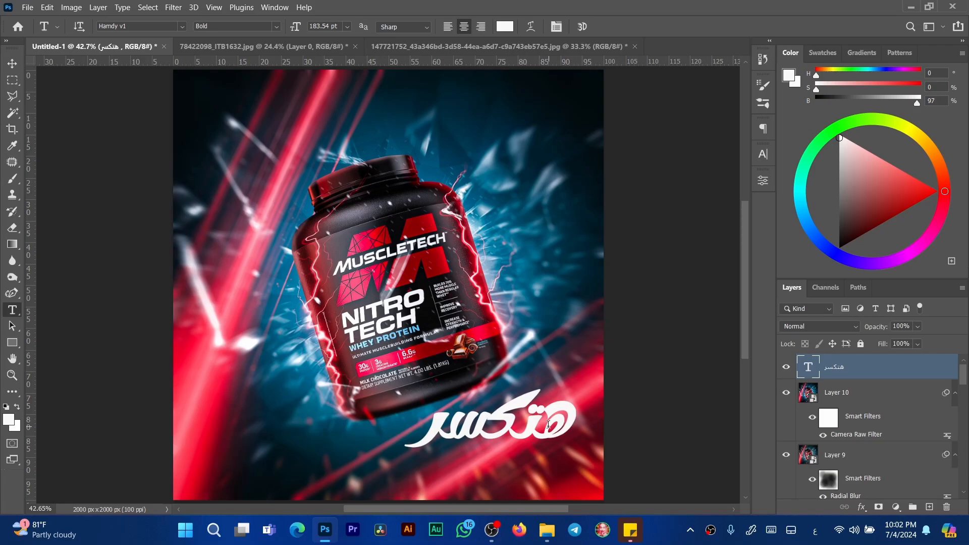
Step: Change the font of the "هتكسر" text to VIP Cartoon, after previewing Hacen Dalal, Impact and other fonts
left_click(550, 425)
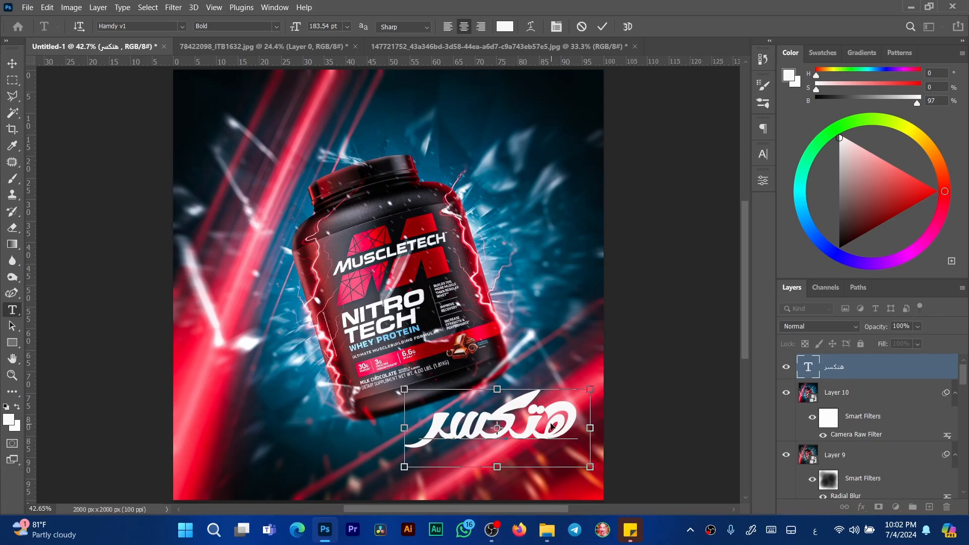
double_click(550, 424)
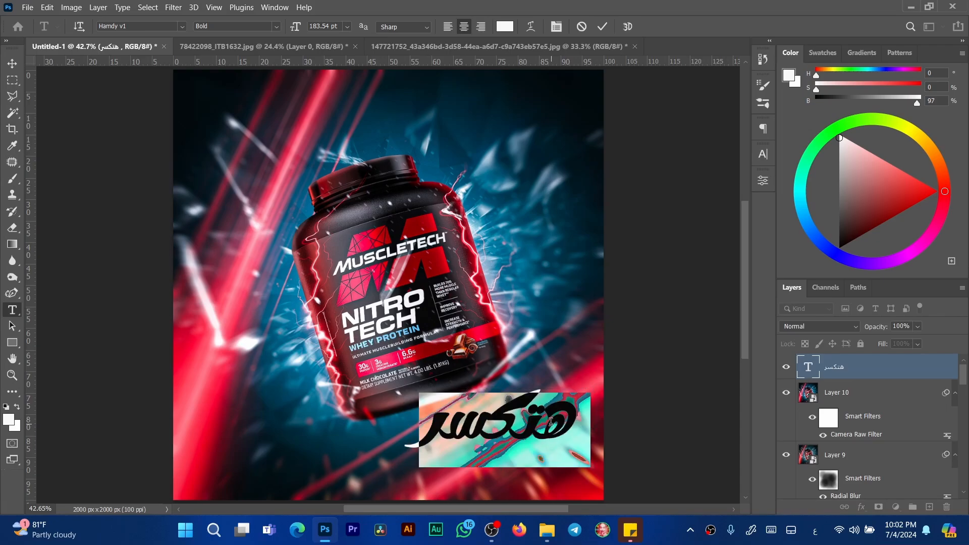
left_click(766, 161)
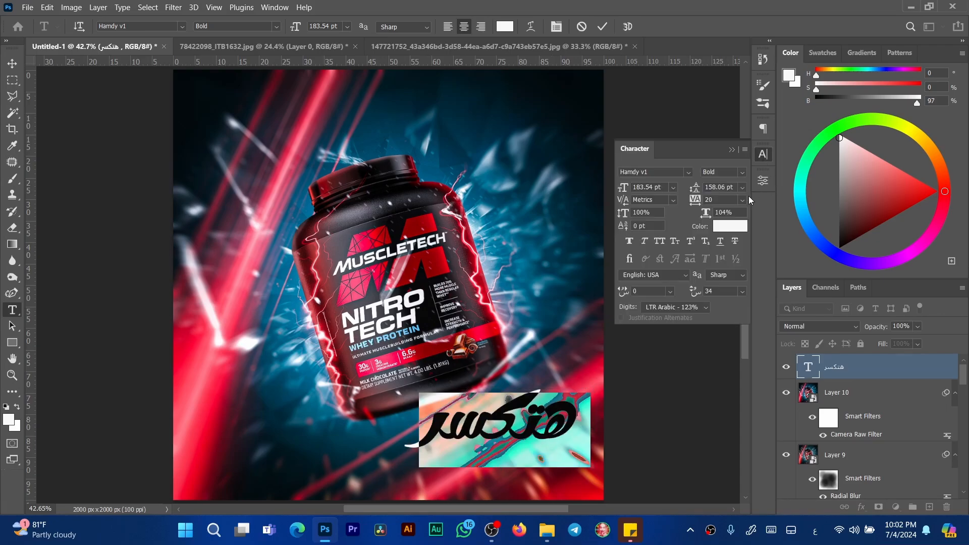
left_click(688, 172)
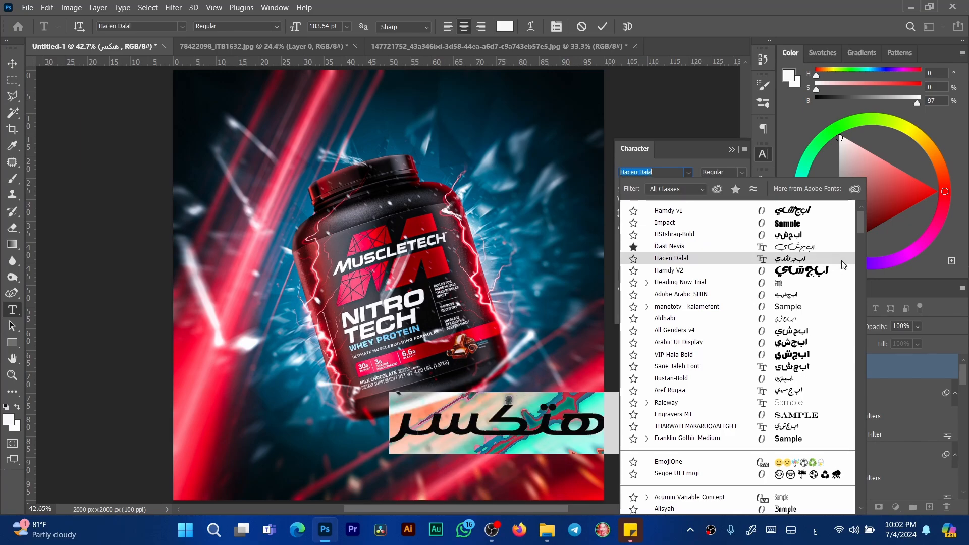
key("Down")
key("Up")
key("Up")
key("Up")
key("Up")
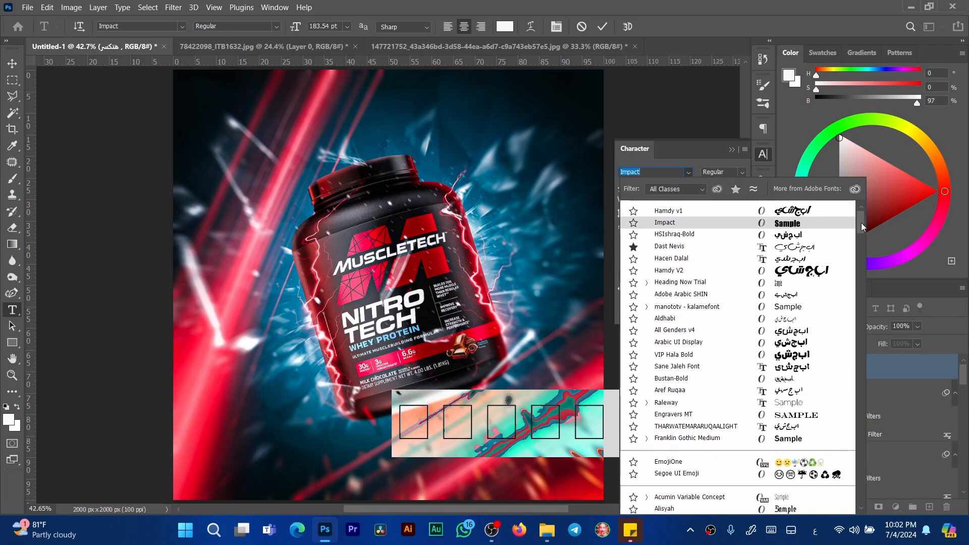
left_click_drag(861, 222, 869, 470)
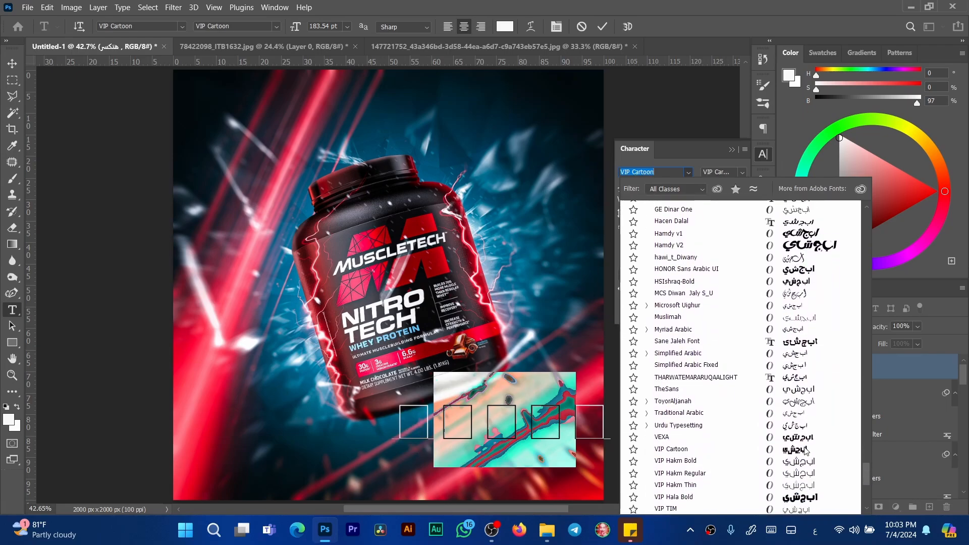
left_click(796, 452)
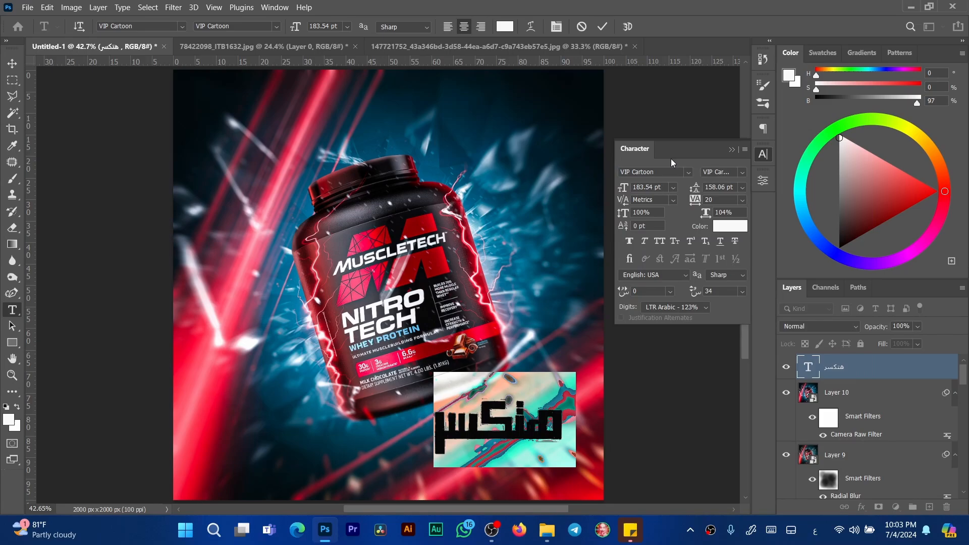
left_click(601, 26)
Step: Scale the "هتكسر" text to about 138% and move it up so it overlaps the jar's lower edge
key("ctrl+t")
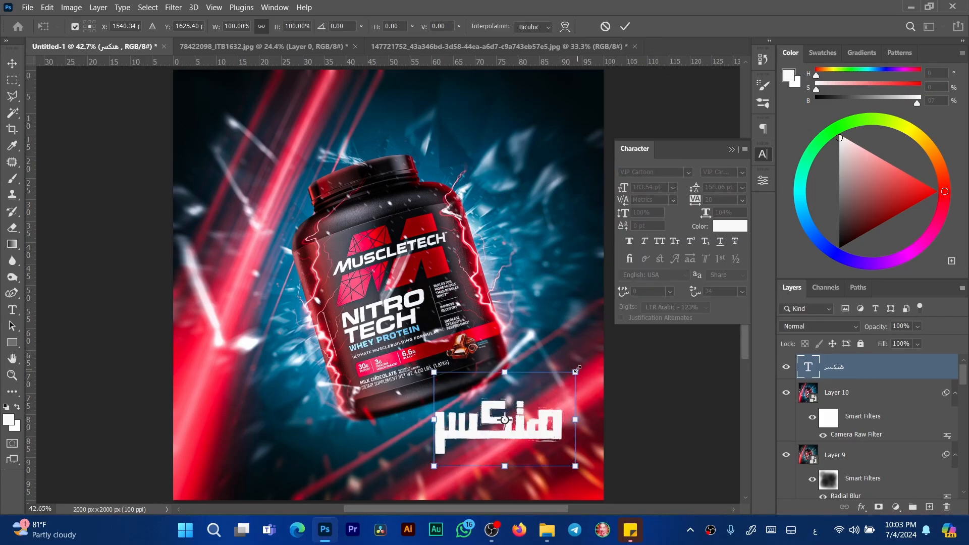
left_click_drag(575, 372, 598, 349)
left_click_drag(578, 421, 576, 389)
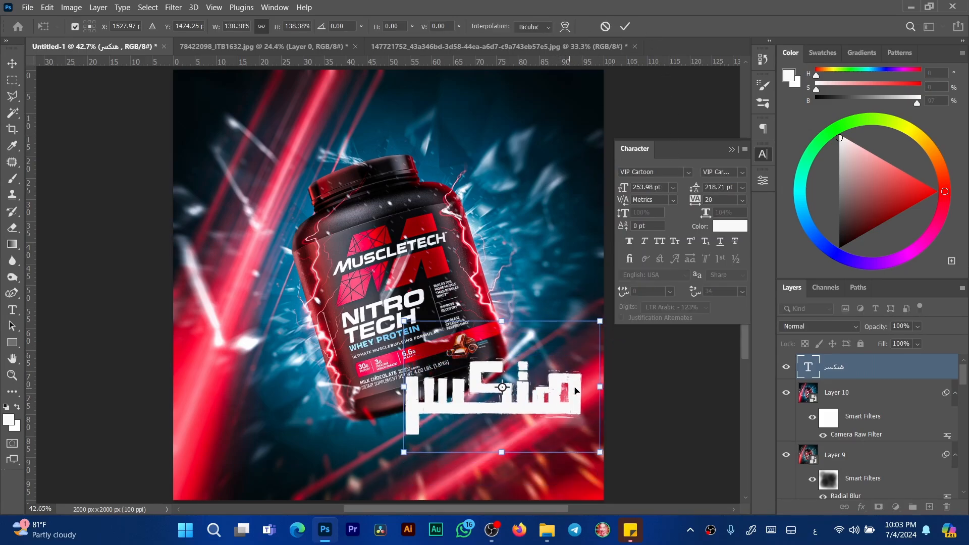
key("Return")
Step: Duplicate the "هتكسر" text below the original and replace the copy's wording with "الحديد"
left_click_drag(485, 384, 449, 452)
double_click(466, 470)
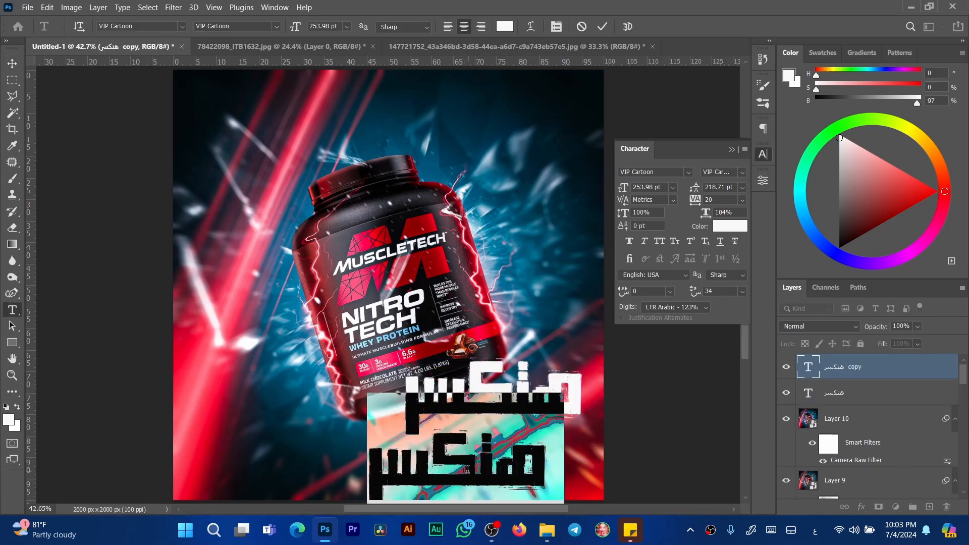
type("الحديد")
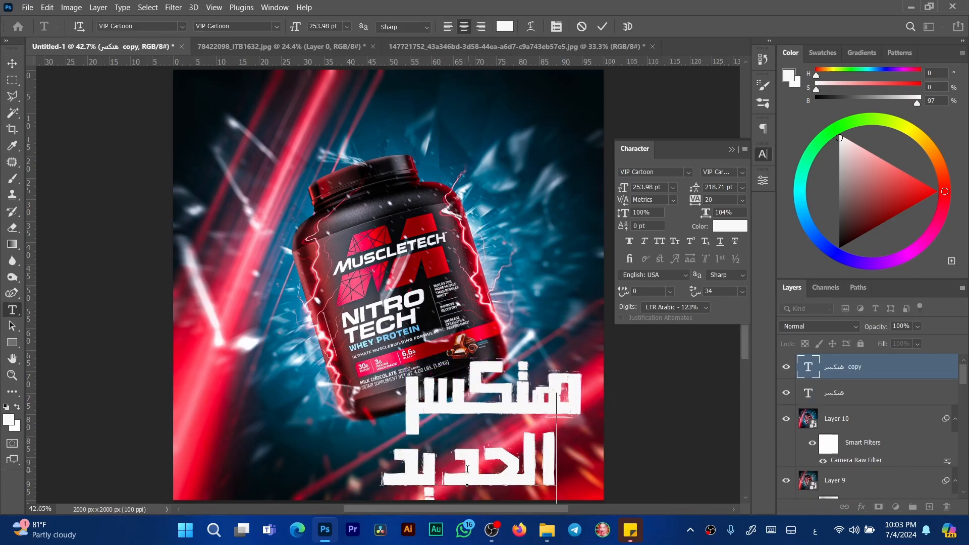
key("ctrl+Return")
Step: Position "الحديد" close beneath "هتكسر", offset slightly to the left of it as a staggered second line
key("ctrl+t")
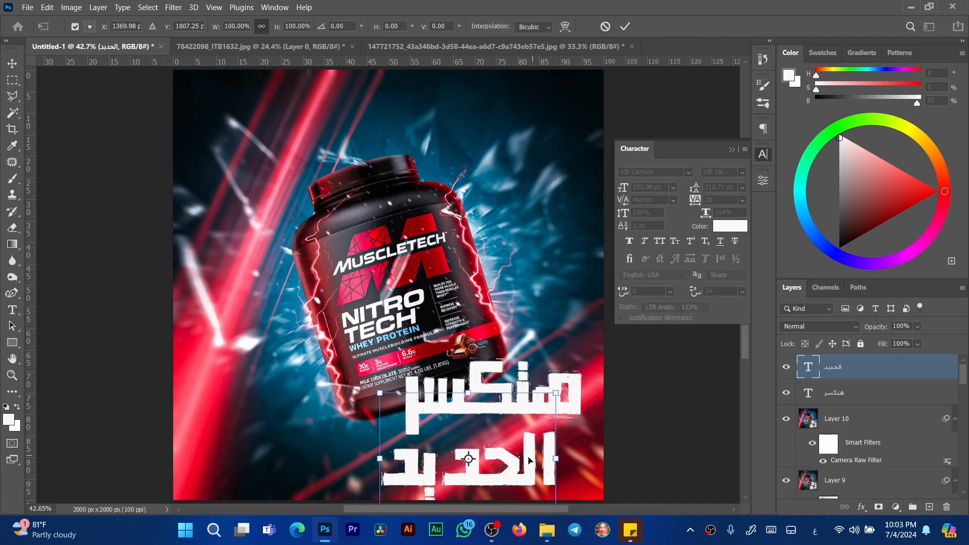
left_click_drag(527, 458, 484, 450)
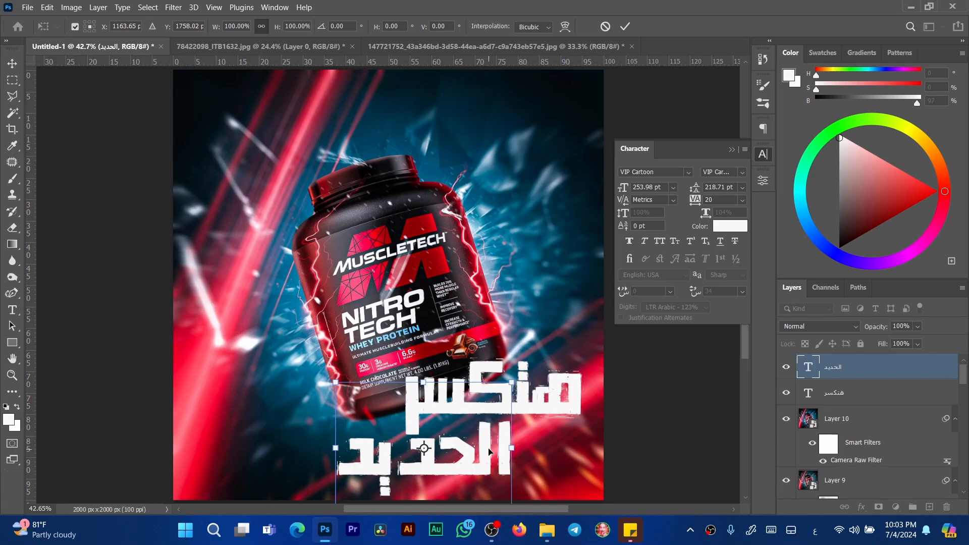
key("Return")
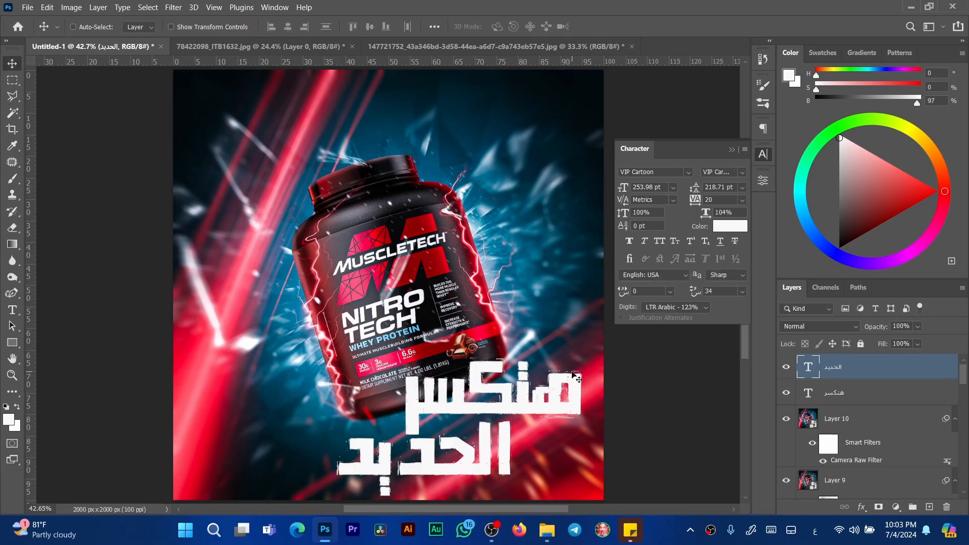
key("shift+Right")
key("shift+Right")
key("shift+Right")
key("shift+Right")
key("shift+Right")
key("shift+Right")
key("shift+Right")
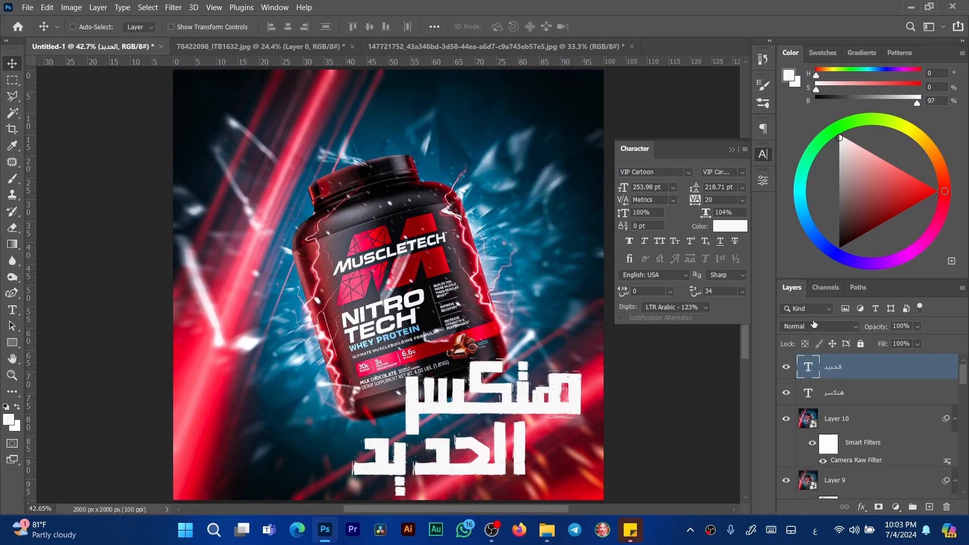
Step: Group the two text layers, skew the group horizontally by about -9.8° so it leans right, and shrink it slightly
left_click(857, 392, "shift")
left_click(731, 149)
key("ctrl")
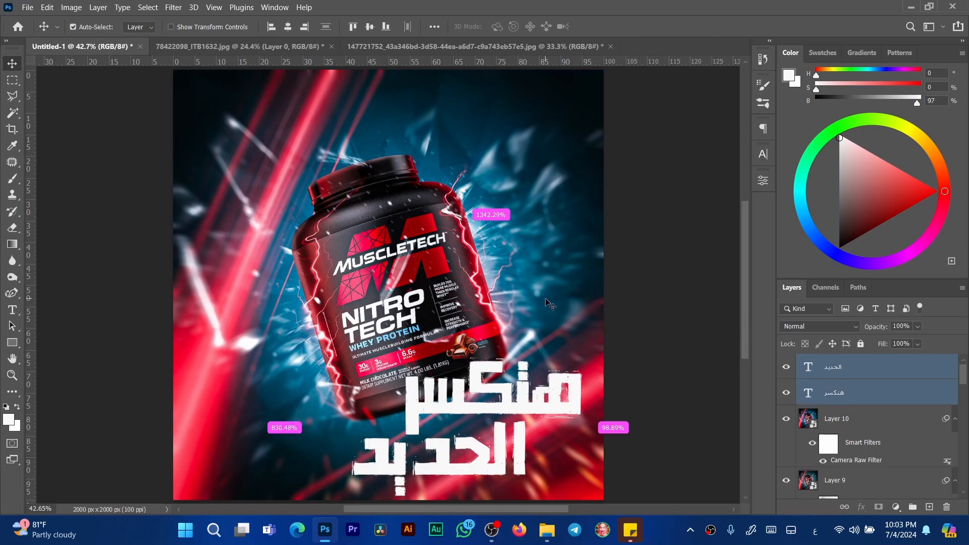
key("ctrl+g")
key("ctrl+t")
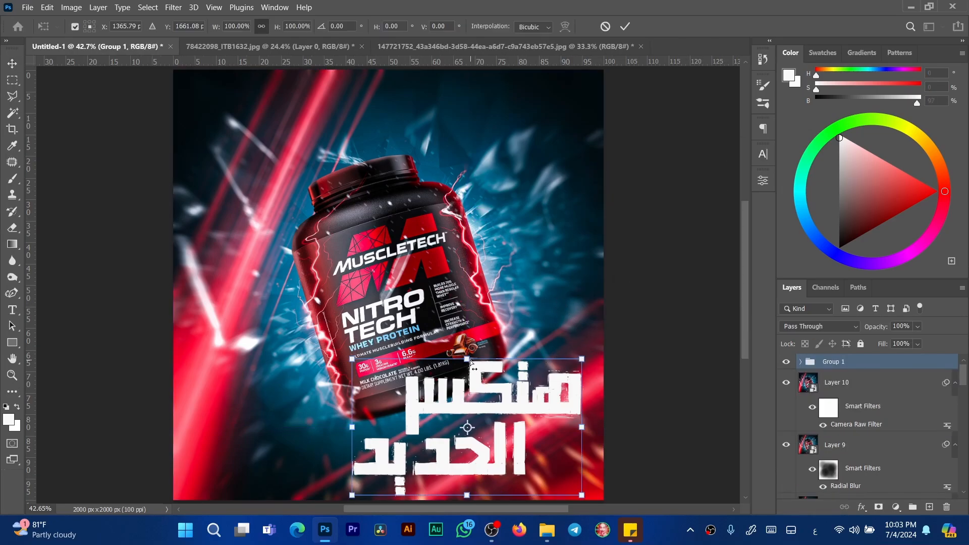
left_click_drag(471, 362, 488, 373)
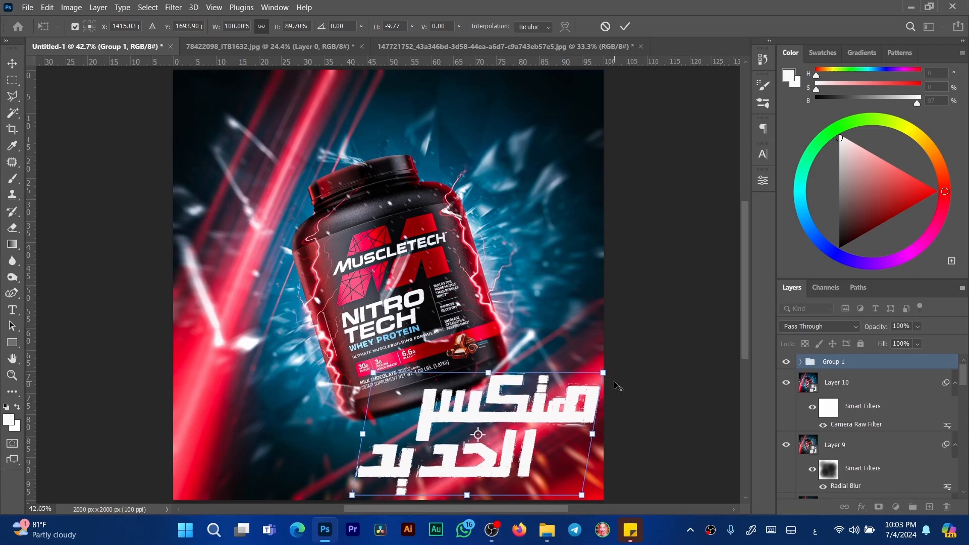
left_click_drag(603, 372, 594, 374)
key("Return")
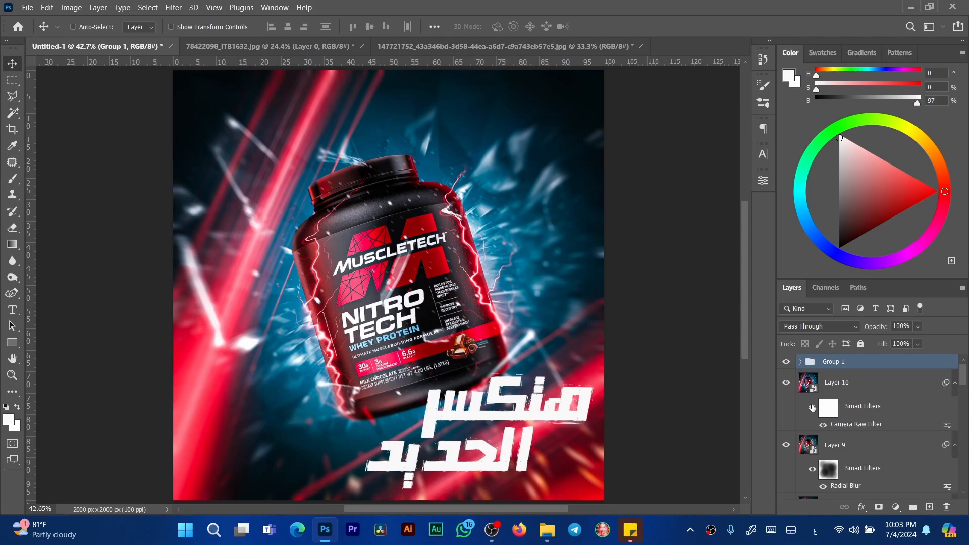
Step: Add a black Multiply drop shadow to the text group at 100% opacity, with distance 21 px and size 81 px
left_click(861, 508)
left_click(873, 506)
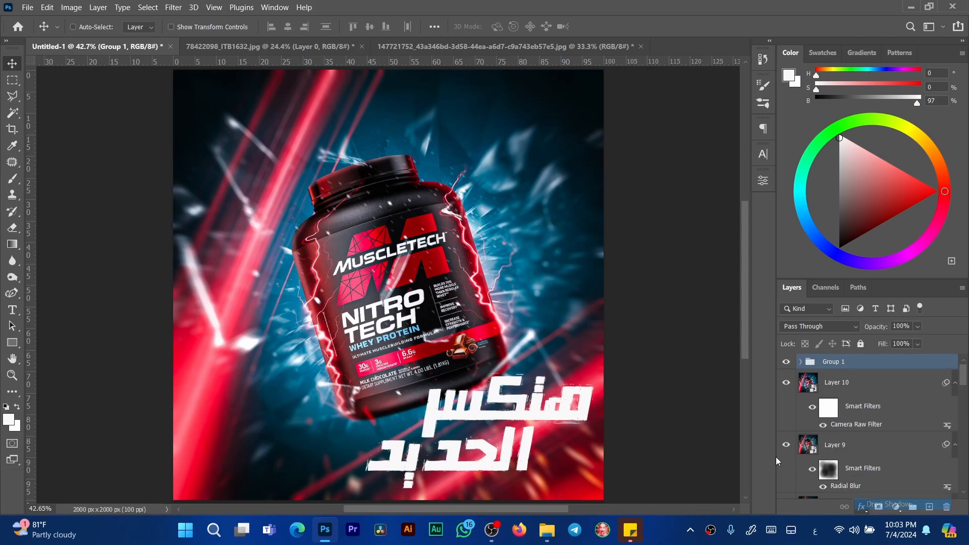
left_click_drag(549, 196, 696, 160)
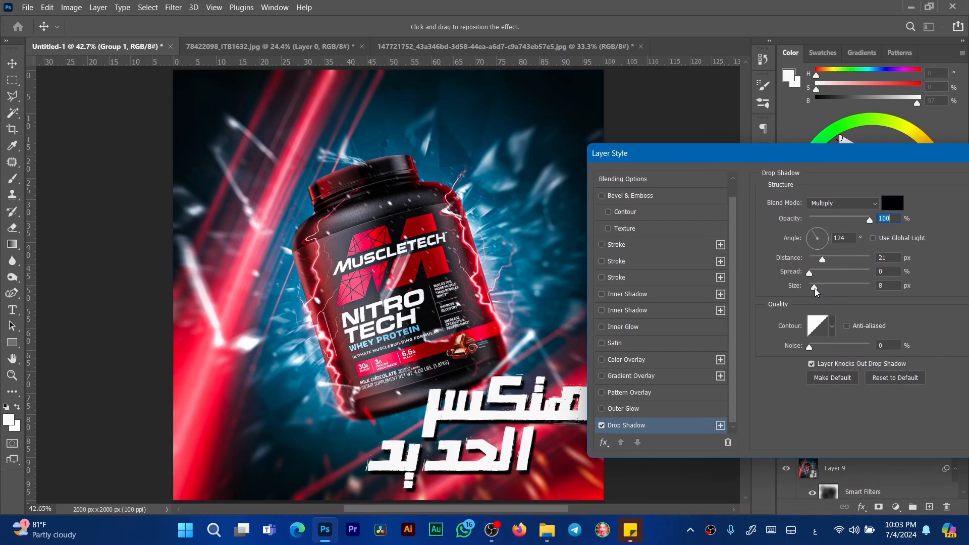
left_click_drag(816, 292, 833, 299)
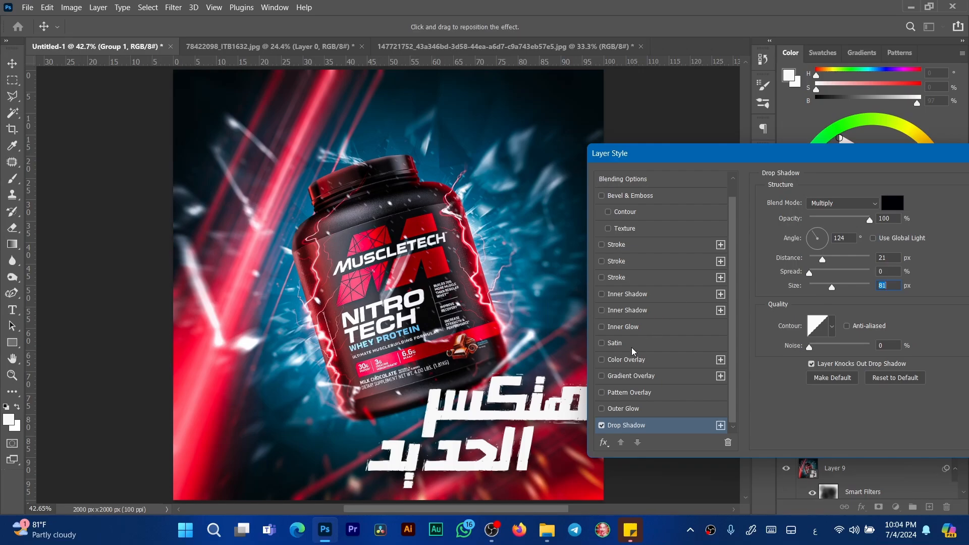
Step: Add a Chisel Hard bevel with depth 521% and size 8 px, using a white highlight at 39% and shadow at 54% opacity
left_click(623, 198)
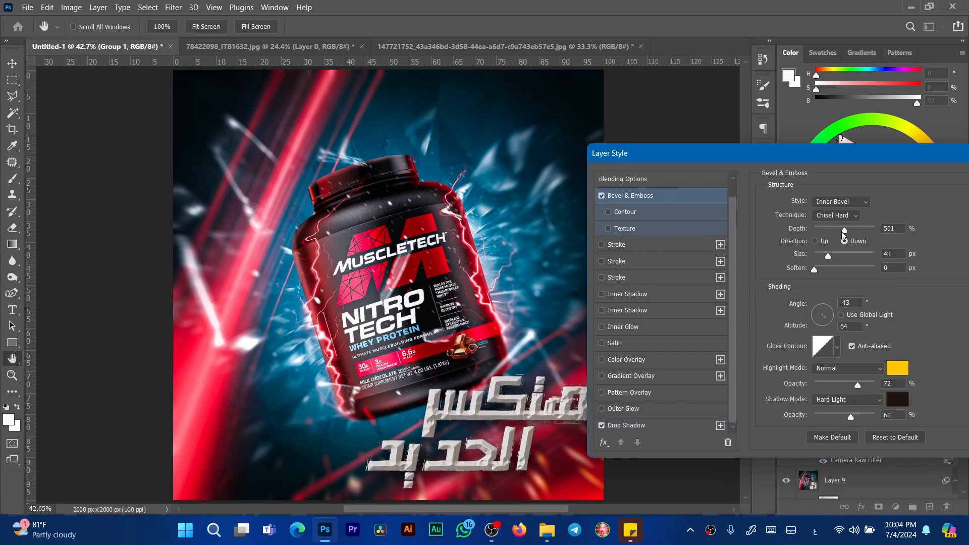
left_click_drag(843, 231, 819, 256)
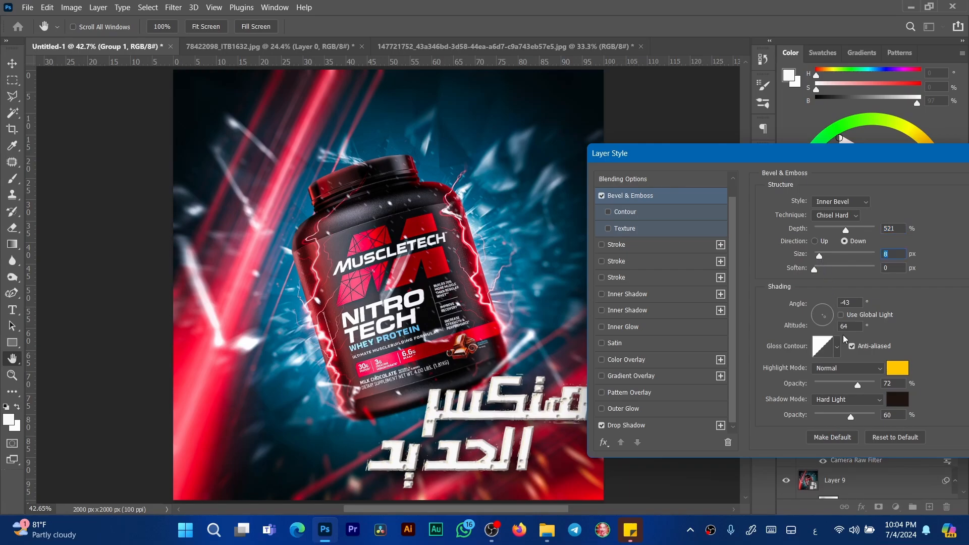
left_click_drag(856, 386, 824, 386)
left_click(897, 367)
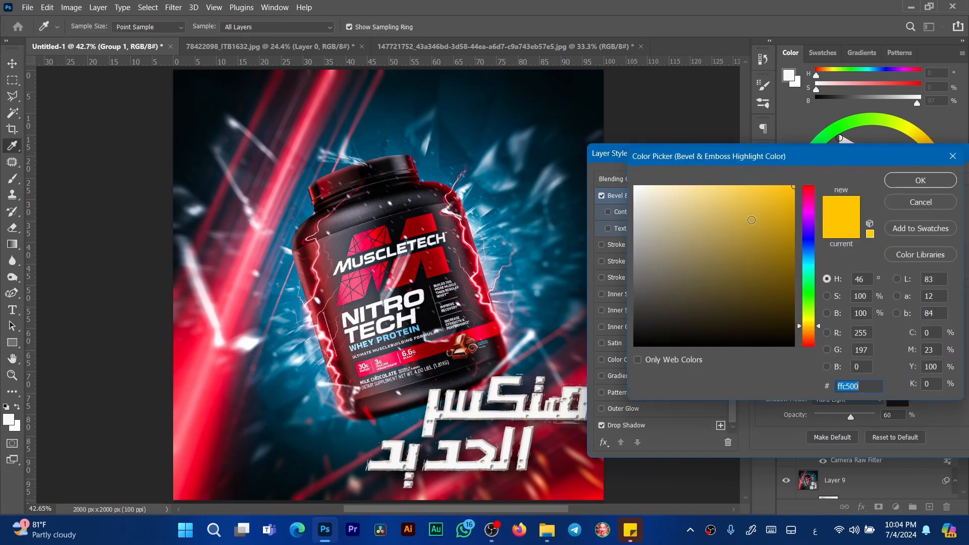
key("Return")
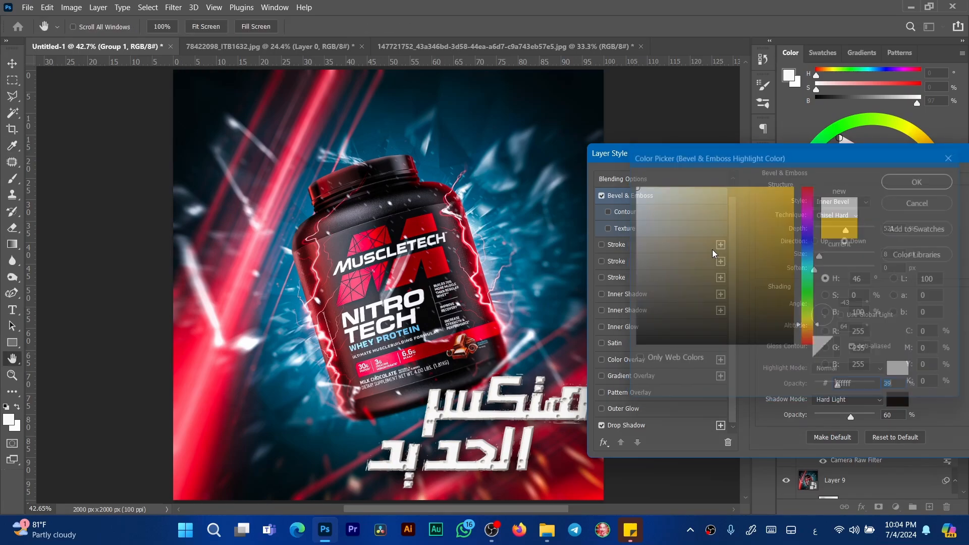
left_click_drag(850, 417, 879, 426)
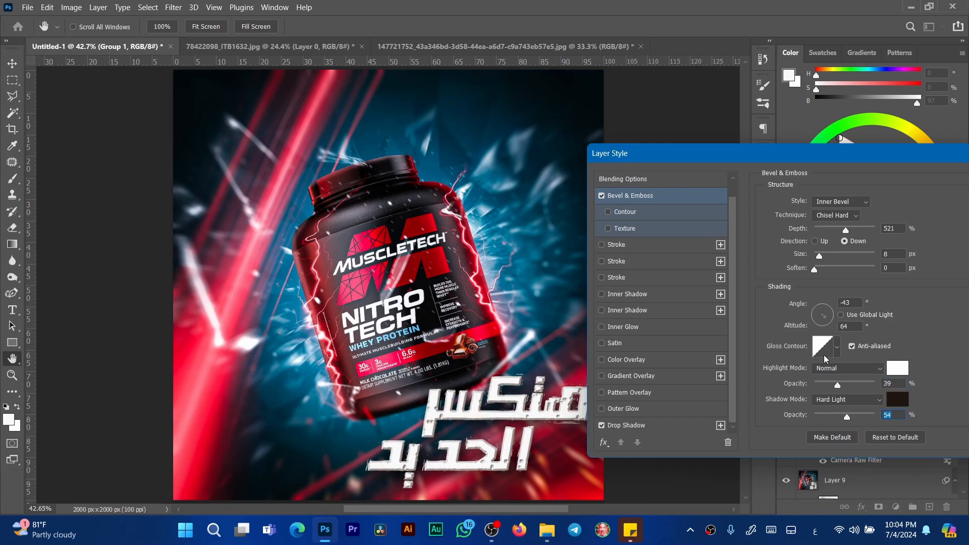
Step: Try several gloss contour presets on the text group's bevel, then return to the straight linear contour
left_click(837, 348)
left_click(782, 375)
left_click(827, 377)
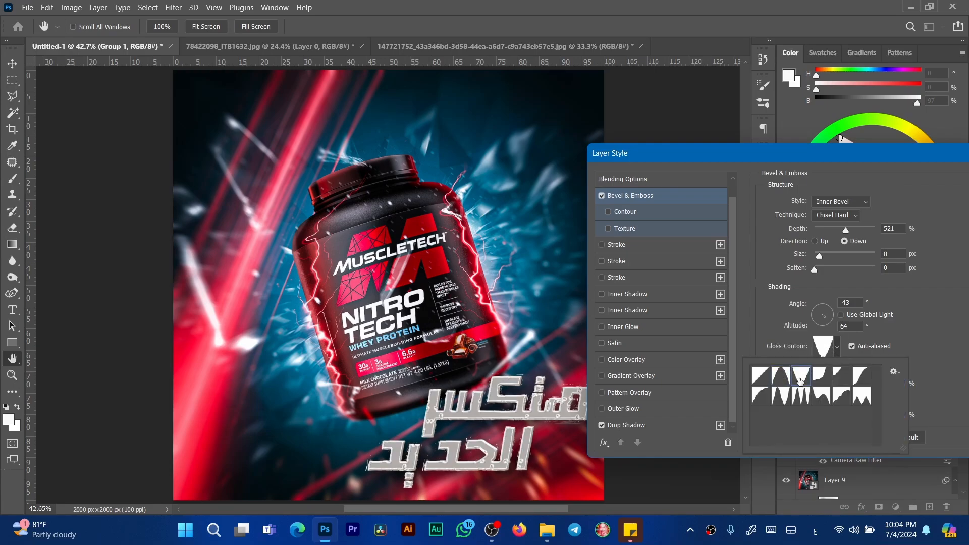
left_click(802, 376)
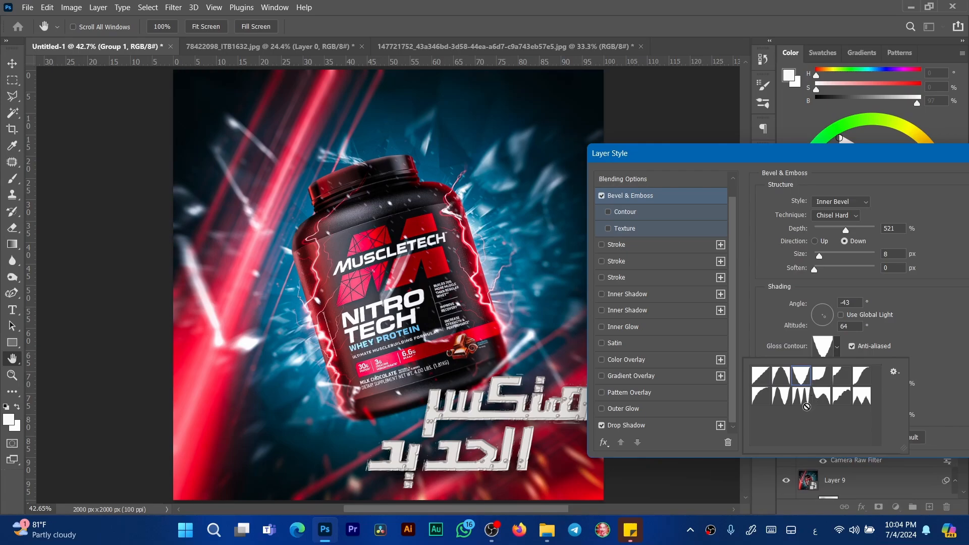
left_click(762, 398)
left_click(781, 396)
left_click(820, 396)
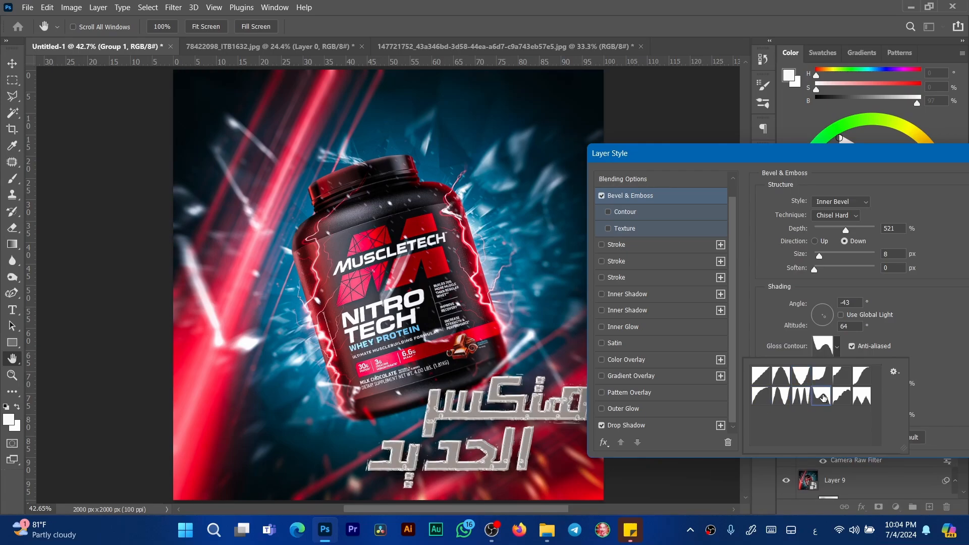
left_click(840, 396)
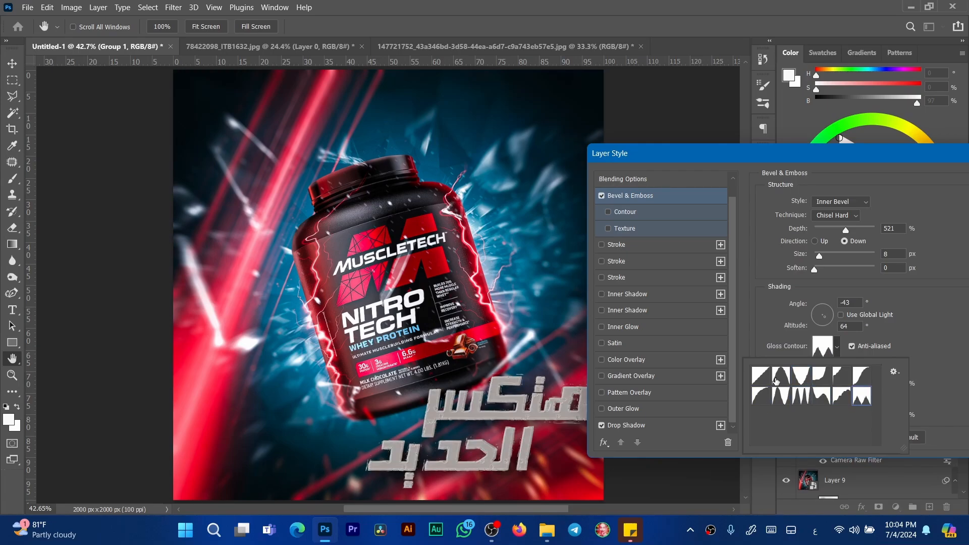
left_click(762, 378)
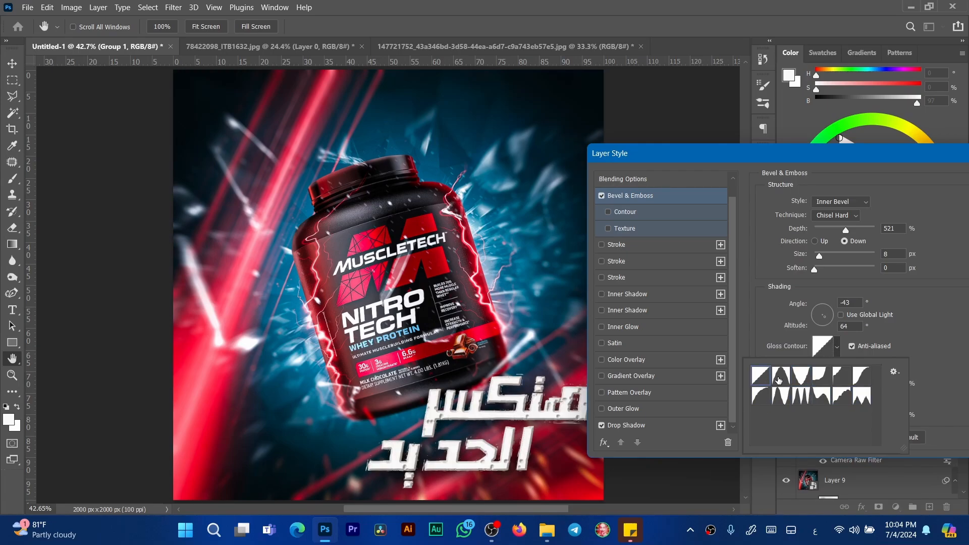
Step: Try several contour presets for the text group's bevel edge, then switch the bevel's contour off
left_click(636, 217)
left_click(819, 209)
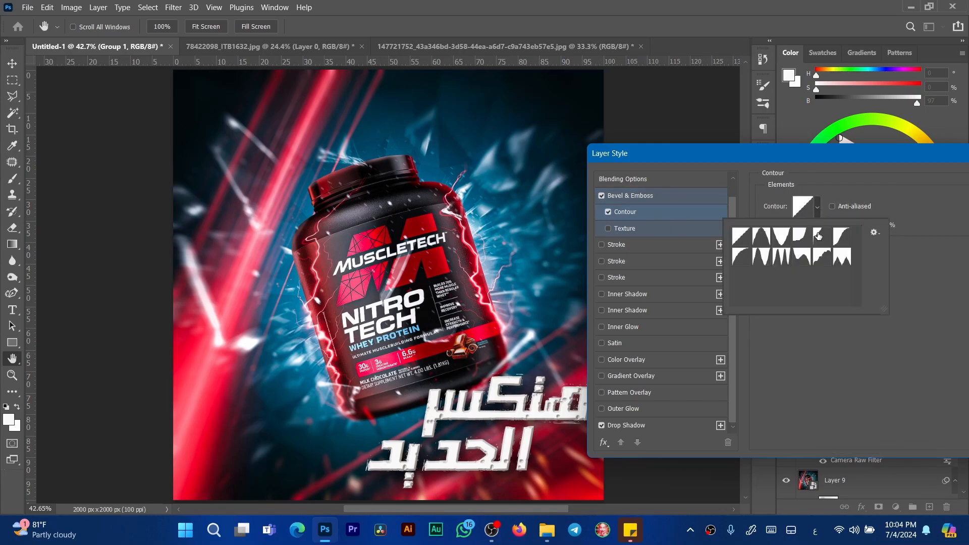
left_click(781, 237)
left_click(820, 241)
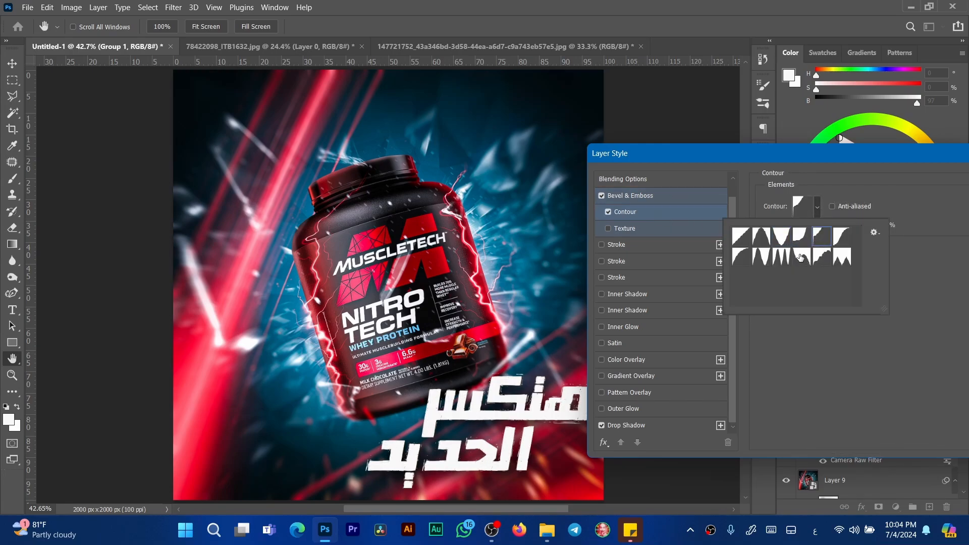
left_click(802, 257)
left_click(781, 260)
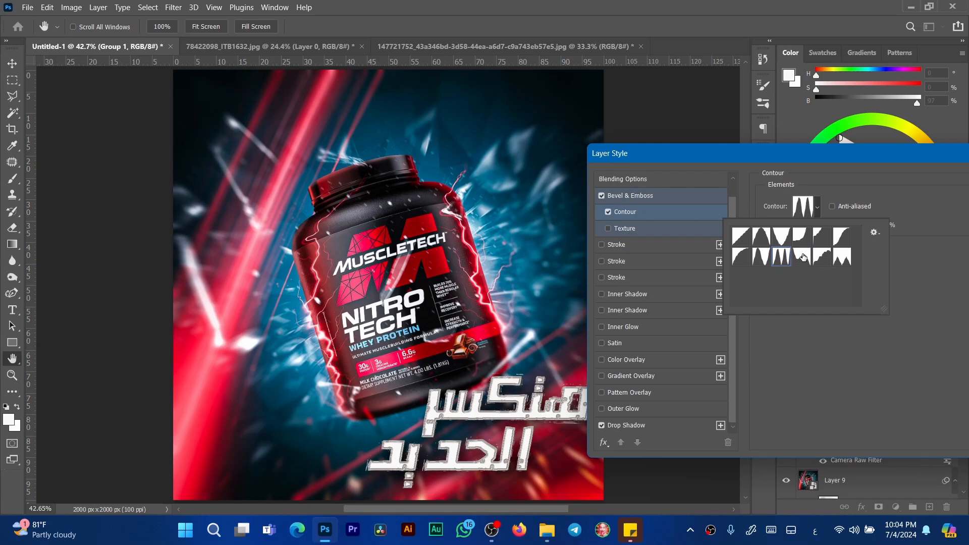
left_click(801, 257)
left_click(741, 234)
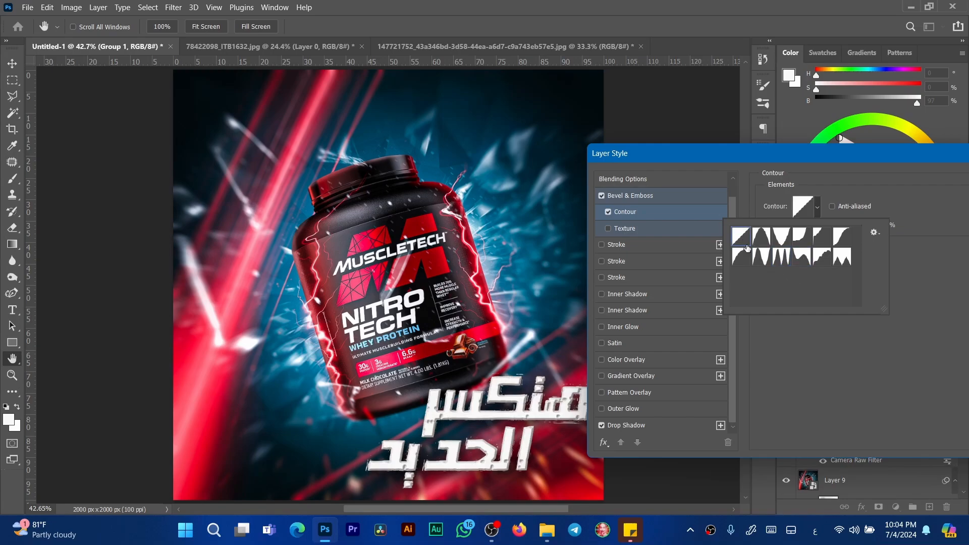
left_click(745, 255)
left_click(765, 233)
left_click(787, 238)
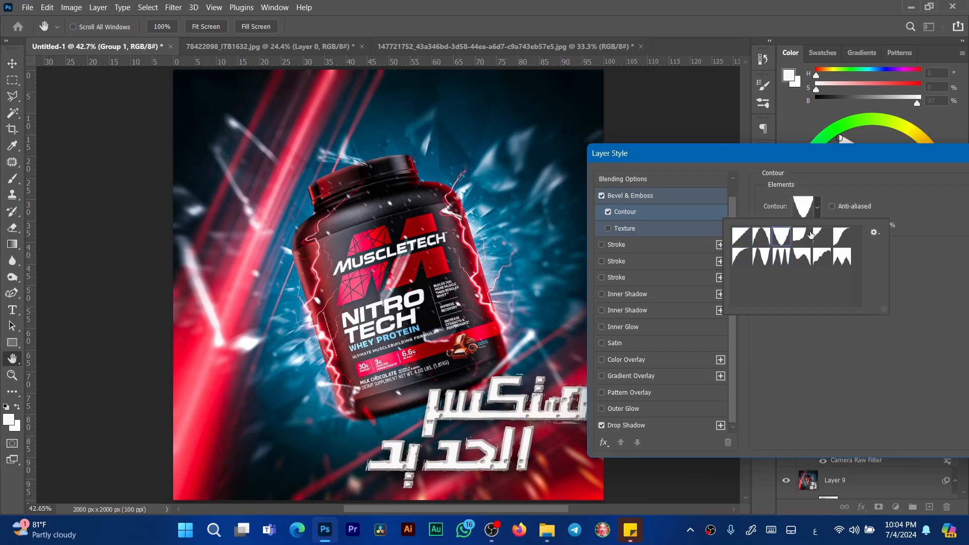
left_click(607, 212)
Step: Turn off Bevel & Emboss on the text group, keep only the drop shadow, and close the layer style settings
left_click(602, 195)
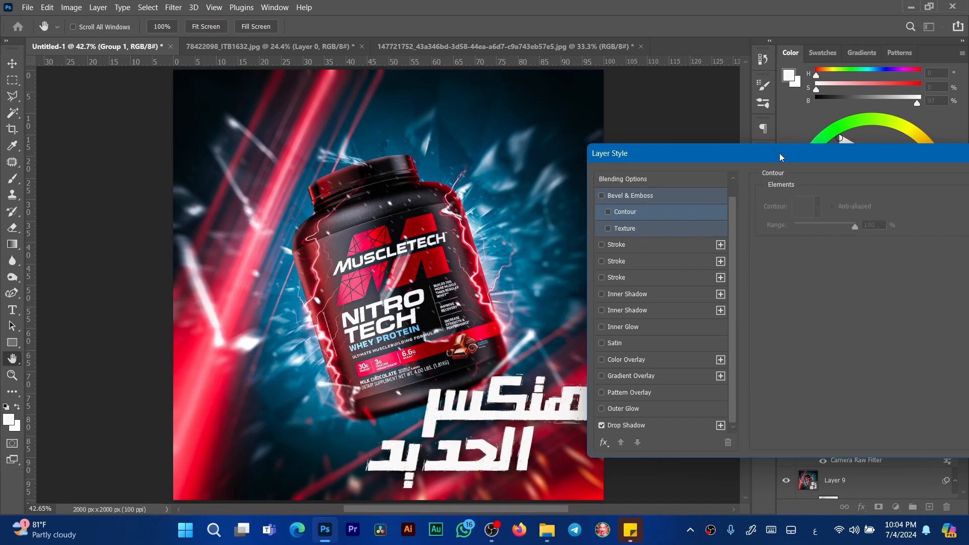
left_click_drag(779, 153, 611, 187)
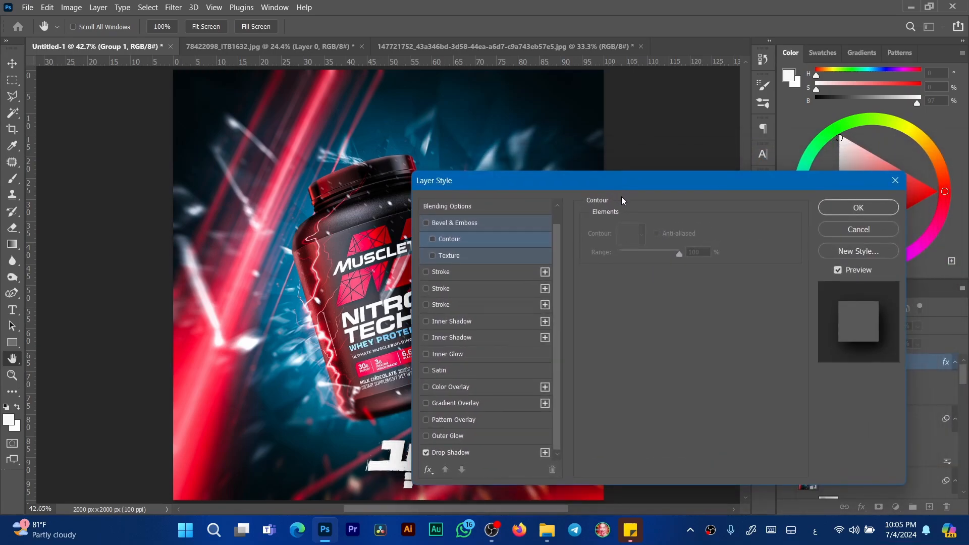
key("Escape")
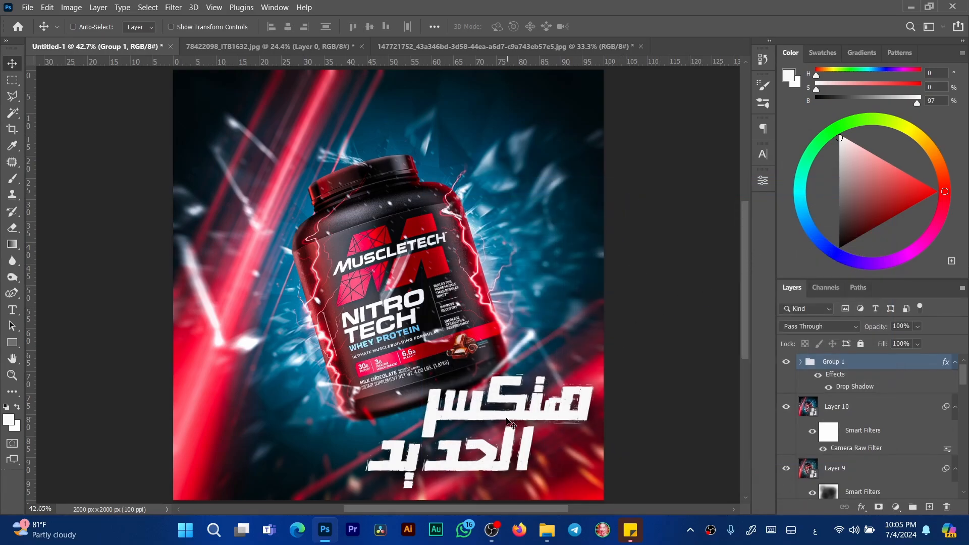
Step: Duplicate the text group, hide the original, and merge the copy into a single layer
key("ctrl")
key("ctrl+j")
left_click(785, 402)
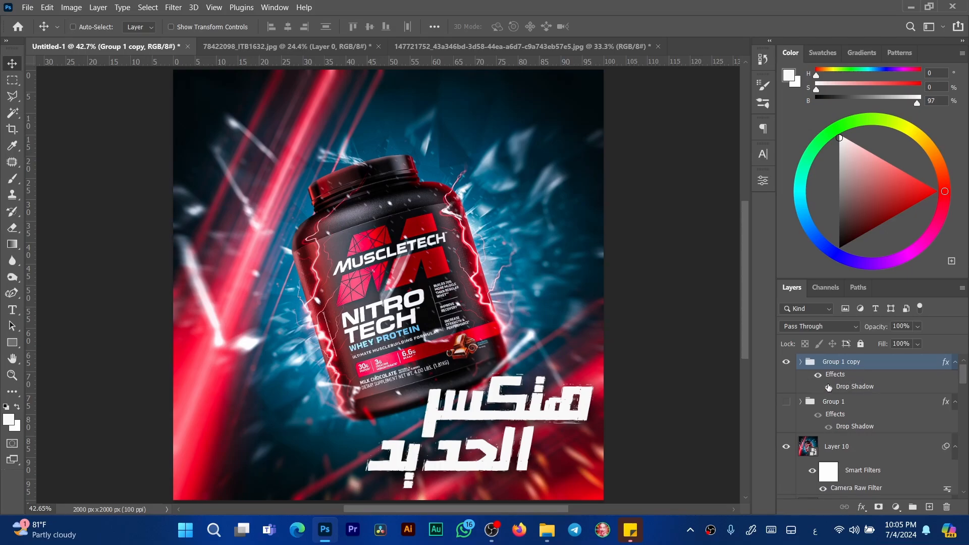
key("ctrl+e")
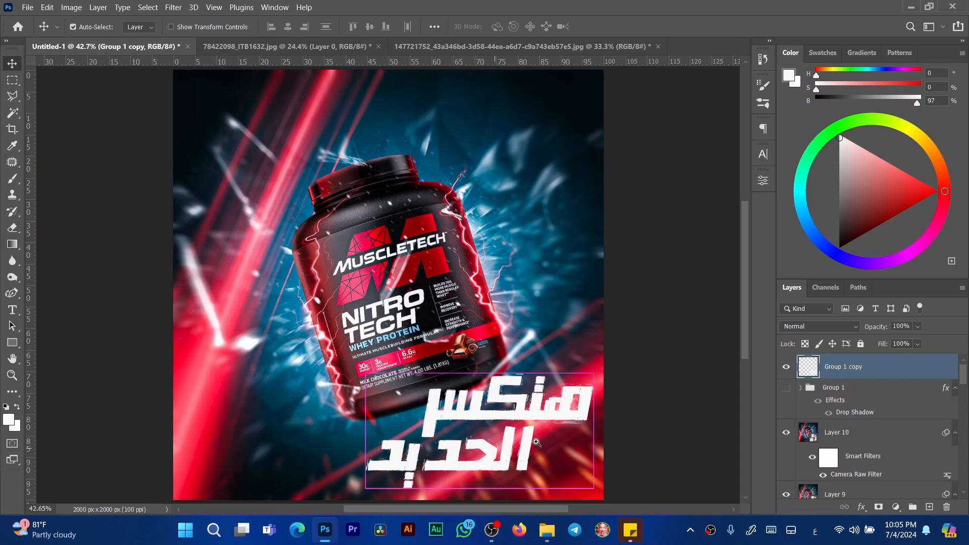
Step: Lasso the left half of the headline's lower word, rotate it about -5.4° and shift it slightly down and left
mouse_move(537, 443)
left_mouse_down()
mouse_move(577, 438)
mouse_move(630, 365)
left_mouse_up()
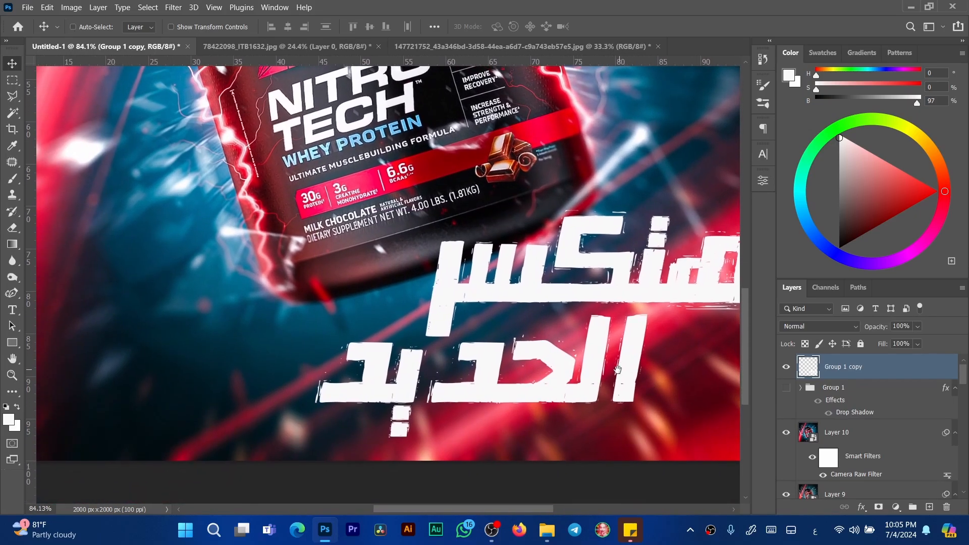
key("l")
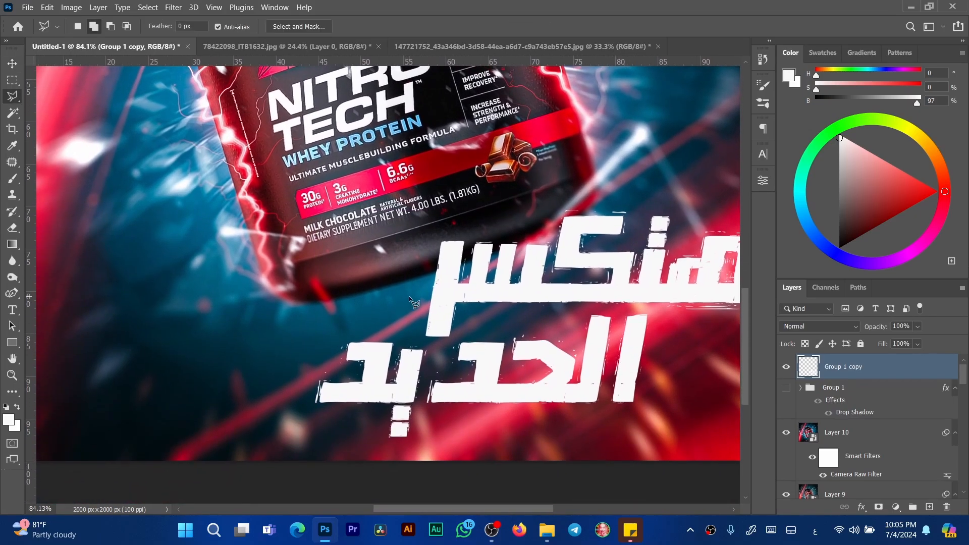
key("shift+l")
mouse_move(351, 326)
left_mouse_down()
mouse_move(453, 344)
mouse_move(490, 328)
mouse_move(509, 338)
mouse_move(509, 397)
mouse_move(422, 445)
mouse_move(329, 440)
mouse_move(309, 392)
left_mouse_up()
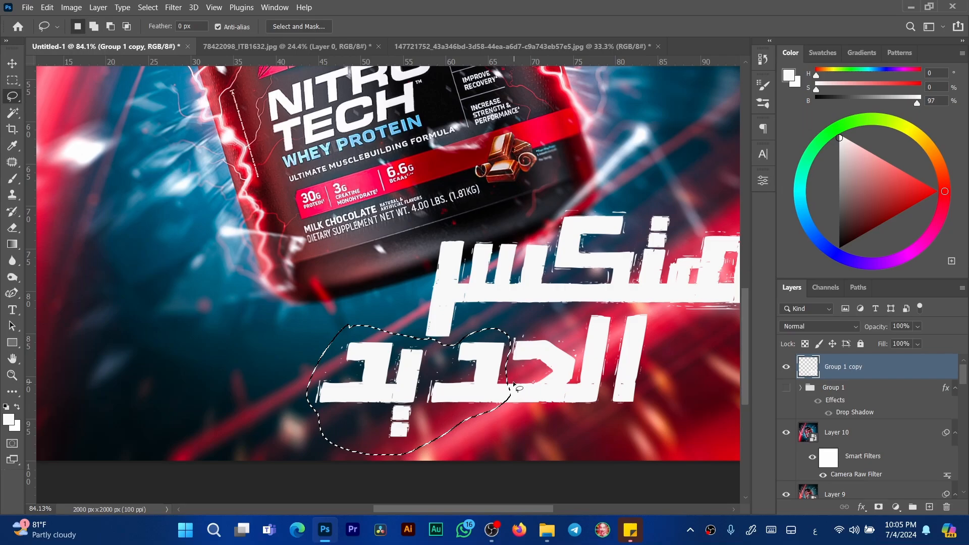
mouse_move(507, 385)
left_mouse_down("alt")
mouse_move(495, 428)
mouse_move(514, 411)
mouse_move(498, 370)
left_mouse_up("alt")
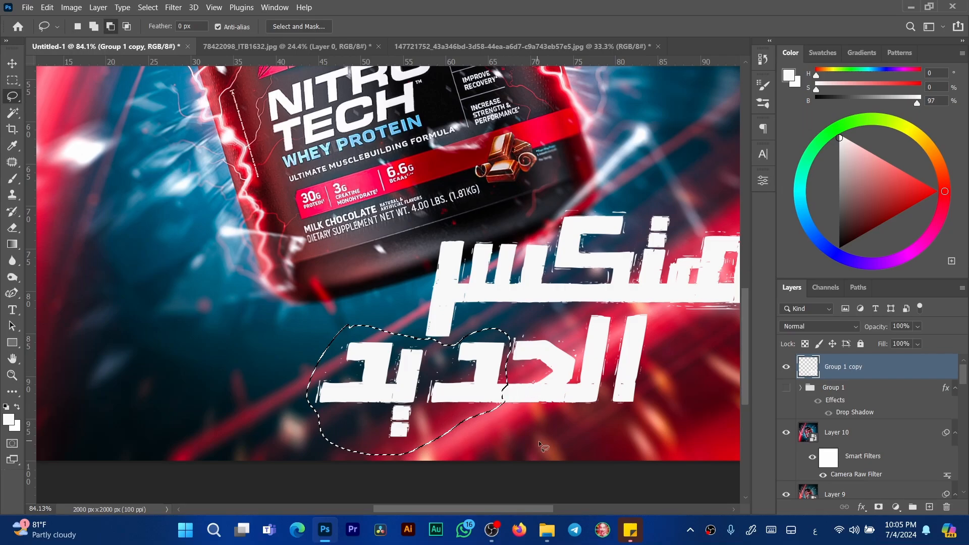
key("ctrl+t")
left_click_drag(547, 310, 537, 301)
left_click_drag(482, 376, 472, 388)
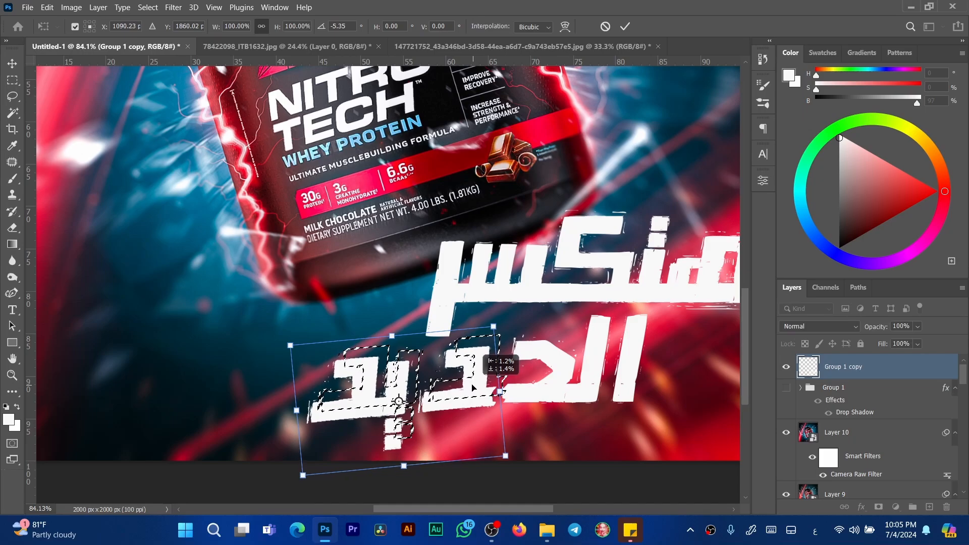
key("Return")
key("ctrl+d")
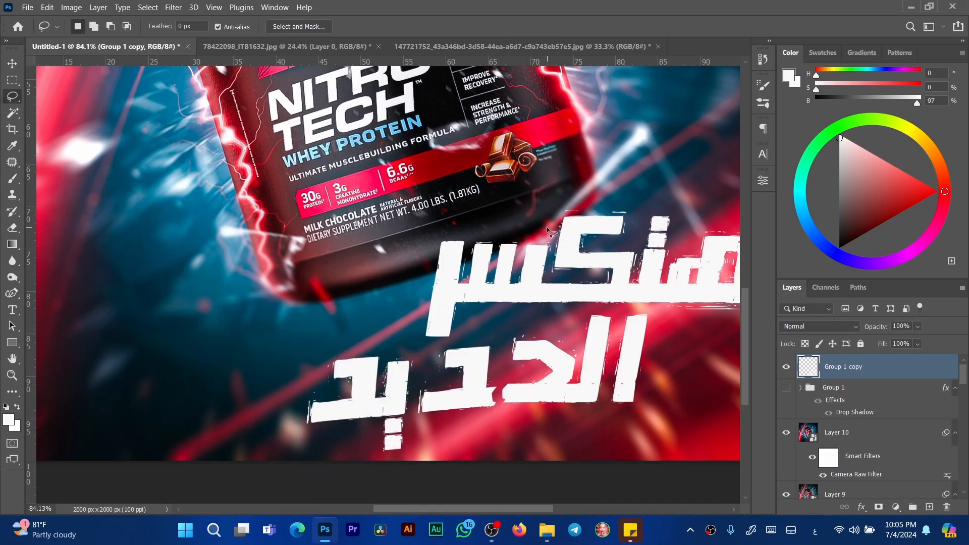
Step: Lasso the leftmost part of the upper word and rotate it about -5.5° to break it away from the rest
mouse_move(546, 226)
left_mouse_down()
mouse_move(548, 297)
mouse_move(534, 313)
mouse_move(477, 328)
left_mouse_up()
key("ctrl+d")
mouse_move(499, 228)
left_mouse_down()
mouse_move(489, 297)
mouse_move(459, 338)
mouse_move(437, 348)
mouse_move(414, 340)
mouse_move(433, 232)
mouse_move(518, 226)
left_mouse_up()
key("ctrl+t")
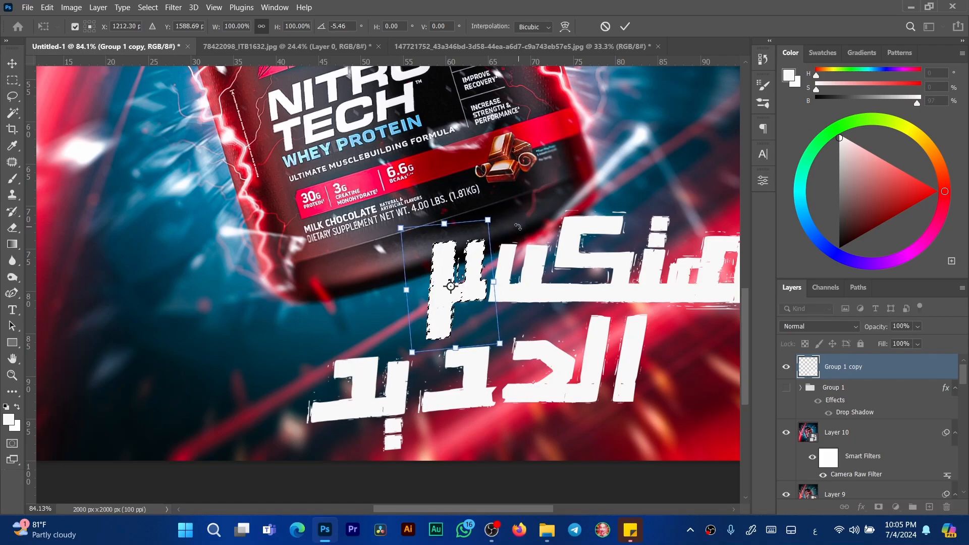
key("Return")
key("ctrl+d")
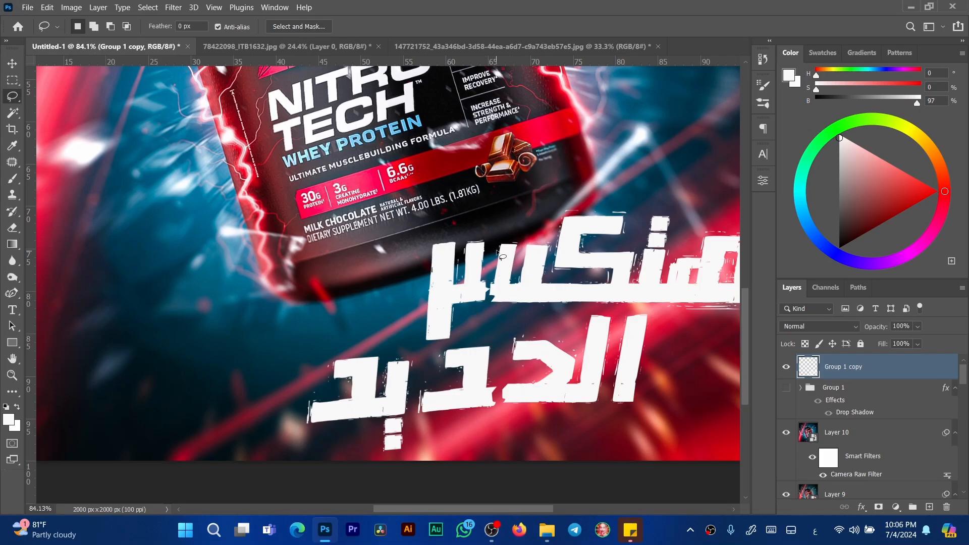
Step: Cut jagged cracks into the middle and rightmost letters of the upper word by deleting lassoed slivers
mouse_move(570, 252)
left_mouse_down()
mouse_move(512, 244)
mouse_move(545, 243)
mouse_move(552, 218)
mouse_move(584, 192)
mouse_move(576, 188)
mouse_move(567, 210)
left_mouse_up()
key("Delete")
key("ctrl+d")
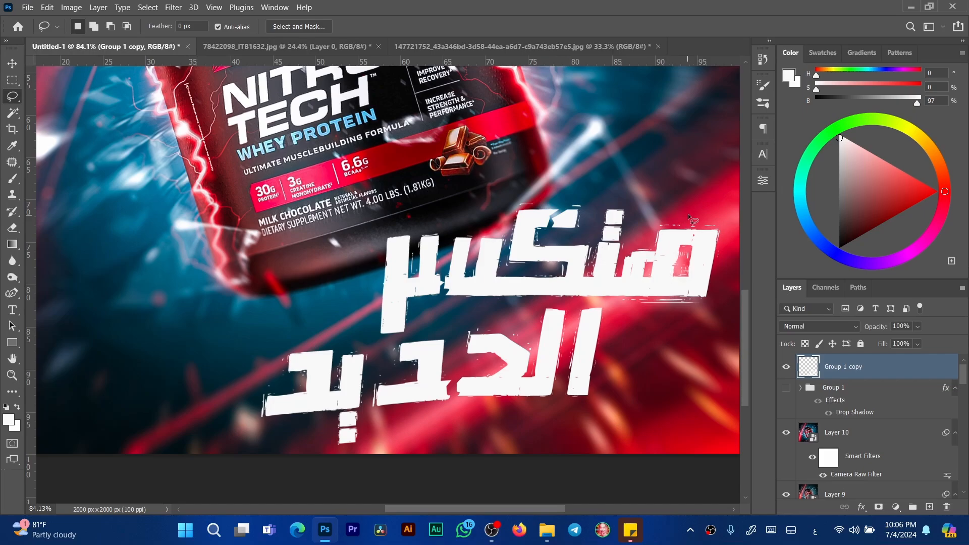
mouse_move(673, 238)
left_mouse_down()
mouse_move(650, 258)
mouse_move(709, 208)
mouse_move(652, 257)
left_mouse_up()
key("Delete")
key("ctrl+d")
Step: Cut jagged cracks through the lower word's upright strokes and its left end by deleting lassoed slivers
mouse_move(575, 333)
left_mouse_down()
mouse_move(547, 351)
mouse_move(511, 405)
mouse_move(554, 351)
mouse_move(570, 344)
mouse_move(570, 363)
mouse_move(613, 323)
left_mouse_up()
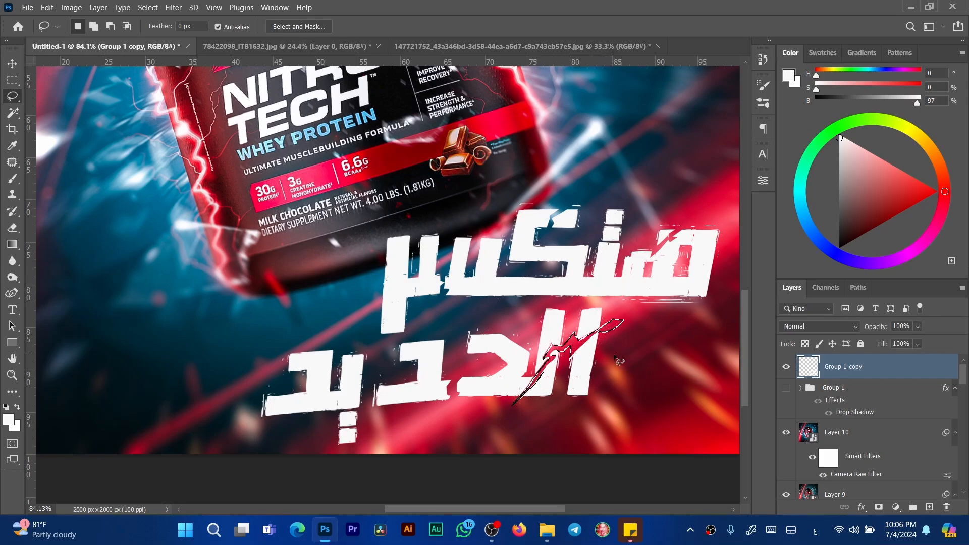
key("Delete")
key("ctrl+d")
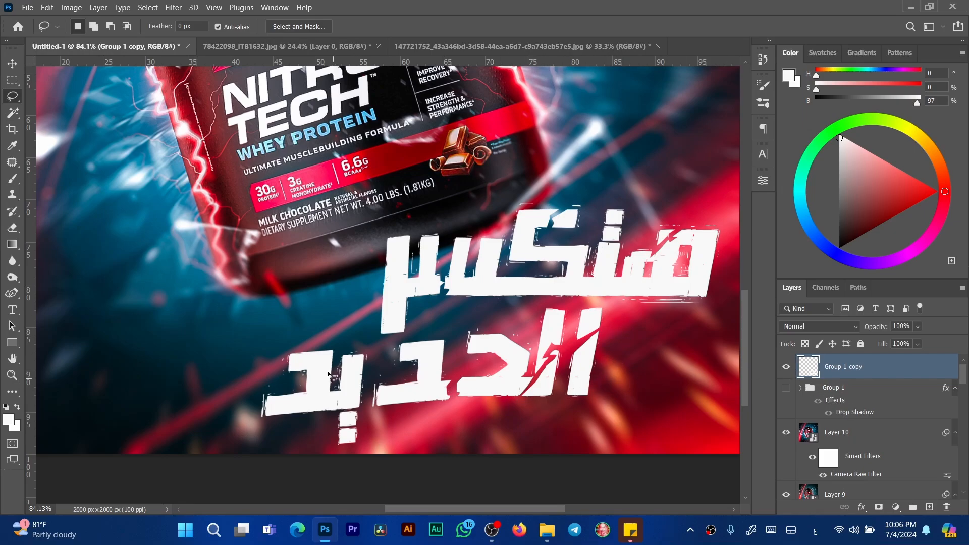
mouse_move(291, 394)
left_mouse_down()
mouse_move(301, 391)
mouse_move(286, 414)
mouse_move(309, 402)
mouse_move(317, 380)
mouse_move(292, 396)
left_mouse_up()
key("Delete")
key("ctrl+d")
Step: Lasso the broken-off tip at the lower word's left end, nudge it left and down, and rotate it about -6.6°
mouse_move(251, 387)
left_mouse_down()
mouse_move(306, 387)
mouse_move(308, 399)
mouse_move(281, 414)
left_mouse_up()
left_click_drag(267, 377, 252, 386)
key("ctrl+t")
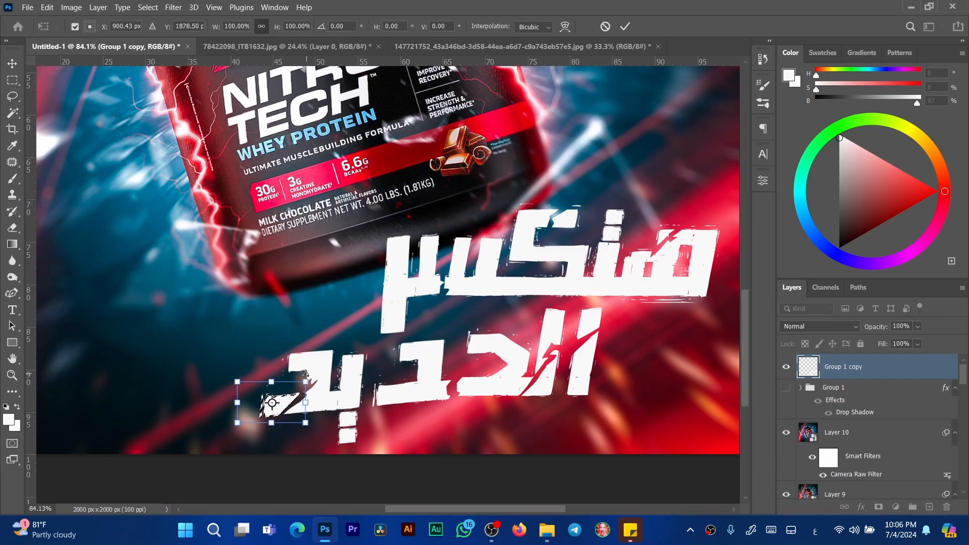
key("Left")
key("Left")
key("Left")
key("Left")
key("Left")
key("Left")
key("Down")
key("Down")
key("Down")
key("Down")
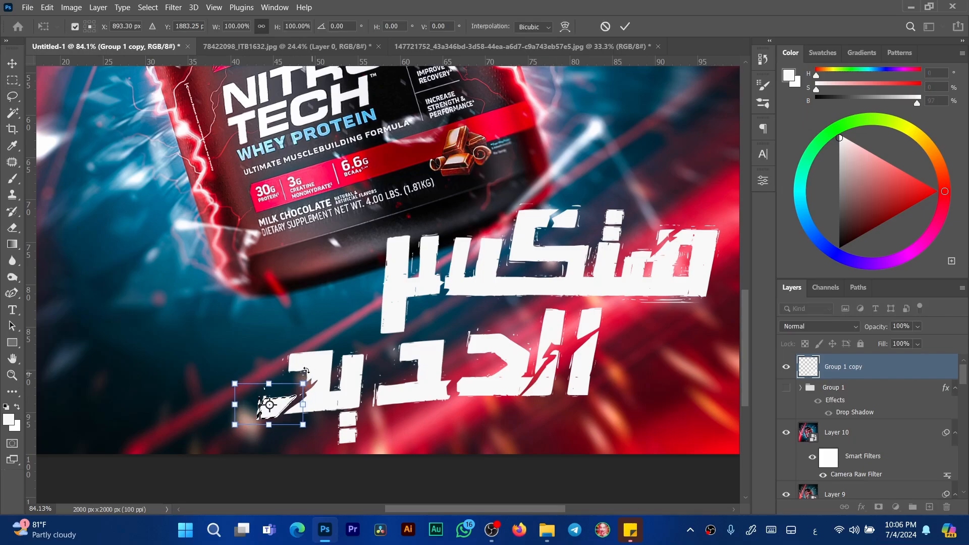
left_click_drag(306, 371, 307, 375)
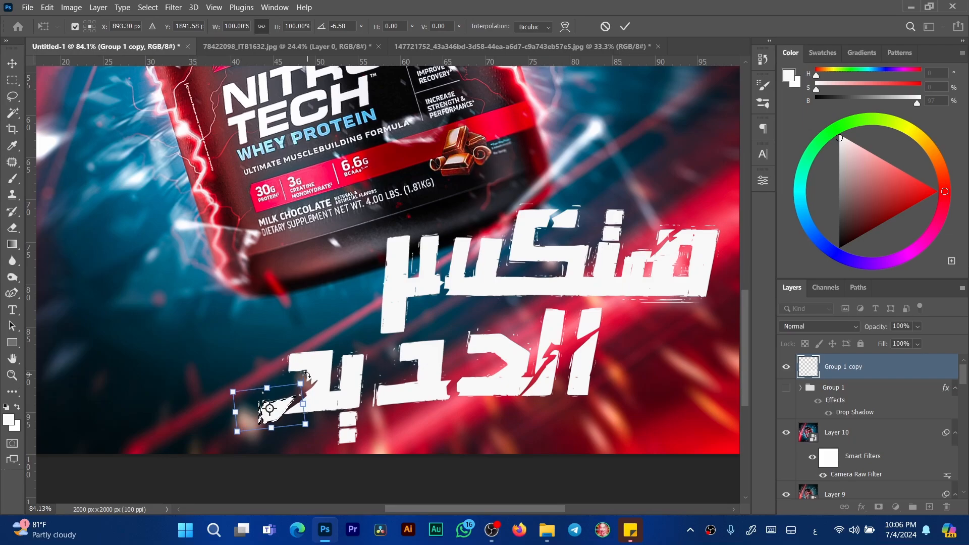
key("Return")
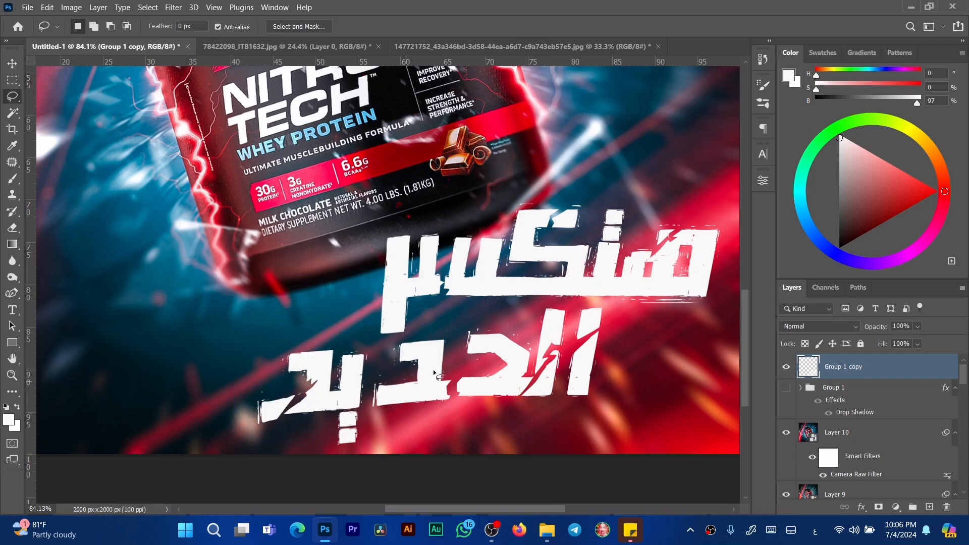
Step: On a new layer, lasso many small jagged shards around the lower word and fill them with white
left_click(929, 507)
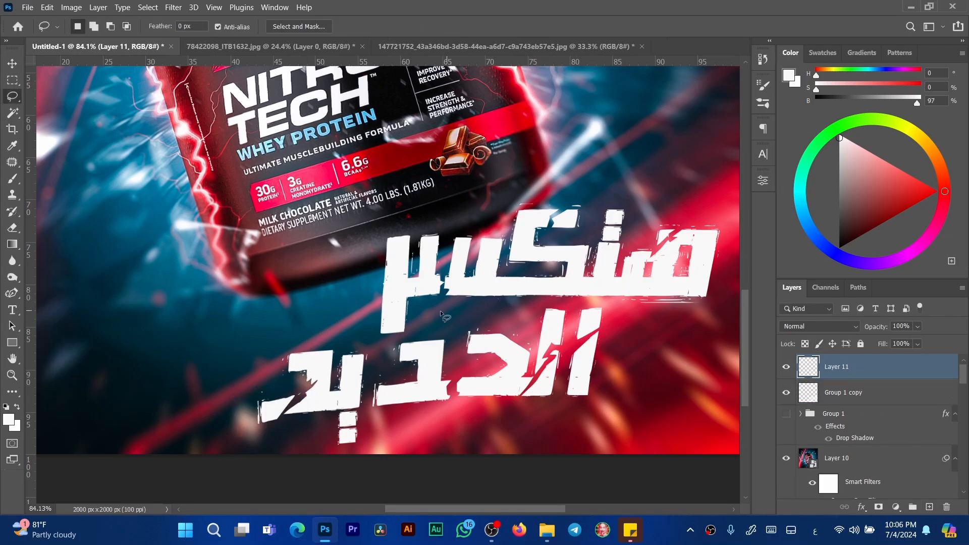
mouse_move(437, 302)
left_mouse_down()
mouse_move(450, 309)
mouse_move(428, 333)
mouse_move(434, 314)
left_mouse_up()
left_click_drag(520, 407, 527, 403, "shift")
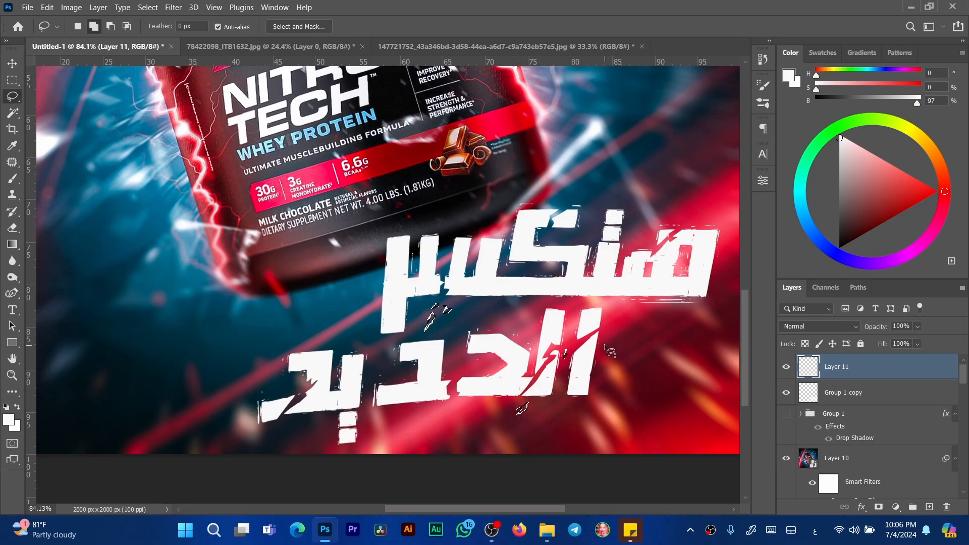
left_click_drag(605, 347, 604, 349)
left_click_drag(561, 416, 564, 410)
left_click_drag(507, 427, 509, 428)
left_click_drag(449, 391, 471, 424)
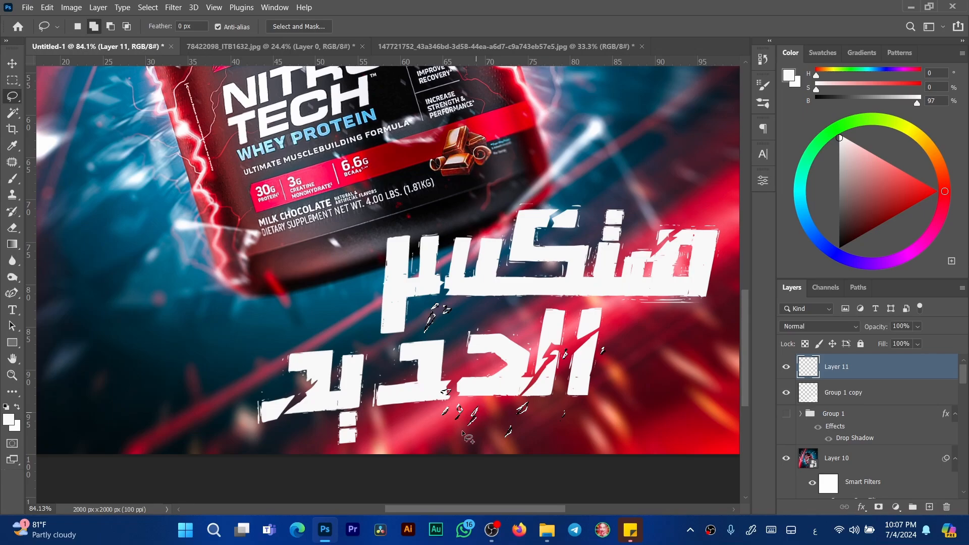
mouse_move(319, 422)
left_mouse_down()
mouse_move(336, 404)
mouse_move(273, 444)
mouse_move(277, 430)
mouse_move(285, 438)
mouse_move(308, 424)
mouse_move(289, 432)
mouse_move(281, 378)
left_mouse_up()
left_click_drag(248, 436, 250, 437)
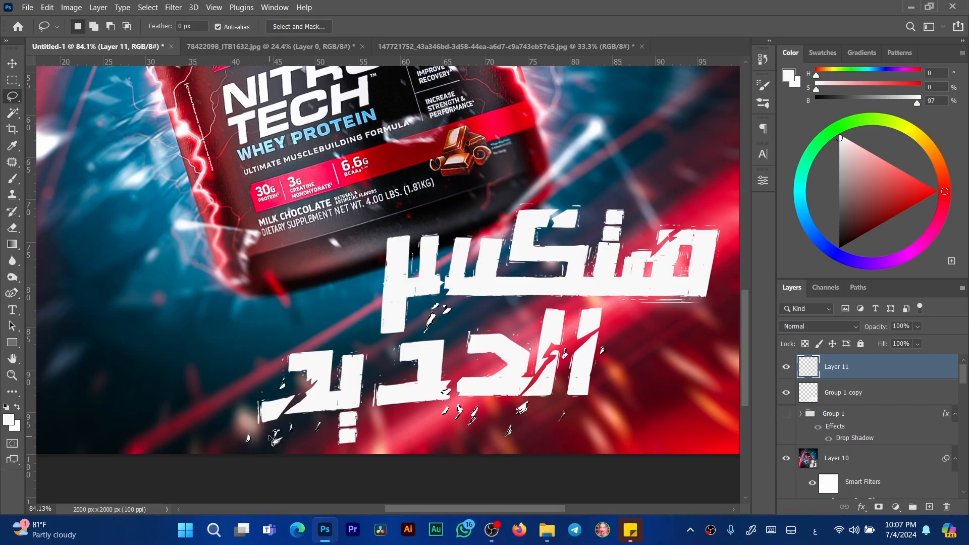
key("alt+BackSpace")
Step: Select the shard layer together with the merged text layer and move both slightly up and left
key("ctrl+0")
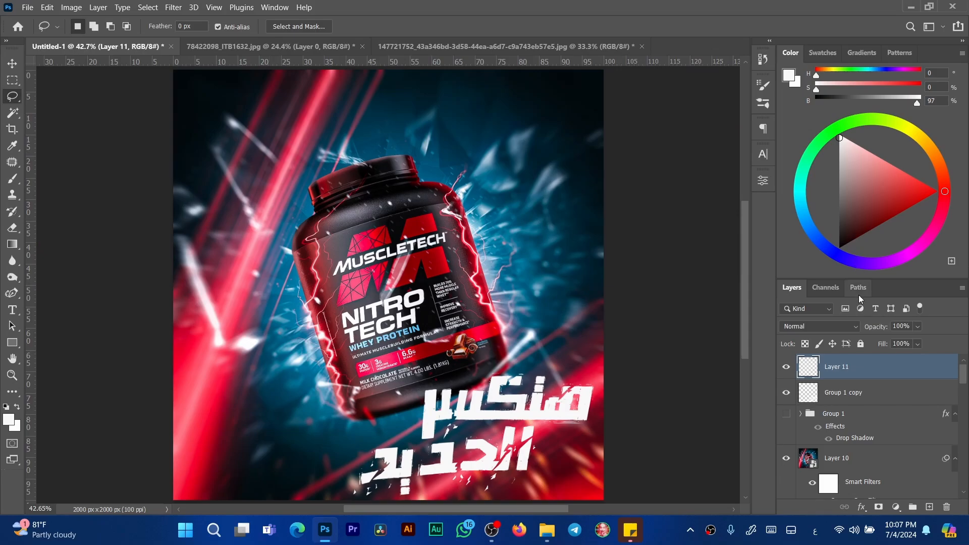
left_click(812, 396, "shift")
key("ctrl+t")
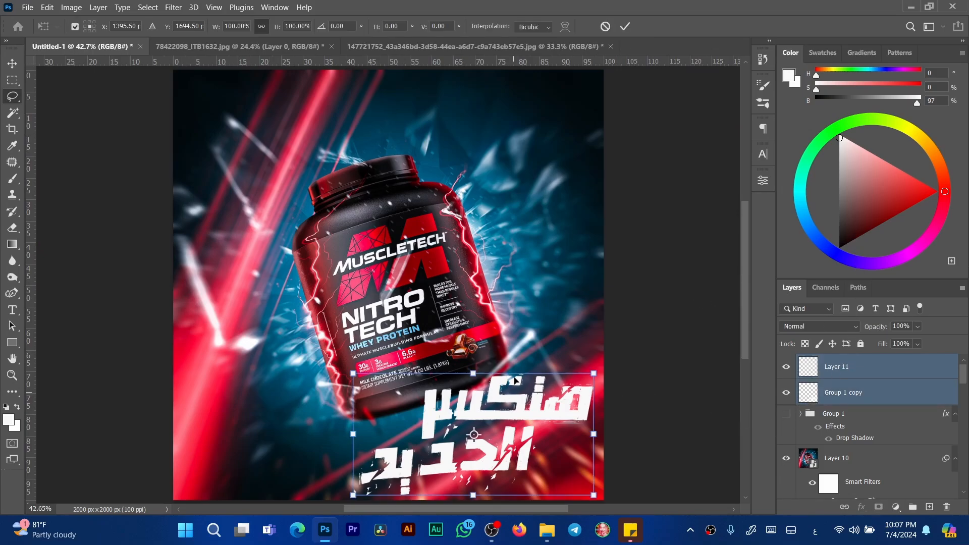
left_click_drag(538, 426, 532, 417)
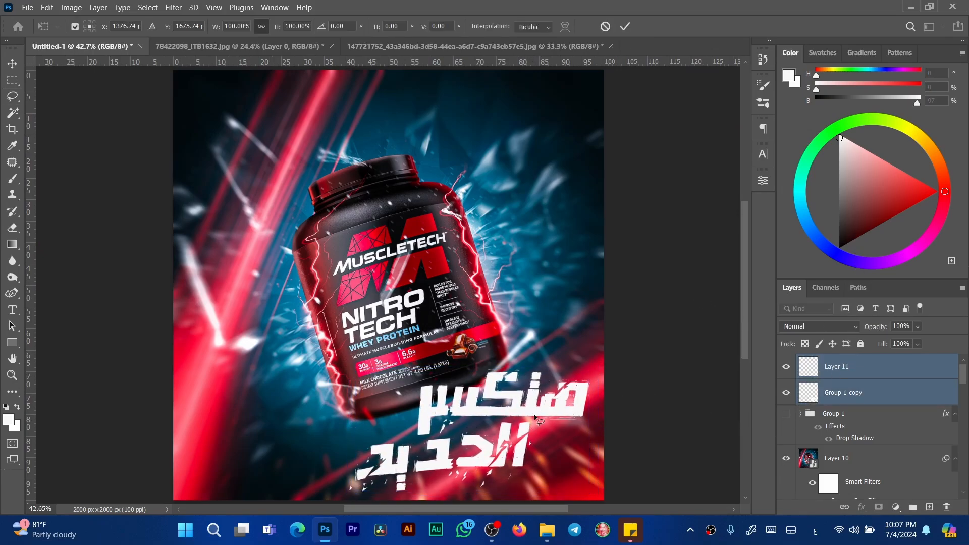
key("Return")
Step: Group the shard and text layers, copy the original group's drop shadow onto the new group, and toggle its visibility
key("ctrl+g")
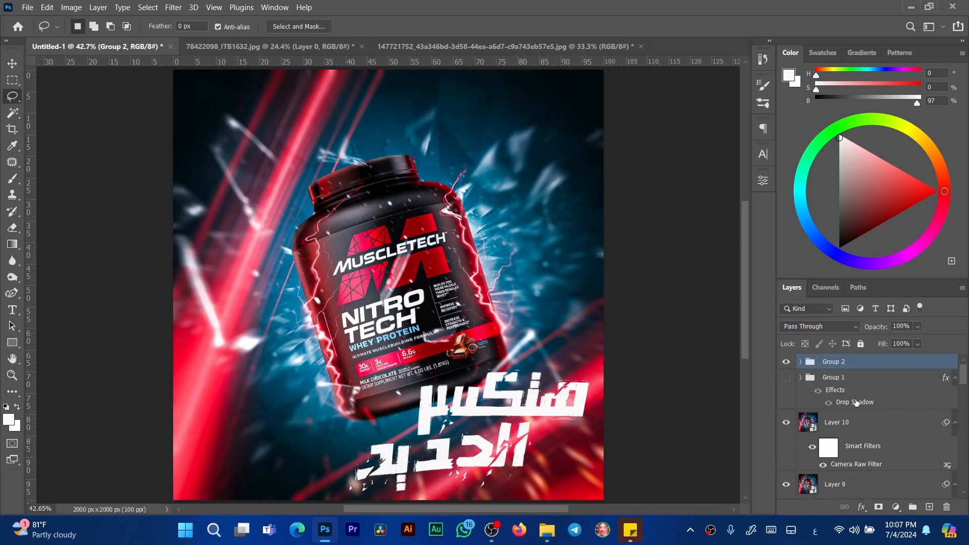
left_click_drag(855, 402, 852, 364)
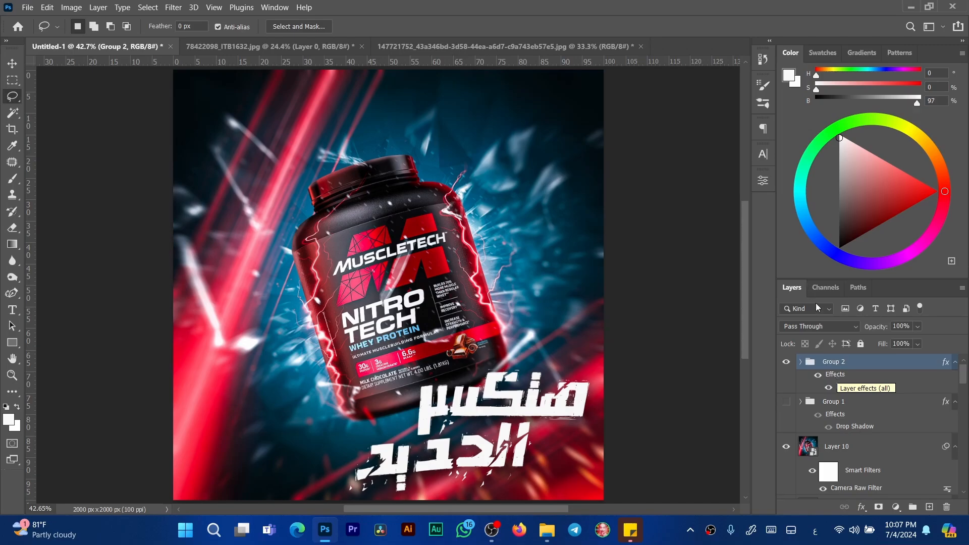
left_click(785, 362)
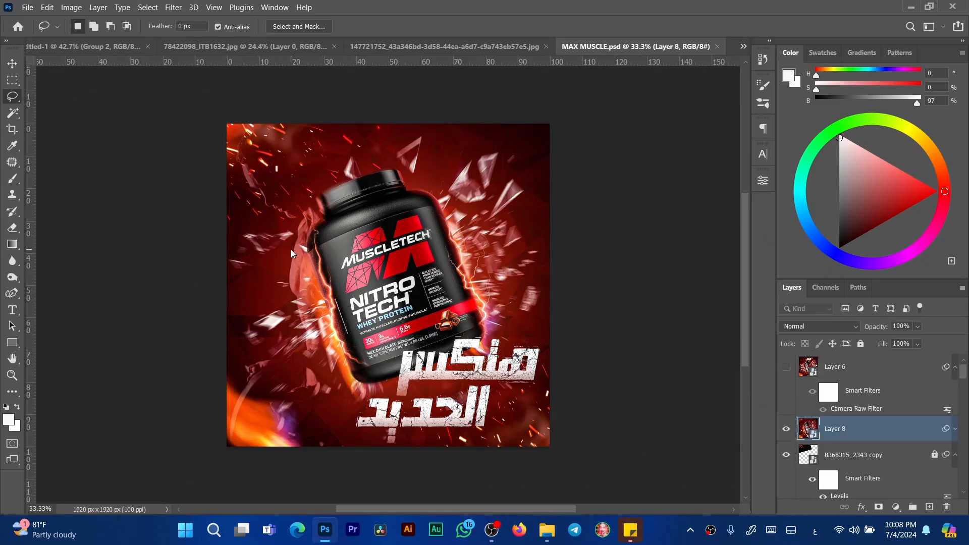
Step: Show Layer 6 in MAX MUSCLE.psd and copy Layer 8, the finished red poster, into the Untitled-1 document above Group 2
left_click(785, 367)
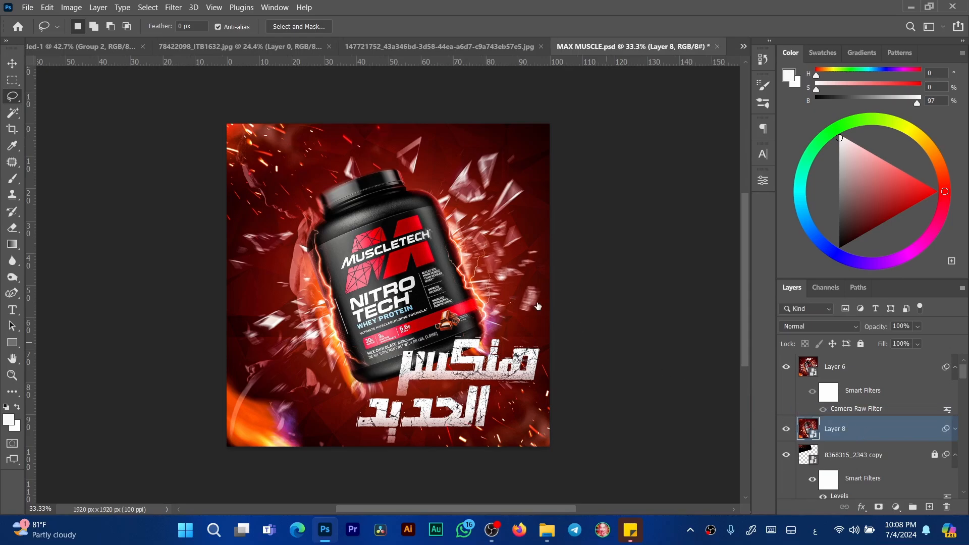
left_click_drag(859, 434, 226, 118)
left_click_drag(415, 279, 416, 281)
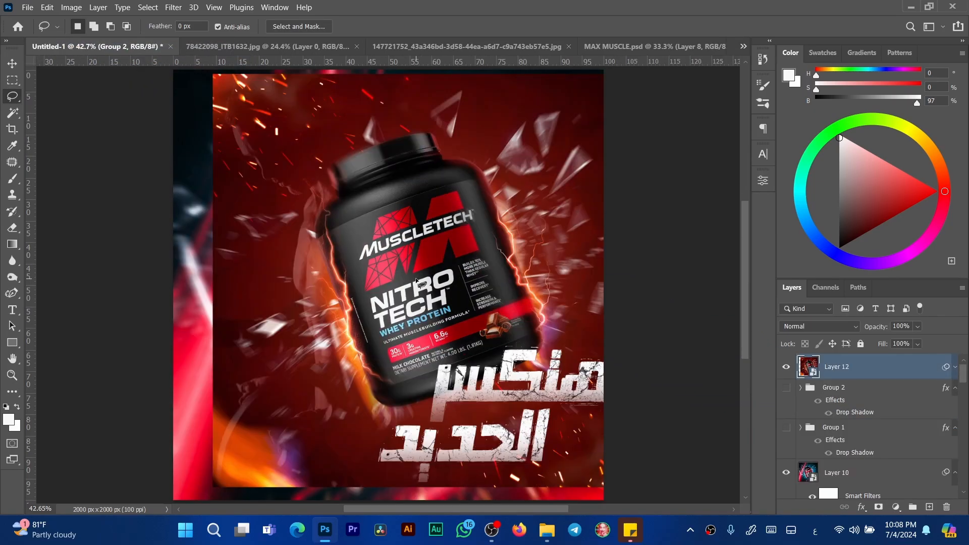
Step: Move and scale the copied red poster layer so it fills the whole canvas, apply the transform, and dismiss the error message
key("ctrl+t")
left_click_drag(563, 268, 533, 274)
left_click_drag(595, 291, 611, 286)
key("Return")
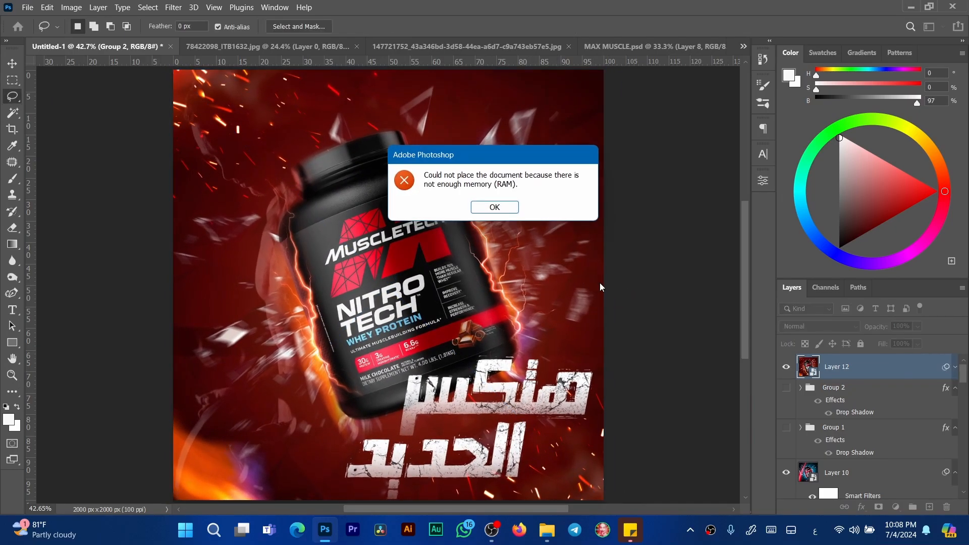
left_click(500, 208)
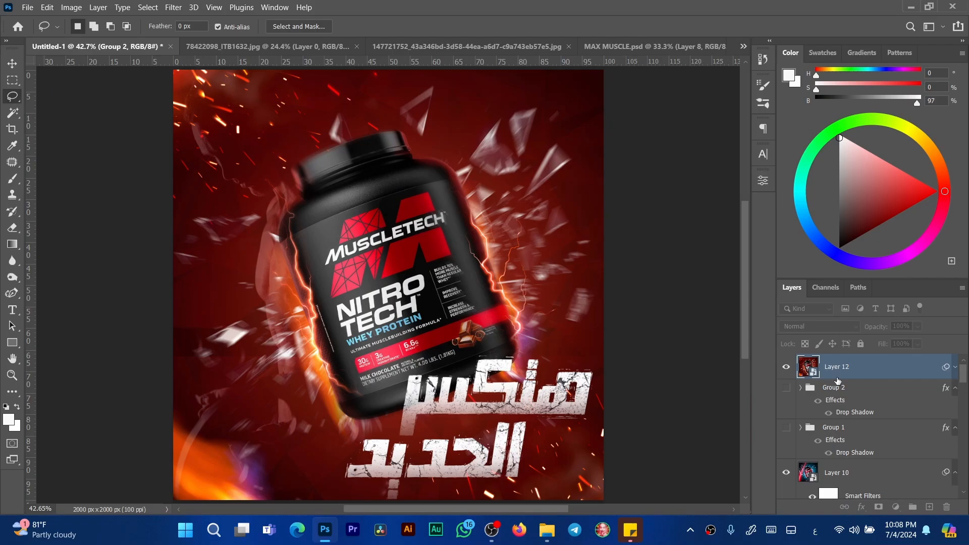
Step: Compare the red poster with the teal design by toggling Layer 12, turn on the Group 2 headline, and leave Layer 12 hidden
left_click(786, 368)
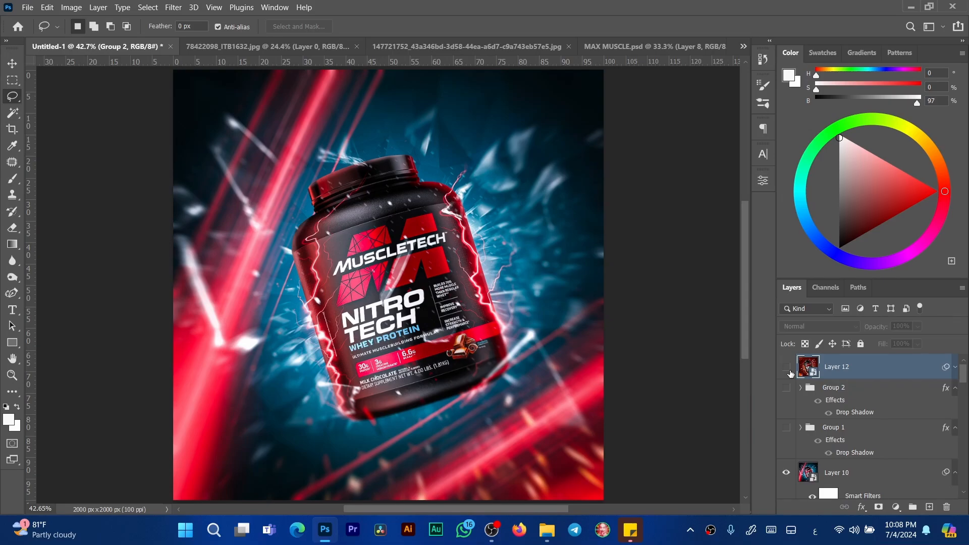
left_click(788, 368)
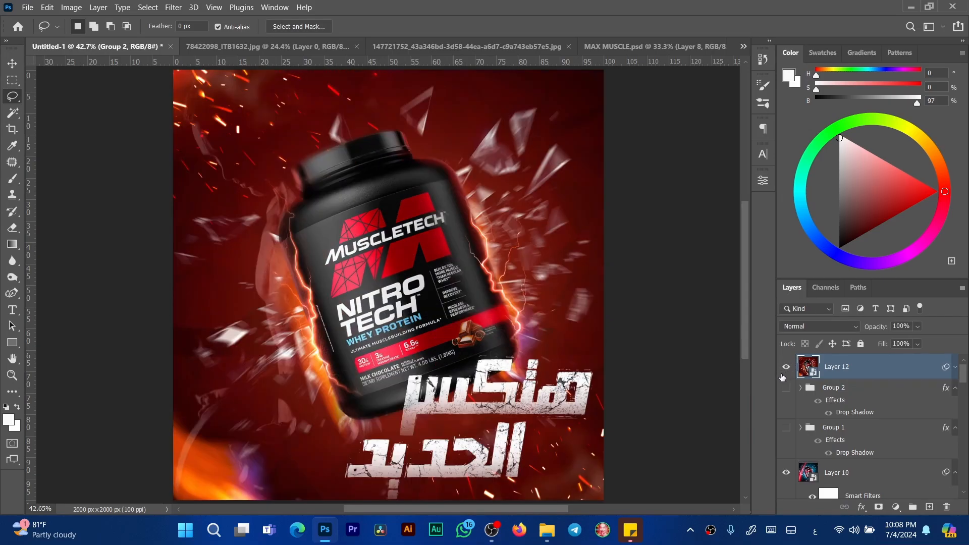
left_click(785, 366)
left_click(786, 388)
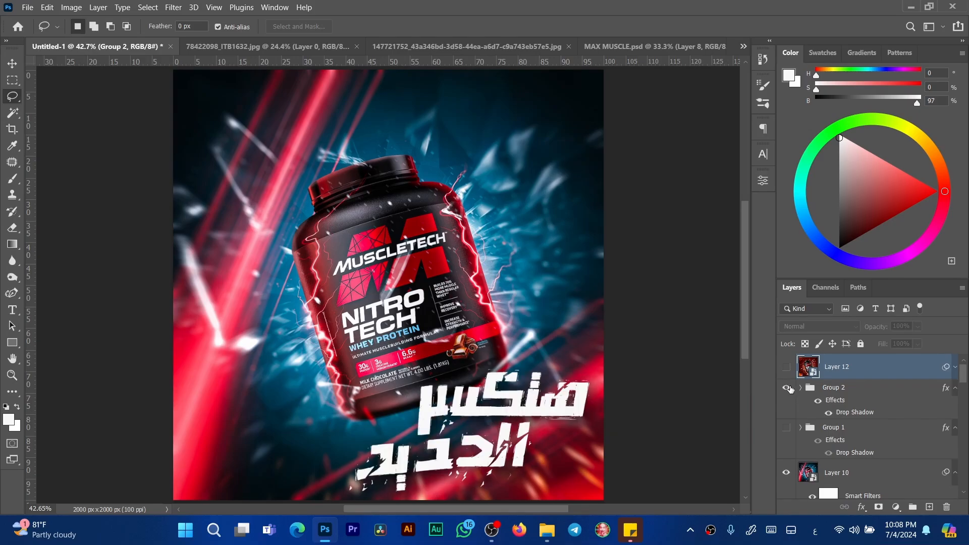
left_click(786, 368)
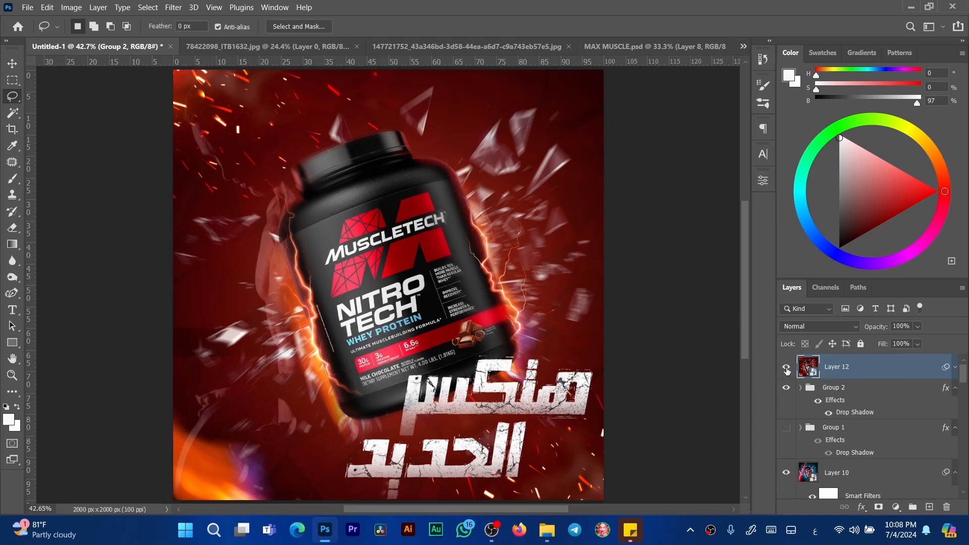
left_click(785, 369)
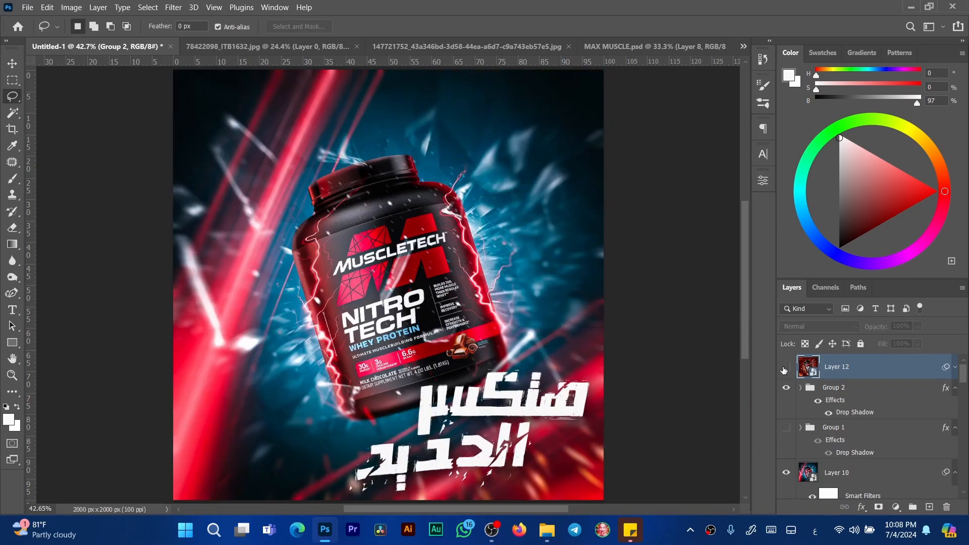